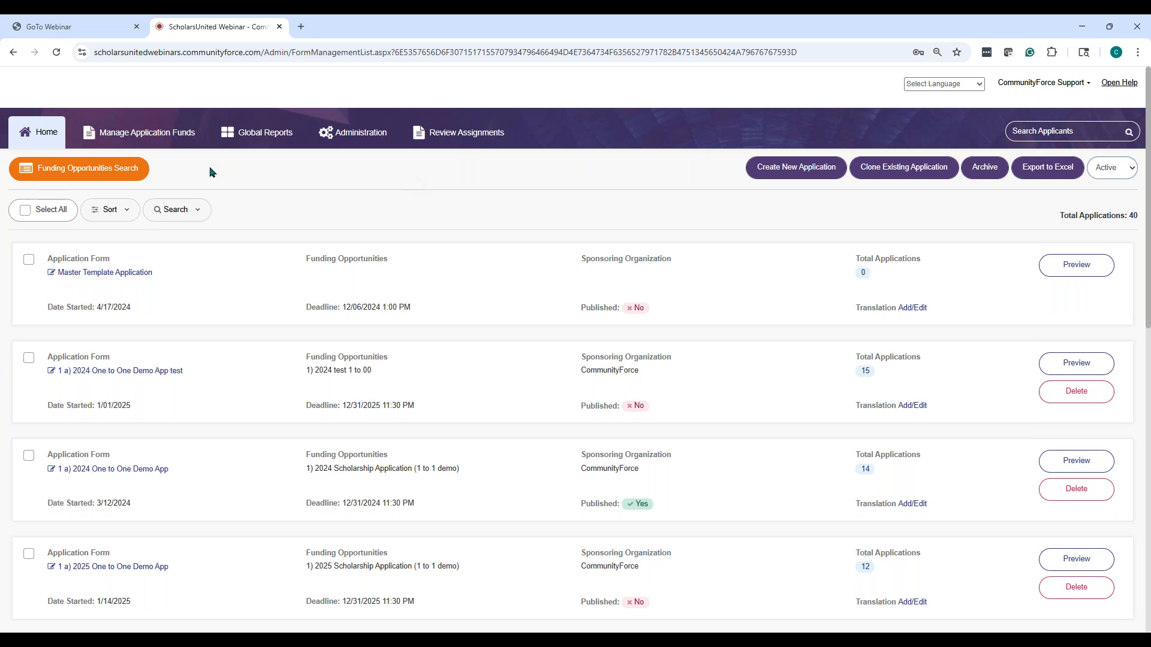
Open and reload the Administration area, then expand the left admin menu to list all administration pages
left_click(339, 134)
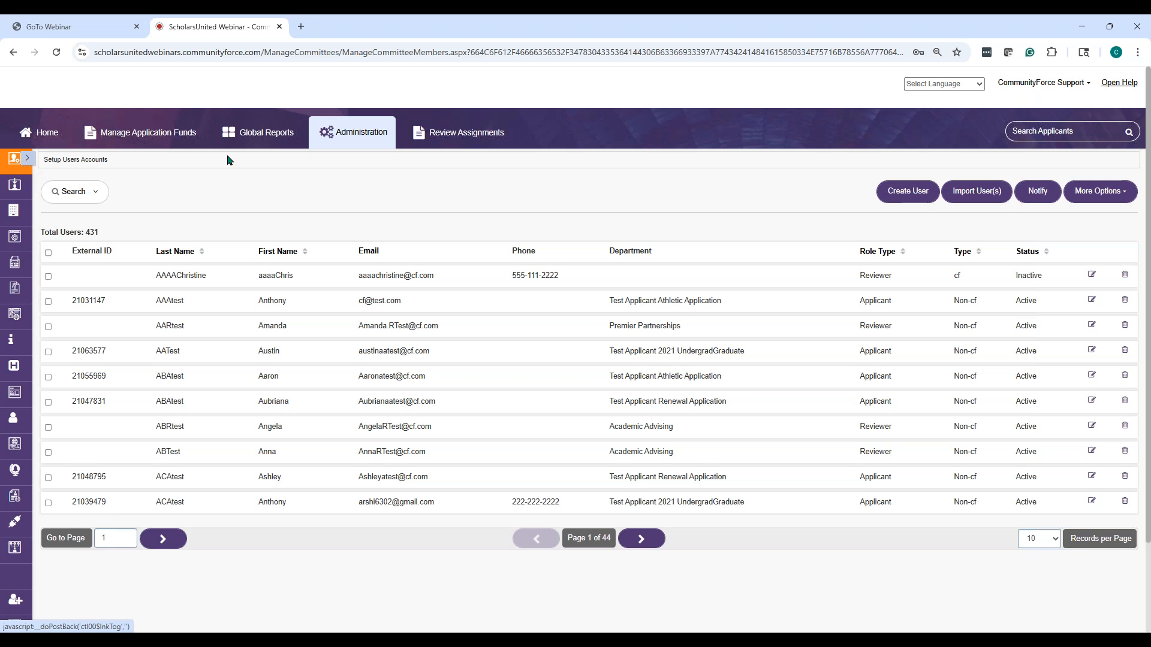
left_click(364, 136)
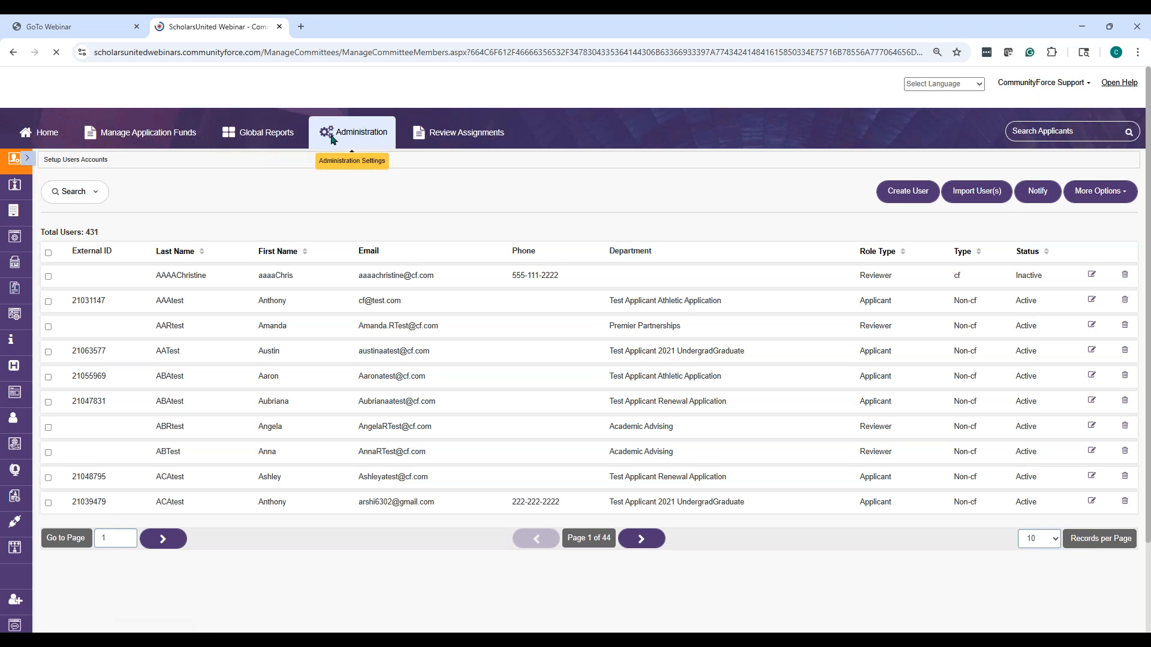
left_click(28, 157)
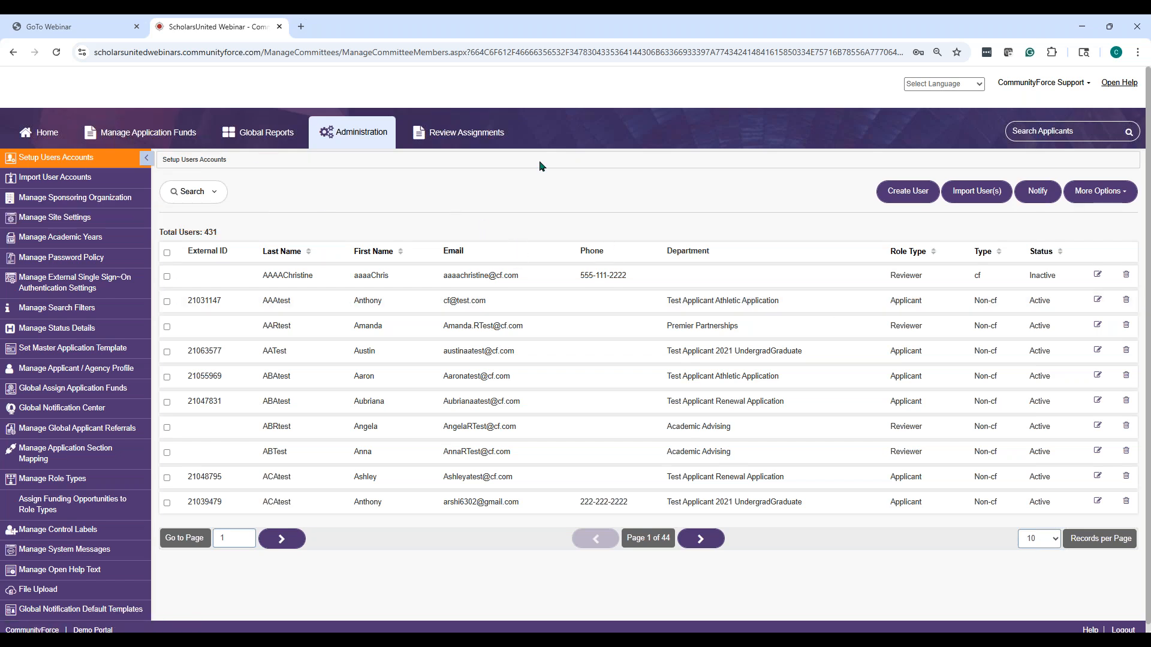
In Manage Site Settings, keep Prequalification Questions Display set to After login
left_click(84, 223)
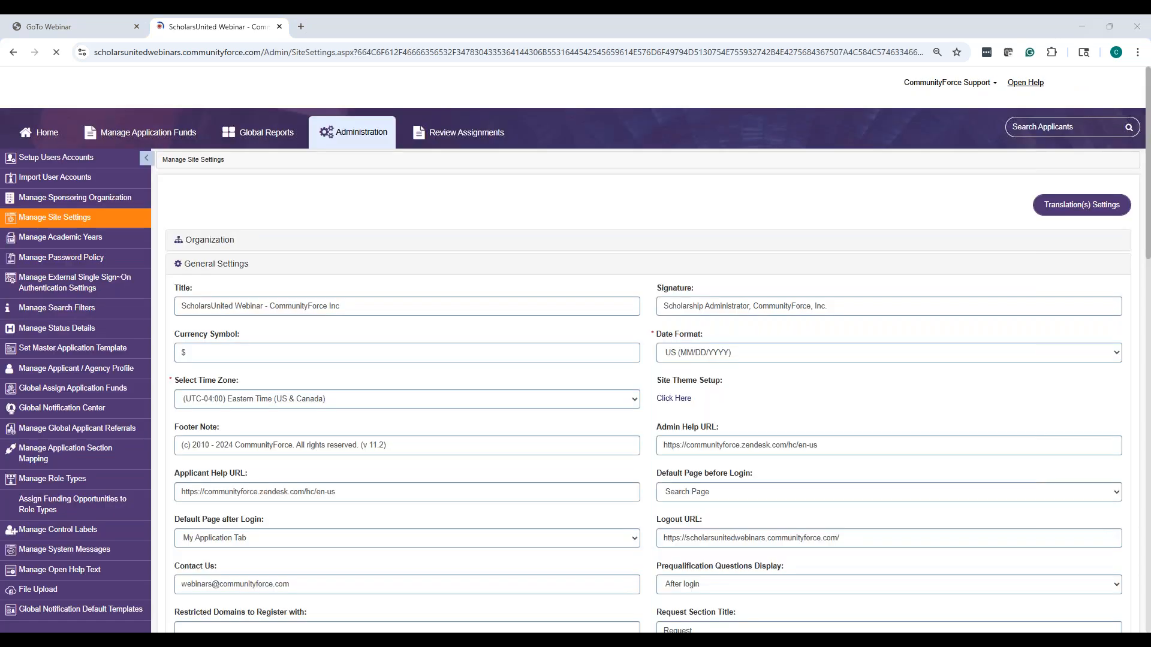
scroll(562, 265, "down", 6)
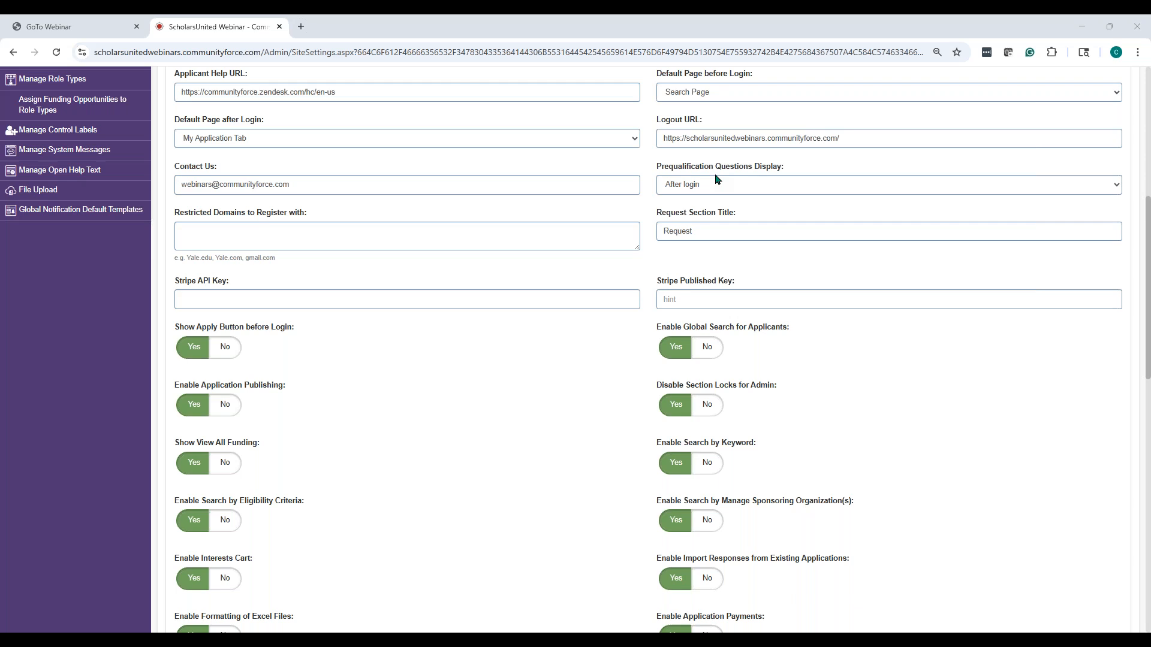
left_click(766, 185)
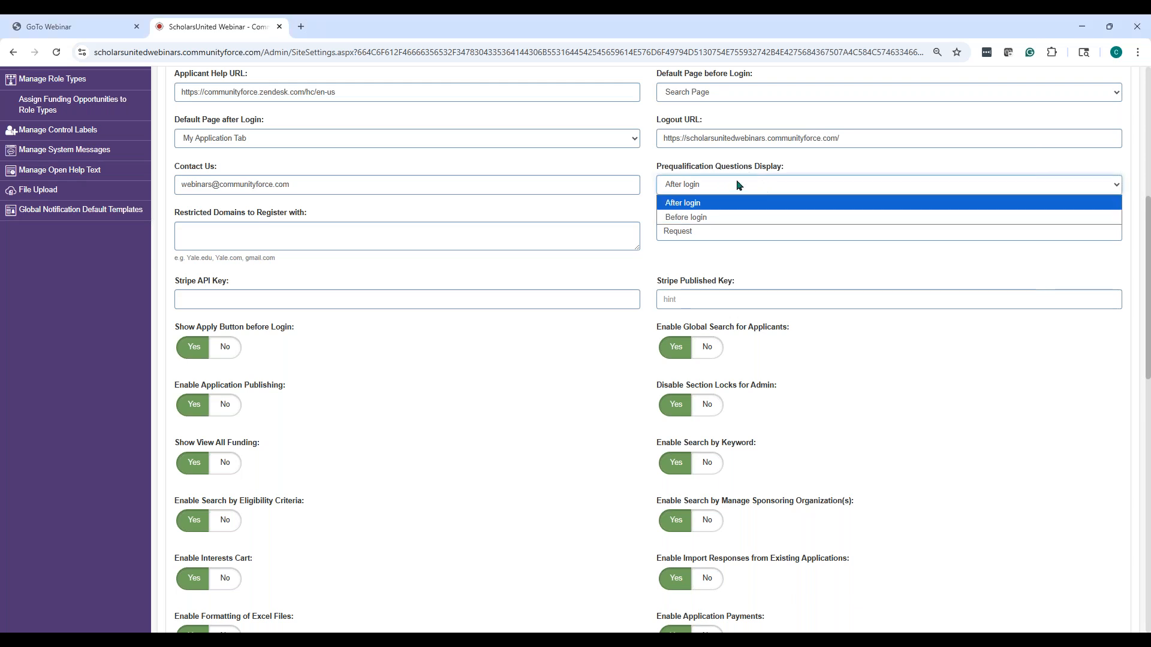
left_click(706, 206)
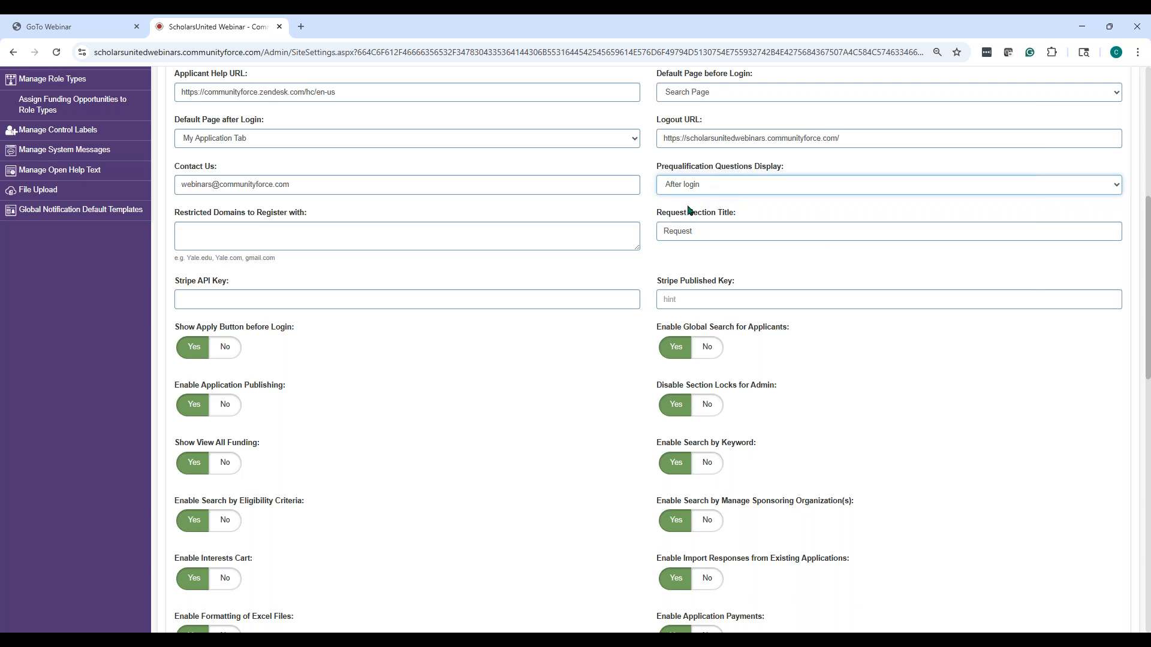
Scroll through the site settings and return to the General Settings at the top
left_click_drag(1148, 370, 1126, 603)
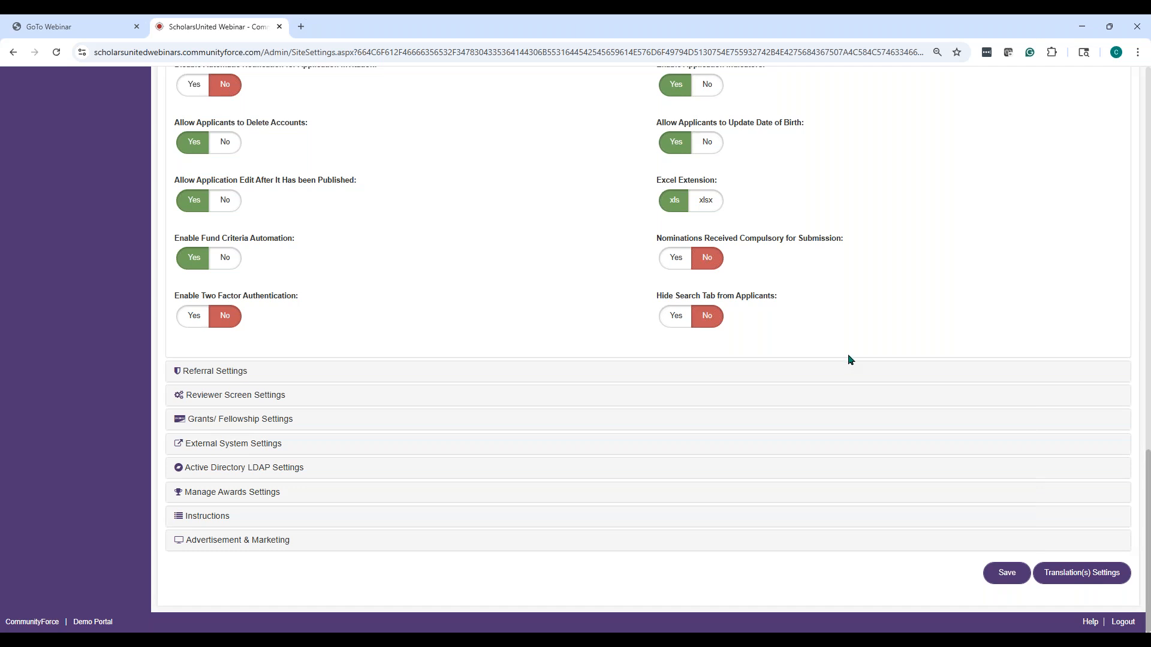
scroll(696, 222, "up", 5)
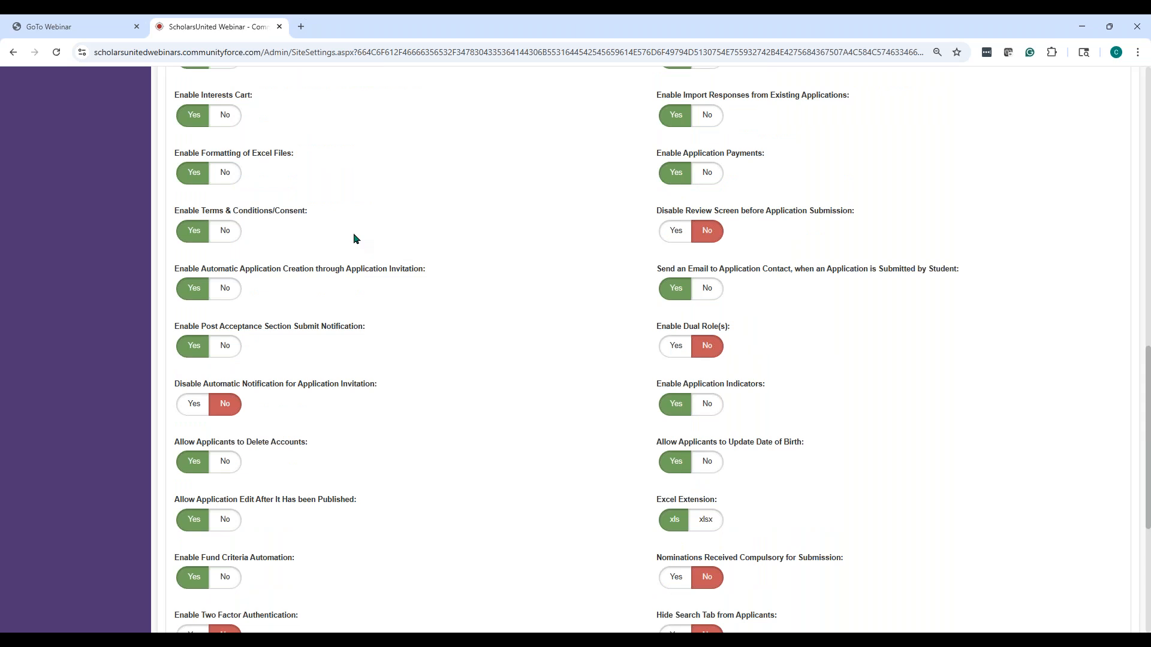
scroll(980, 416, "up", 4)
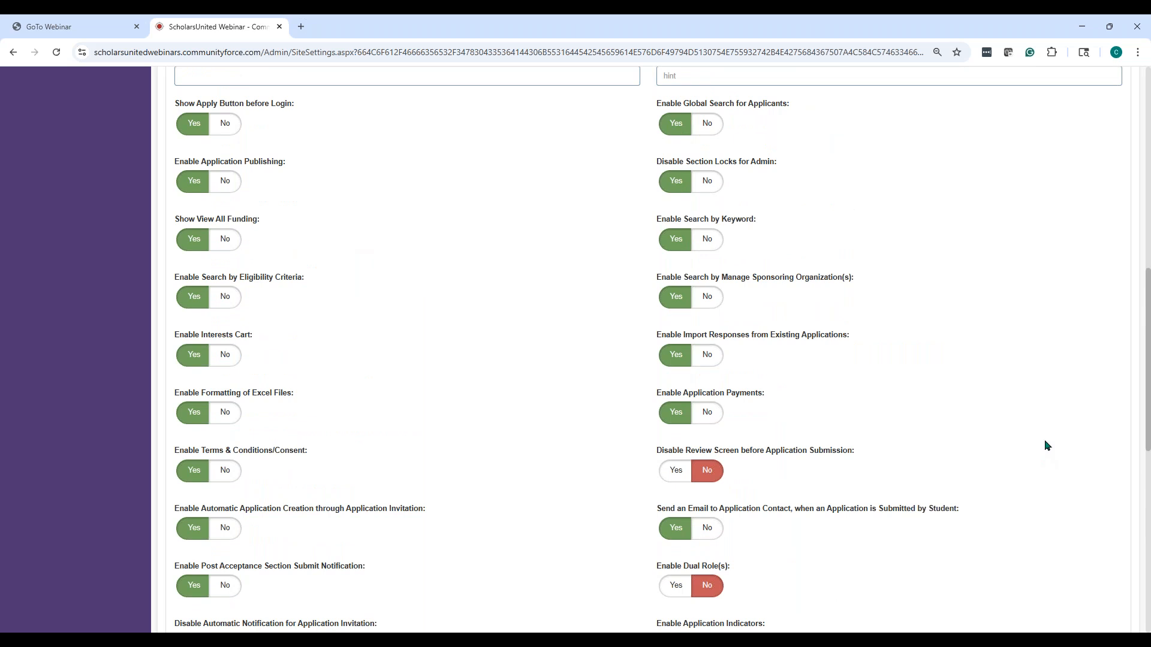
scroll(1044, 440, "up", 1)
scroll(1044, 440, "down", 7)
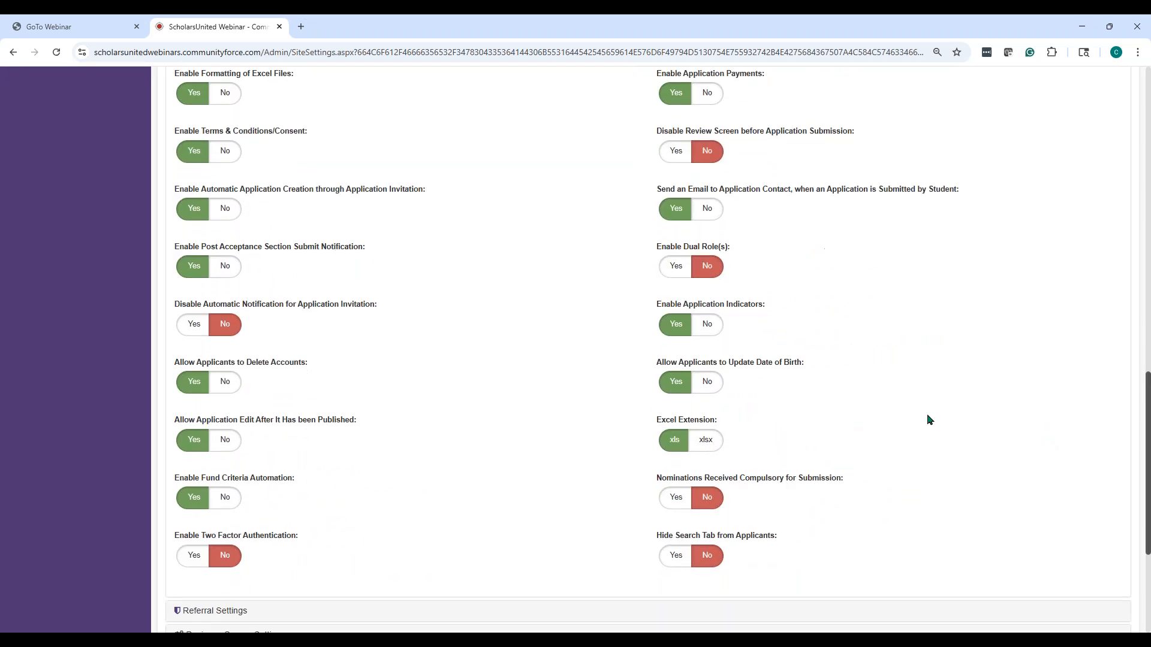
scroll(910, 396, "up", 9)
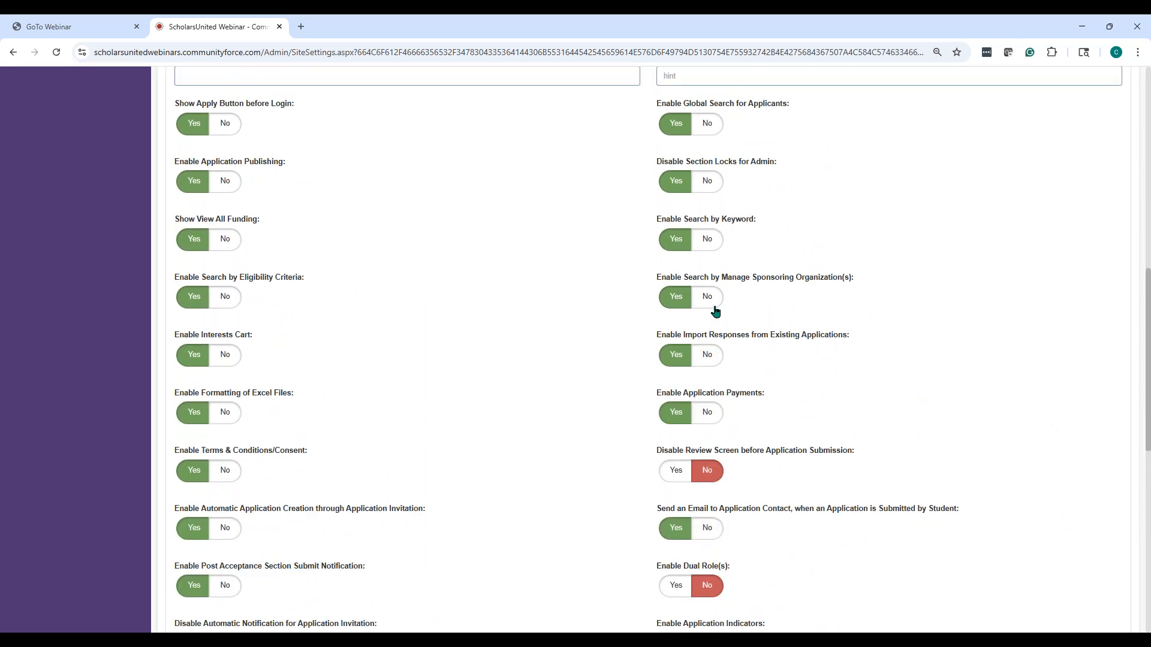
scroll(976, 426, "down", 4)
scroll(386, 285, "up", 7)
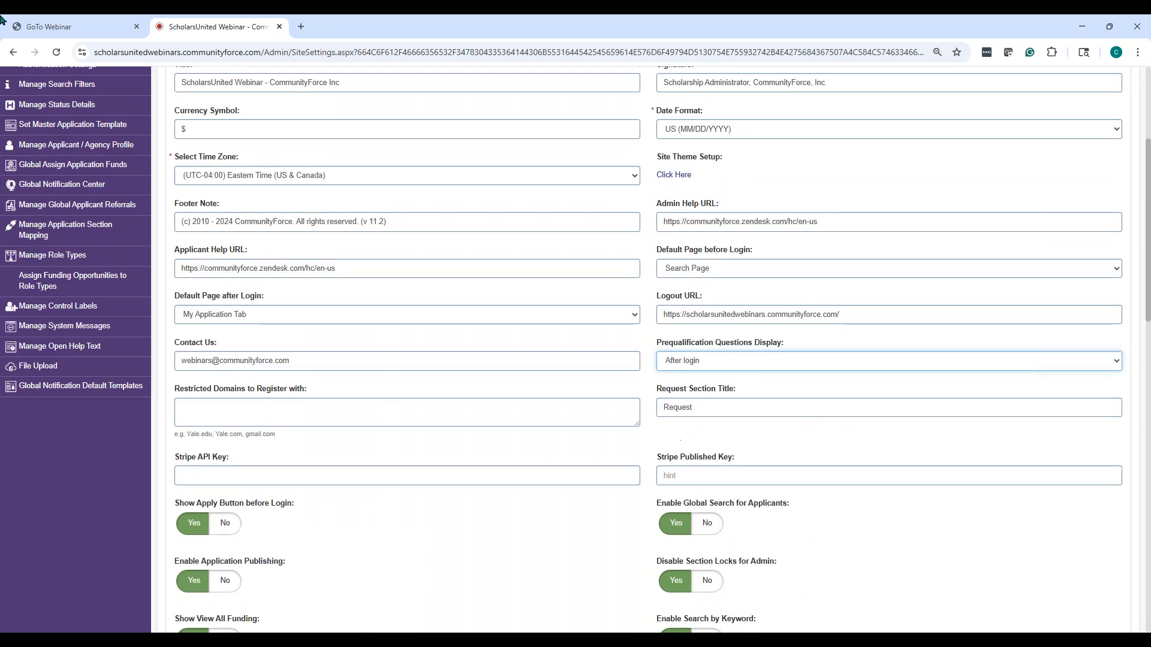
scroll(657, 255, "up", 4)
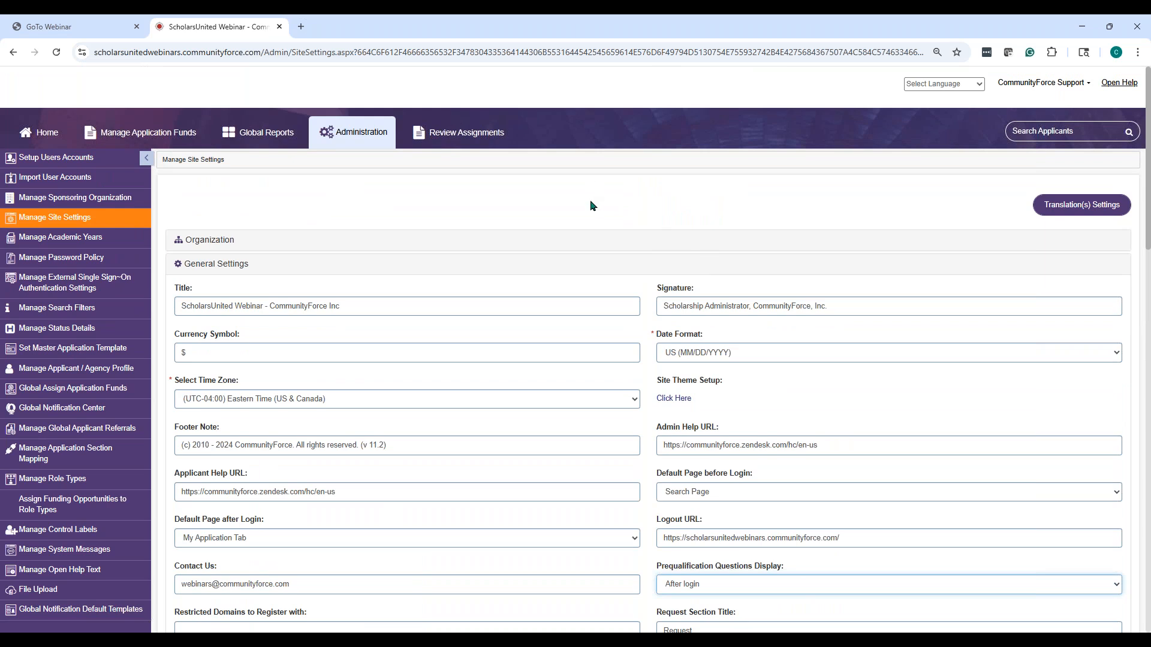
From Home, open '1) 2025 One to Many Demo App' and show its Application Settings sections
left_click(42, 135)
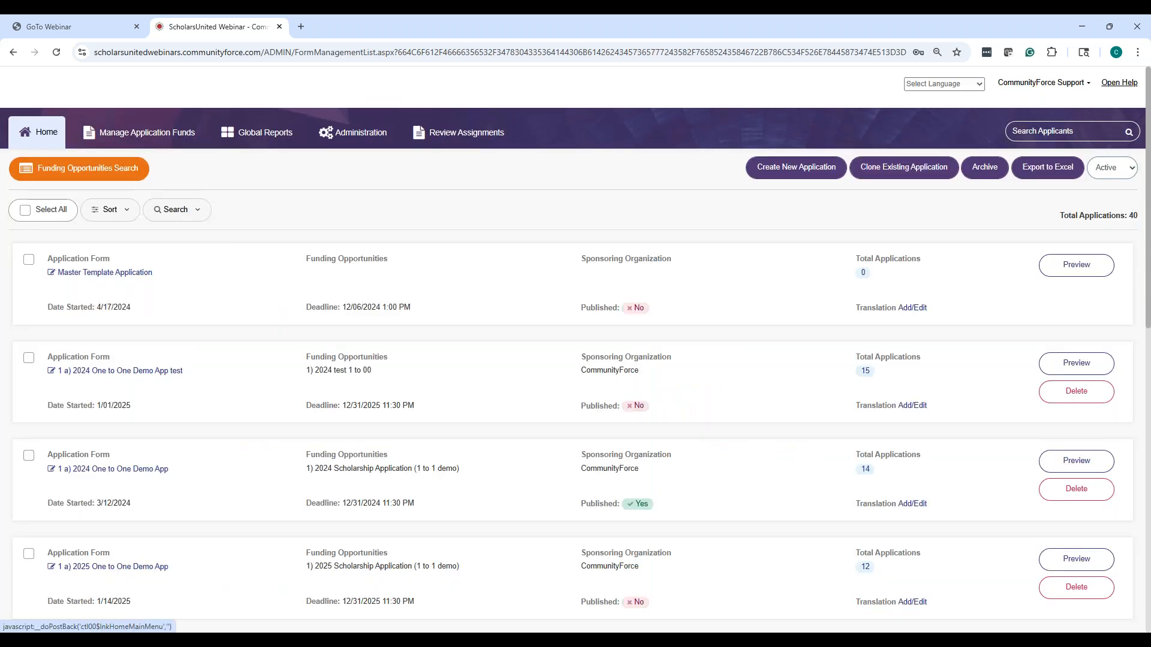
scroll(222, 347, "down", 2)
scroll(218, 355, "down", 4)
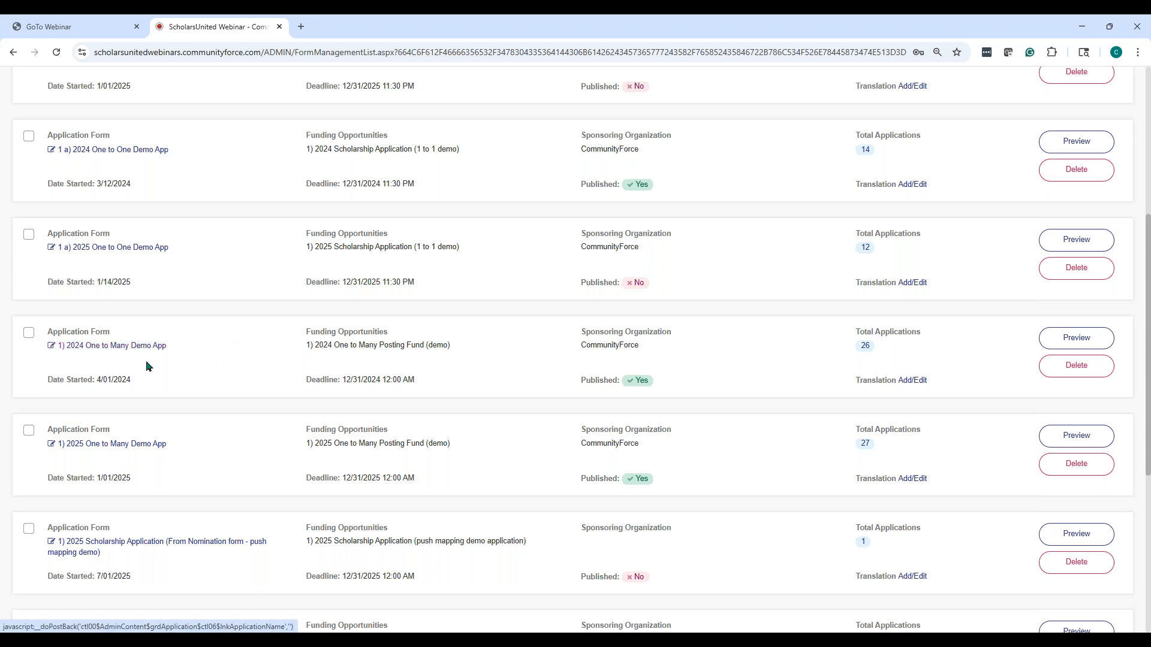
scroll(209, 361, "down", 1)
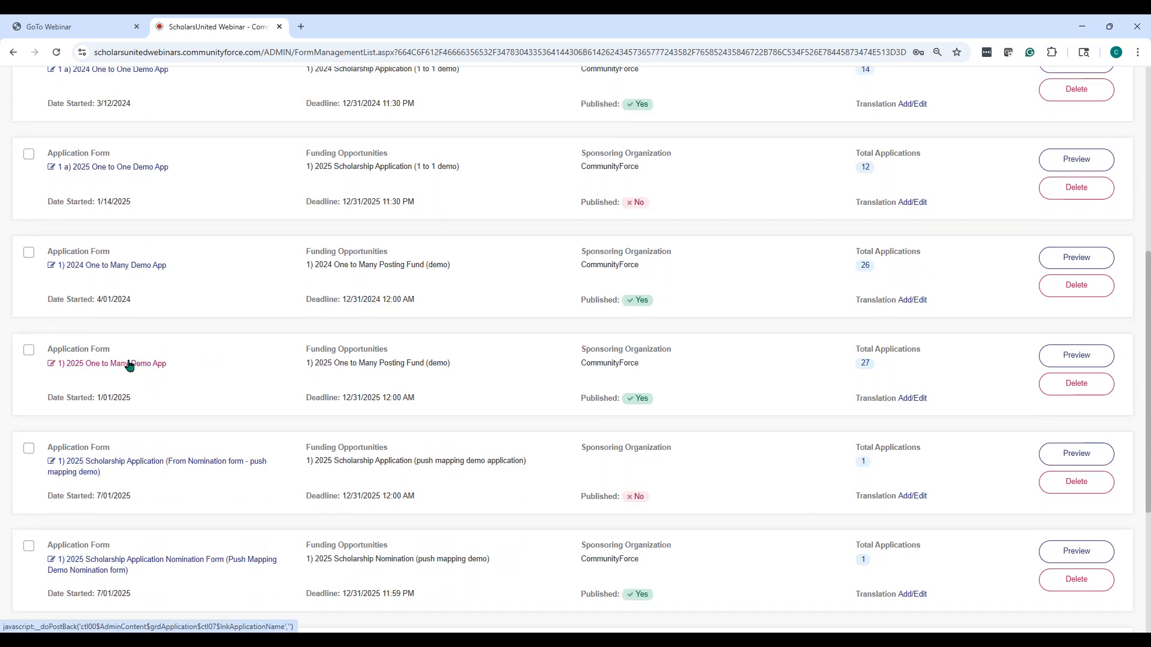
left_click(129, 365)
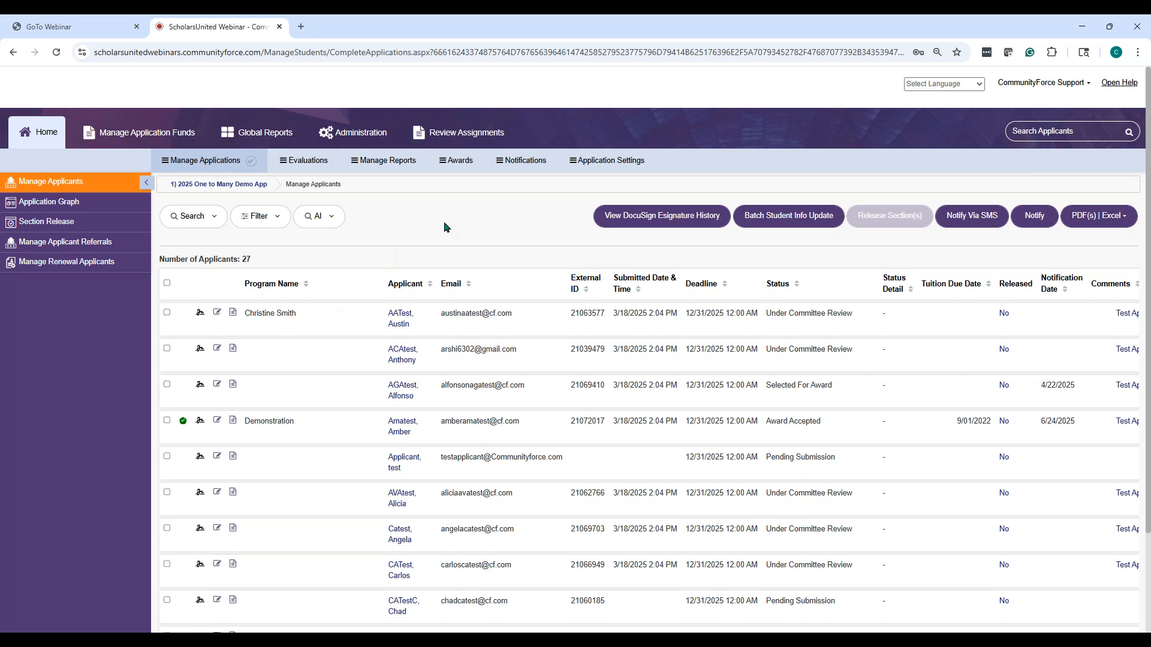
left_click(604, 162)
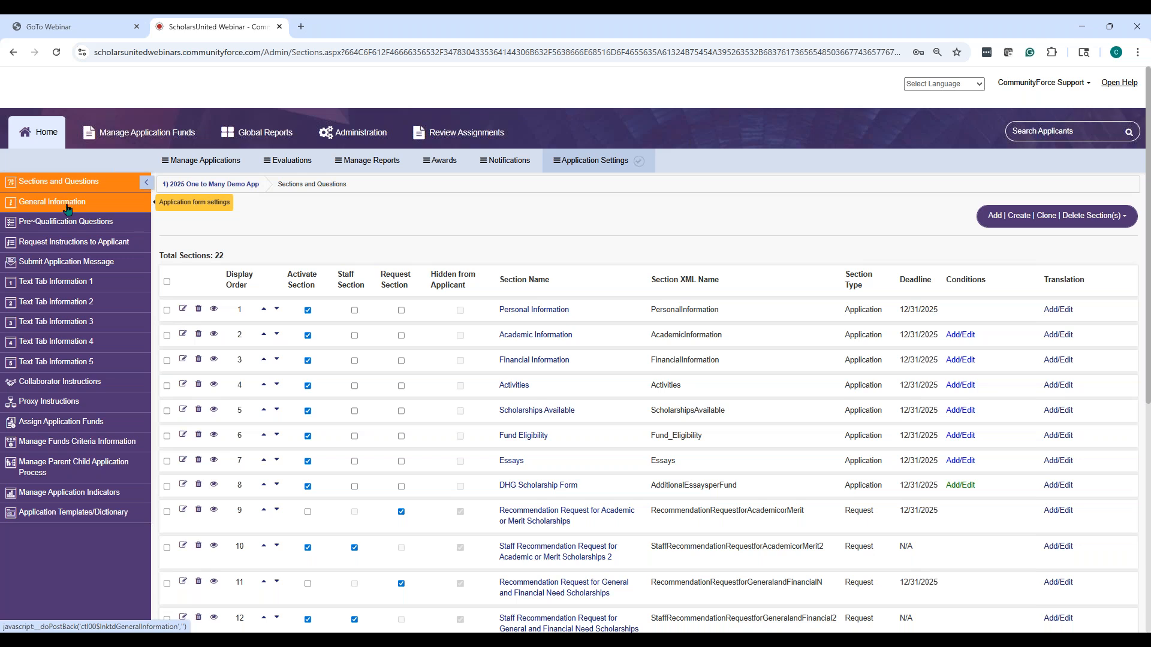
left_click(67, 207)
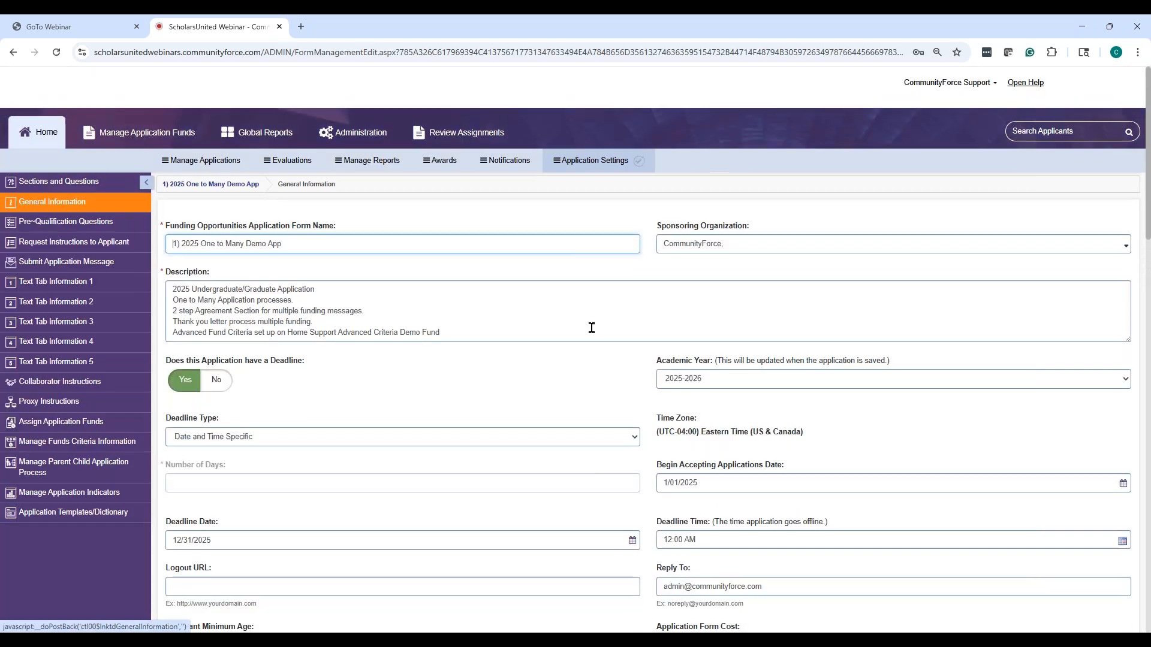
scroll(592, 328, "down", 7)
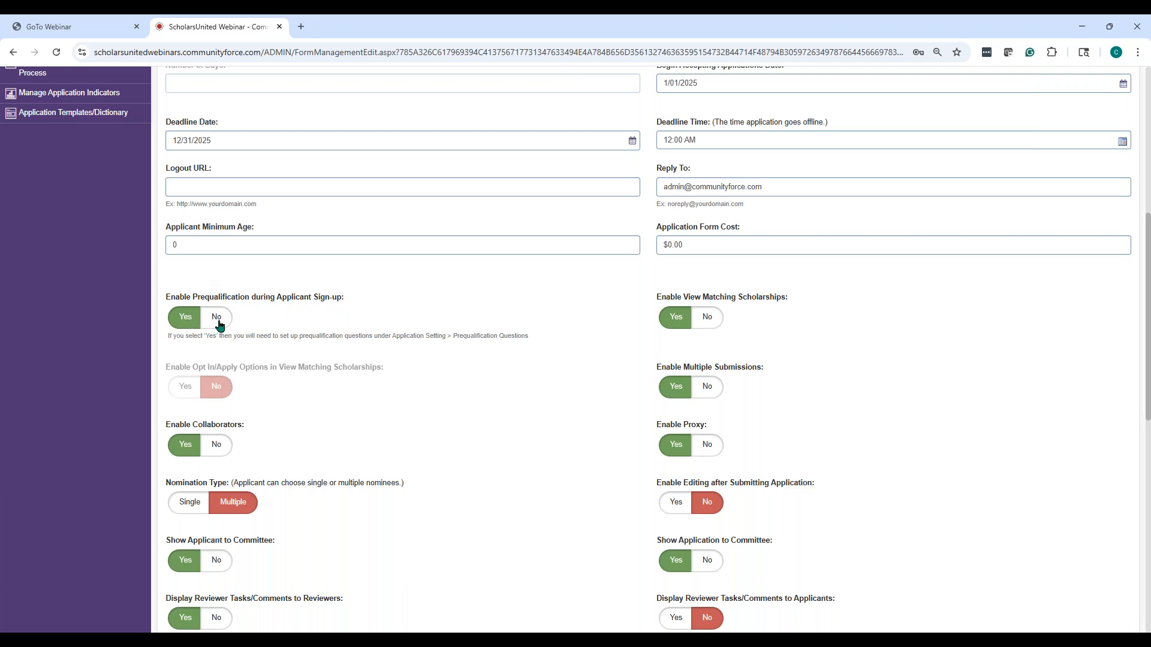
scroll(354, 334, "up", 4)
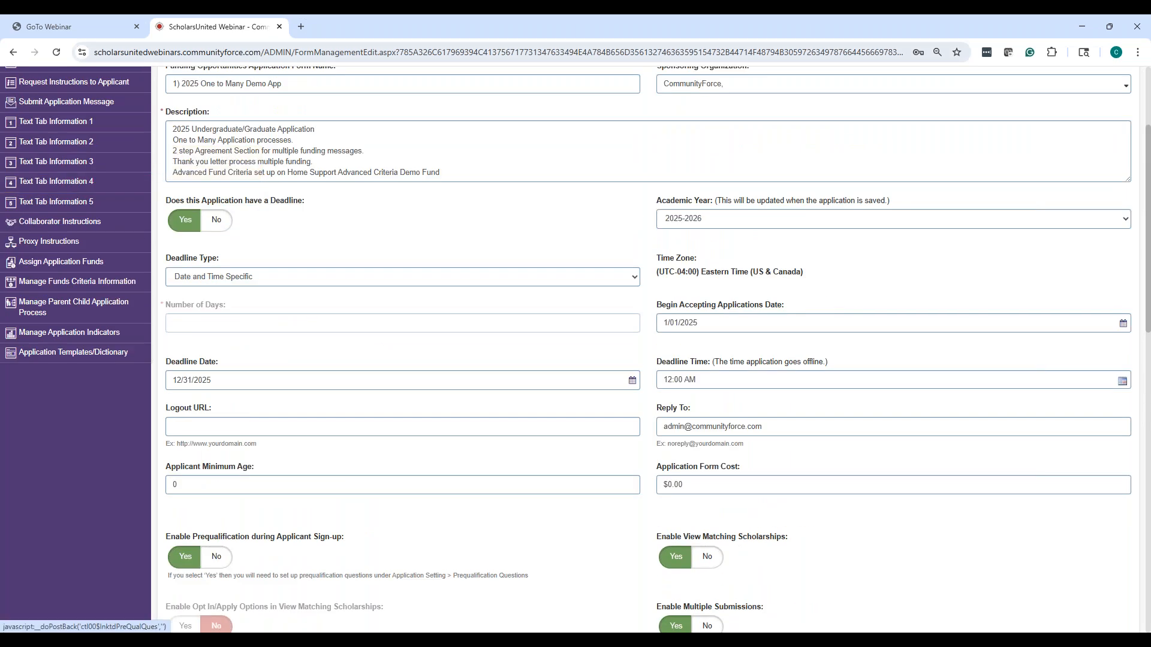
scroll(116, 106, "up", 4)
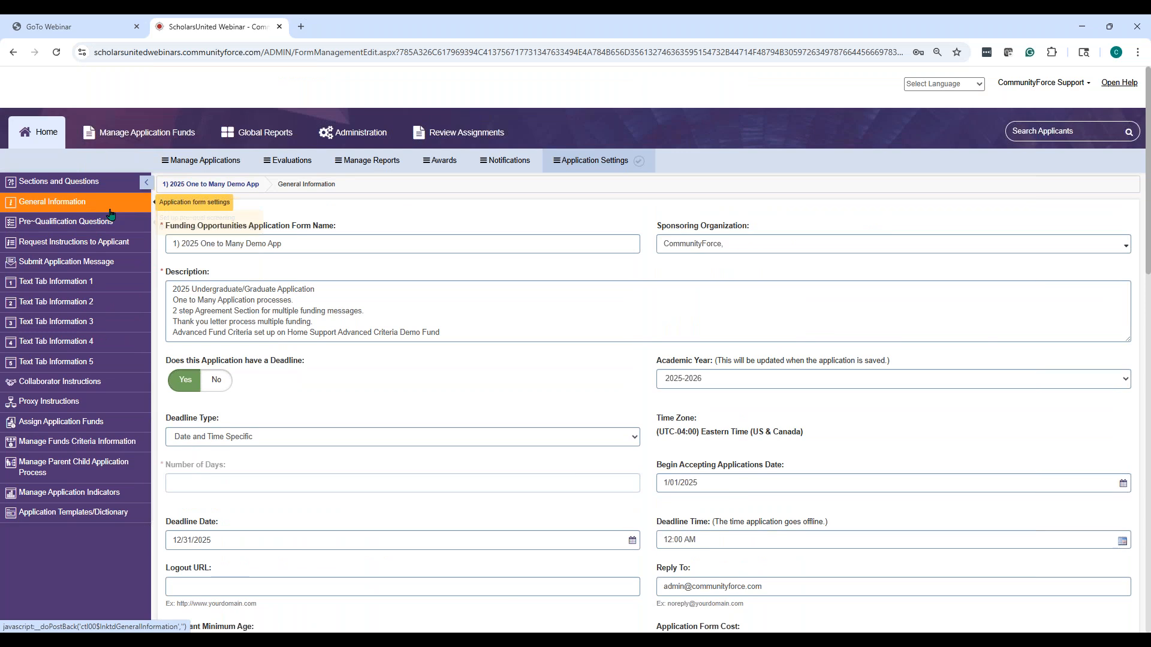
scroll(303, 416, "down", 8)
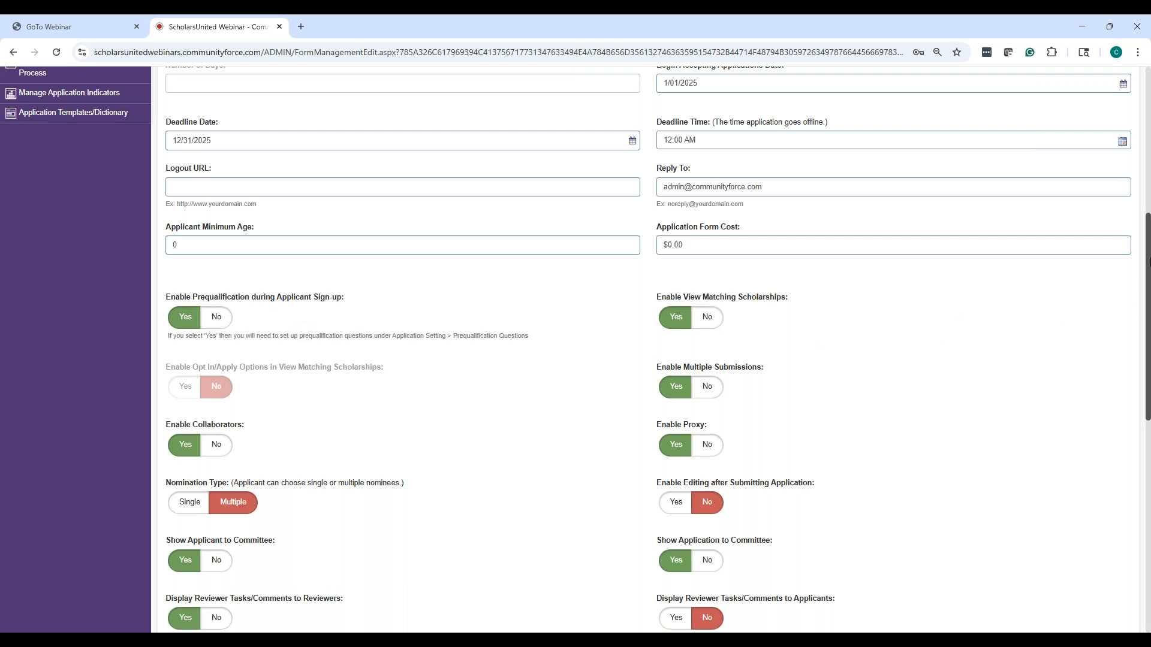
left_click_drag(1146, 233, 1147, 444)
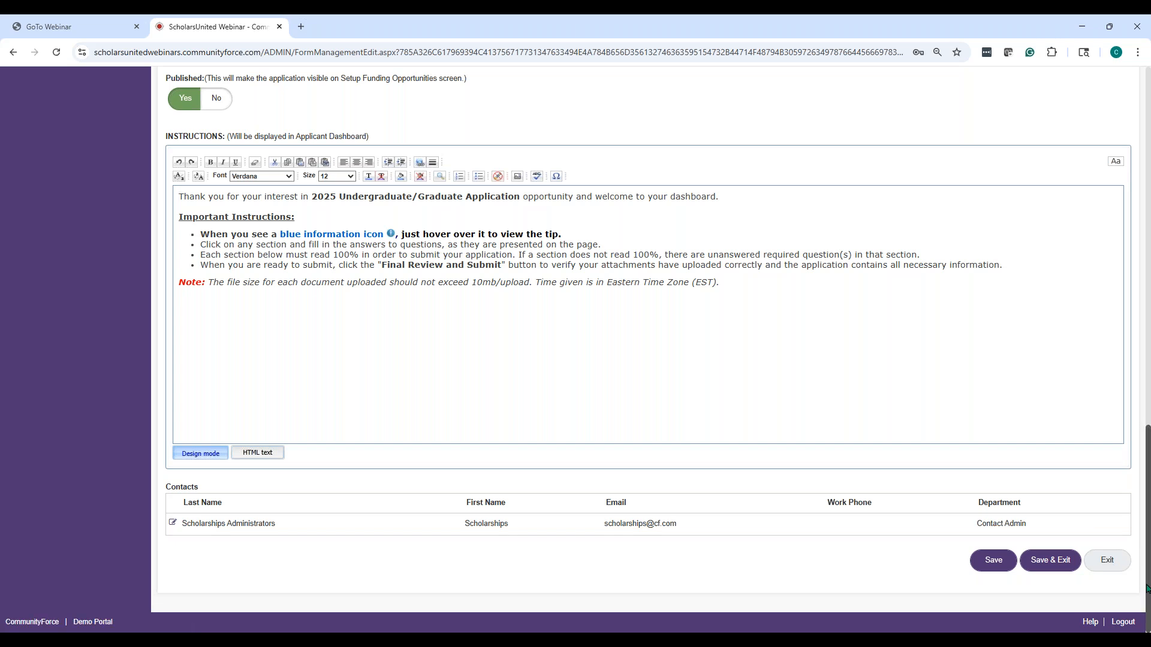
left_click(1117, 567)
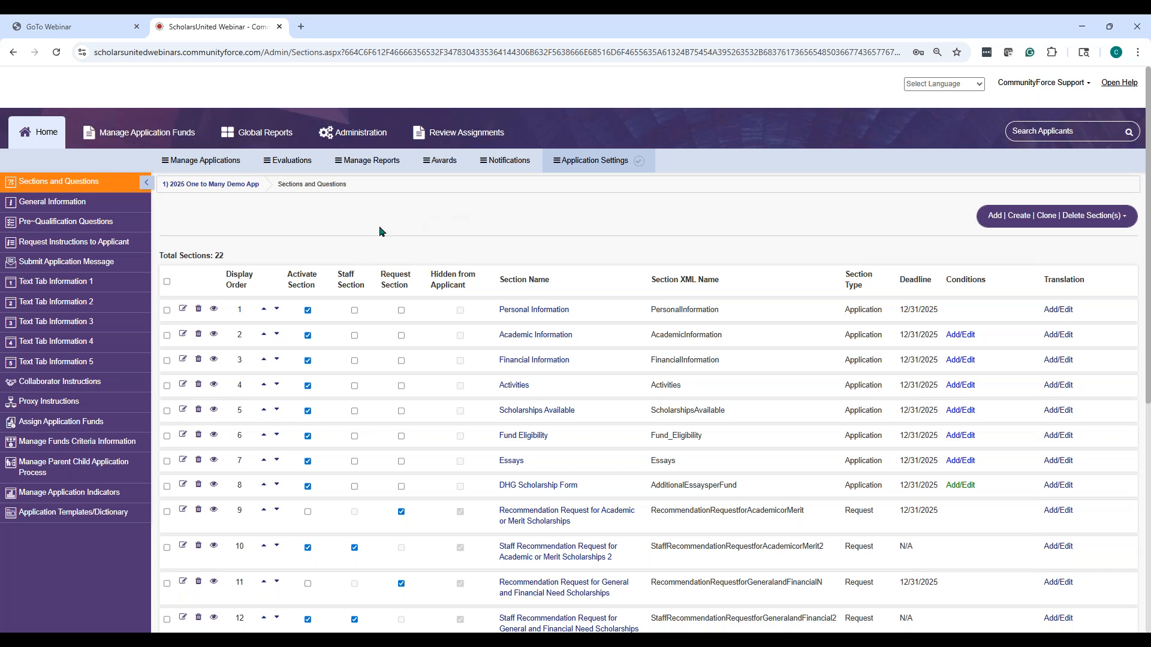
Show the three pre-qualification questions, the all-Yes proceed combination and the denial message
left_click(106, 224)
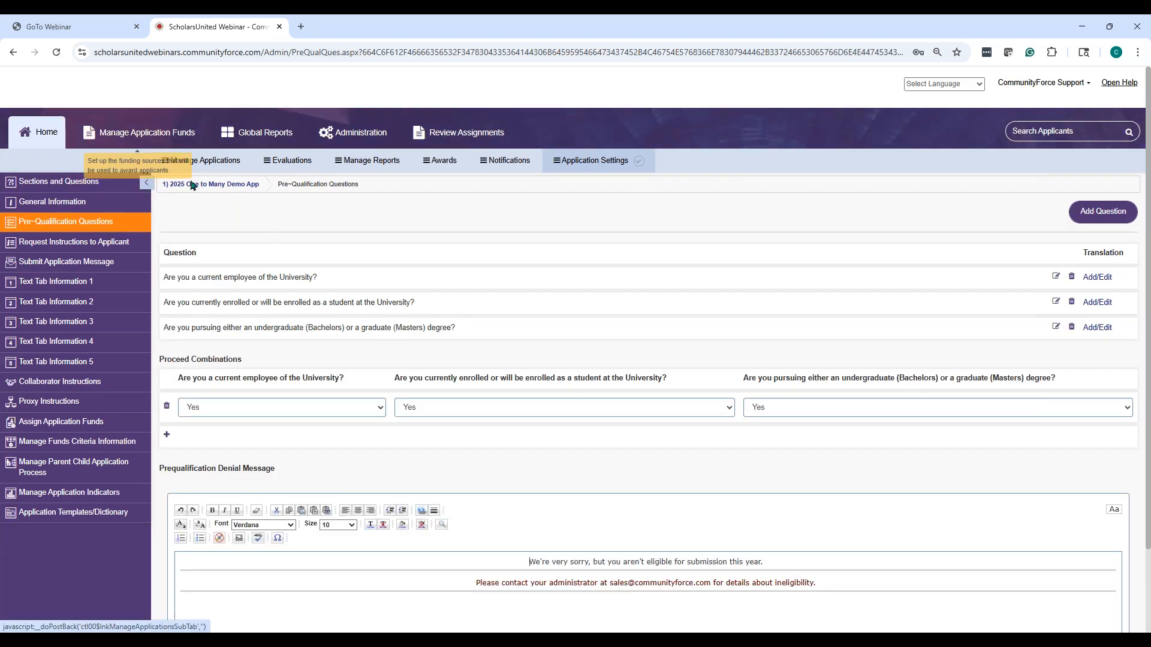
scroll(225, 336, "down", 2)
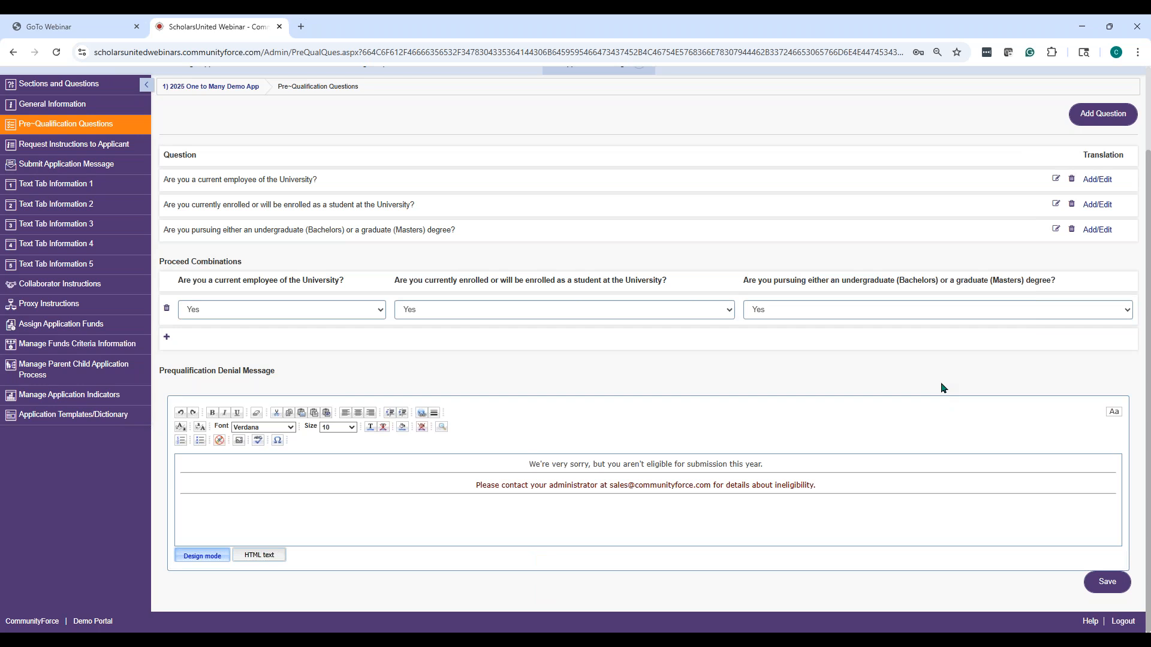
left_click(1100, 122)
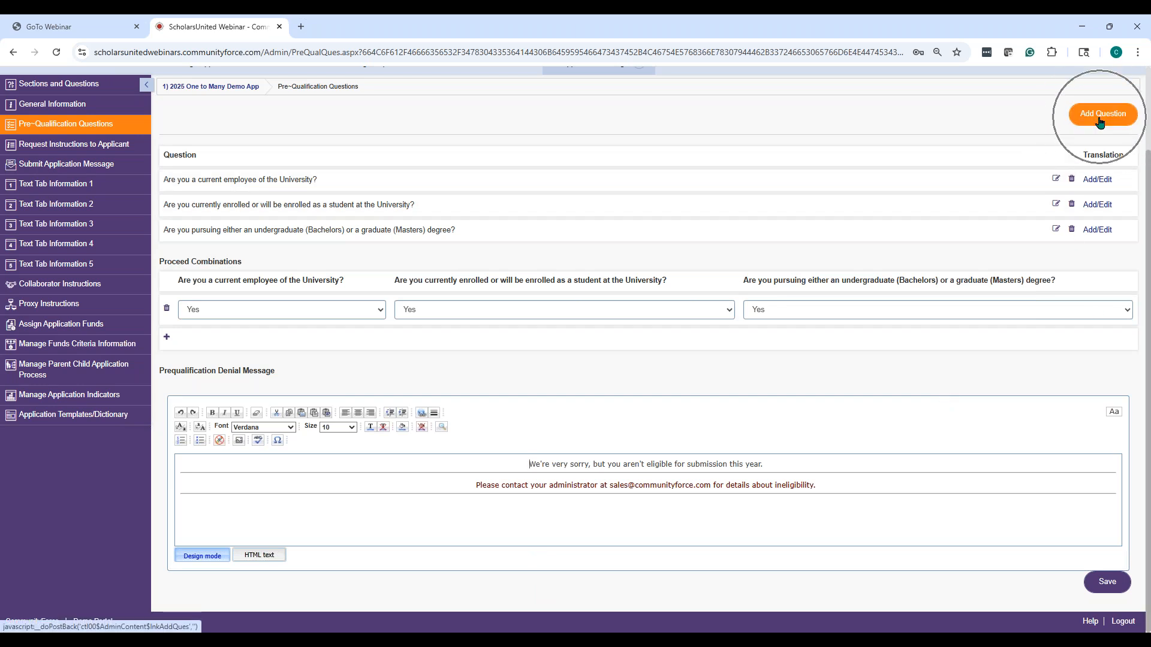
key("ctrl")
key("ctrl")
key("ctrl")
key("ctrl")
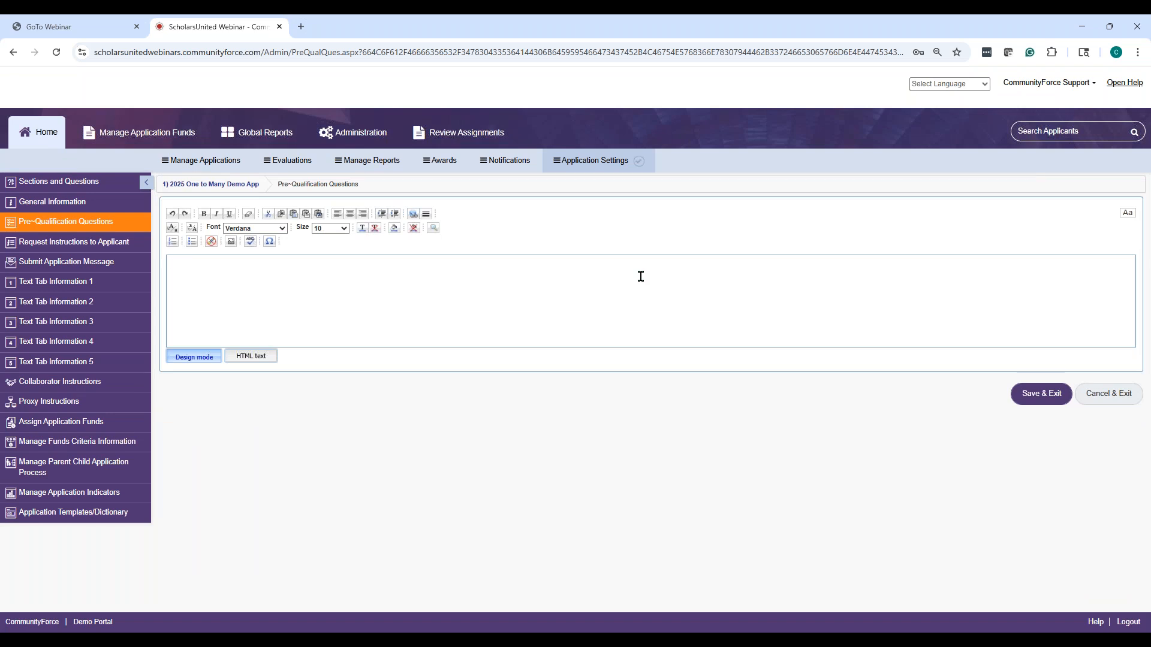
left_click(1042, 393)
left_click(615, 288)
left_click(1097, 400)
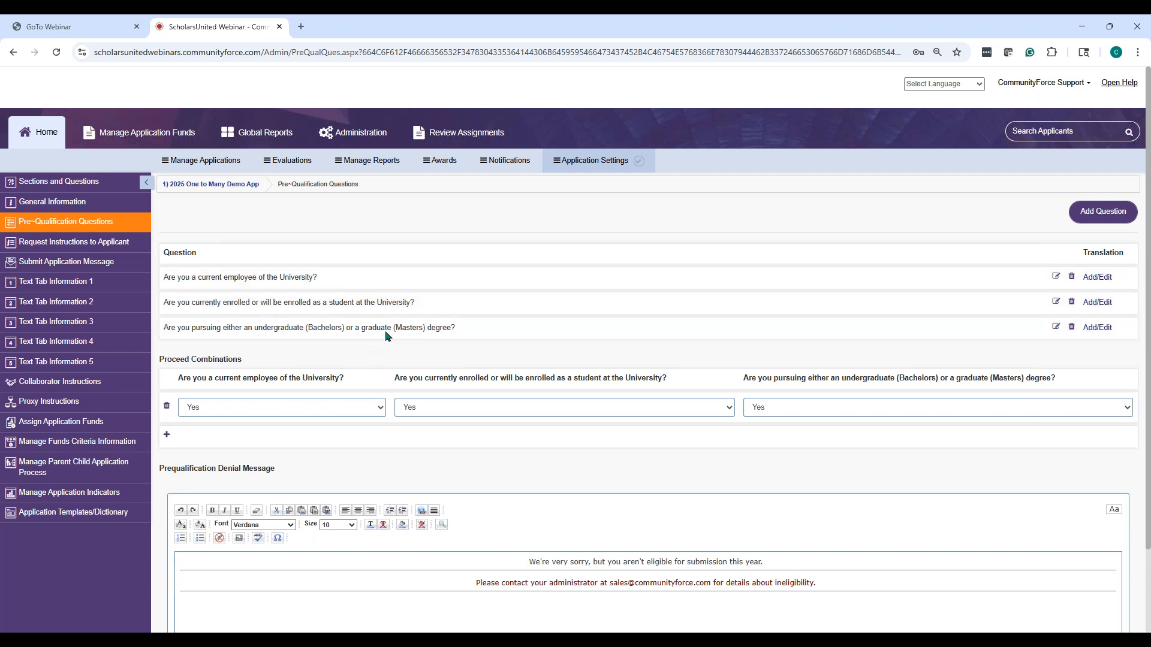
scroll(312, 318, "down", 1)
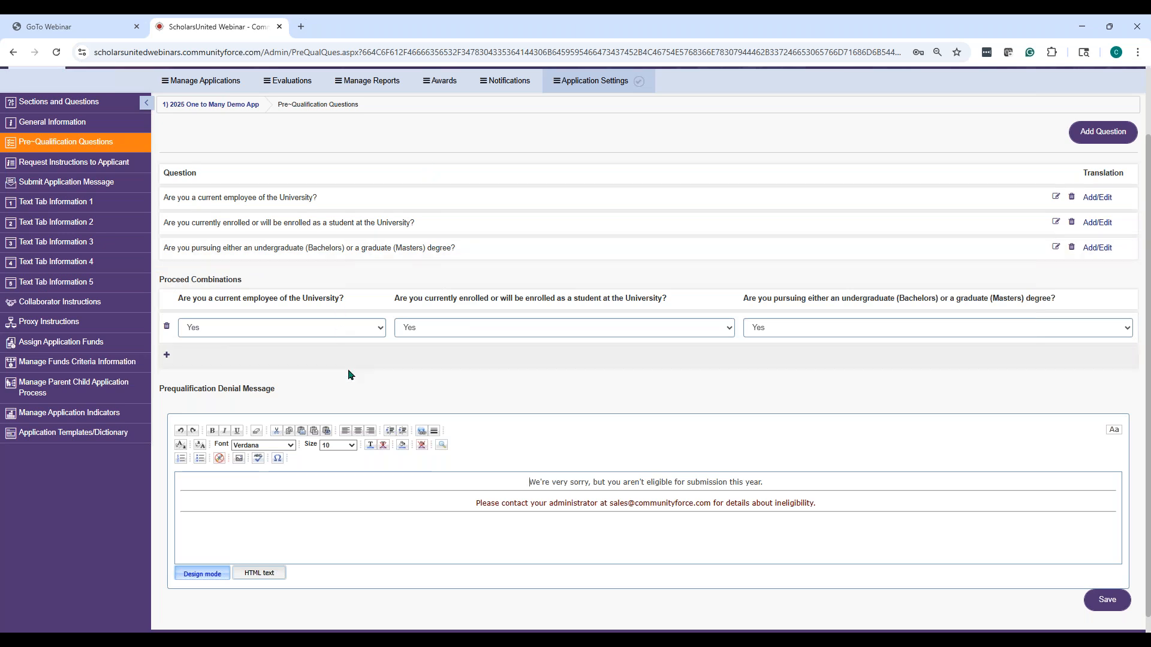
left_click(167, 358)
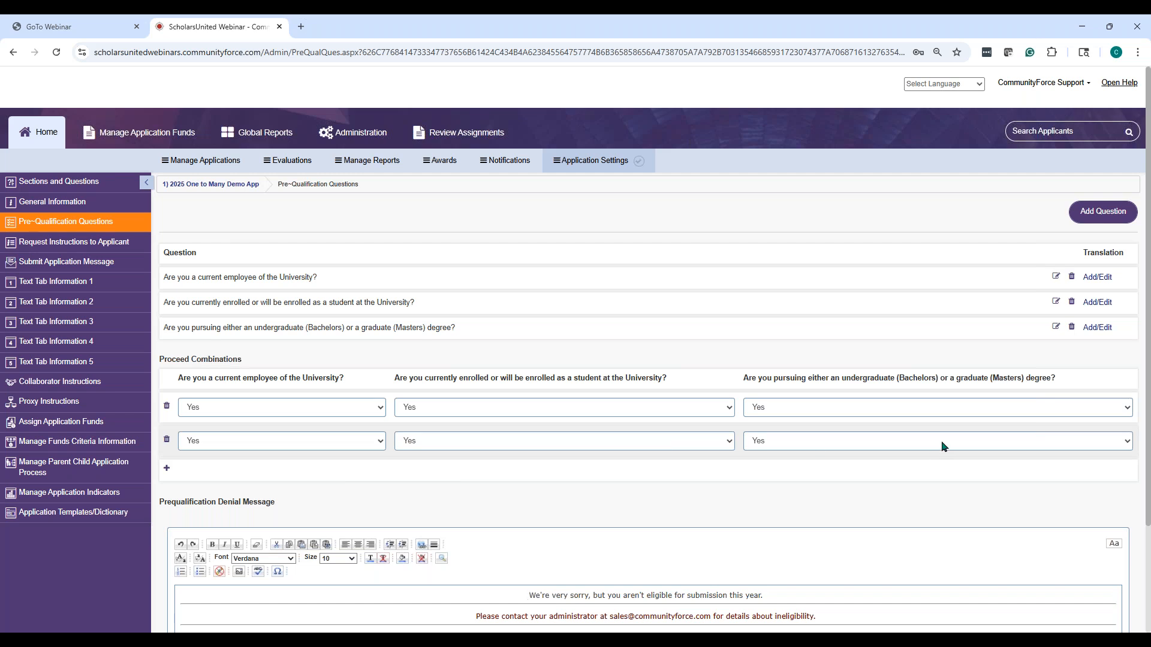
left_click(166, 440)
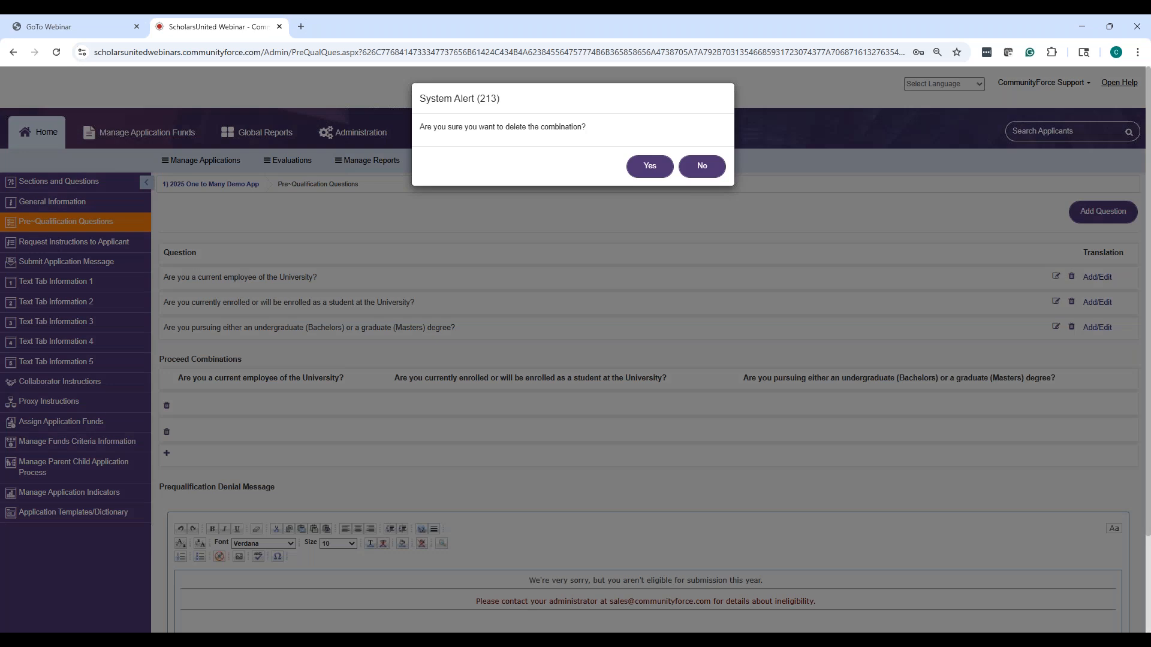
left_click(649, 168)
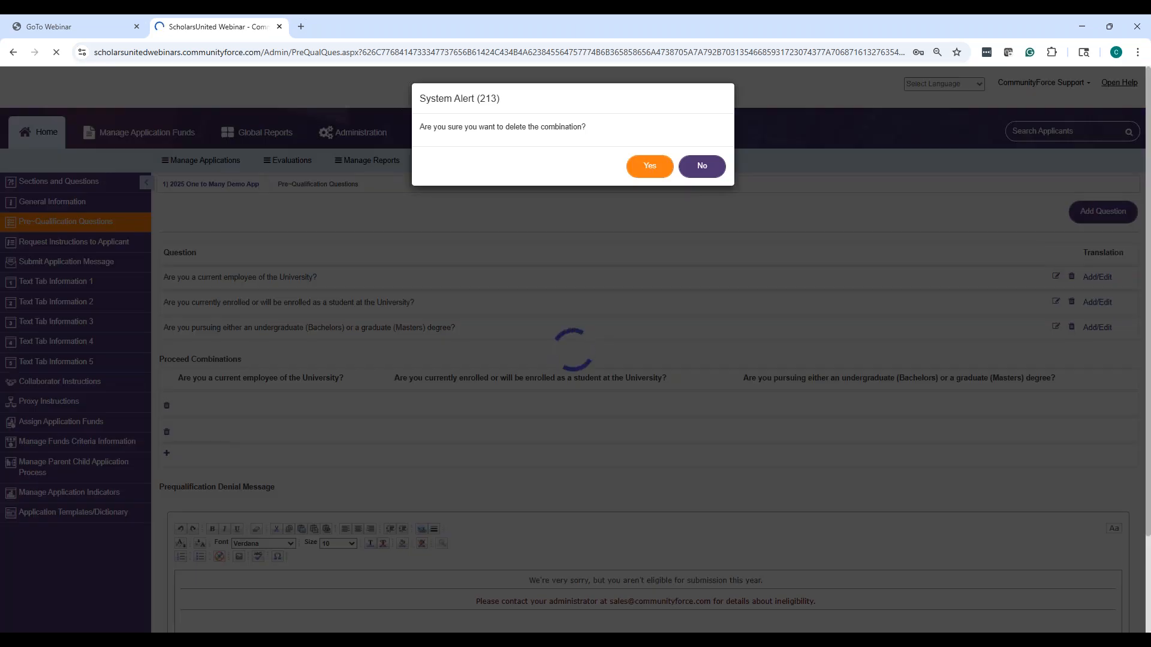
scroll(439, 390, "down", 2)
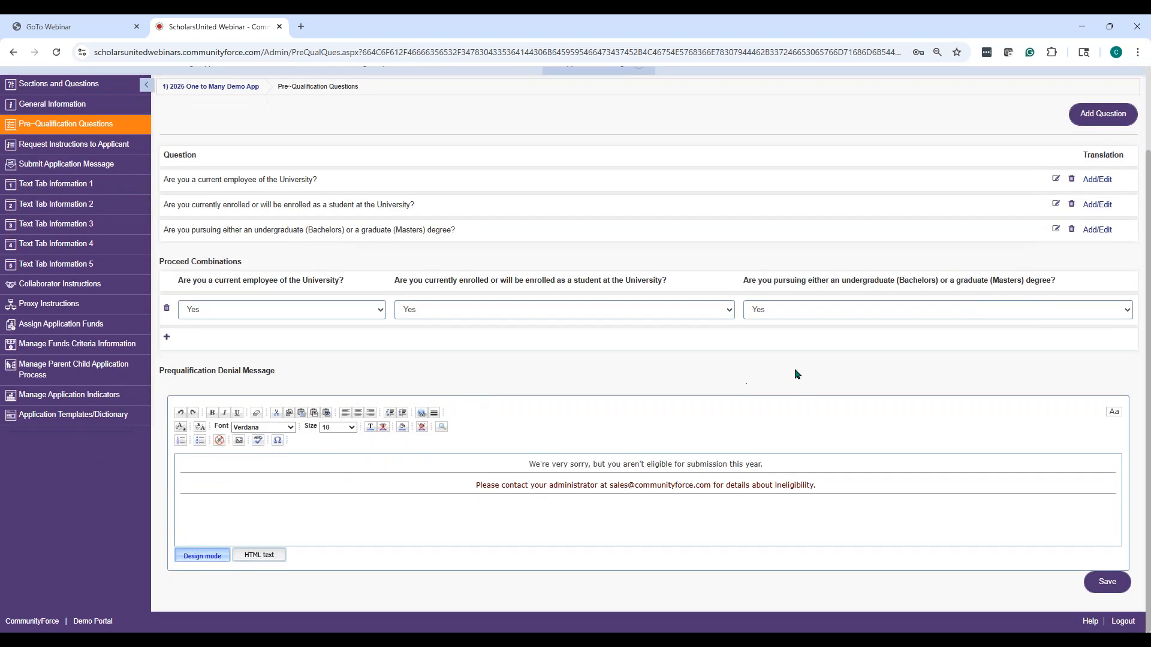
left_click_drag(525, 467, 839, 486)
left_click(837, 506)
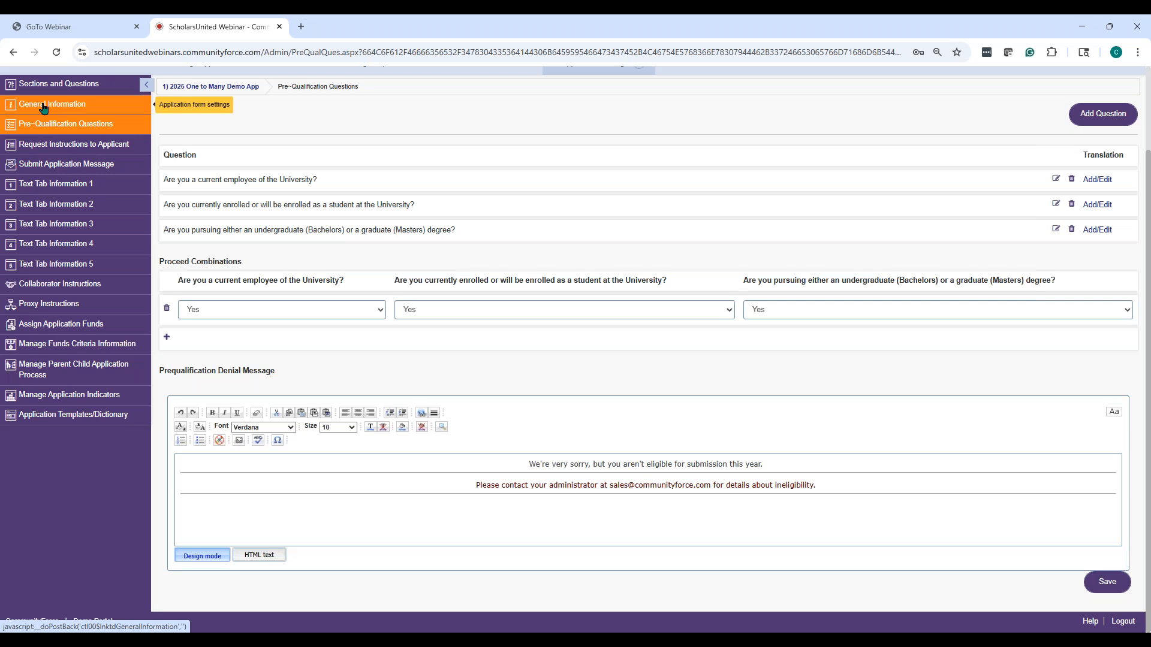
Log out of the CommunityForce admin site from the Support account menu
scroll(956, 291, "up", 2)
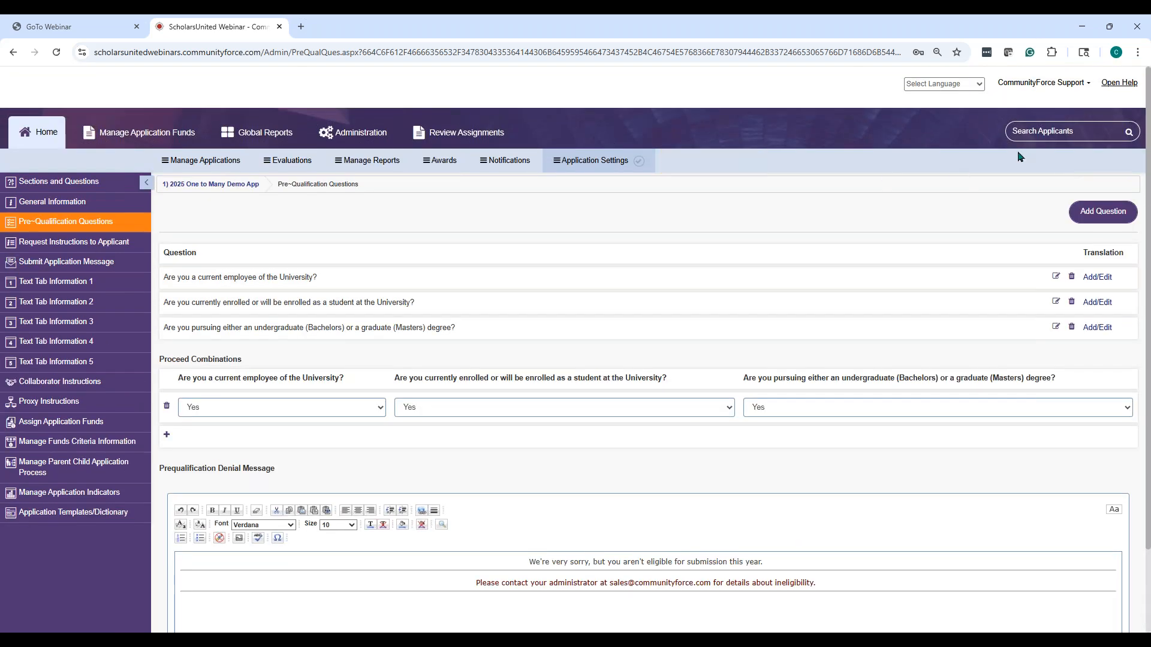
left_click(1073, 84)
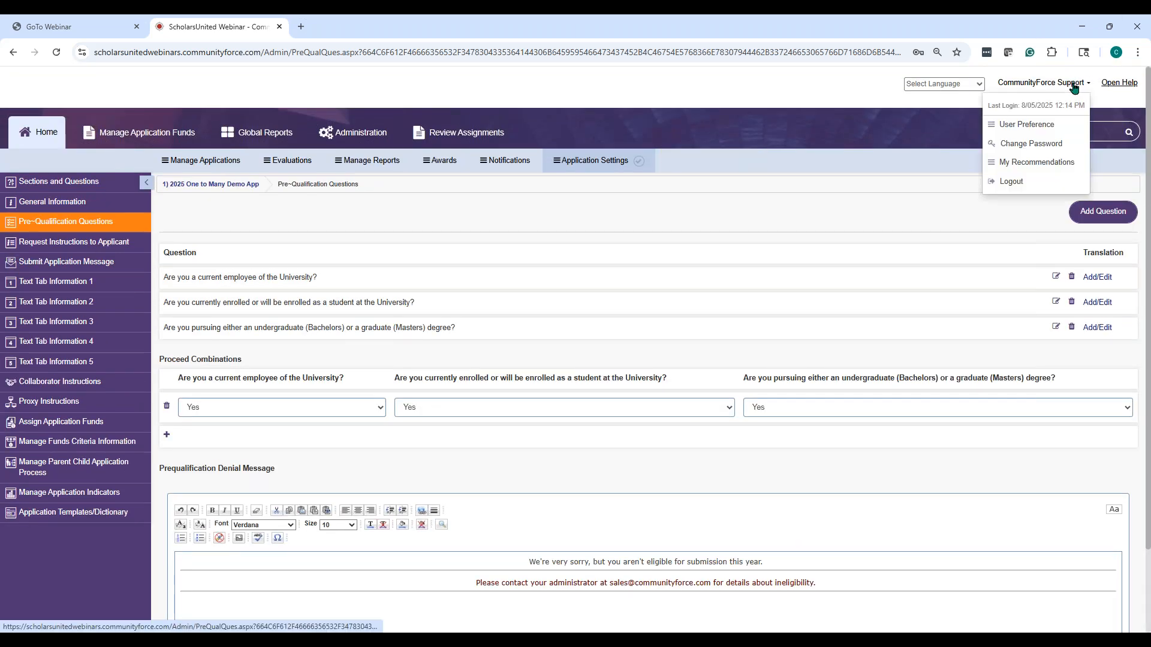
left_click(1017, 182)
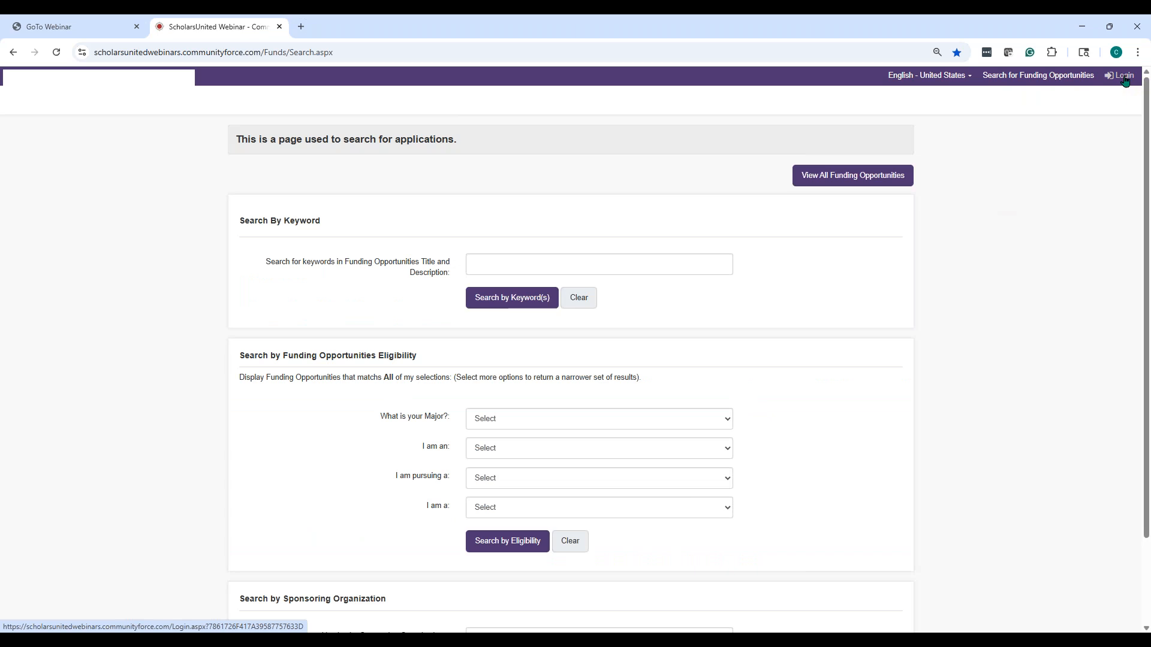
From View All Funding Opportunities, apply to '1) 2025 One to Many Posting Fund (demo)'
left_click(858, 176)
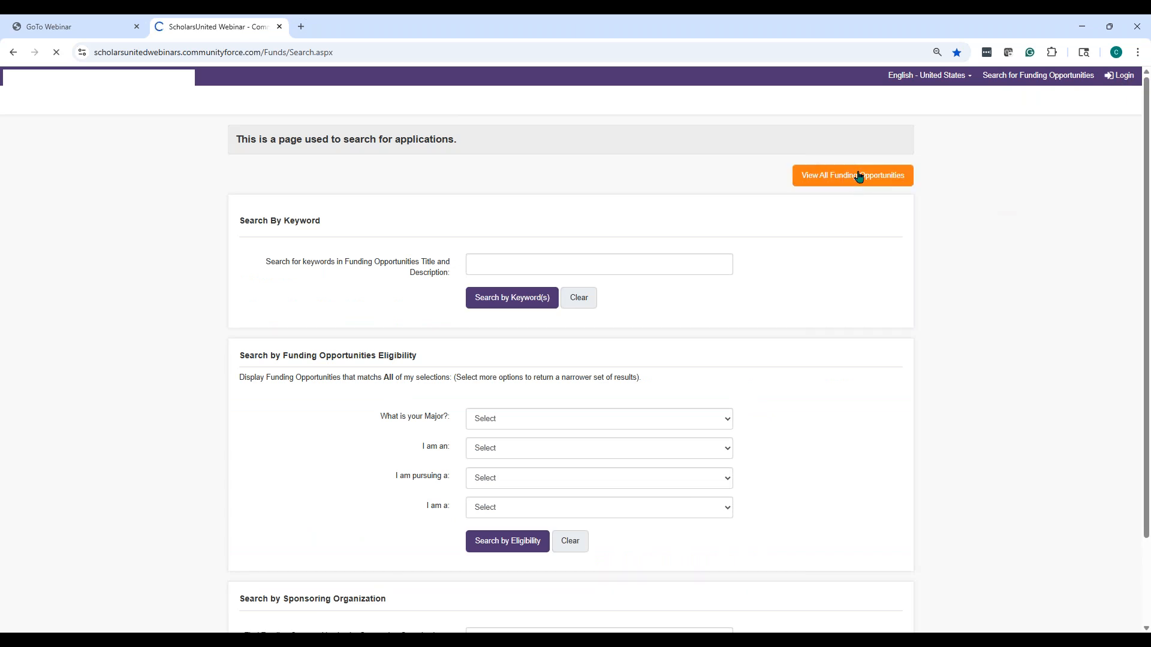
scroll(527, 172, "down", 10)
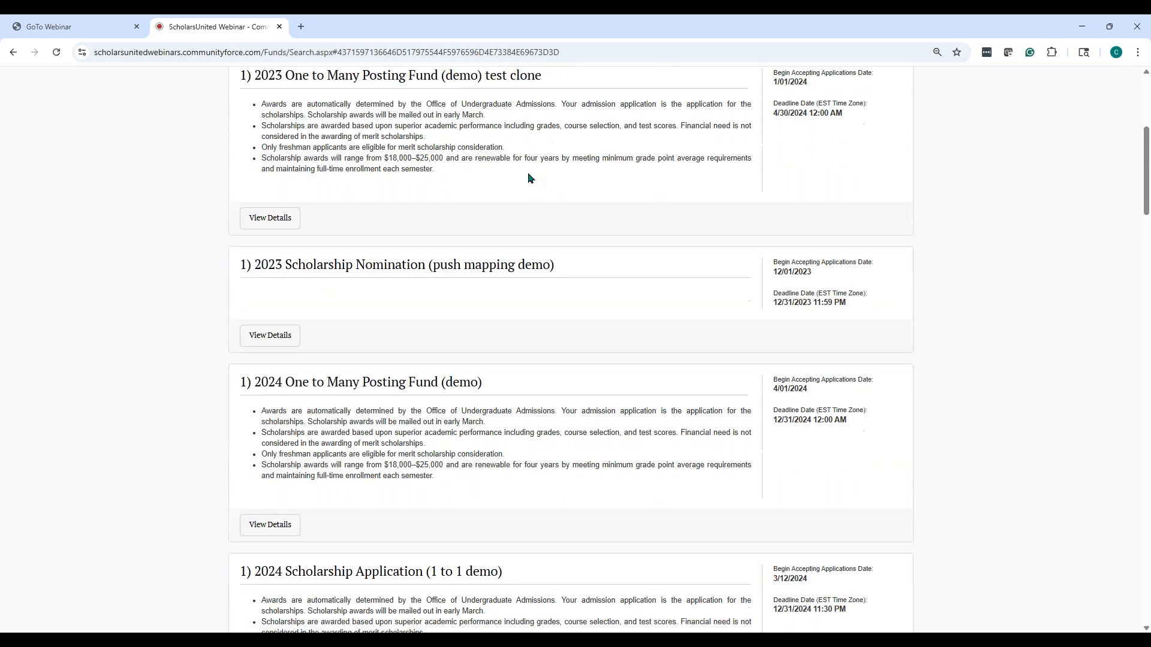
scroll(528, 175, "down", 4)
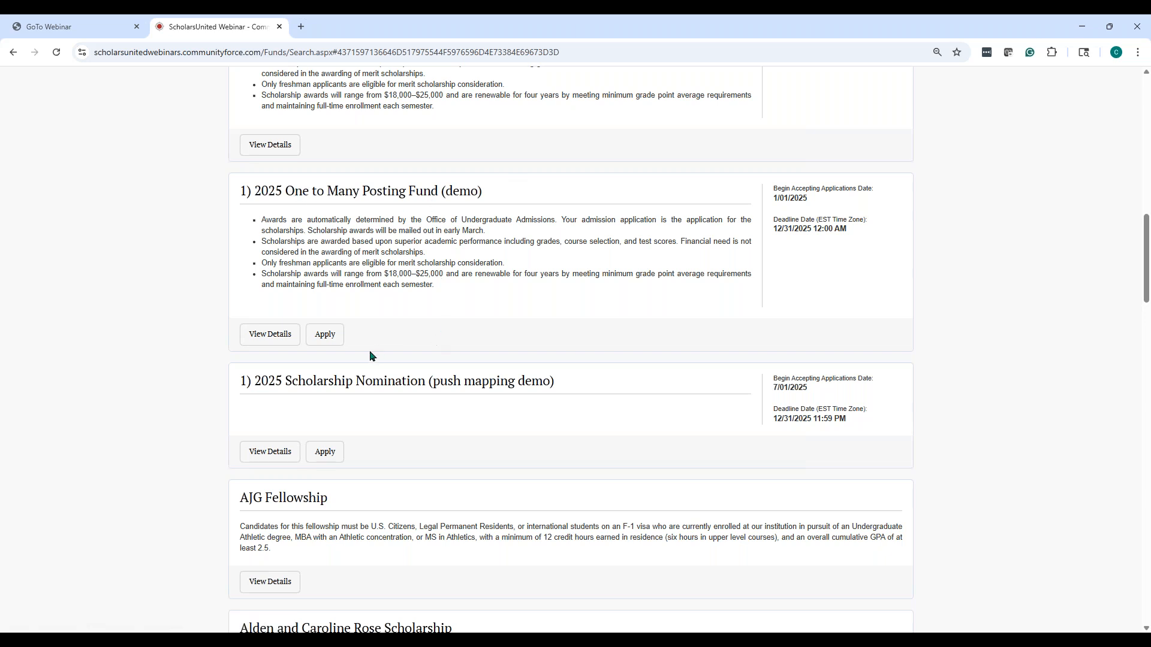
left_click(337, 340)
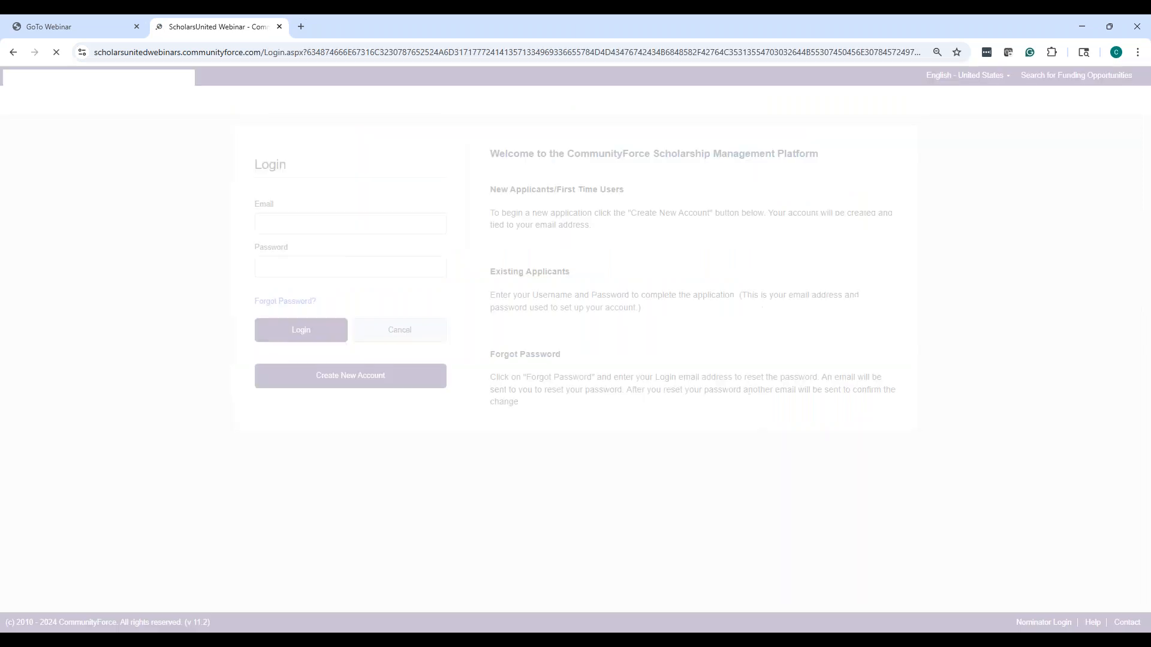
Replace the prefilled email with a saved applicant login from autofill and log in
left_click_drag(377, 223, 186, 193)
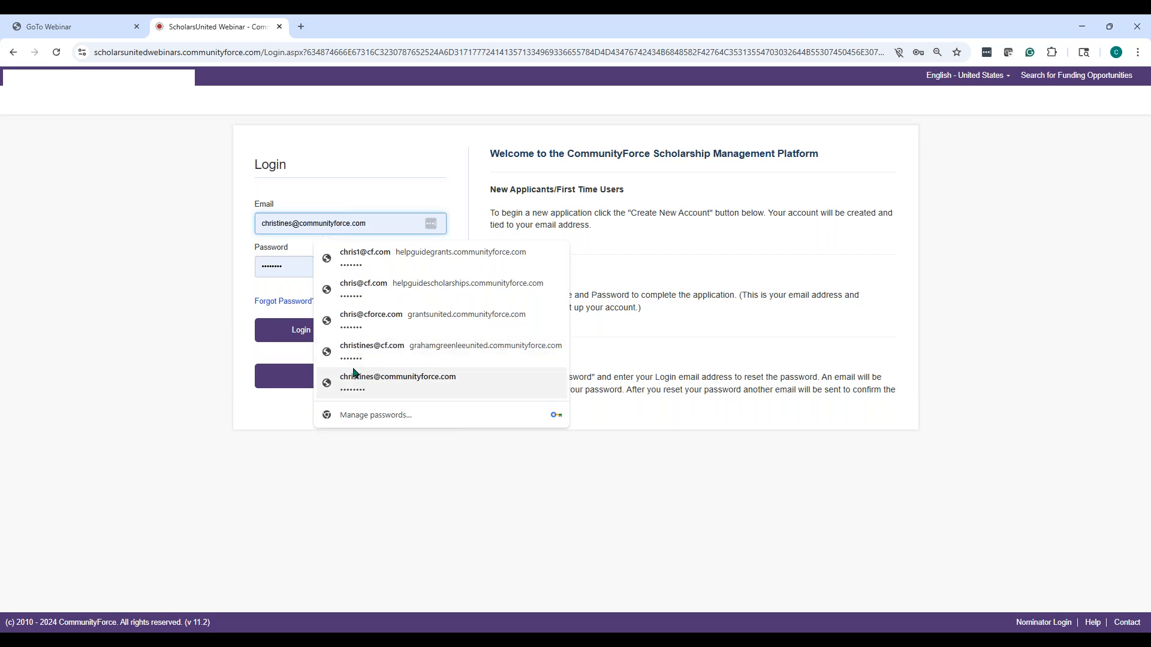
left_click(354, 378)
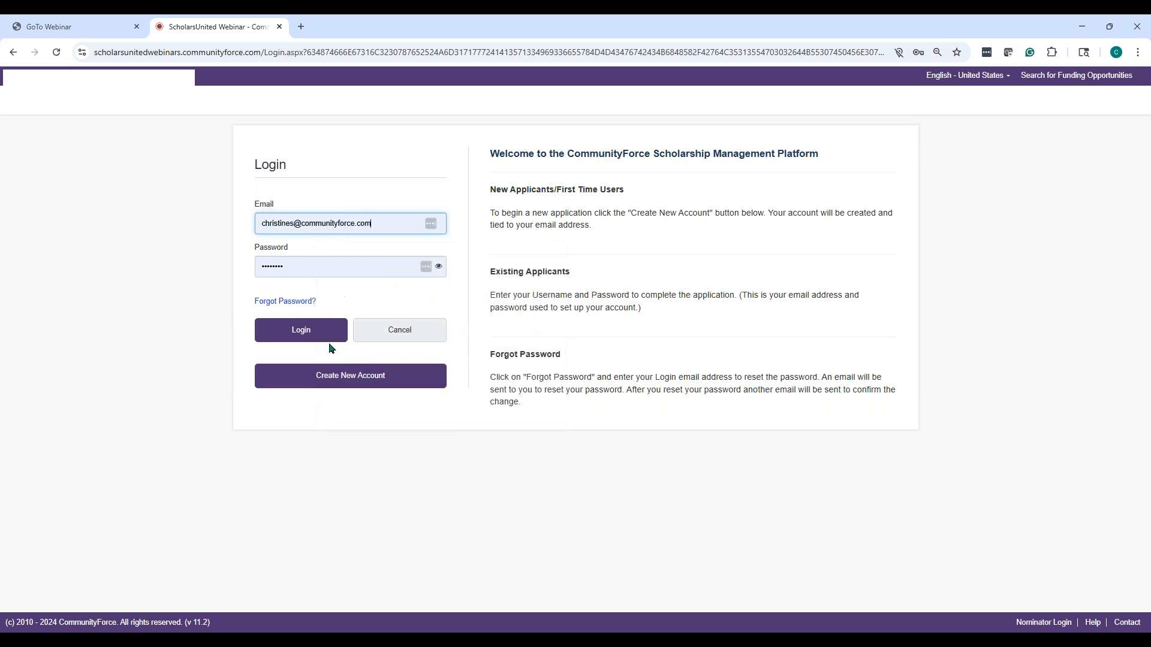
left_click(329, 336)
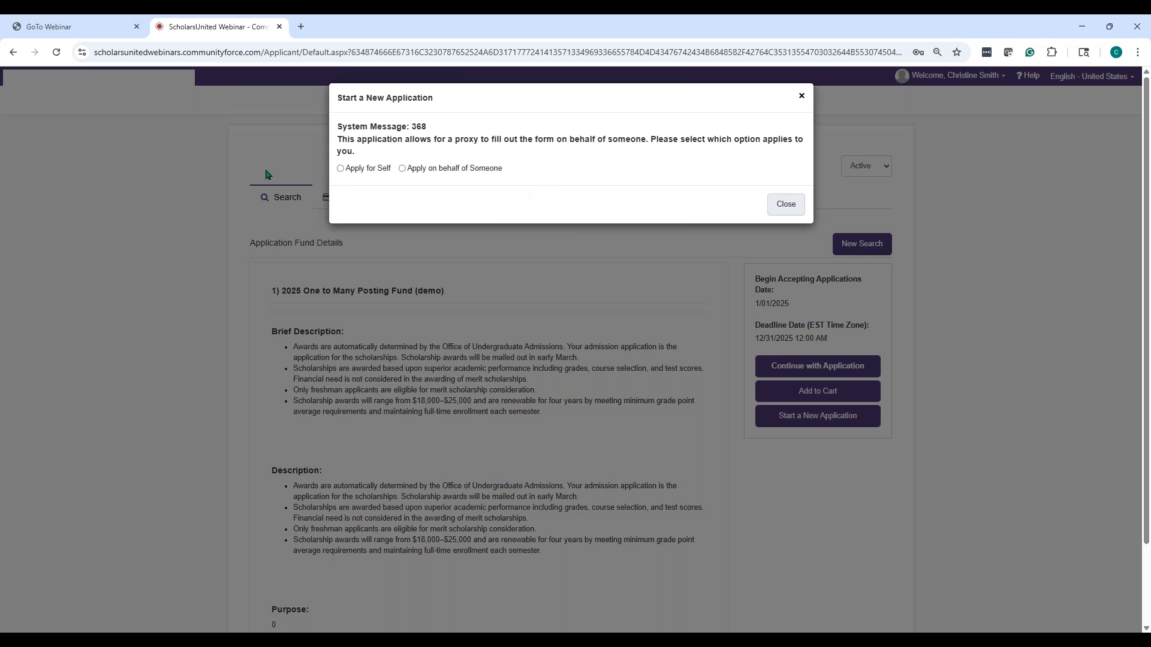
Start a new application for Self with the description 'test'
left_click(340, 168)
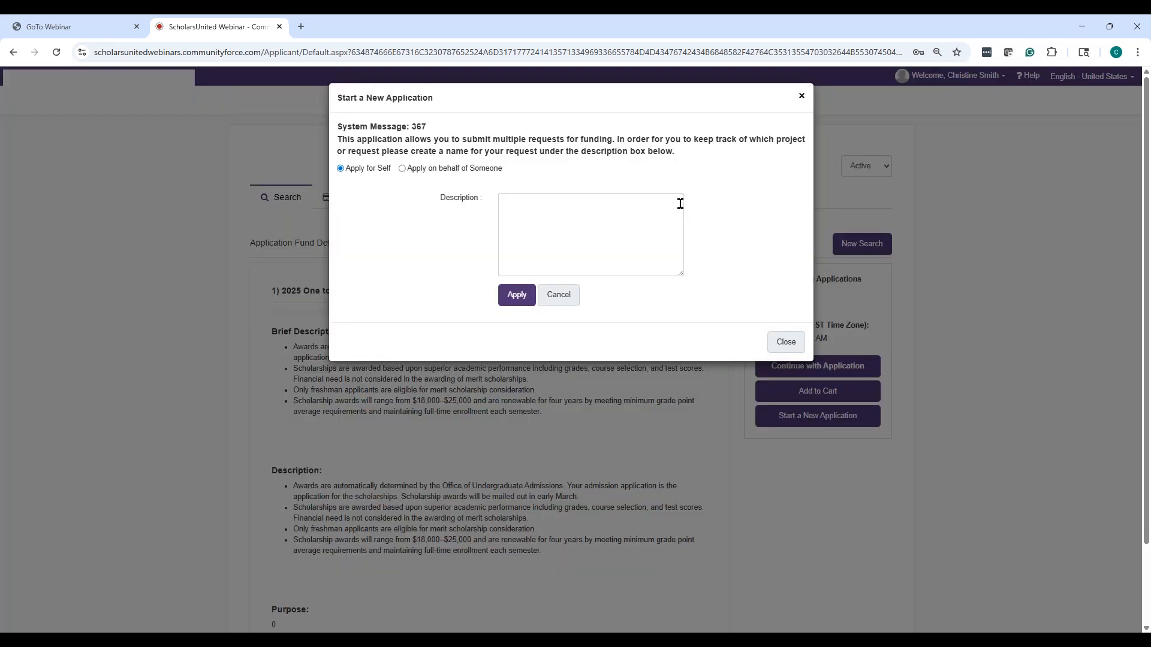
left_click(596, 237)
type("tes")
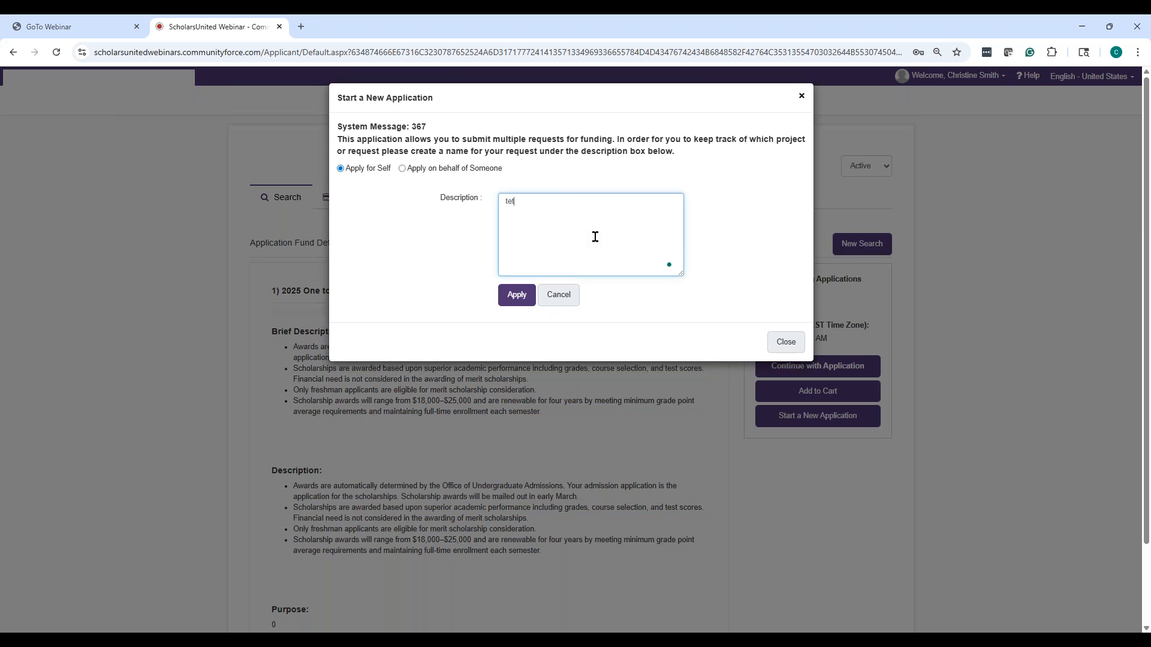
type("t")
key("BackSpace")
type("st")
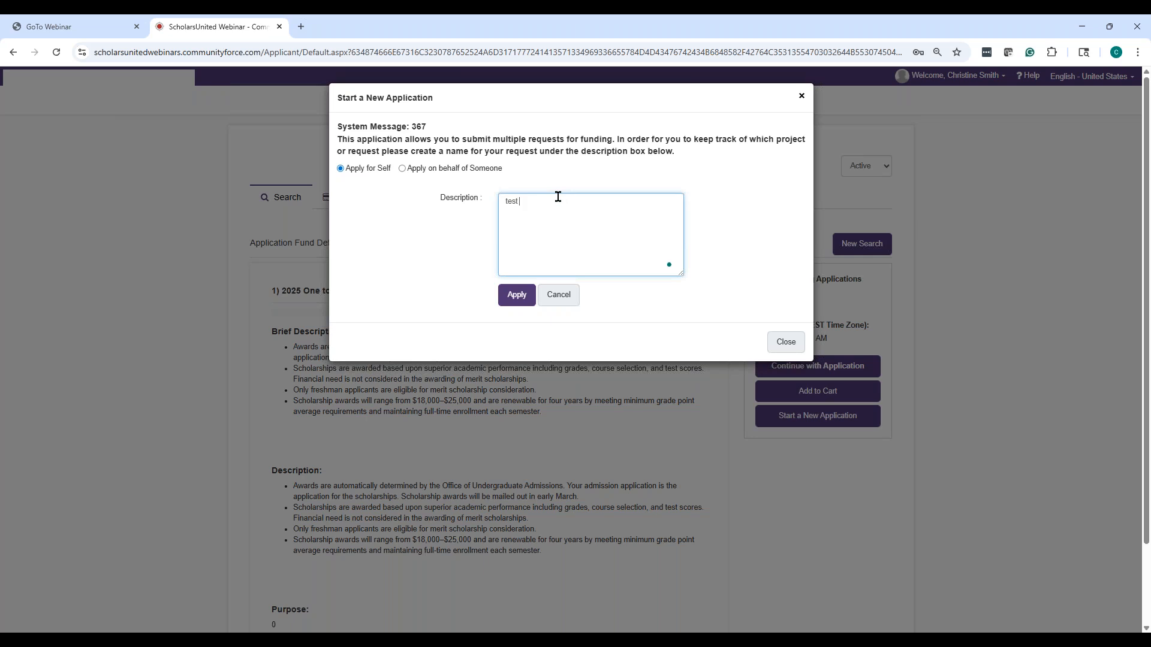
left_click(525, 299)
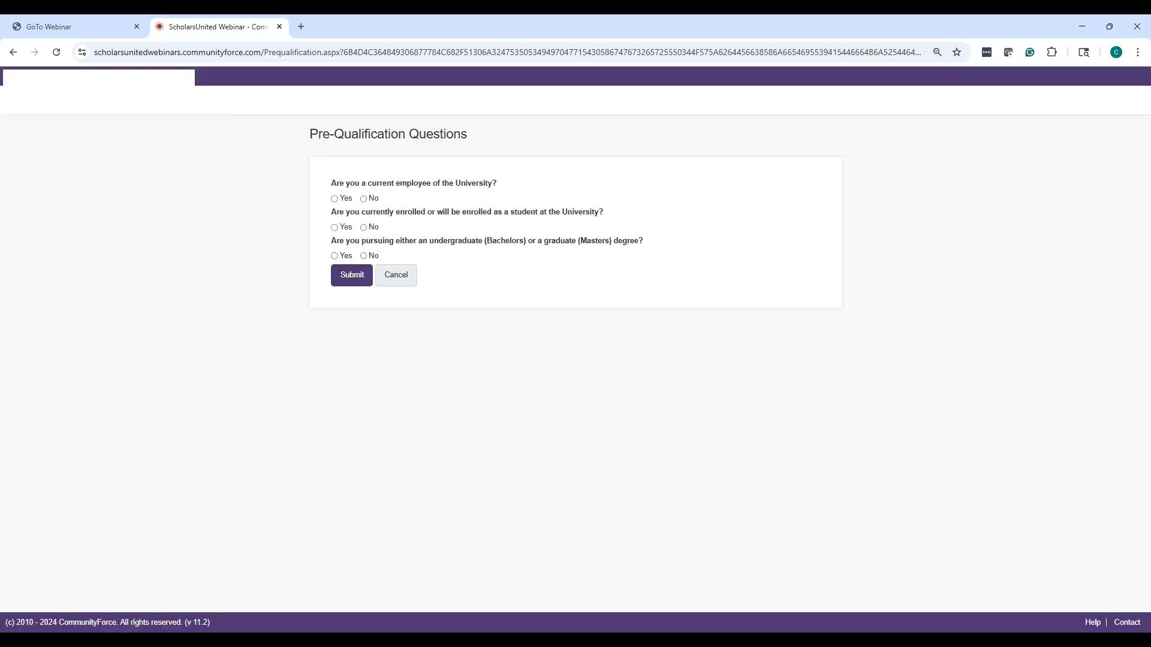
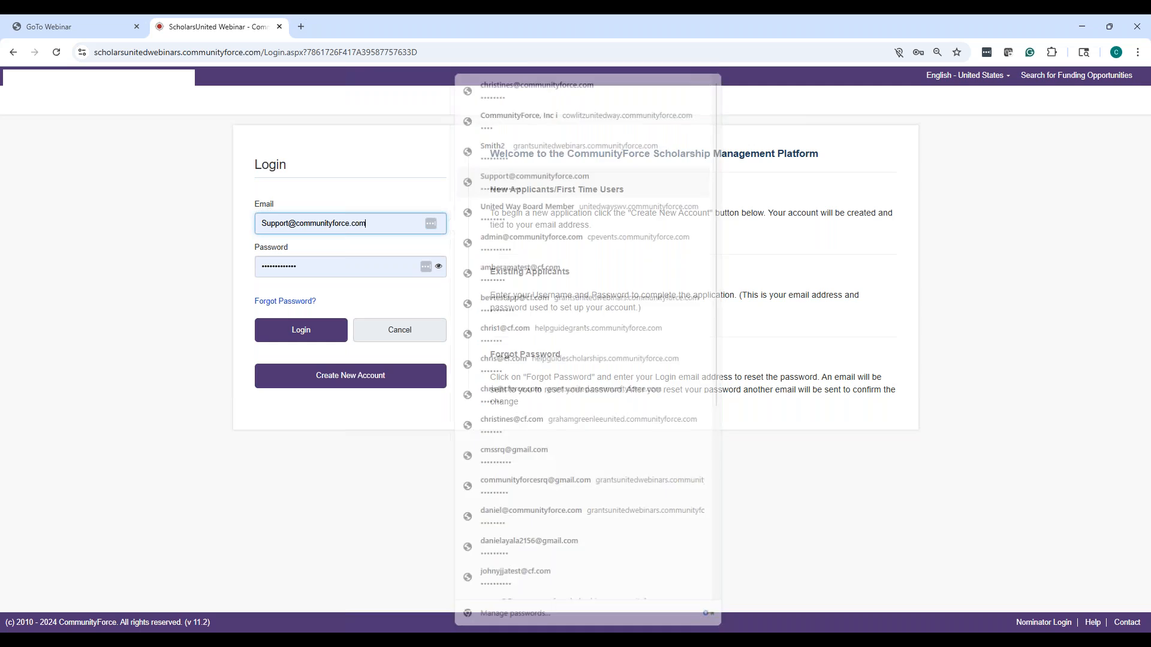
Log in to the admin site to reach the list of 40 active application forms
left_click(323, 340)
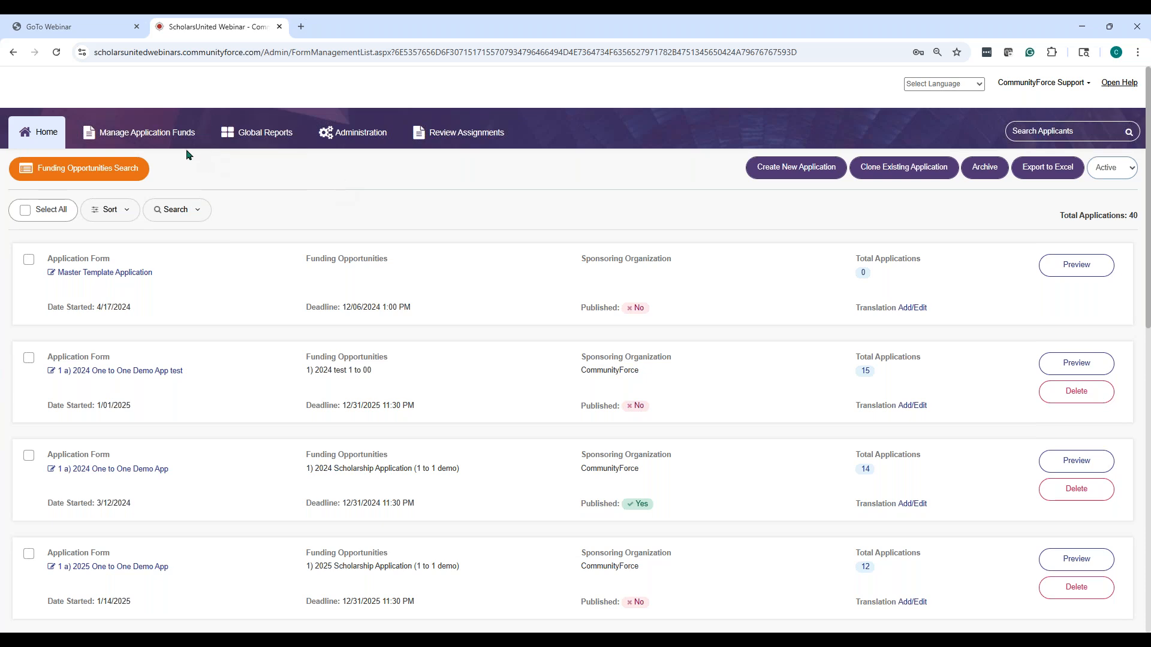
Under Manage Application Funds, search funding opportunity names for '2025' to list the five matching funds
left_click(170, 137)
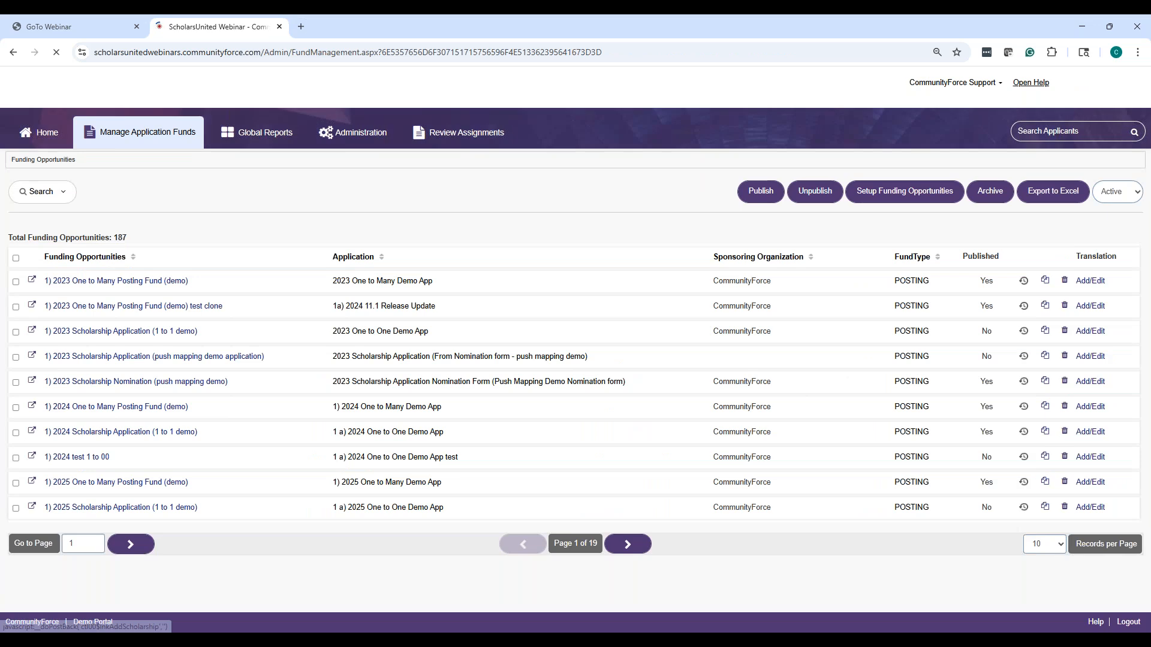
left_click(46, 193)
left_click(180, 263)
type("2025")
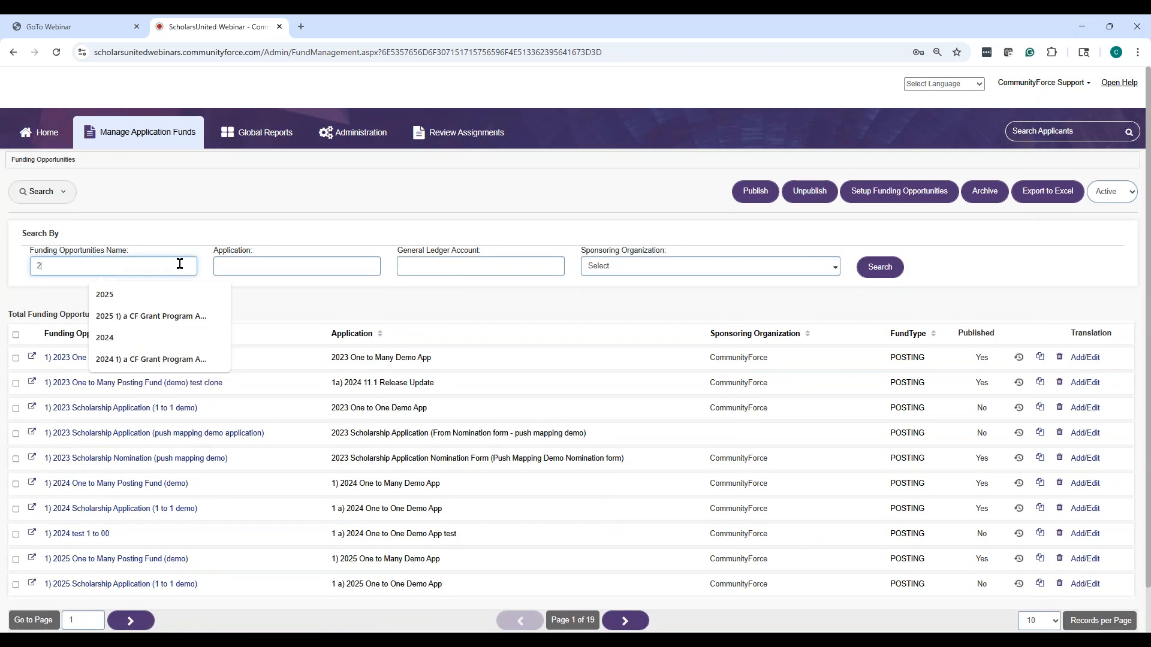
left_click(171, 289)
left_click(880, 268)
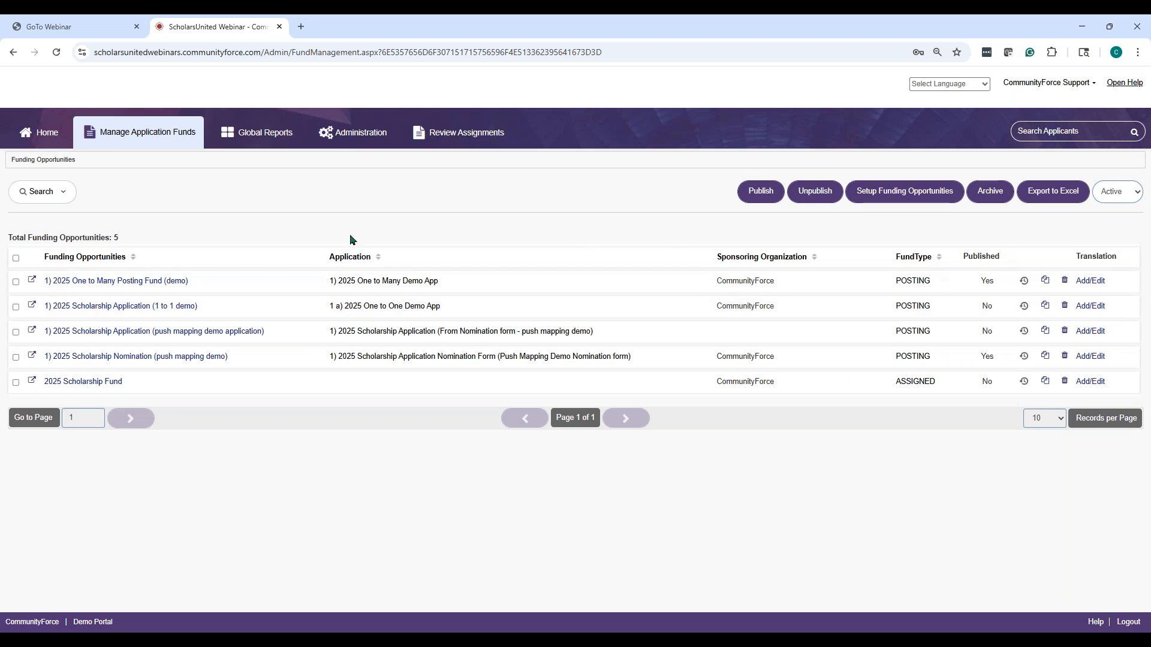
Open '1) 2025 Scholarship Application (1 to 1 demo)', review its edit form, then return to Fund Details
left_click(137, 308)
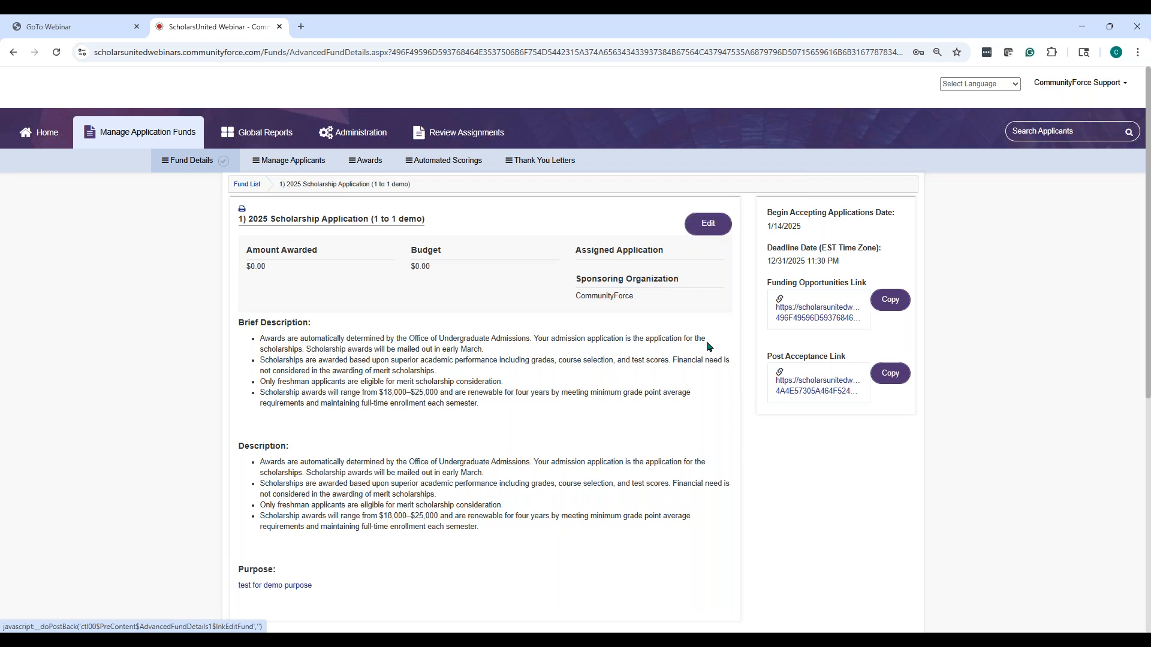
left_click(711, 231)
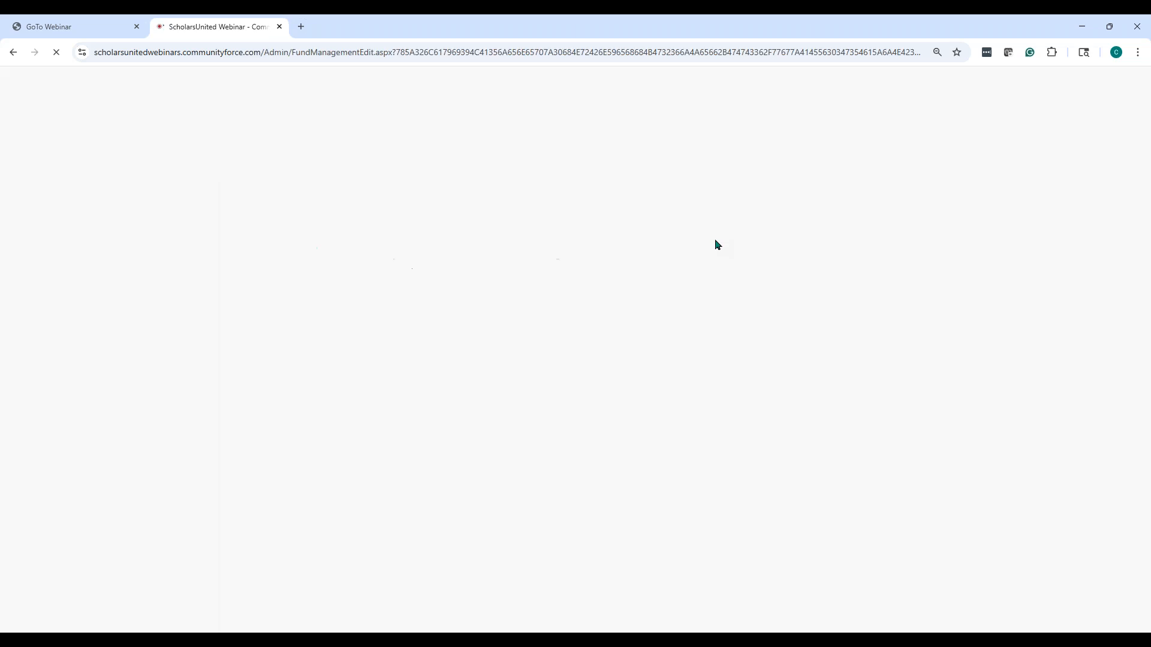
scroll(646, 224, "down", 4)
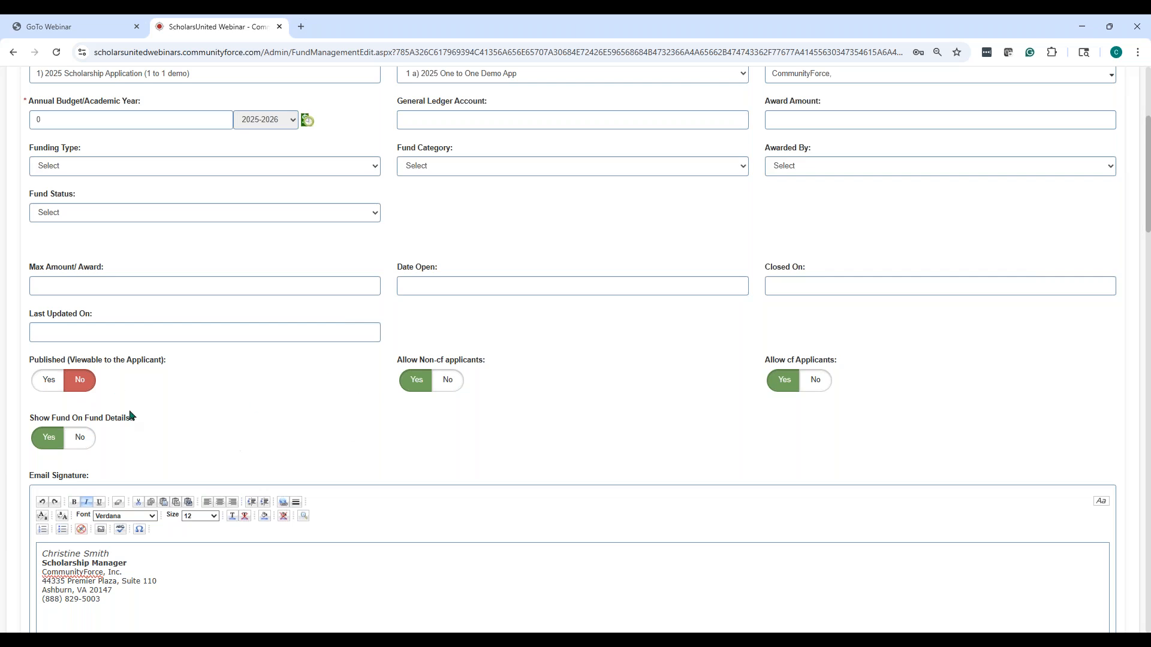
scroll(779, 522, "up", 4)
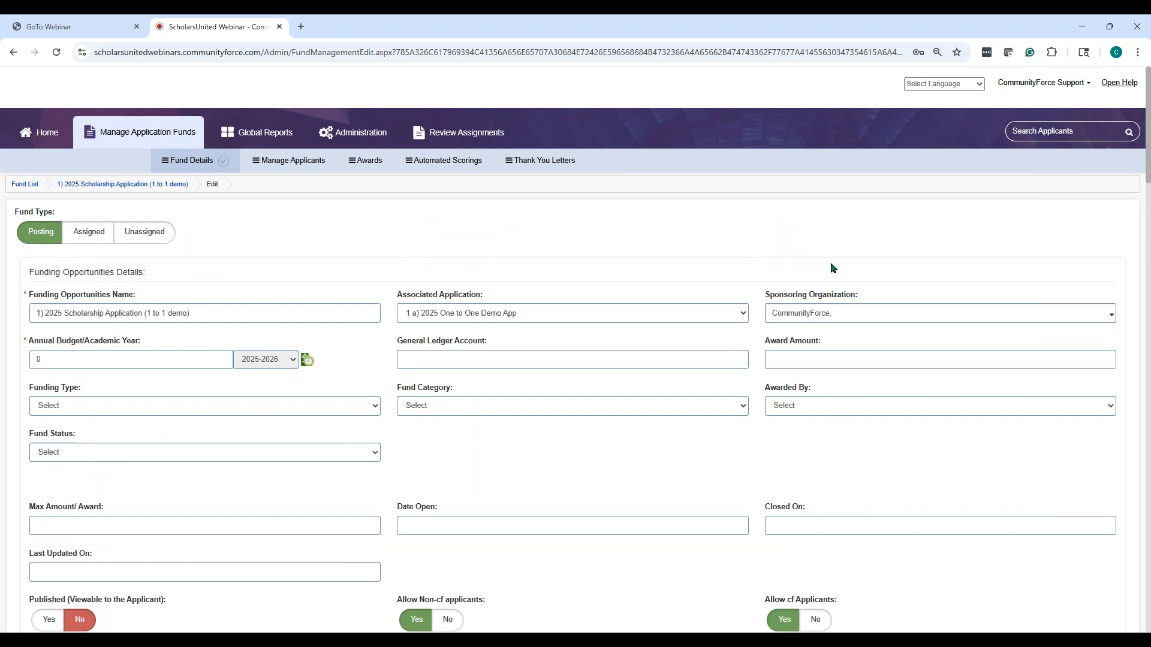
left_click(195, 163)
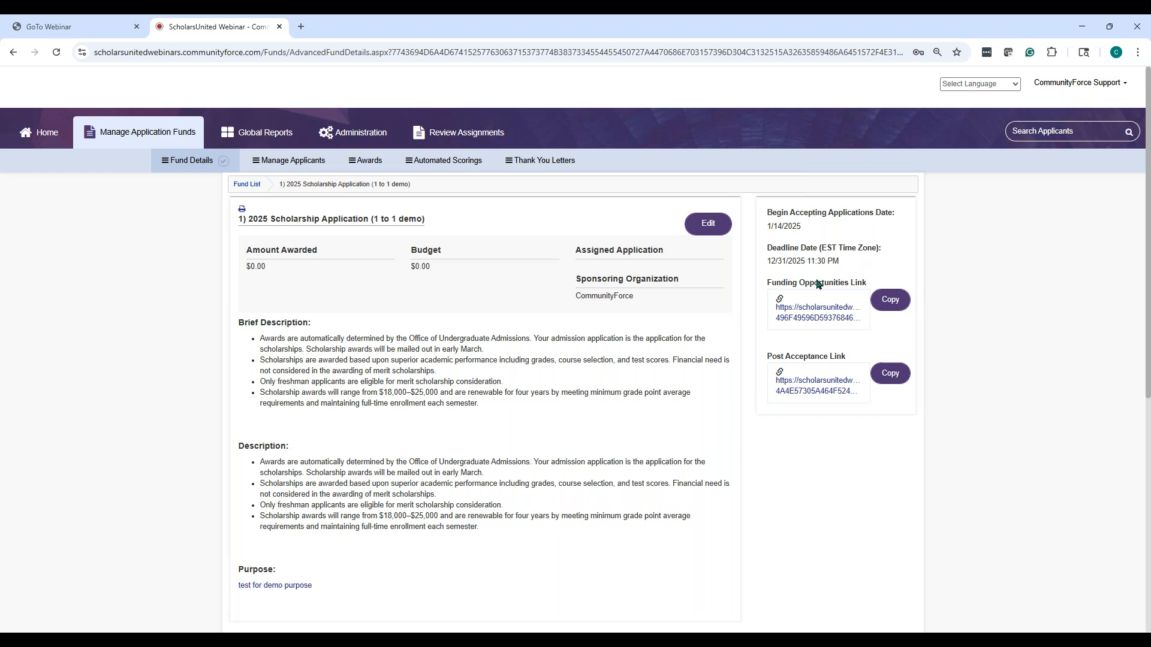
Copy the Funding Opportunities link, view the public fund page with Apply in a new tab, then close it
left_click(890, 301)
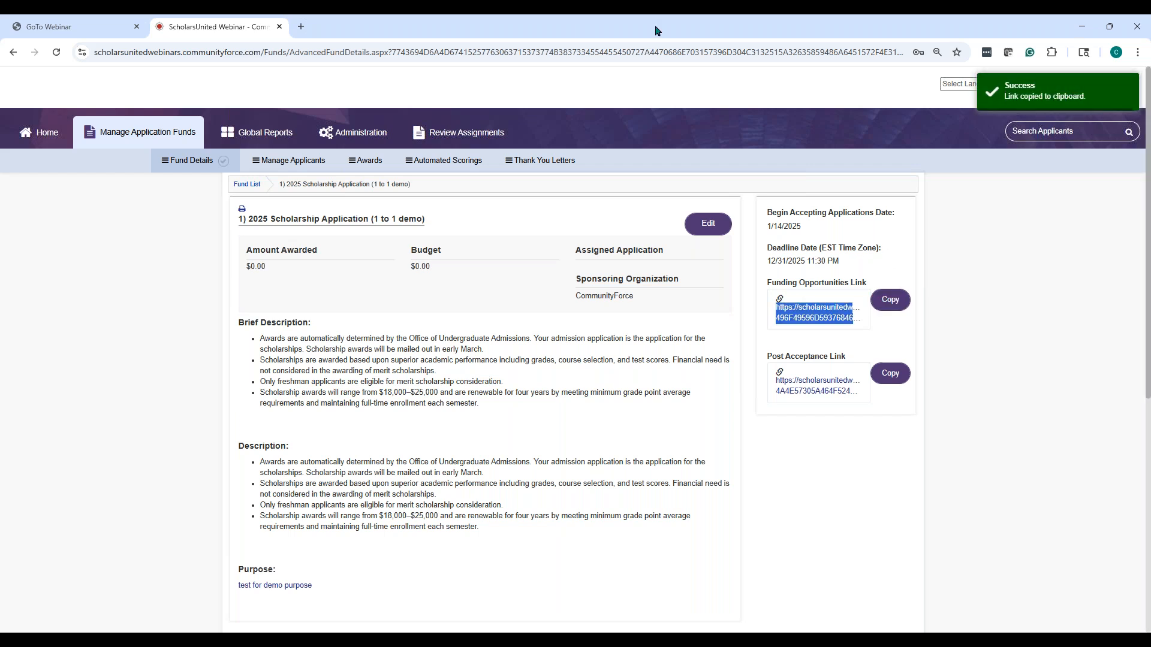
left_click(300, 28)
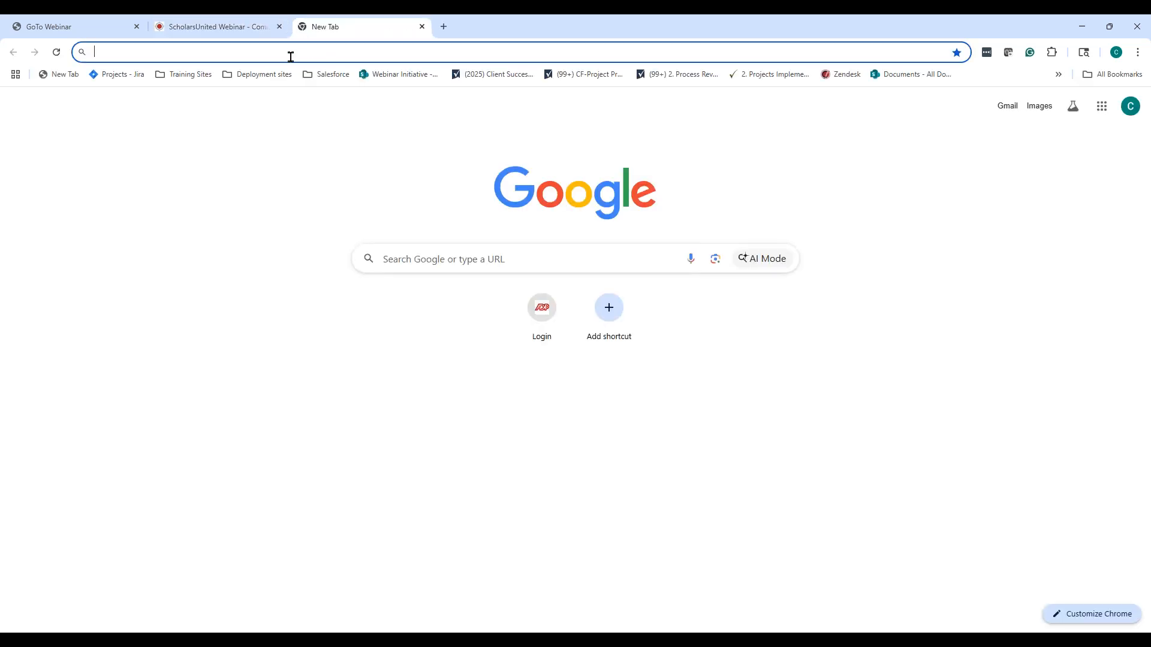
key("ctrl+v")
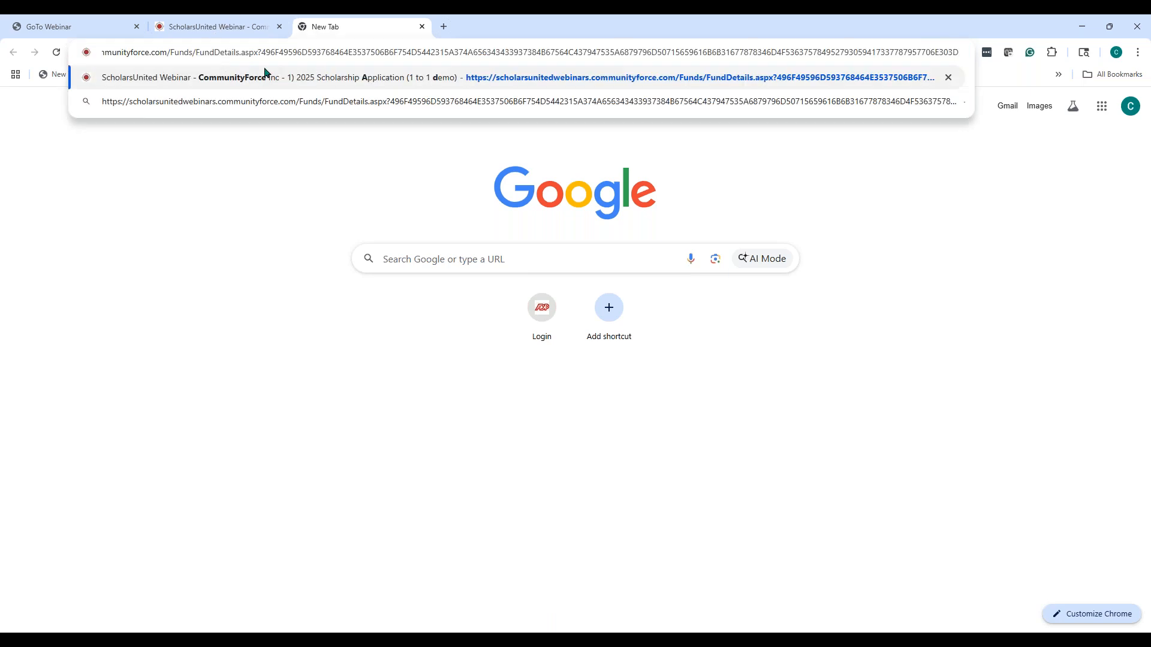
key("Return")
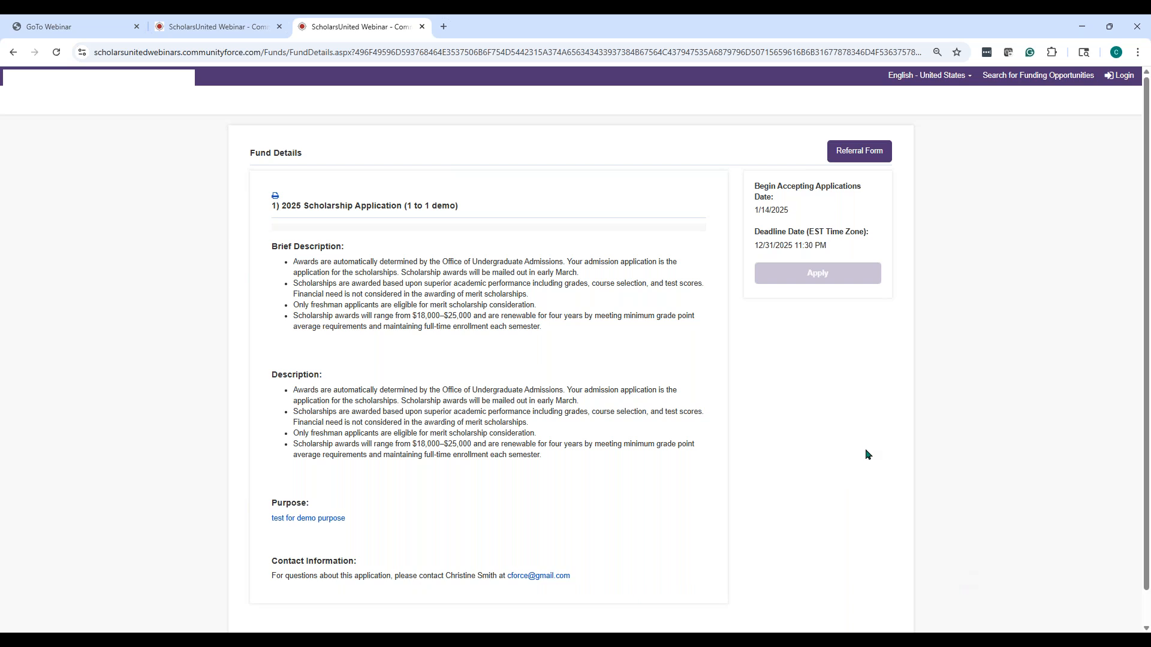
left_click(422, 26)
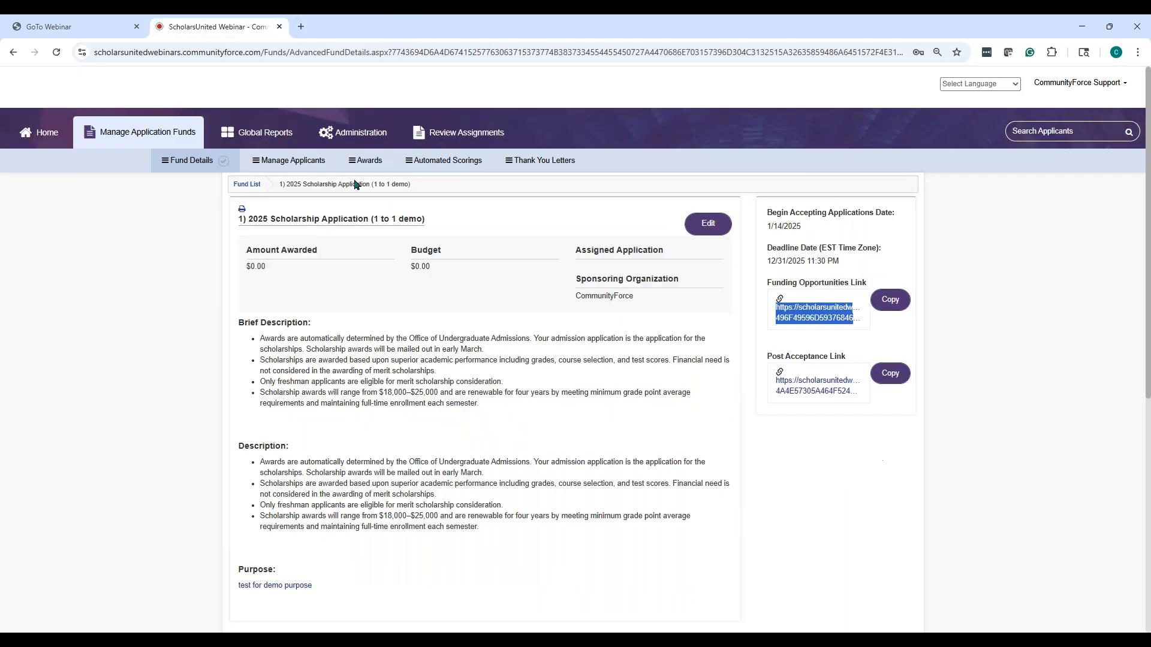
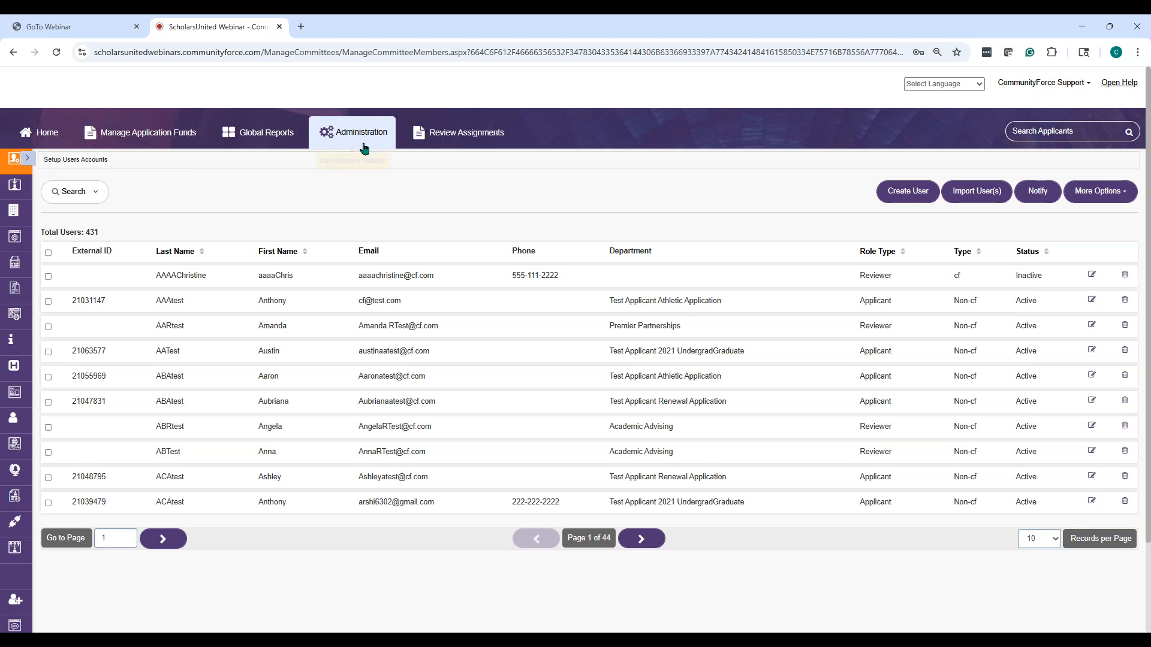
Open Manage Site Settings and review its general options: site title, Eastern time zone, US date format
left_click(27, 158)
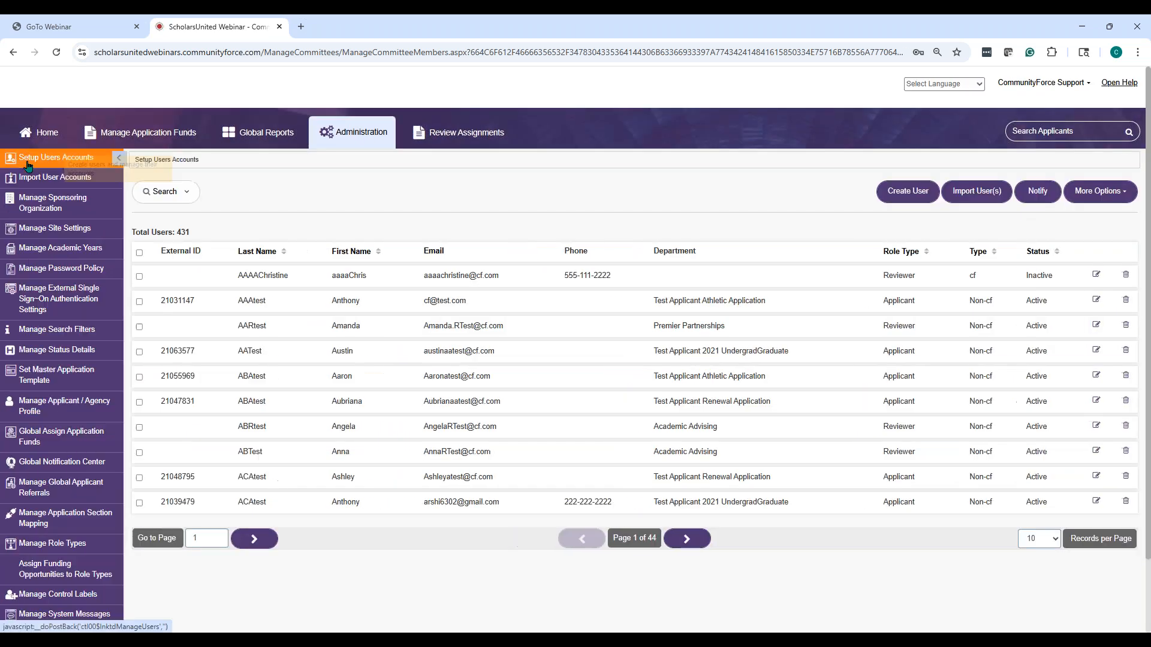
left_click(61, 220)
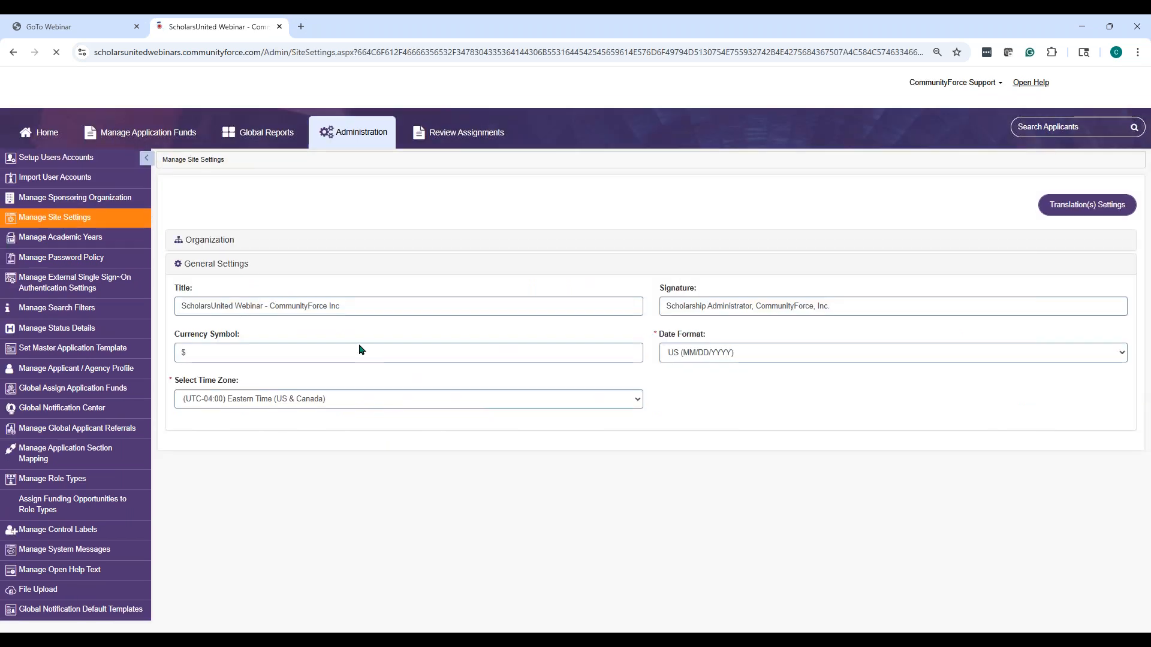
scroll(599, 400, "down", 7)
scroll(599, 400, "up", 5)
scroll(536, 386, "up", 3)
scroll(536, 386, "down", 12)
scroll(536, 392, "down", 1)
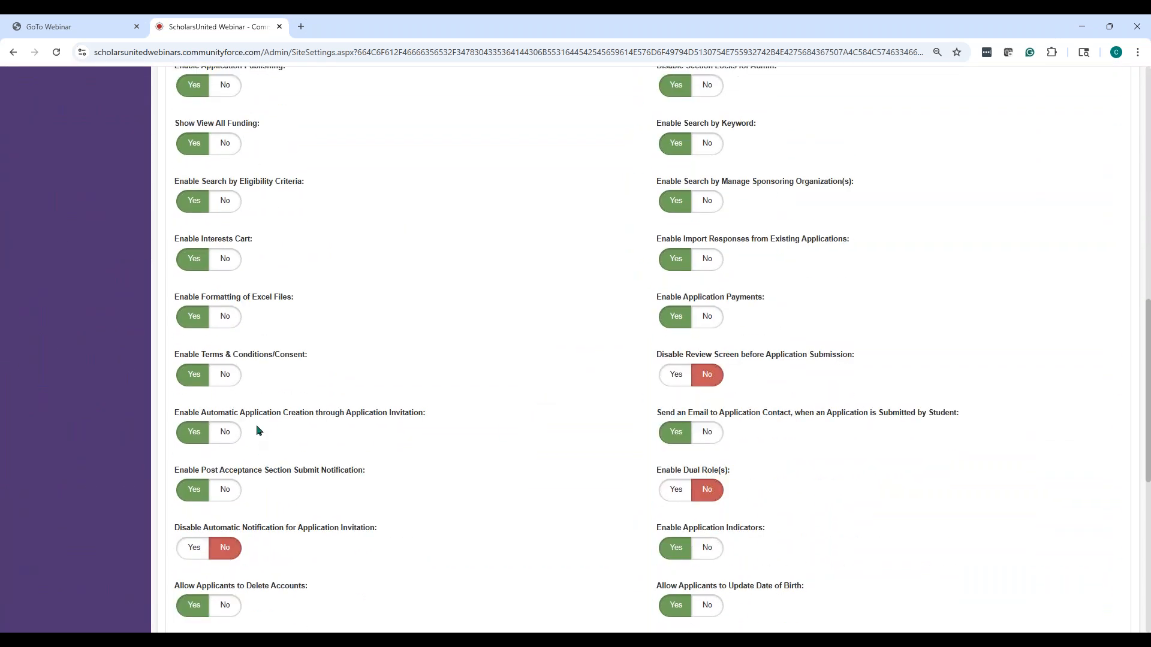
scroll(256, 425, "down", 2)
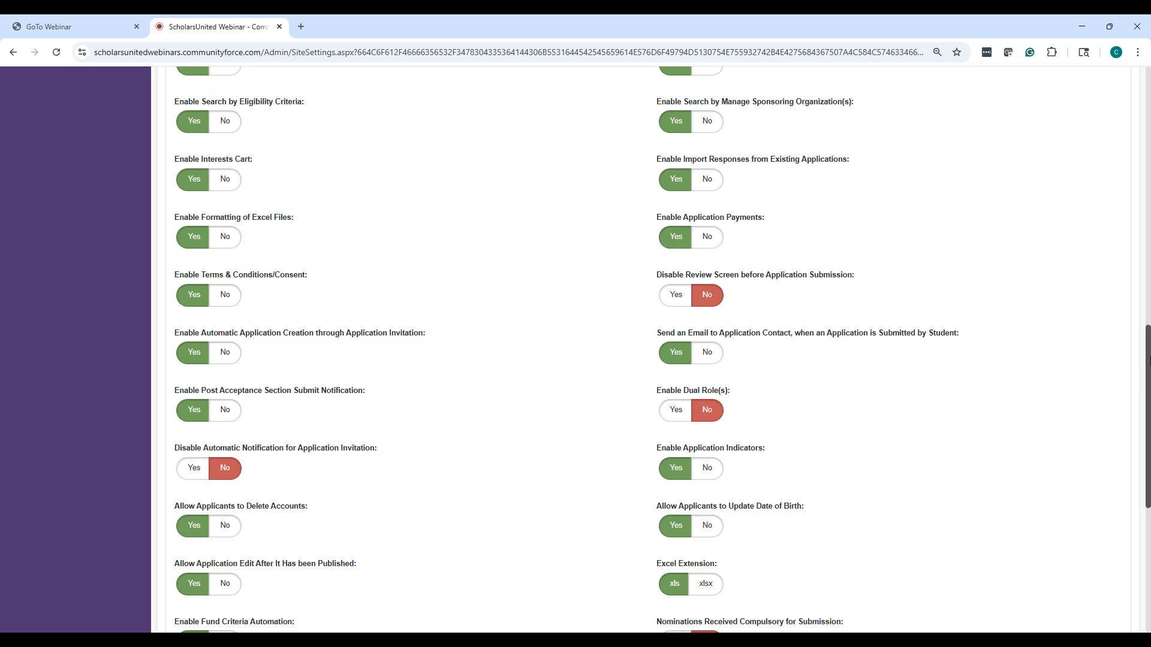
left_click_drag(1148, 362, 1148, 485)
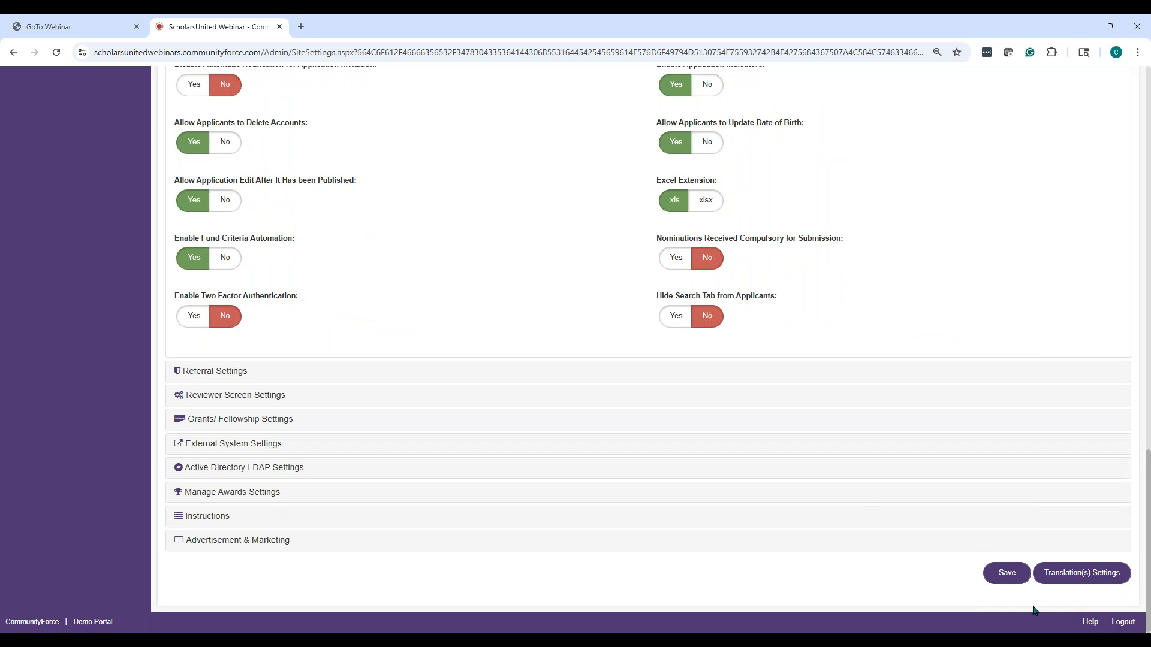
scroll(1025, 581, "up", 20)
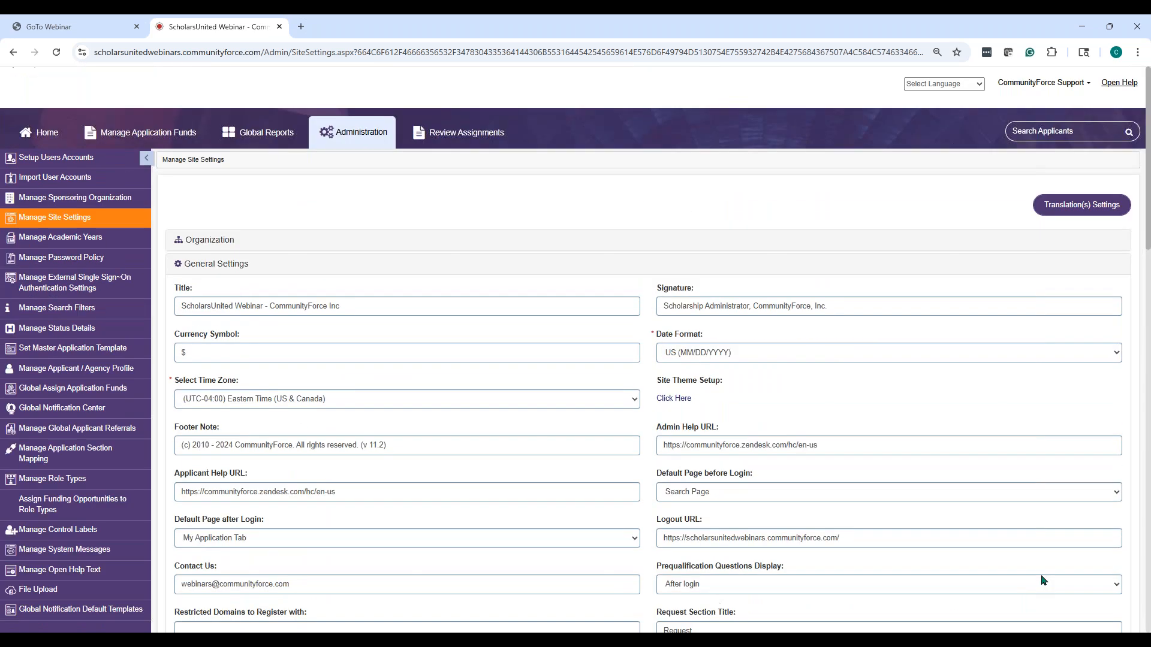
scroll(302, 564, "down", 5)
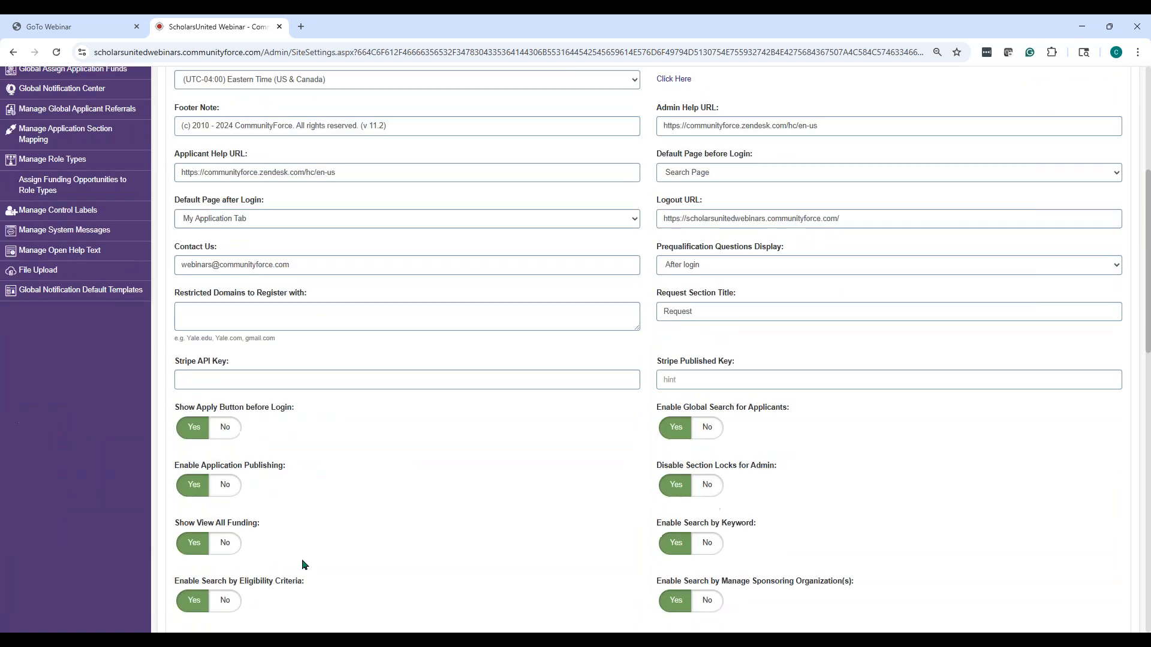
scroll(302, 563, "down", 3)
scroll(458, 526, "up", 8)
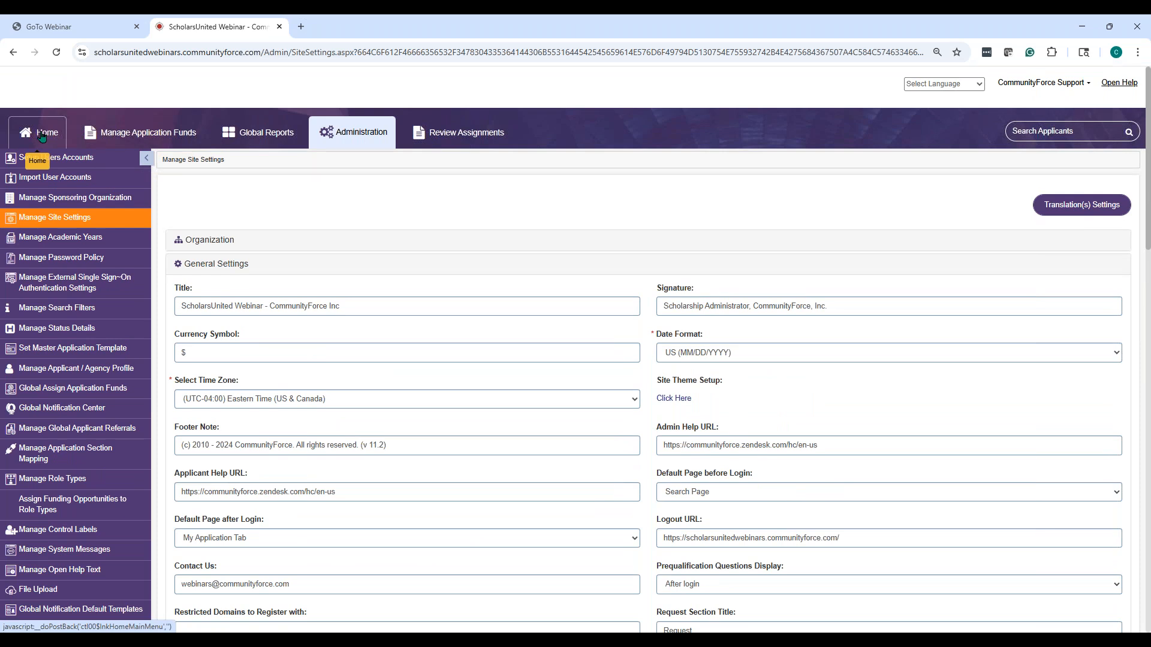
From Home, open '1 a) 2025 One to One Demo App' notifications and pick the Application Invitation template
left_click(41, 137)
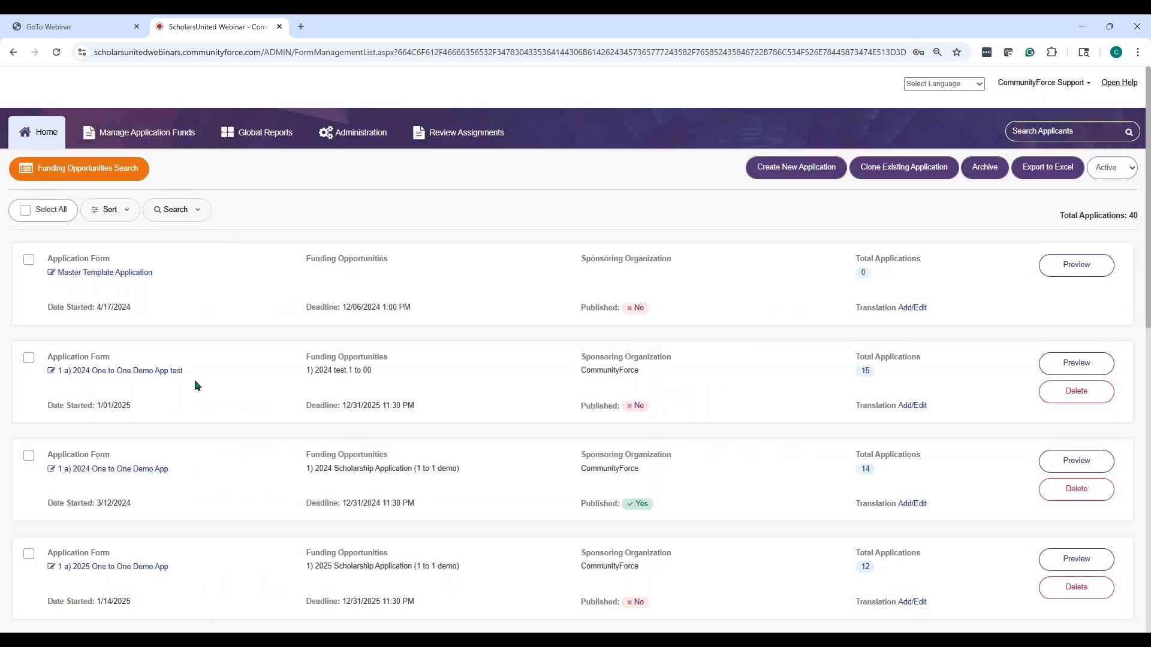
scroll(194, 380, "down", 4)
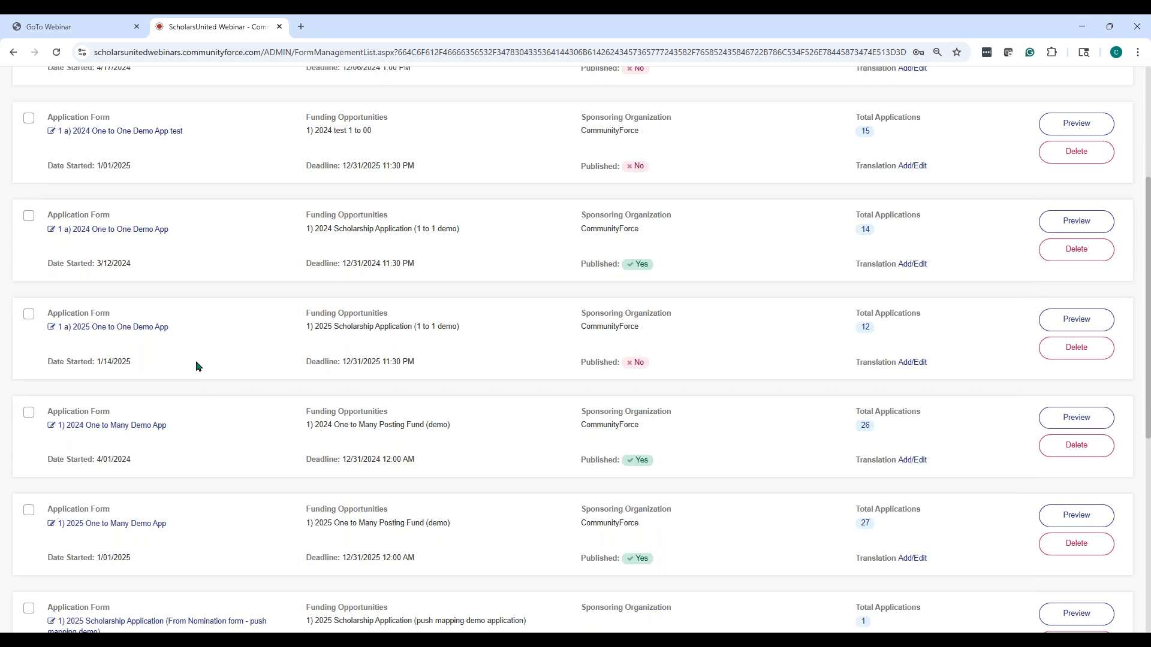
left_click(143, 332)
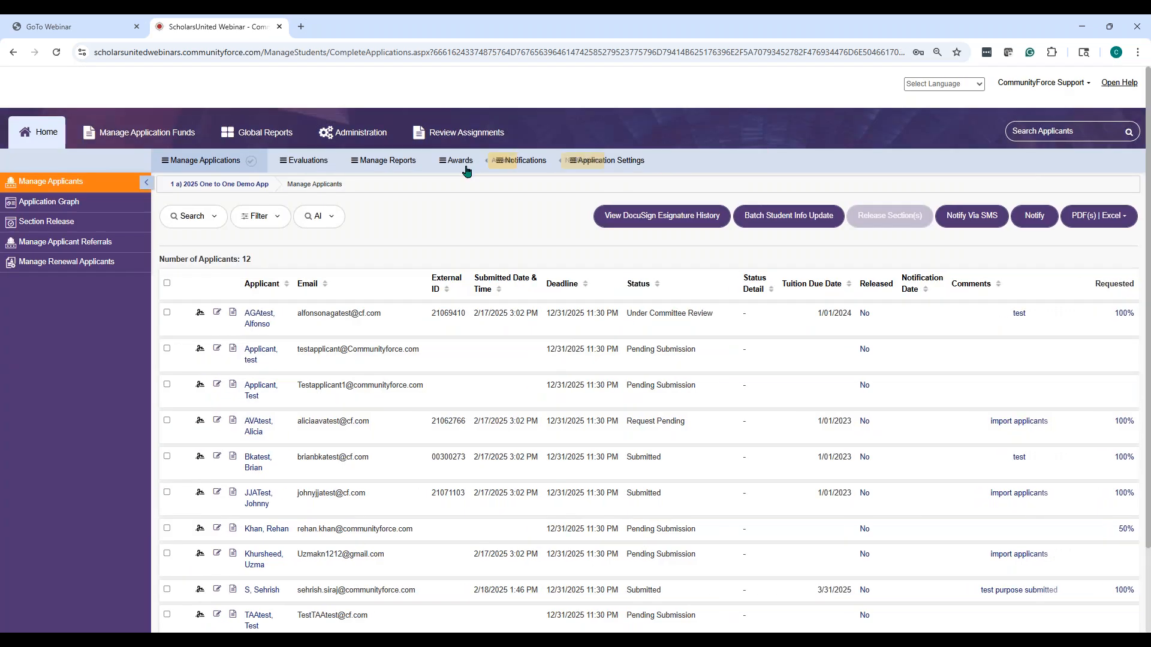
left_click(516, 174)
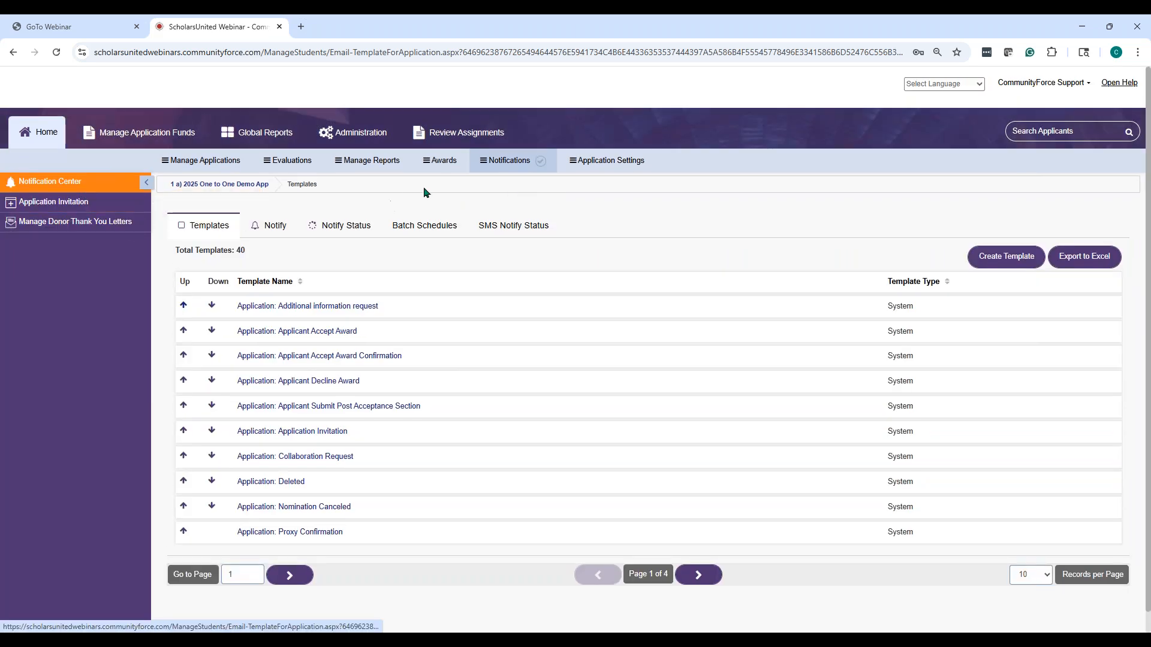
left_click(514, 167)
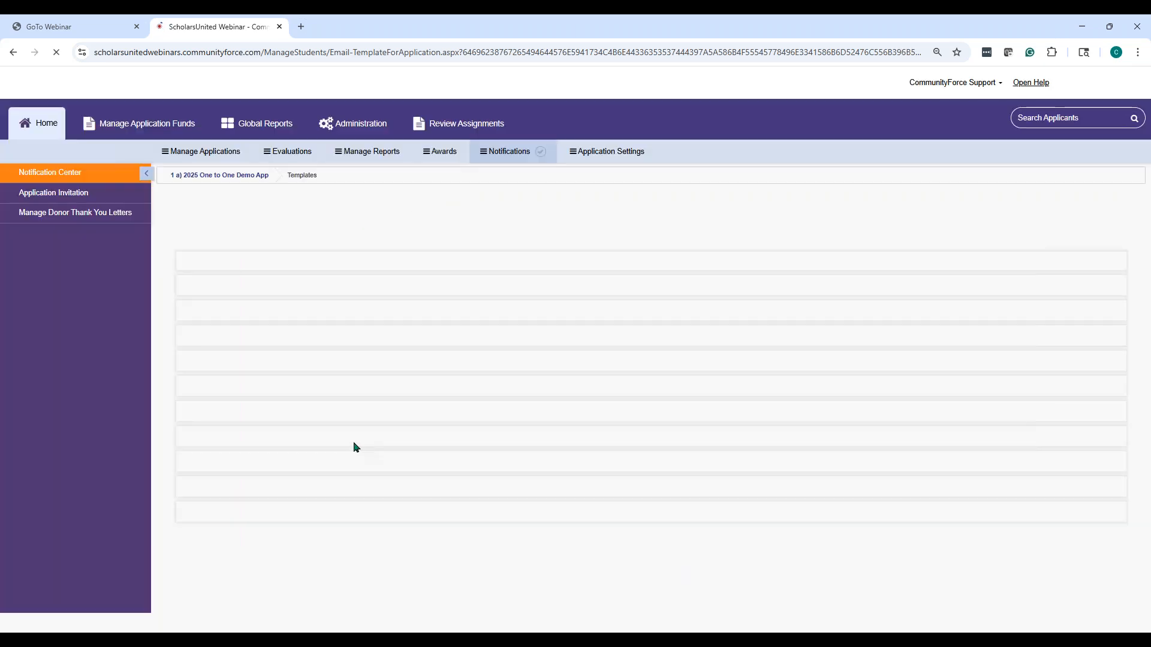
left_click(319, 431)
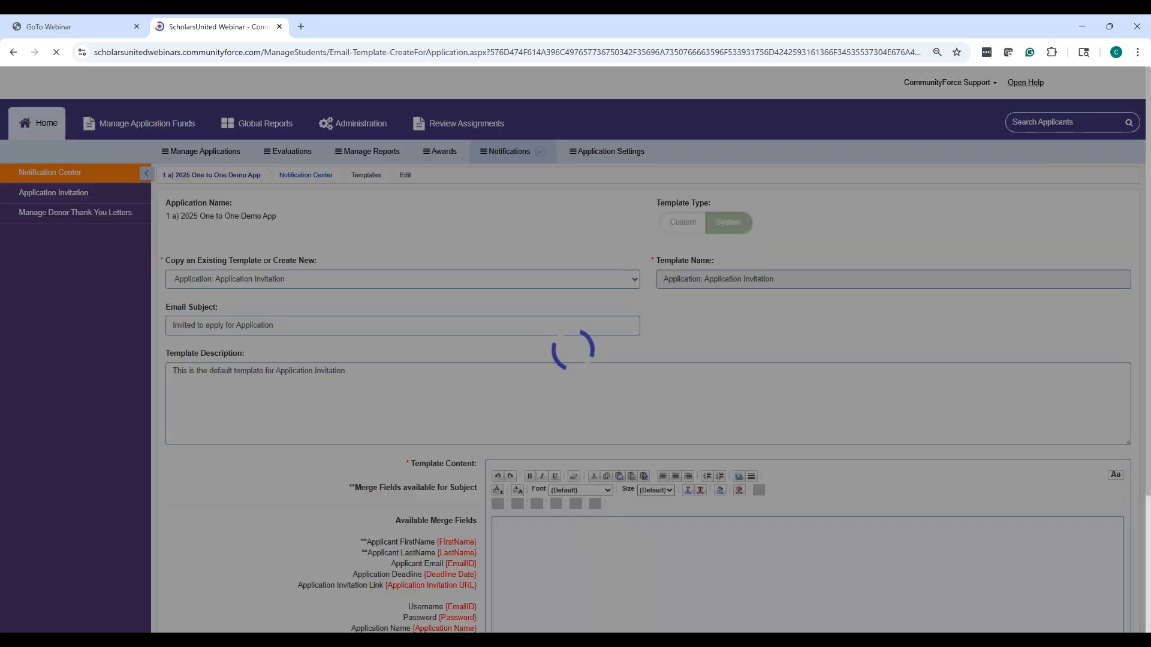
Scroll through the Application Invitation template's message body
scroll(816, 444, "down", 4)
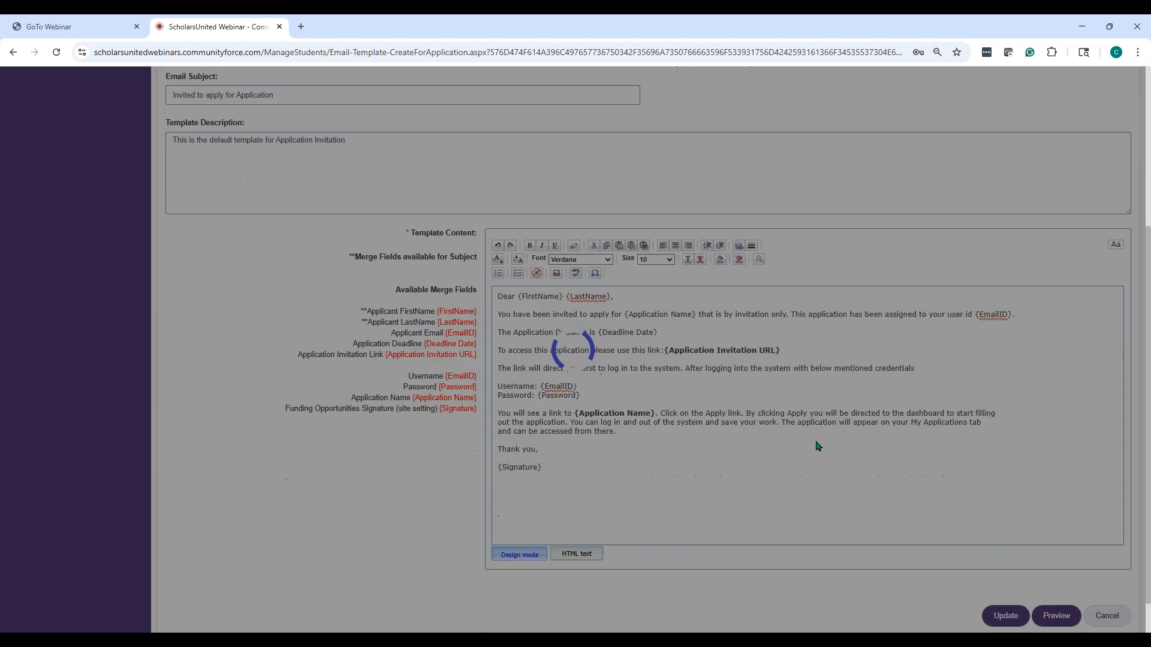
scroll(782, 466, "down", 1)
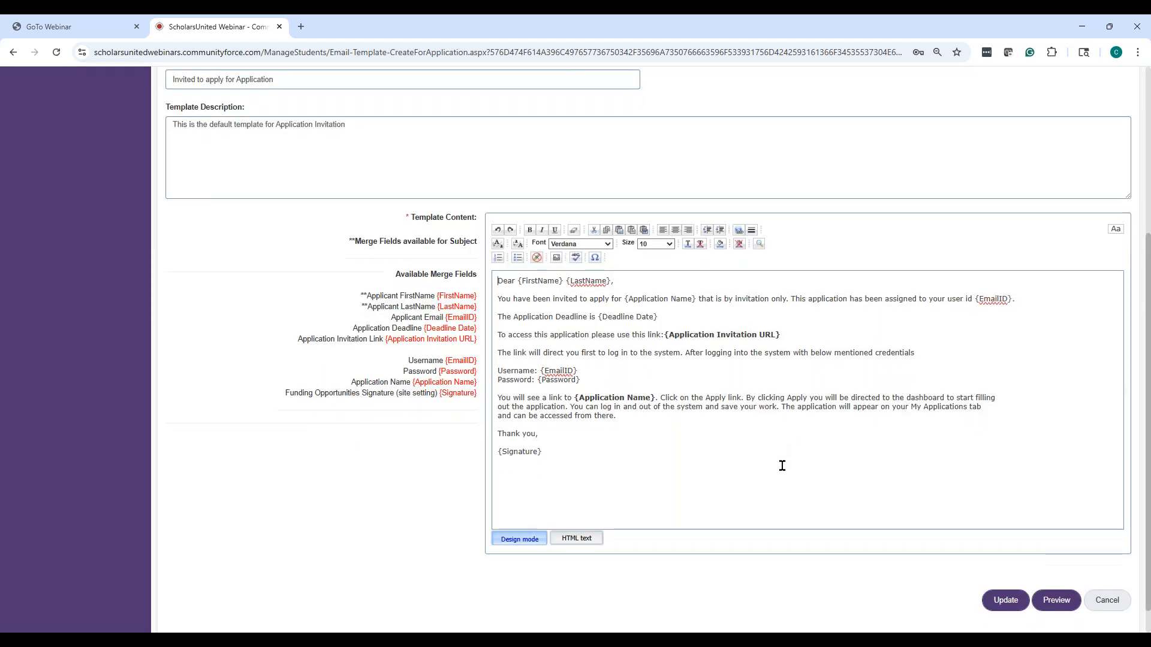
scroll(782, 465, "down", 1)
scroll(771, 447, "up", 3)
scroll(659, 440, "down", 1)
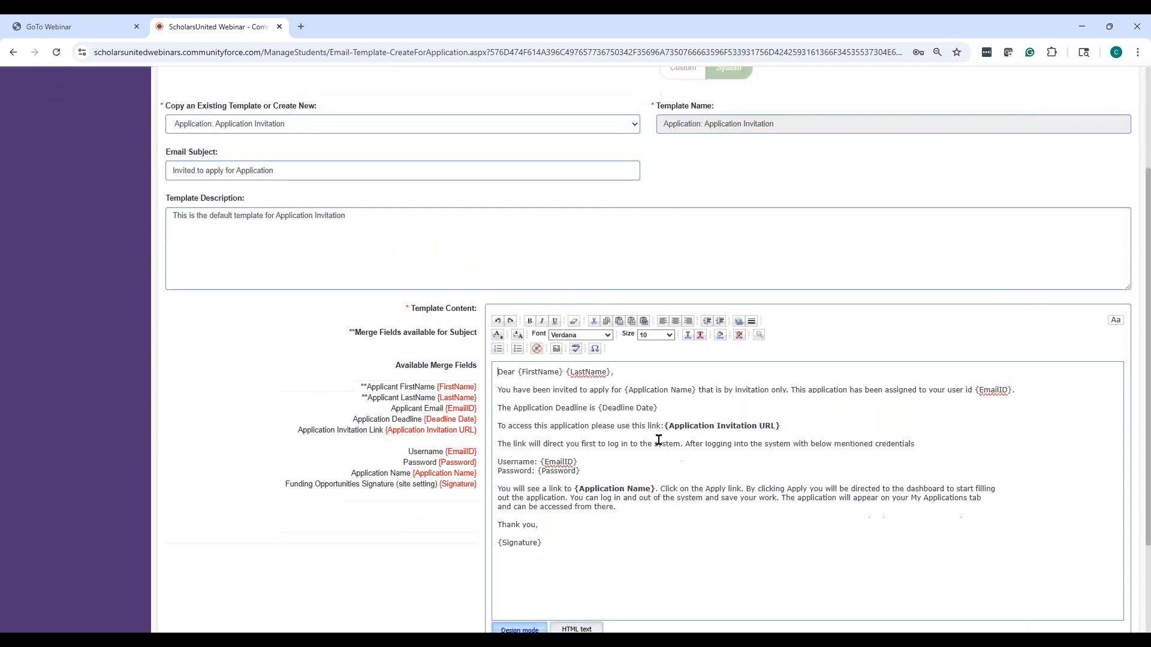
scroll(658, 441, "down", 1)
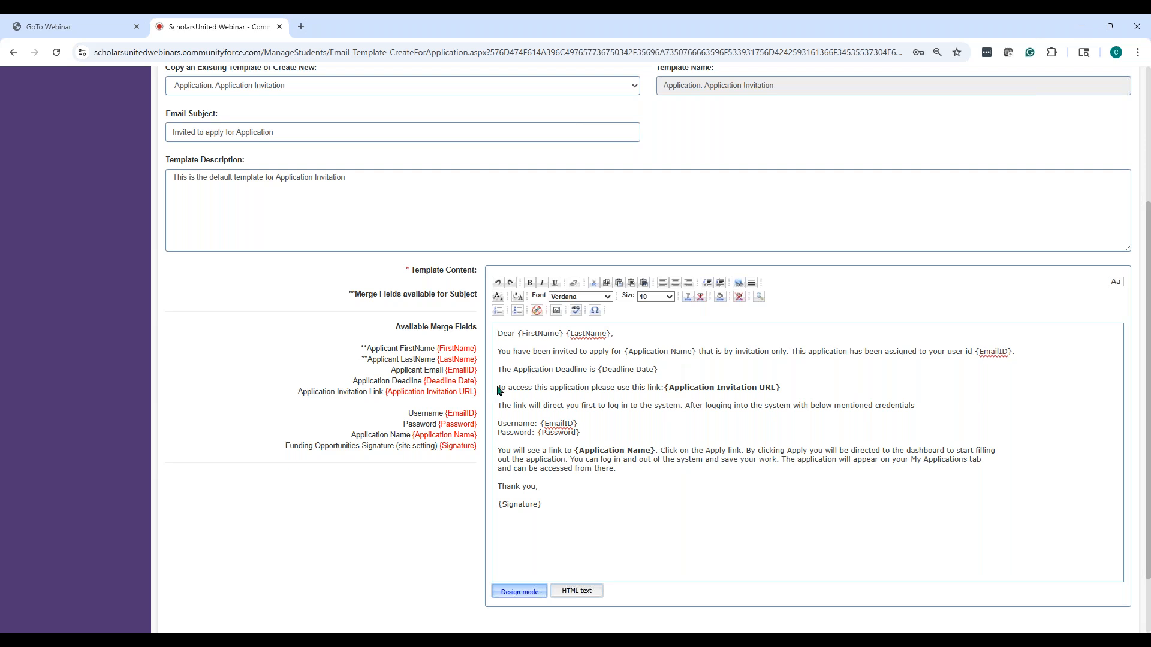
Select the invitation link line, ending on the {Application Invitation URL} merge field
left_click_drag(499, 390, 820, 390)
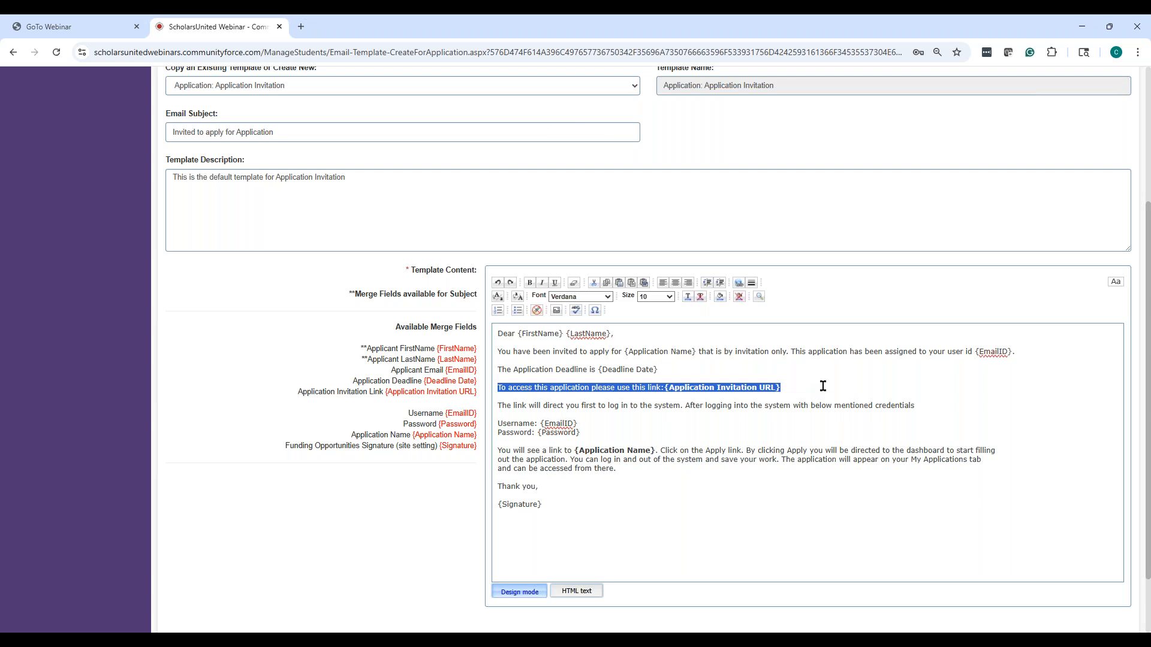
left_click(793, 389)
left_click_drag(779, 389, 490, 386)
left_click(824, 386)
left_click_drag(789, 387, 491, 387)
left_click(848, 391)
left_click_drag(779, 388, 485, 388)
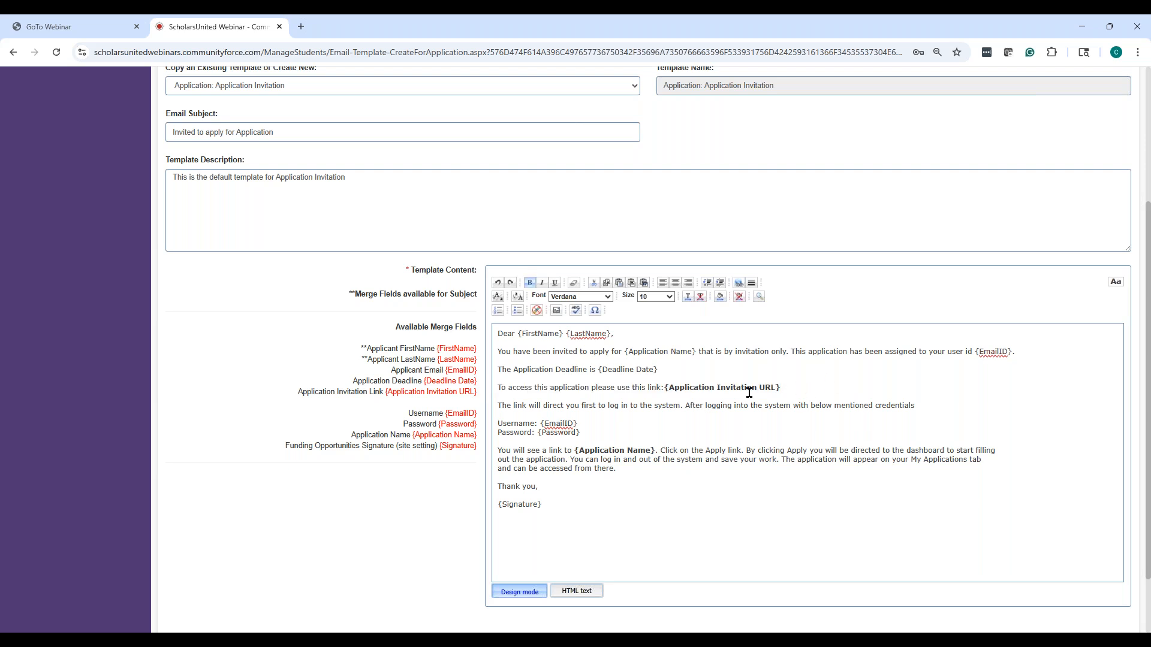
left_click_drag(781, 389, 665, 389)
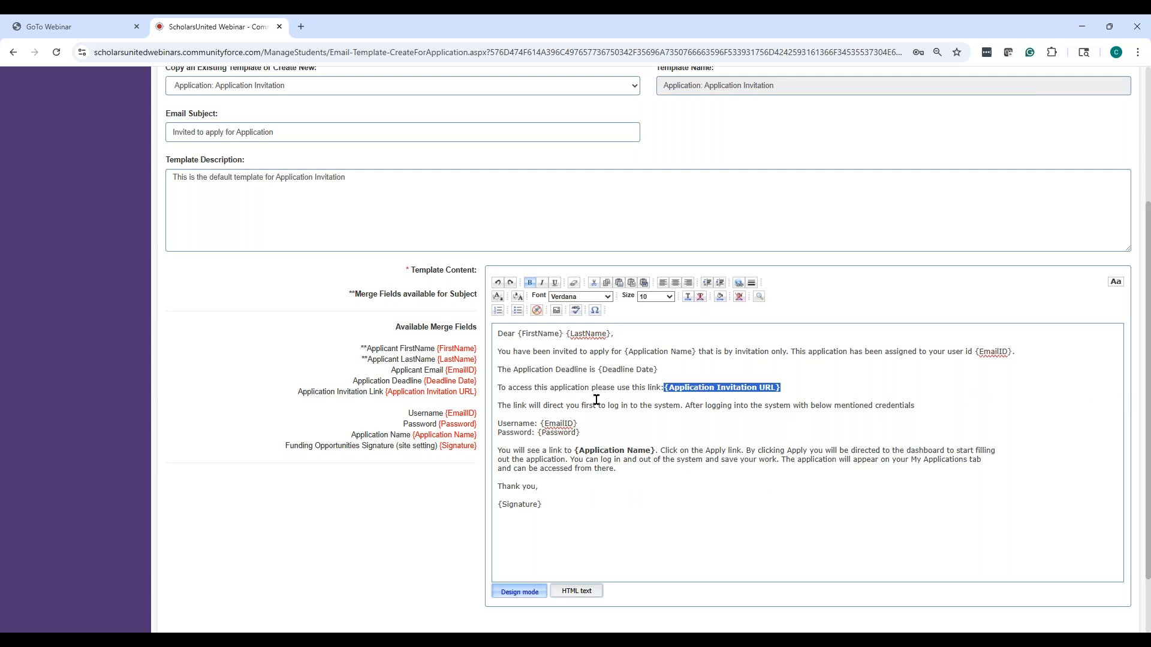
left_click_drag(592, 425, 496, 426)
left_click_drag(605, 430, 473, 426)
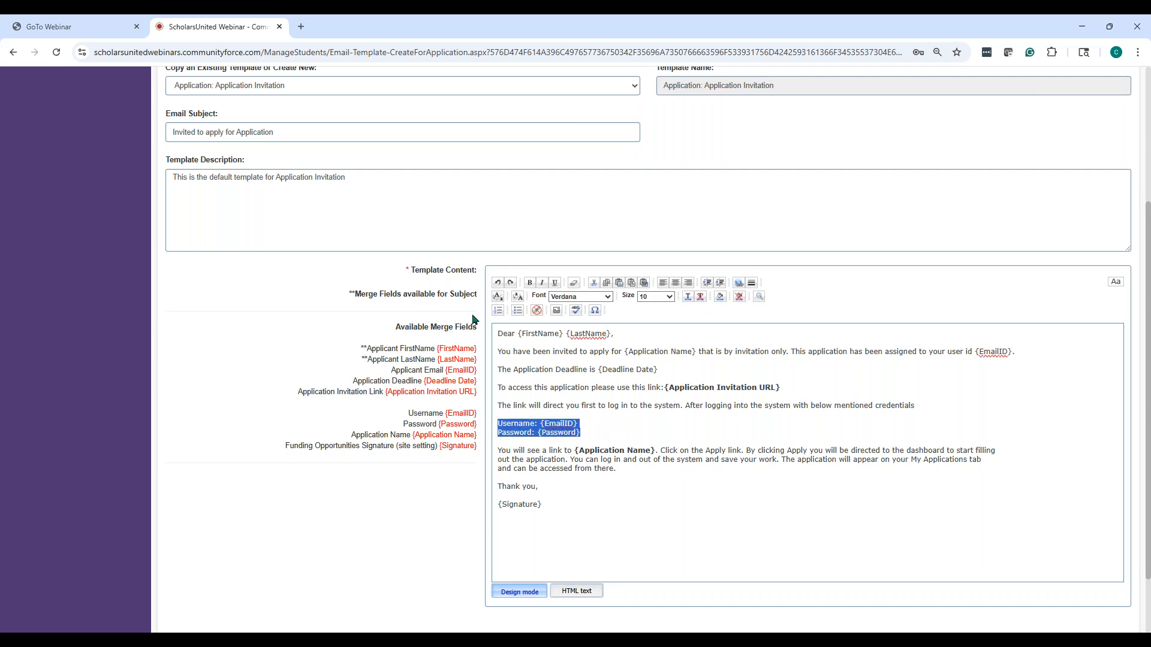
left_click(605, 427)
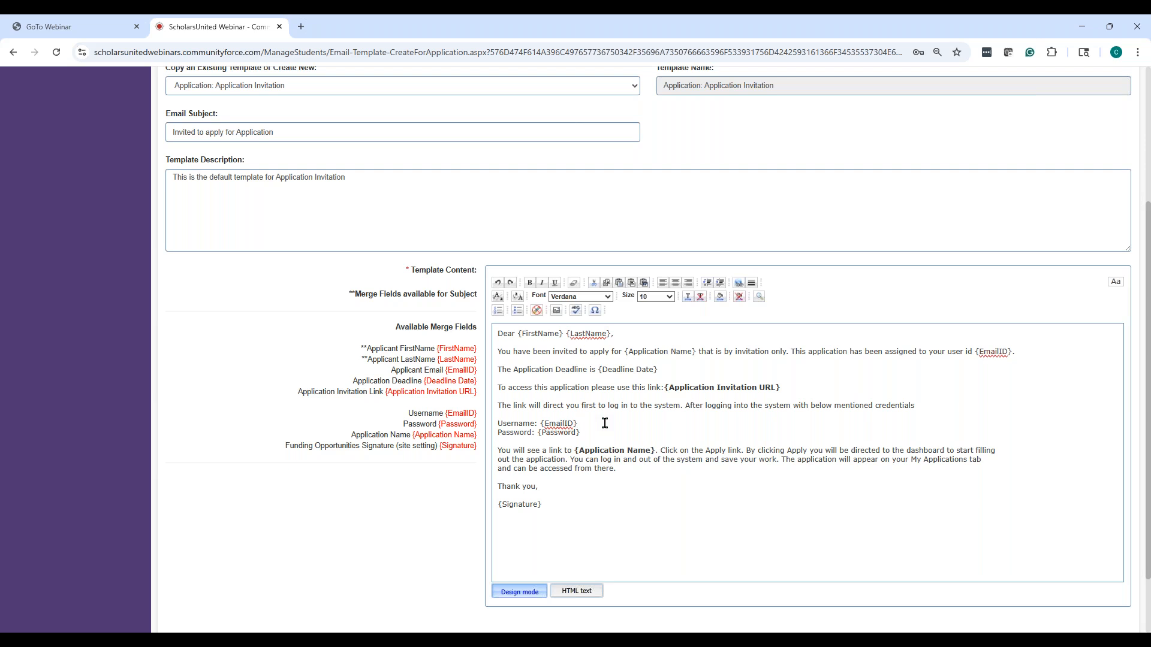
left_click(604, 432)
left_click_drag(782, 388, 669, 390)
left_click_drag(580, 433, 492, 423)
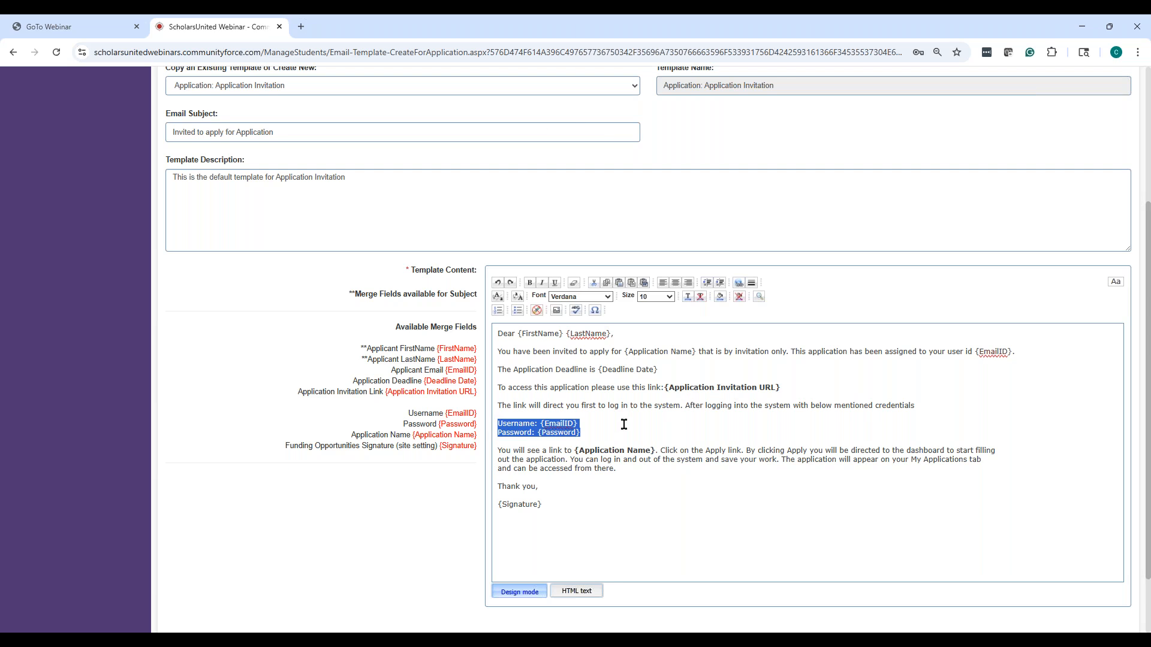
left_click(610, 451)
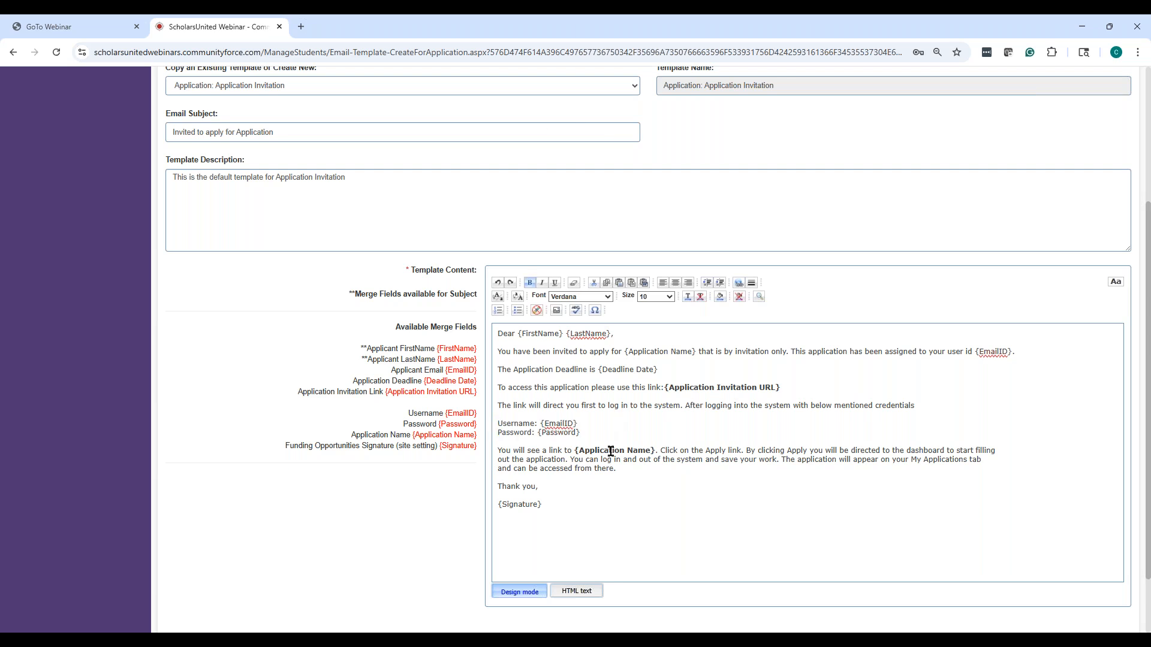
left_click(664, 452)
left_click_drag(783, 458, 997, 464)
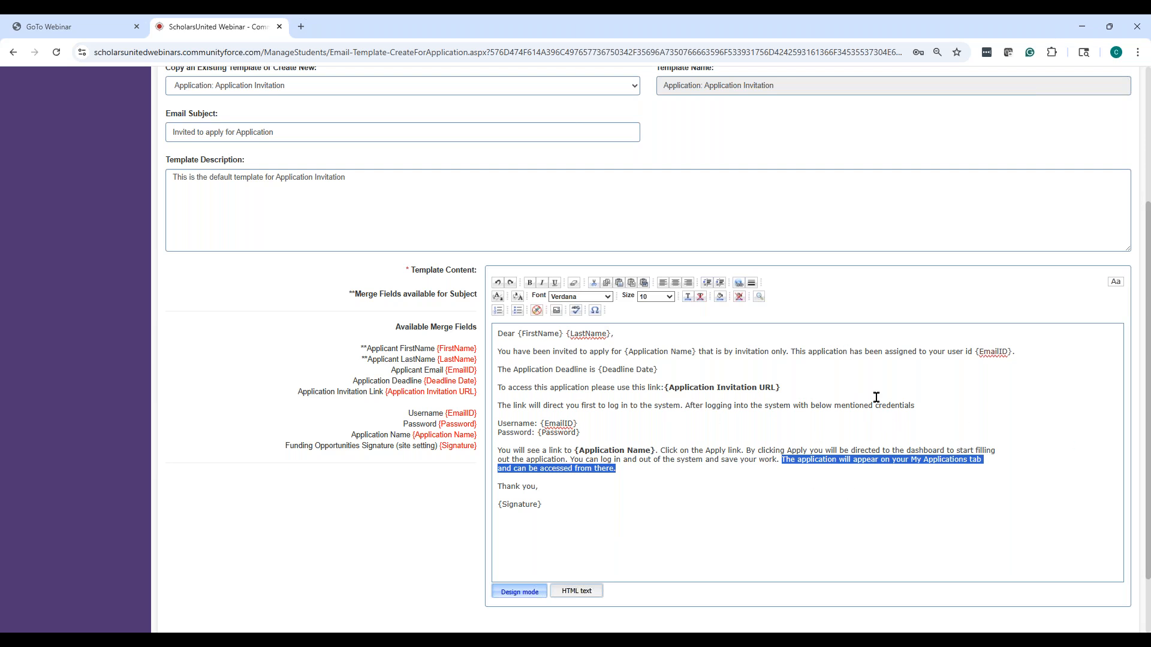
scroll(729, 485, "up", 4)
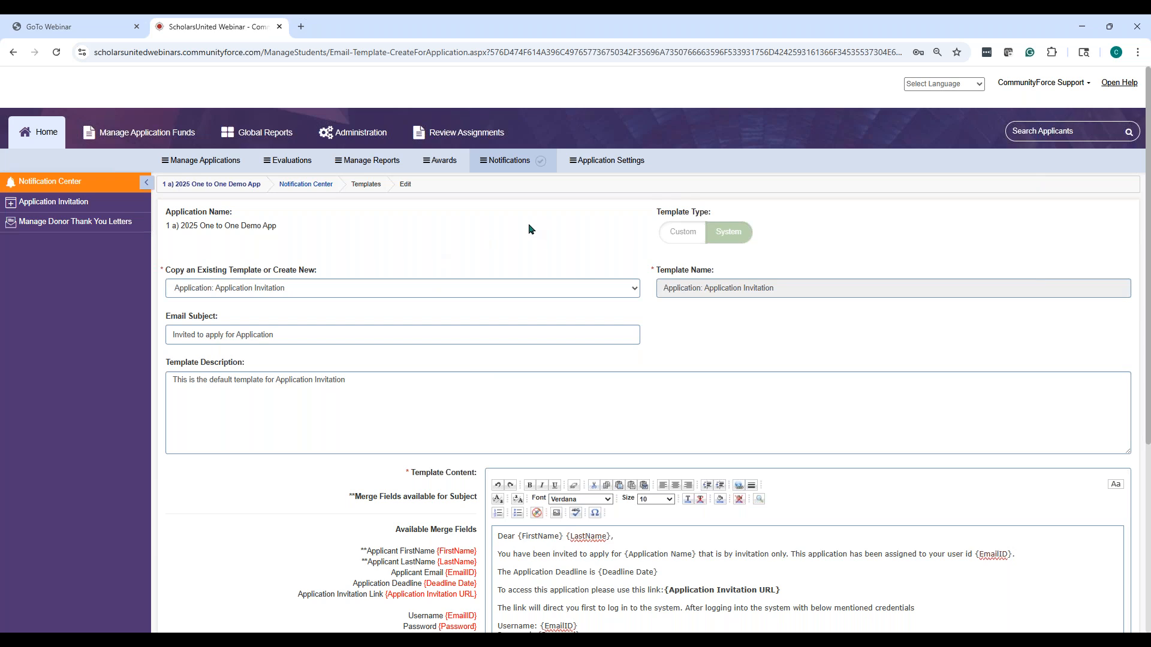
On Application Invitation, filter applicants by first name and move one match into Assigned Applicants
left_click(36, 208)
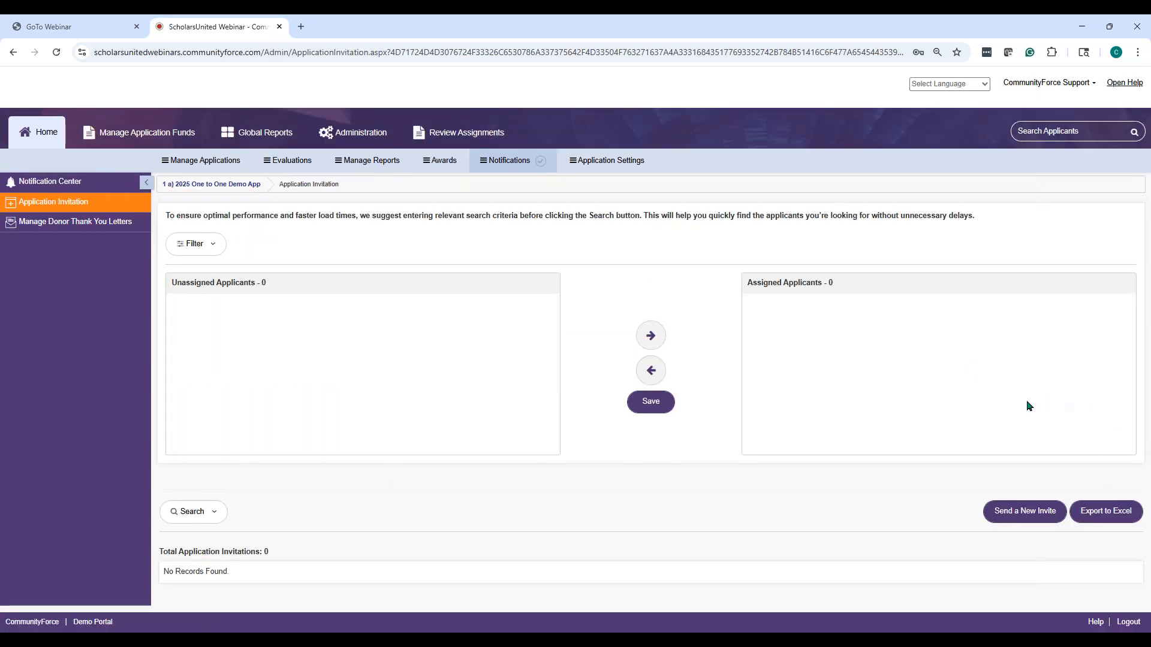
left_click(200, 250)
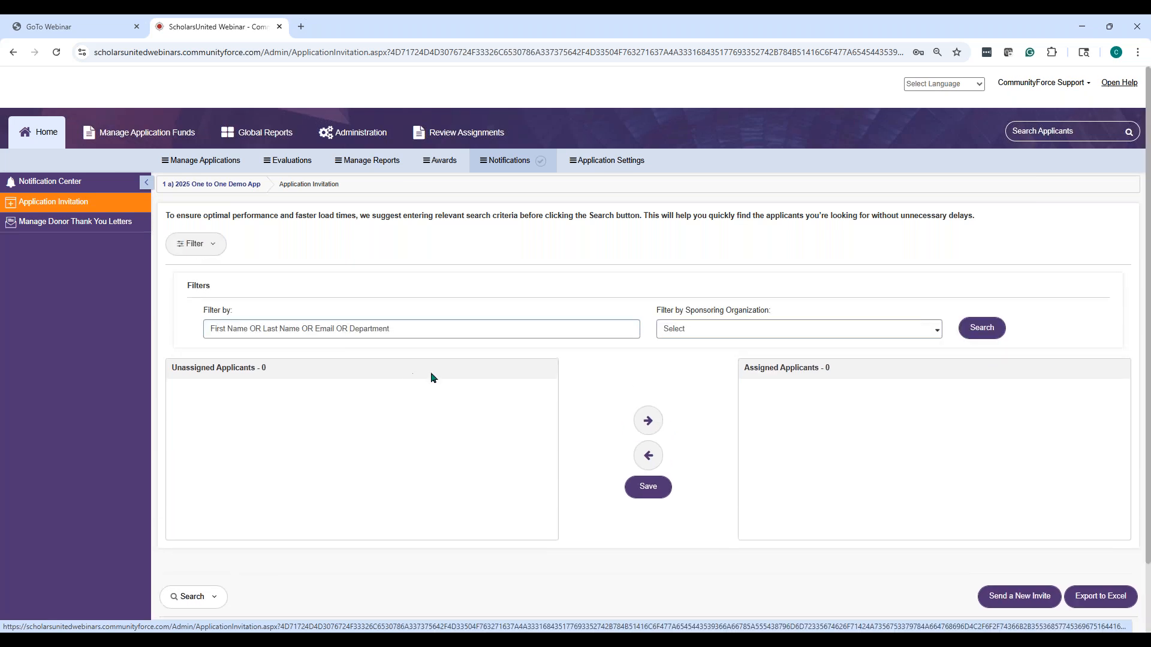
left_click(444, 330)
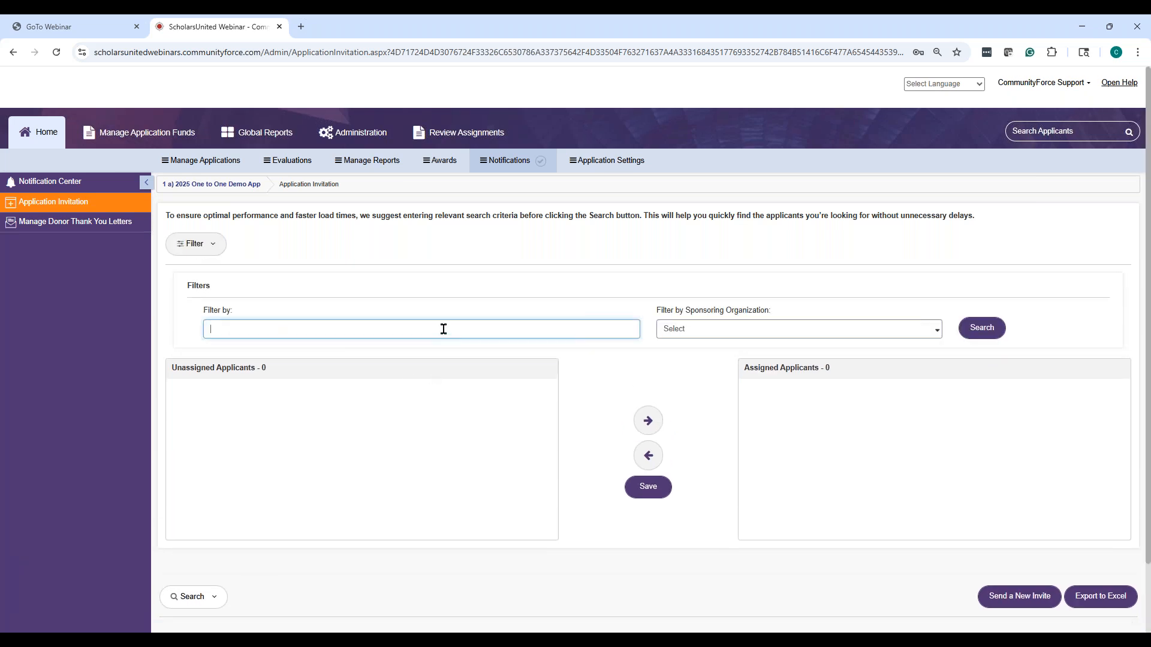
type("christine")
scroll(430, 293, "down", 2)
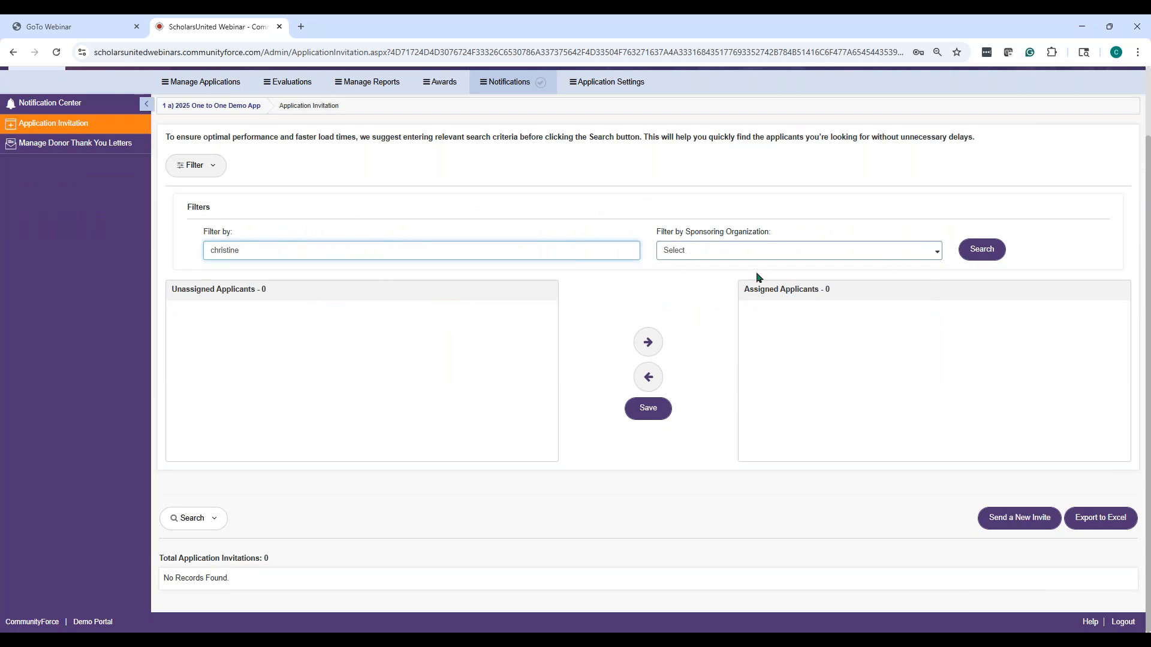
left_click(982, 251)
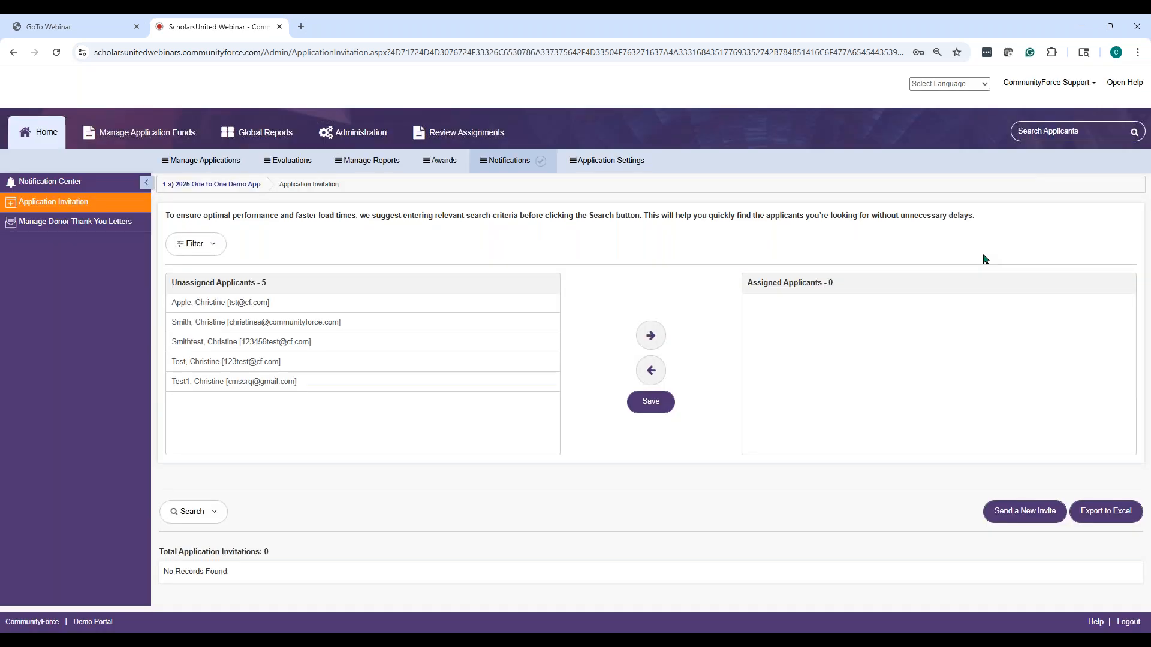
left_click(307, 325)
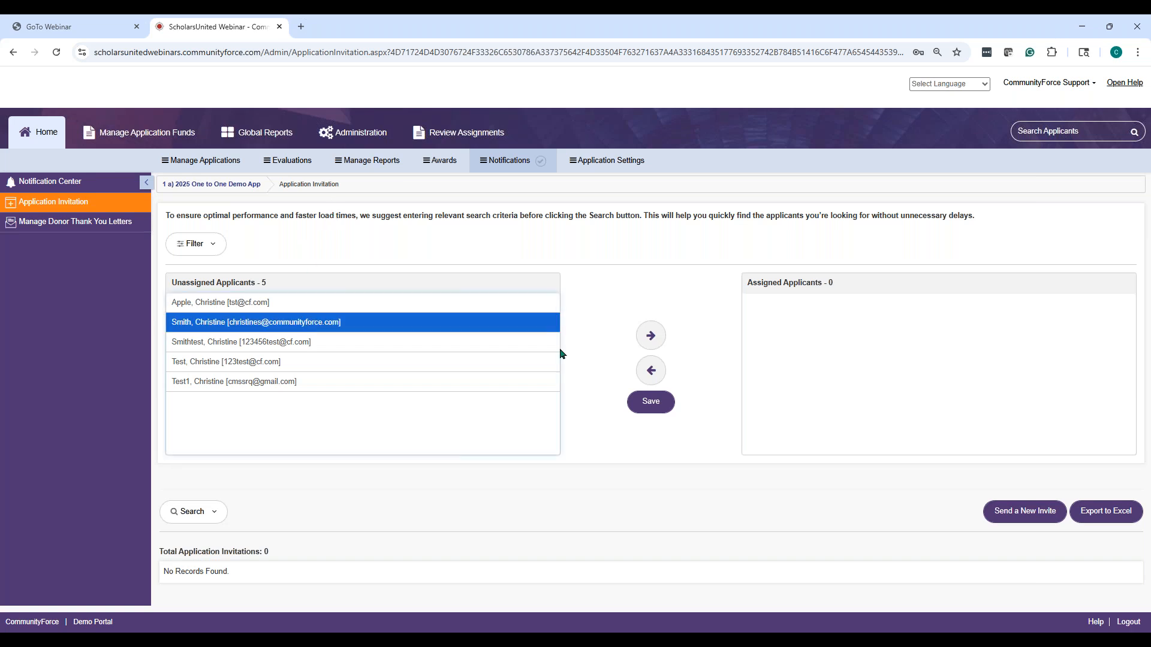
left_click(663, 336)
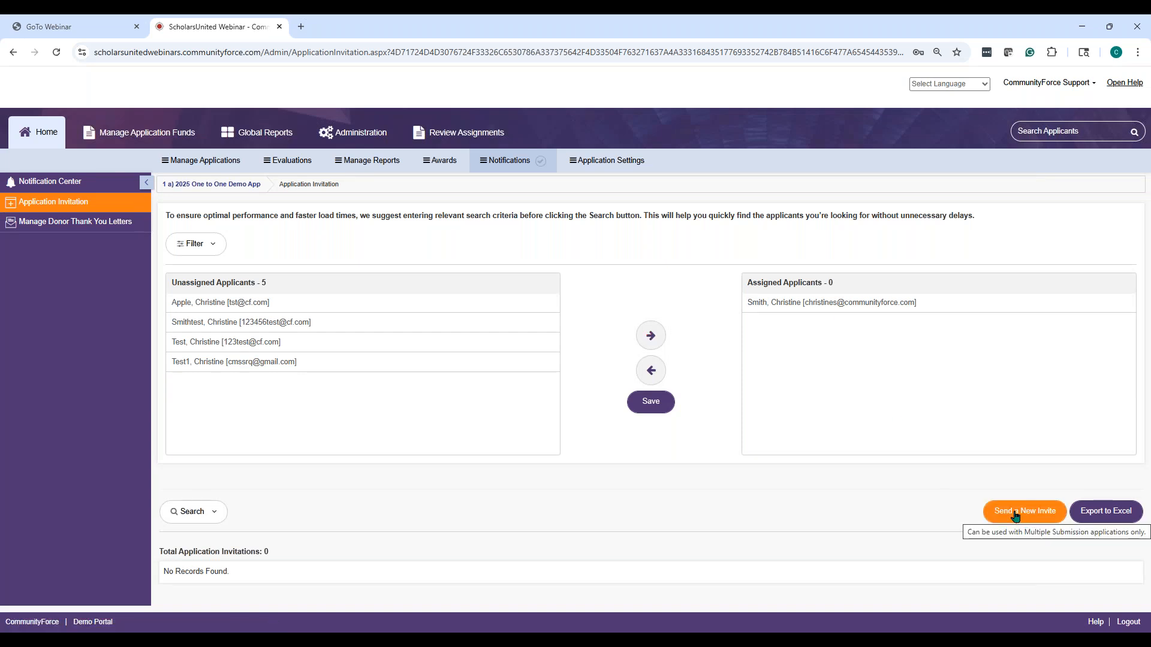
Save and confirm the assignment, sending the invitation email at 1:26 PM on 8/05/2025
left_click(651, 403)
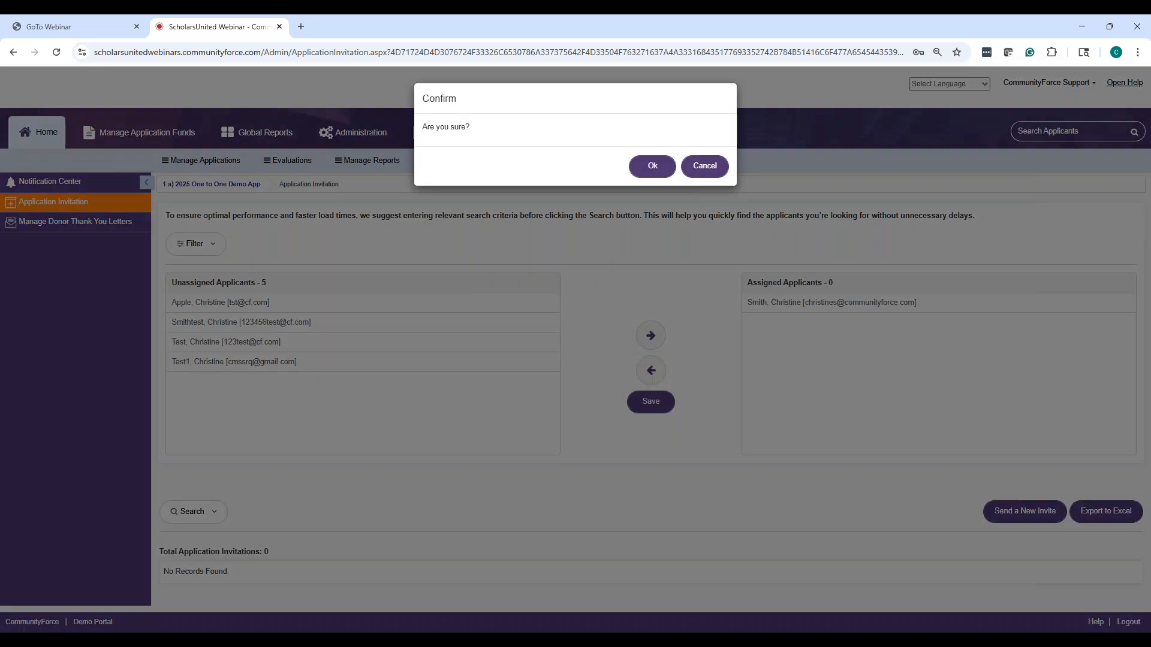
left_click(634, 166)
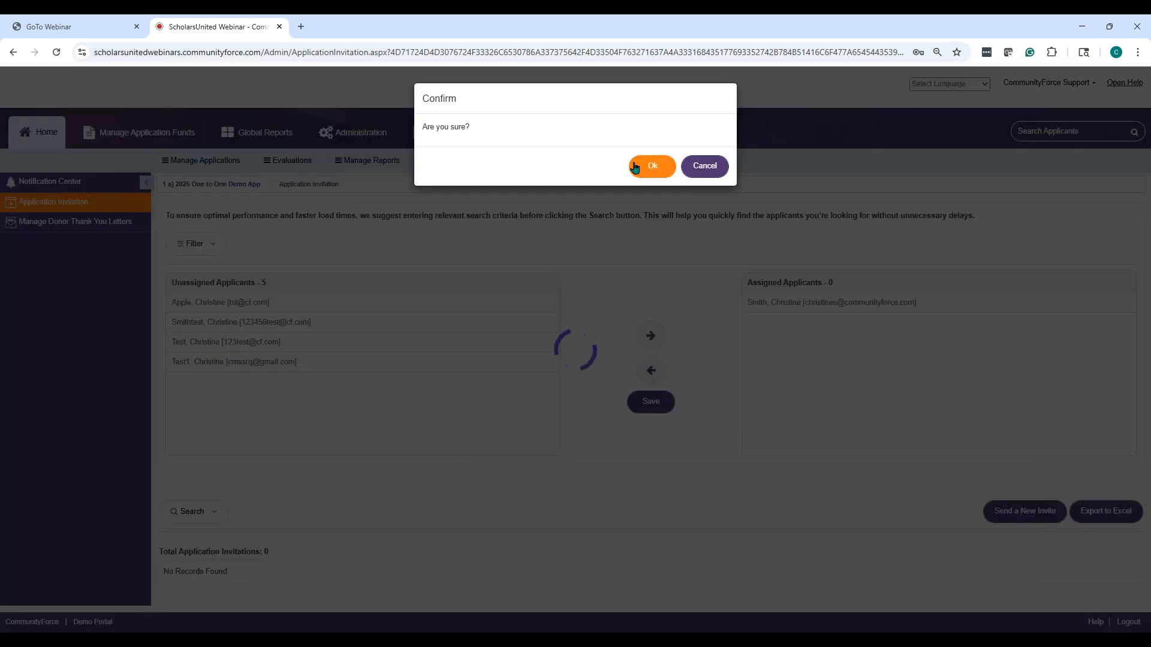
scroll(931, 501, "down", 1)
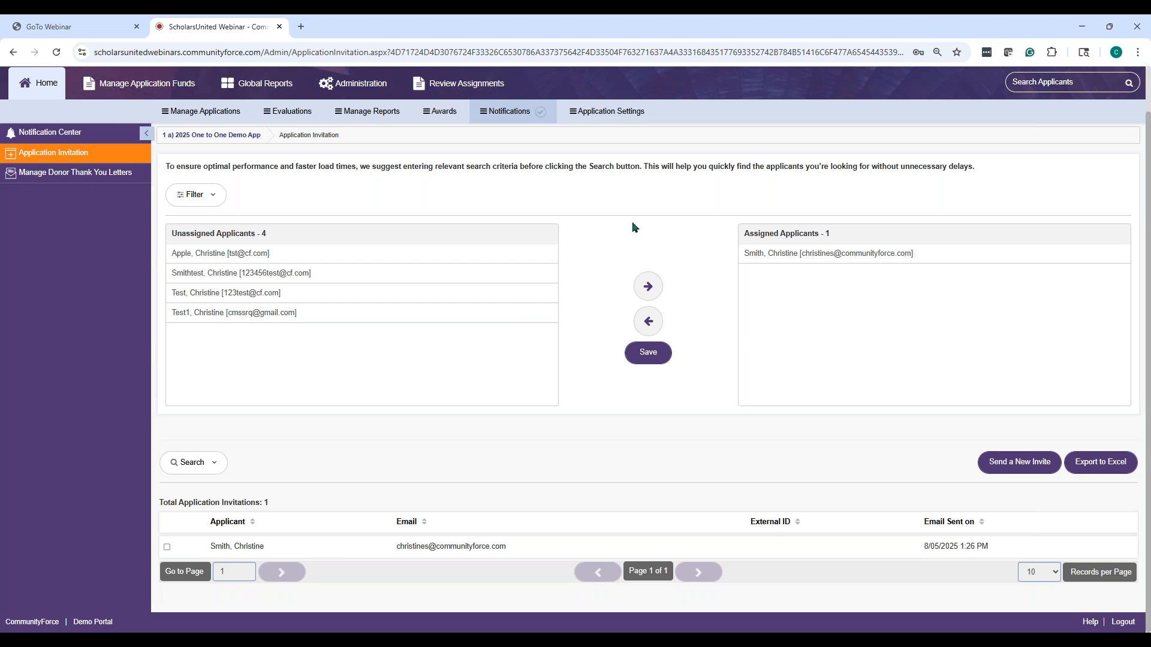
In Manage Applicants, search by the applicant's last name to list their Pending Submission record
left_click(214, 114)
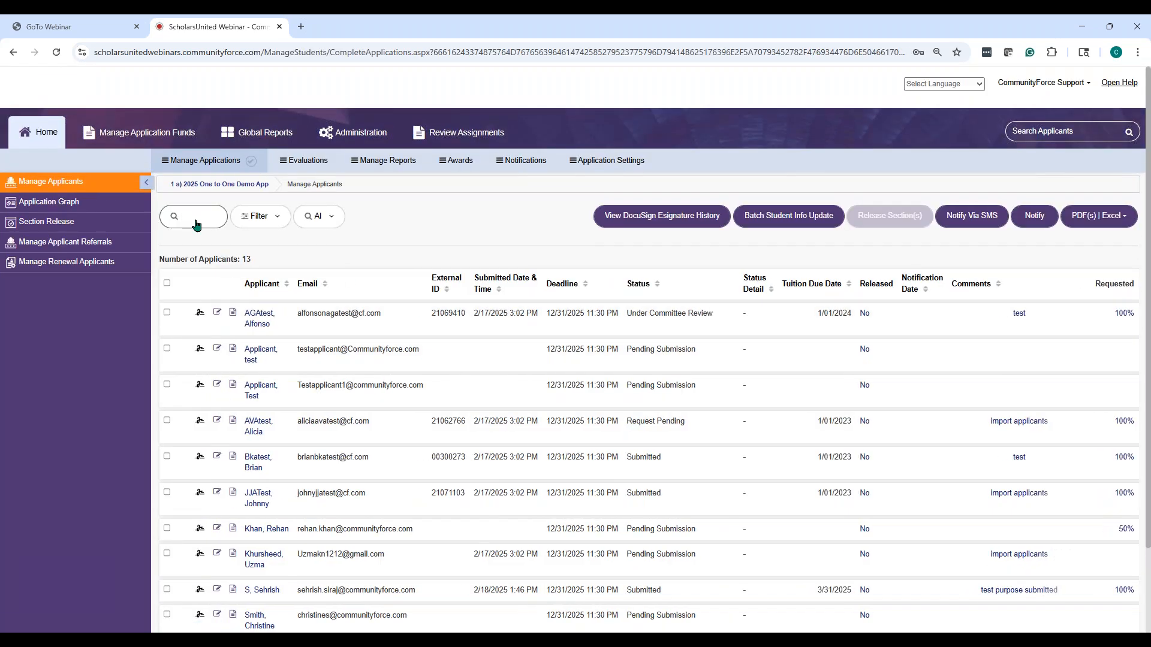
left_click(197, 223)
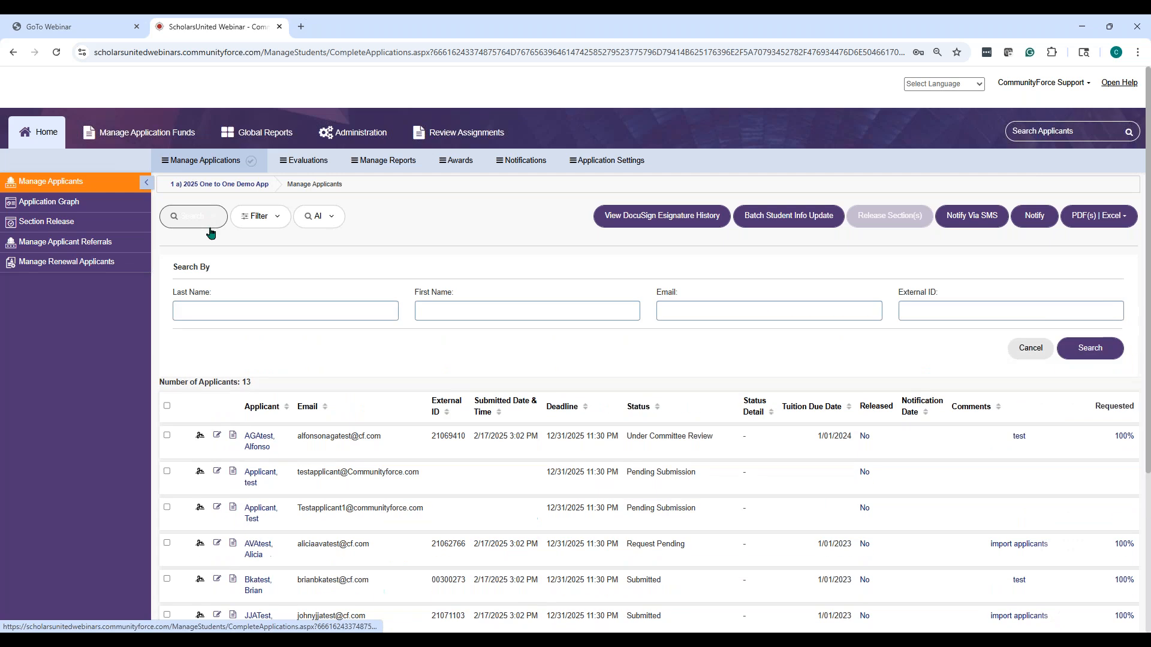
left_click(218, 313)
type("snuth")
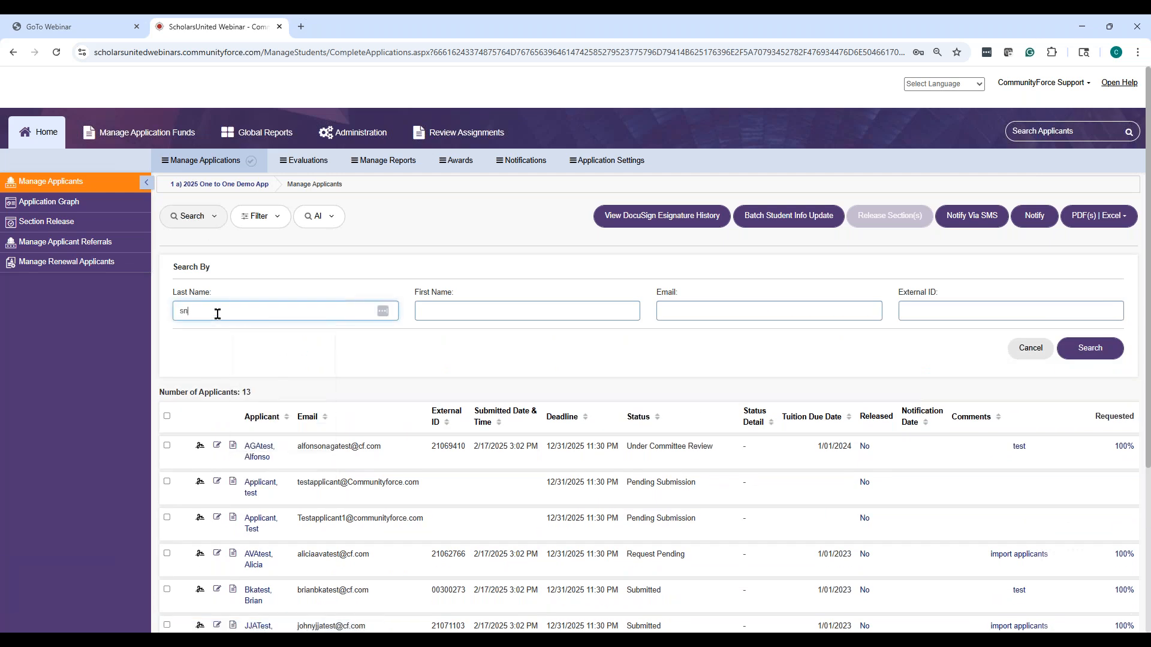
key("BackSpace")
key("BackSpace")
key("BackSpace")
key("BackSpace")
type("mith")
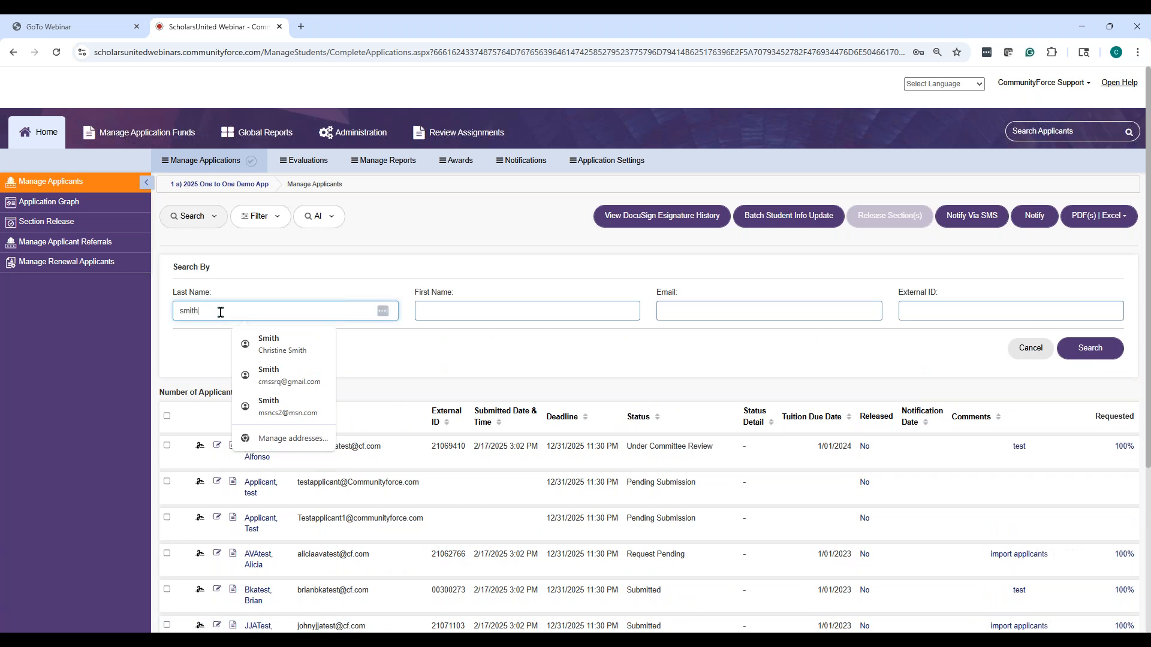
left_click(285, 350)
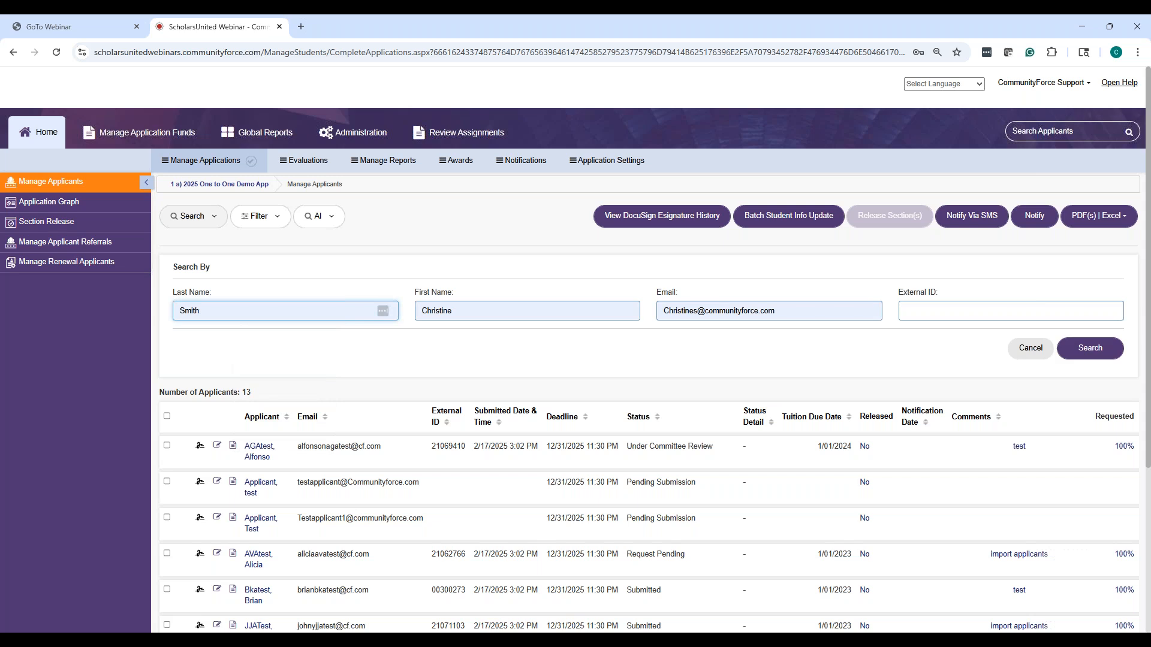
left_click(1090, 351)
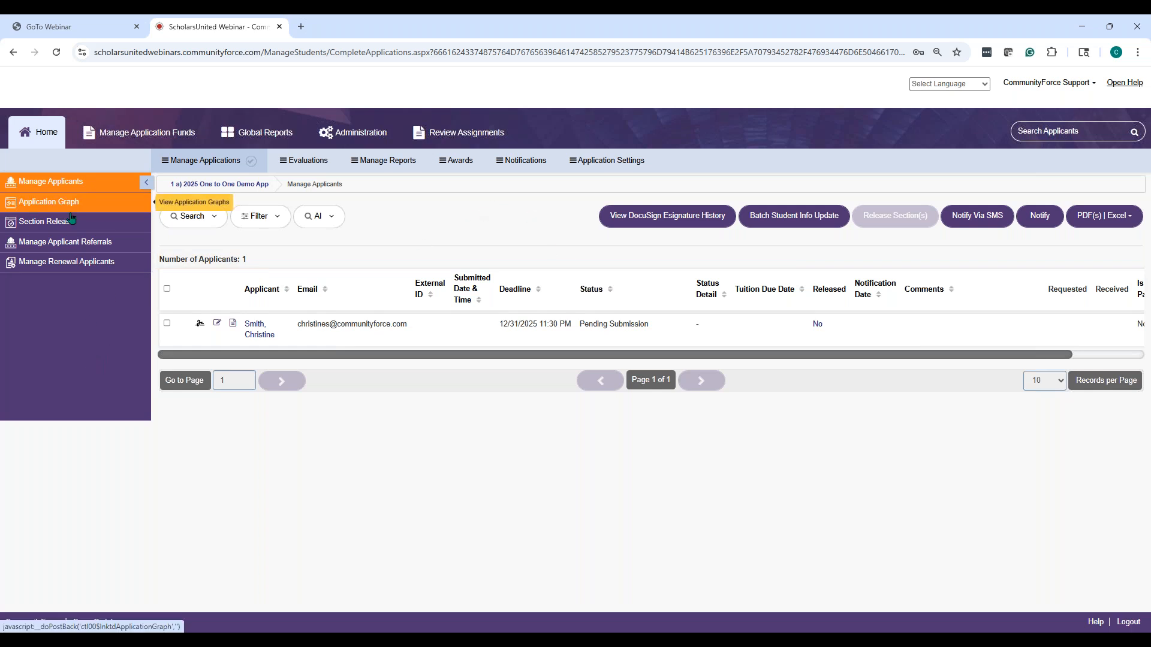
Under Notifications > Application Invitation, send a new invite to the already-invited applicant
left_click(523, 160)
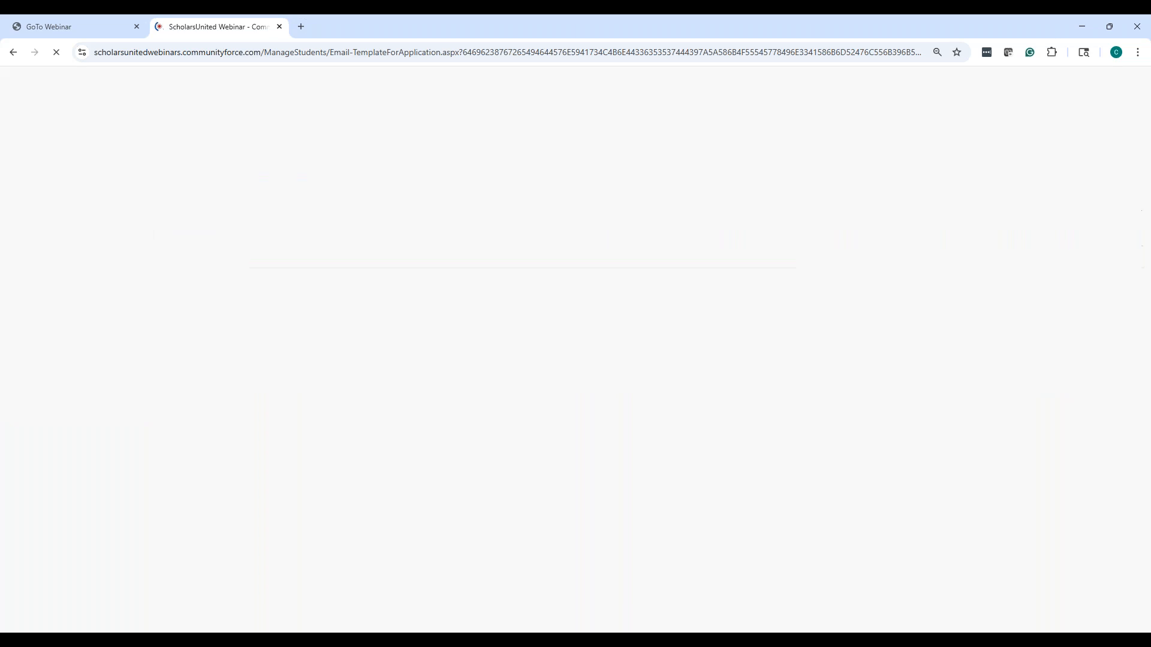
left_click(66, 204)
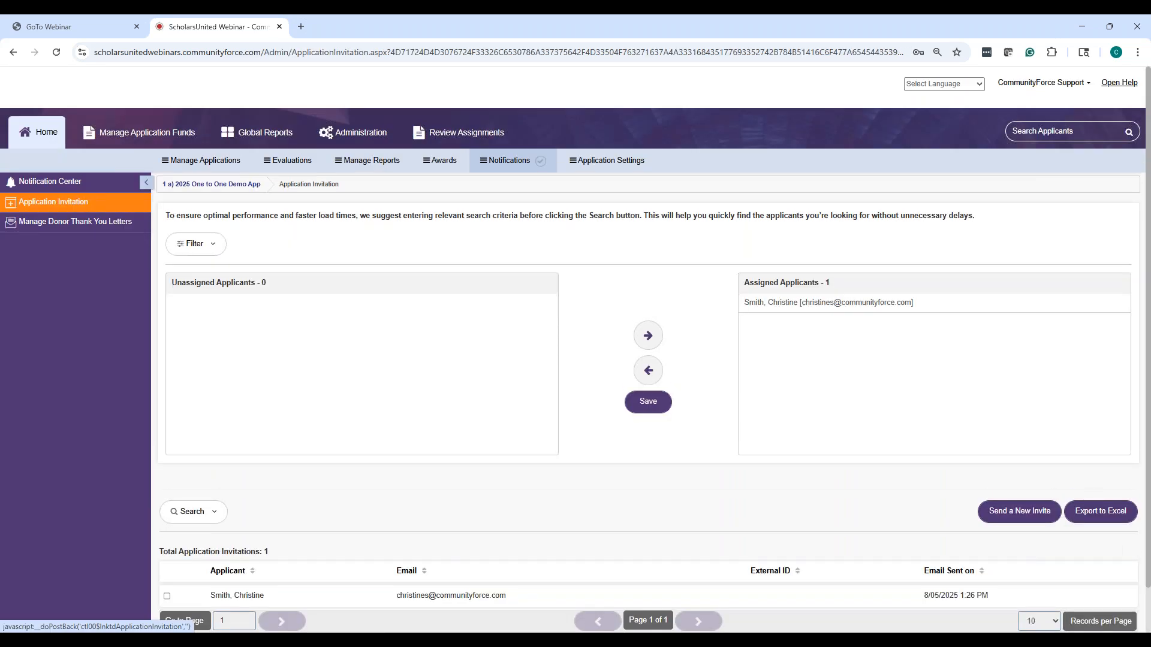
scroll(934, 328, "down", 1)
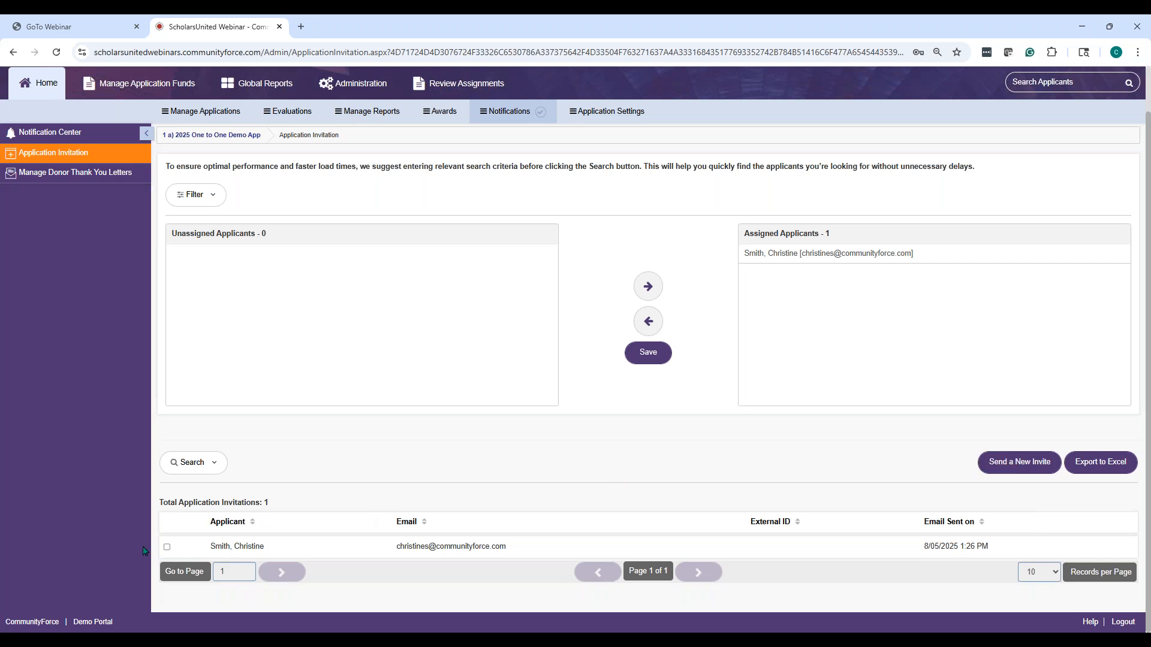
left_click(168, 547)
left_click(993, 466)
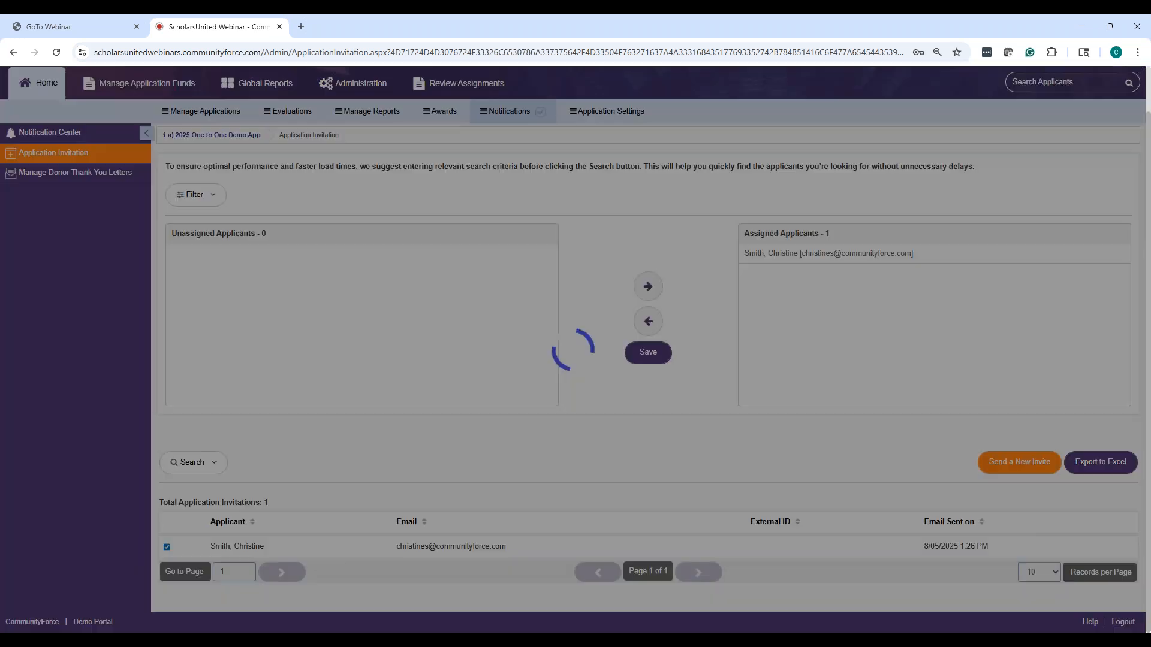
scroll(652, 459, "down", 1)
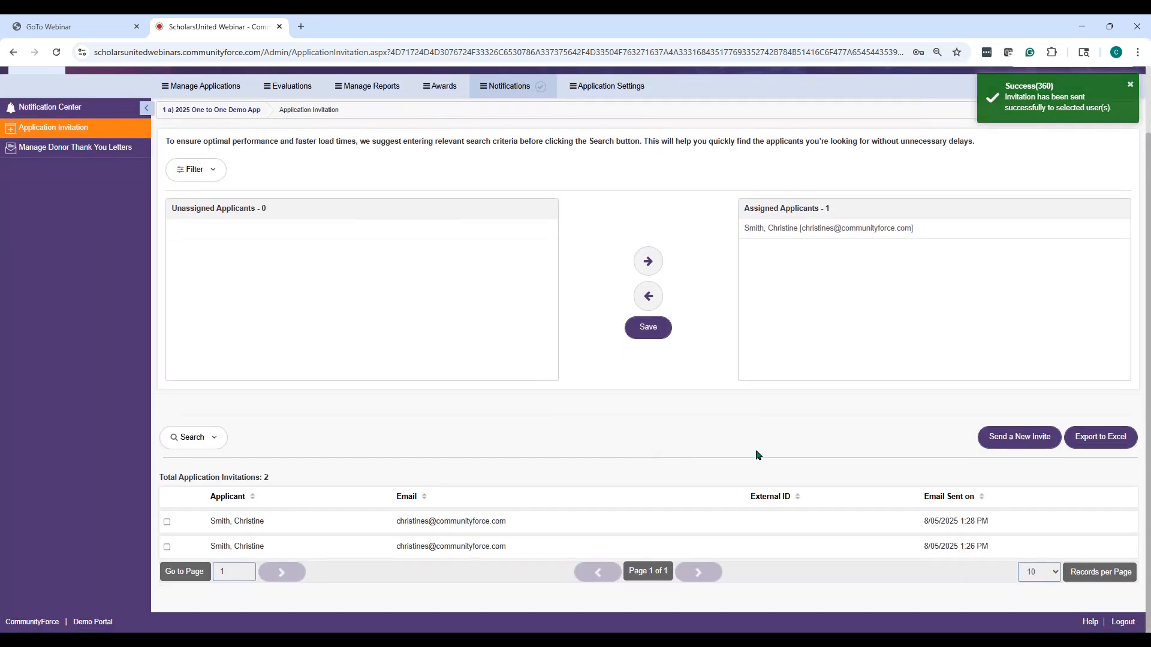
Check the applicant's two Pending Submission records, then return to Notifications > Application Invitation
left_click(177, 87)
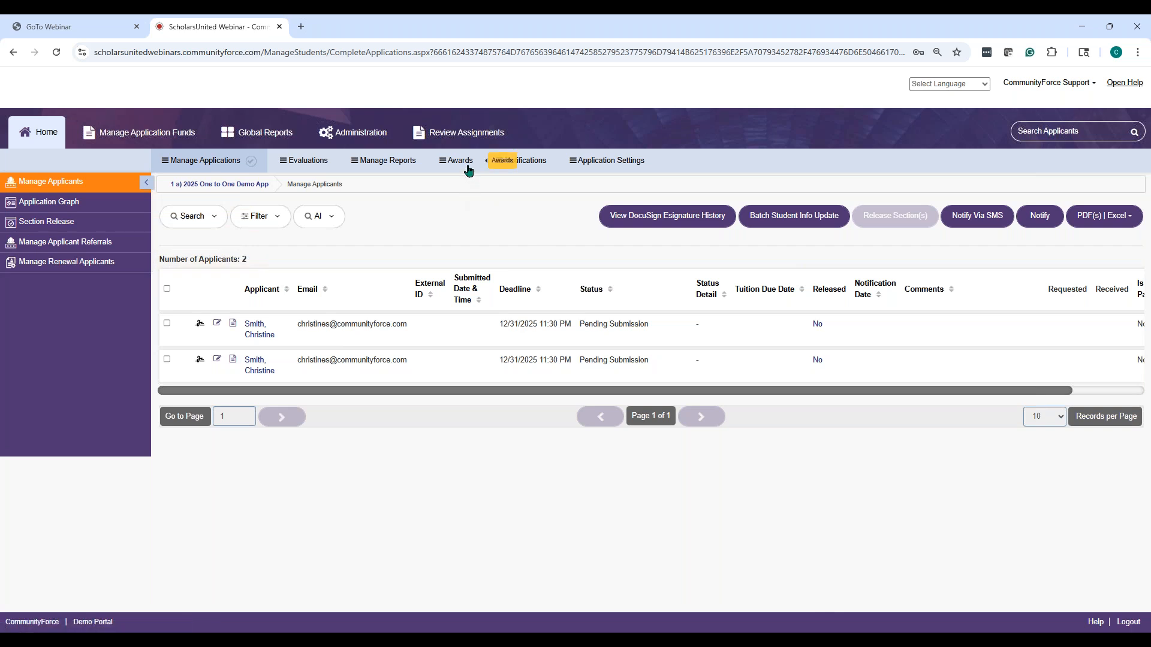
left_click(530, 163)
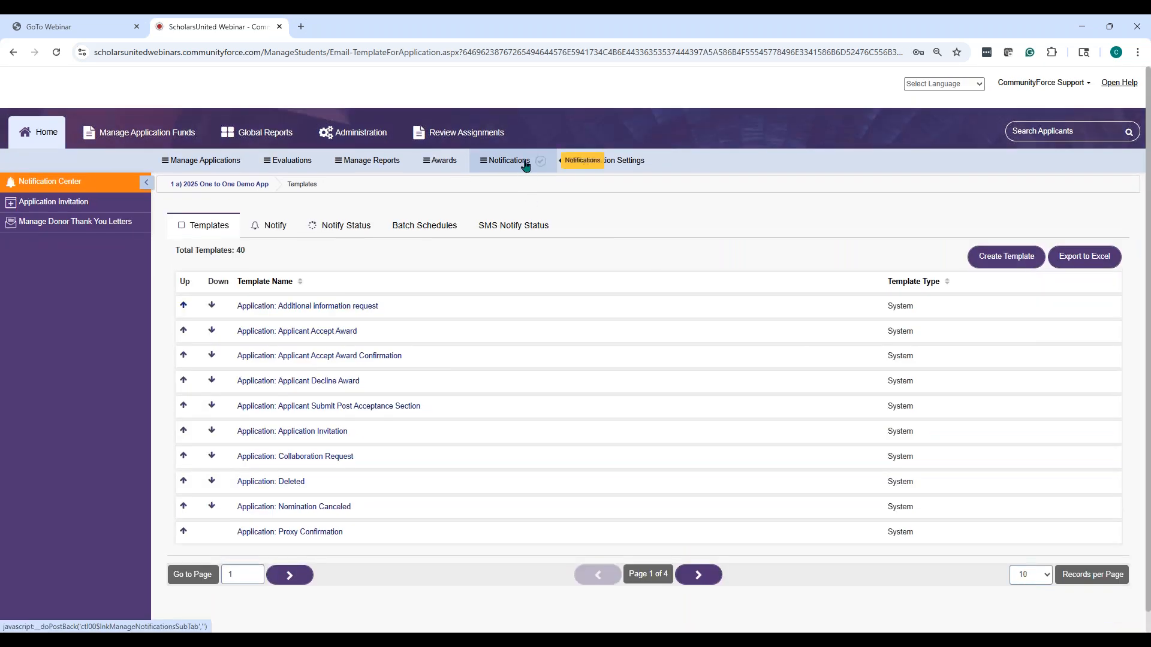
left_click(94, 205)
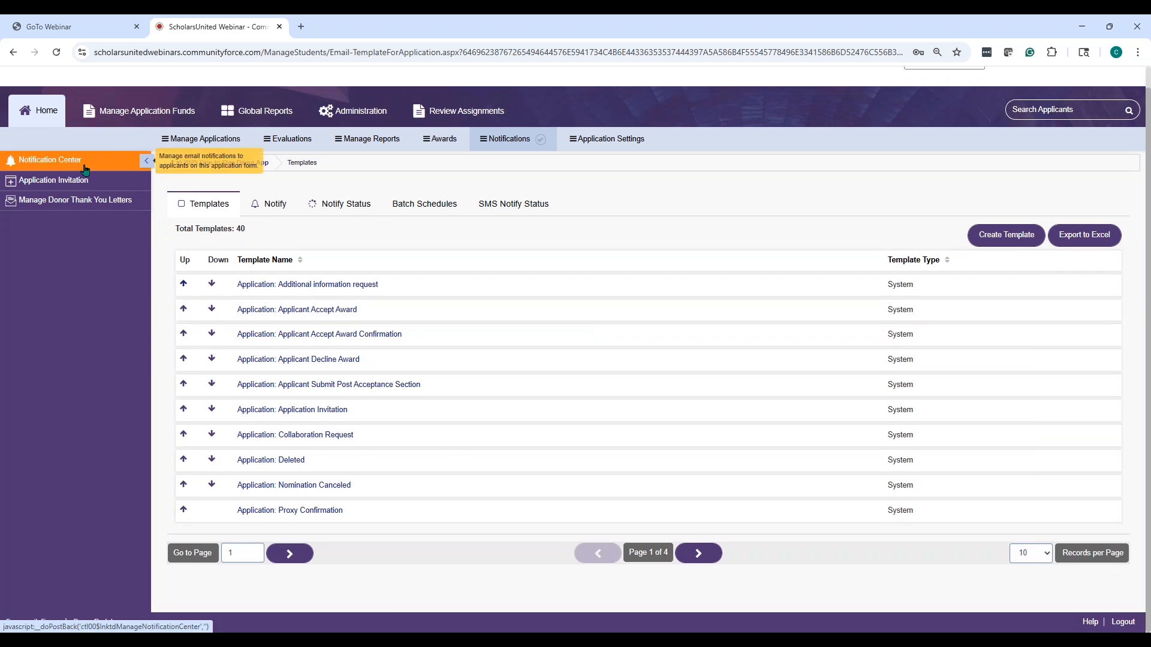
left_click(72, 185)
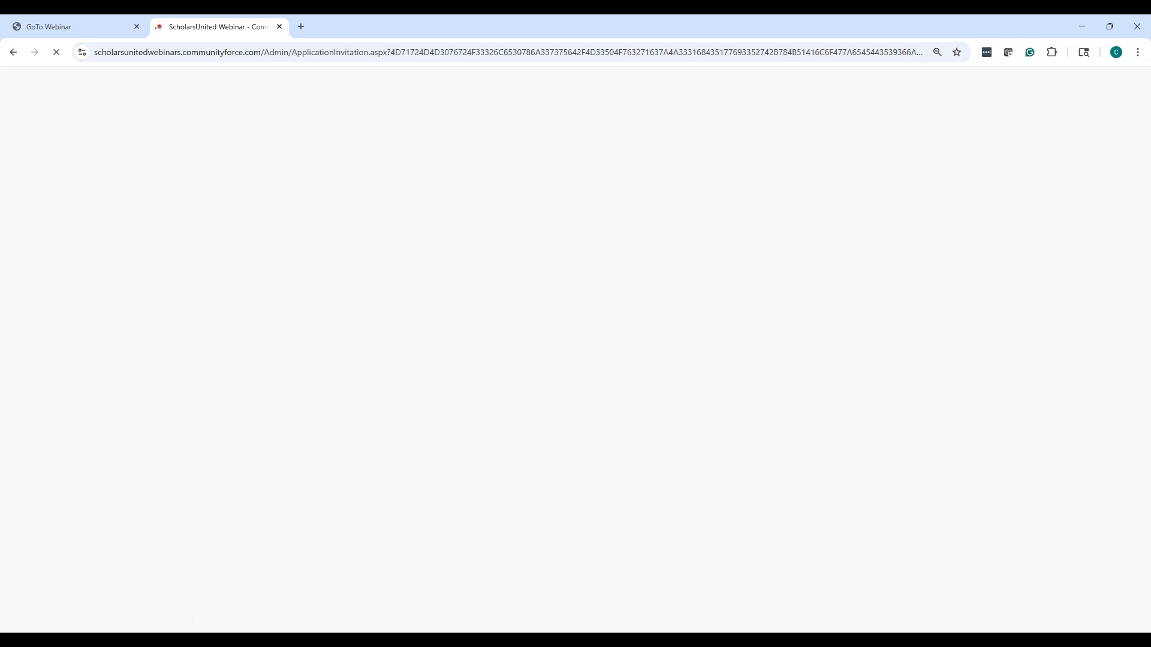
Remove the duplicate assigned applicant entry, saving and confirming with Ok twice
scroll(671, 334, "down", 2)
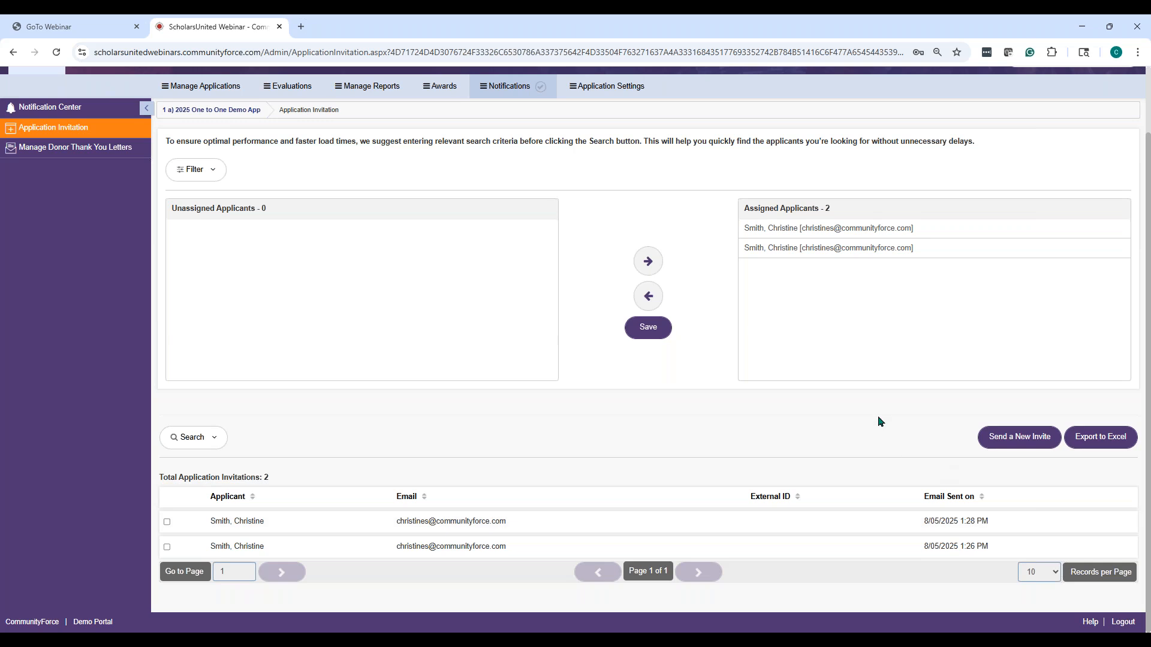
left_click(792, 249)
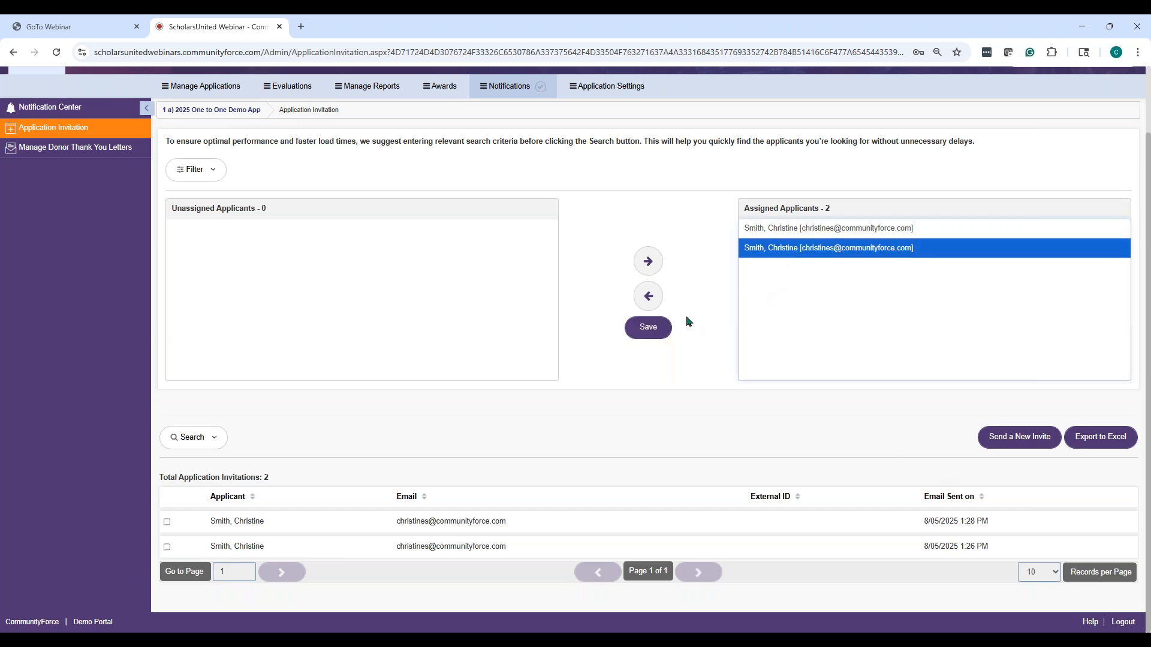
left_click(647, 328)
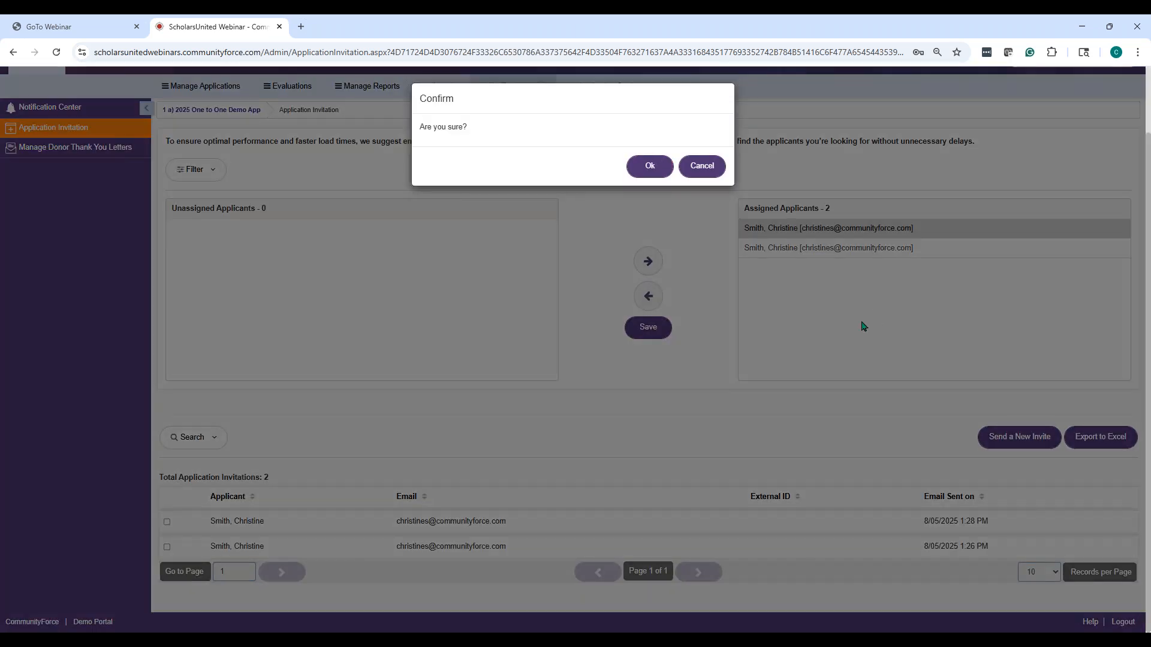
left_click(650, 166)
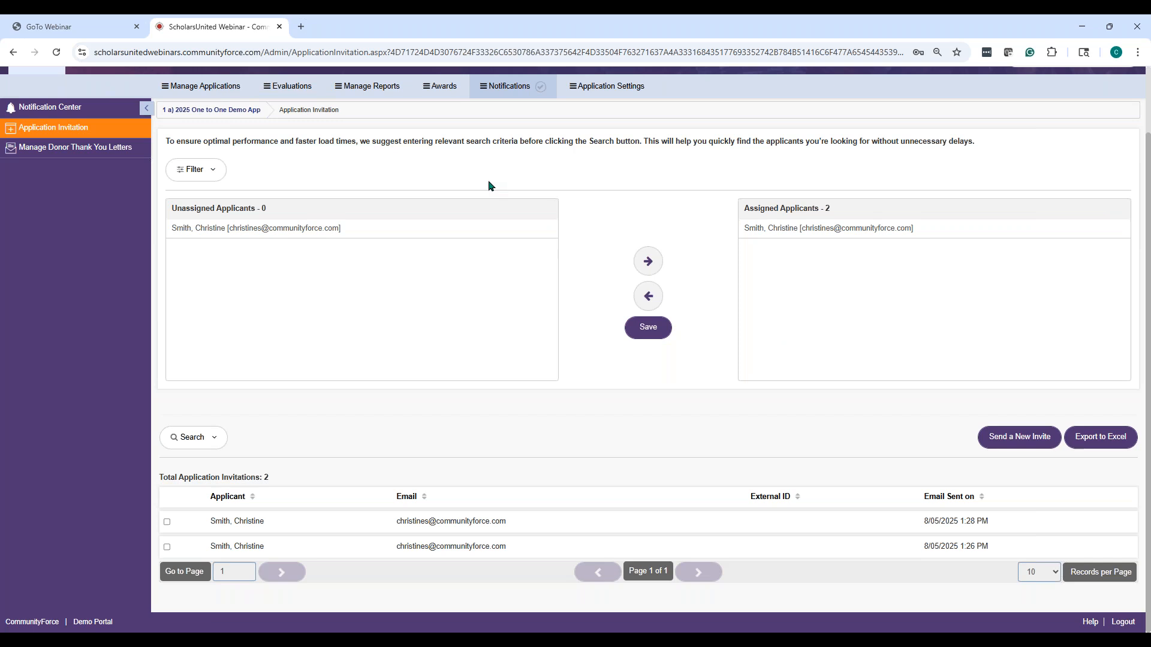
left_click(648, 329)
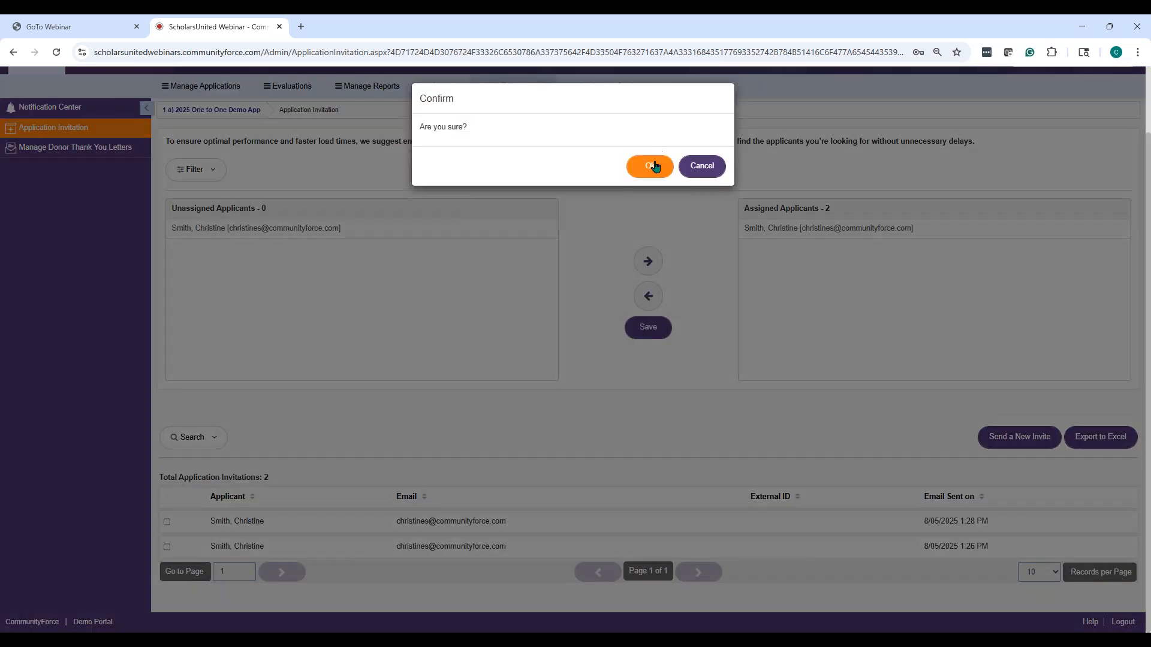
left_click(654, 166)
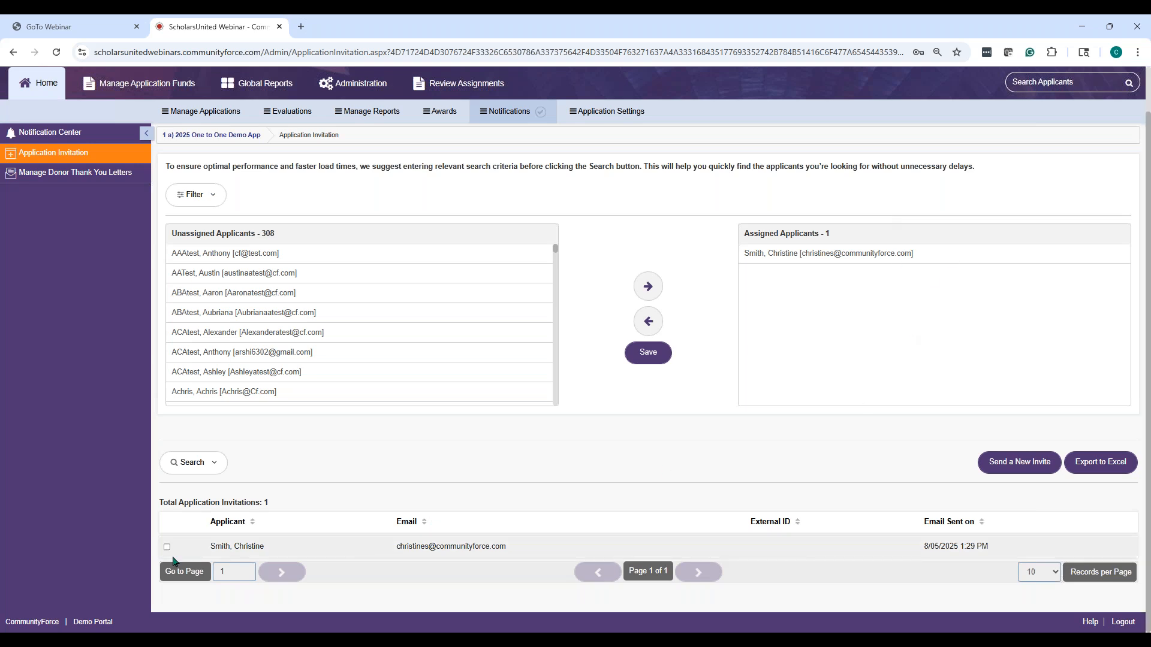
left_click(787, 257)
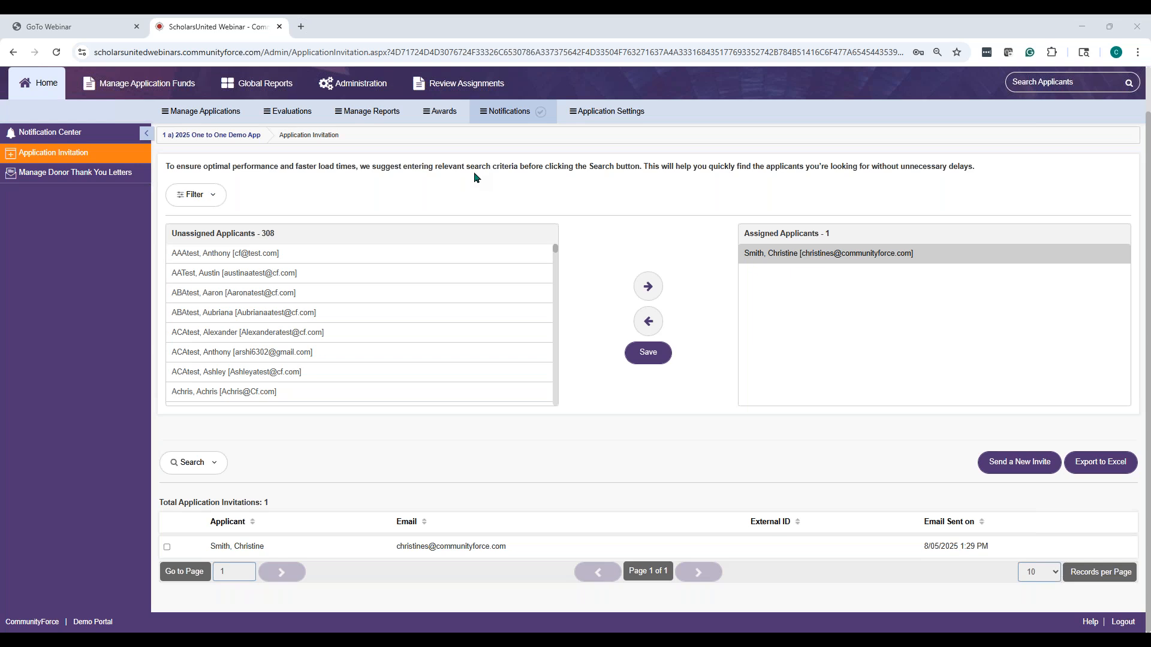
Go to the Notification Center templates list of 40 email templates
left_click(519, 117)
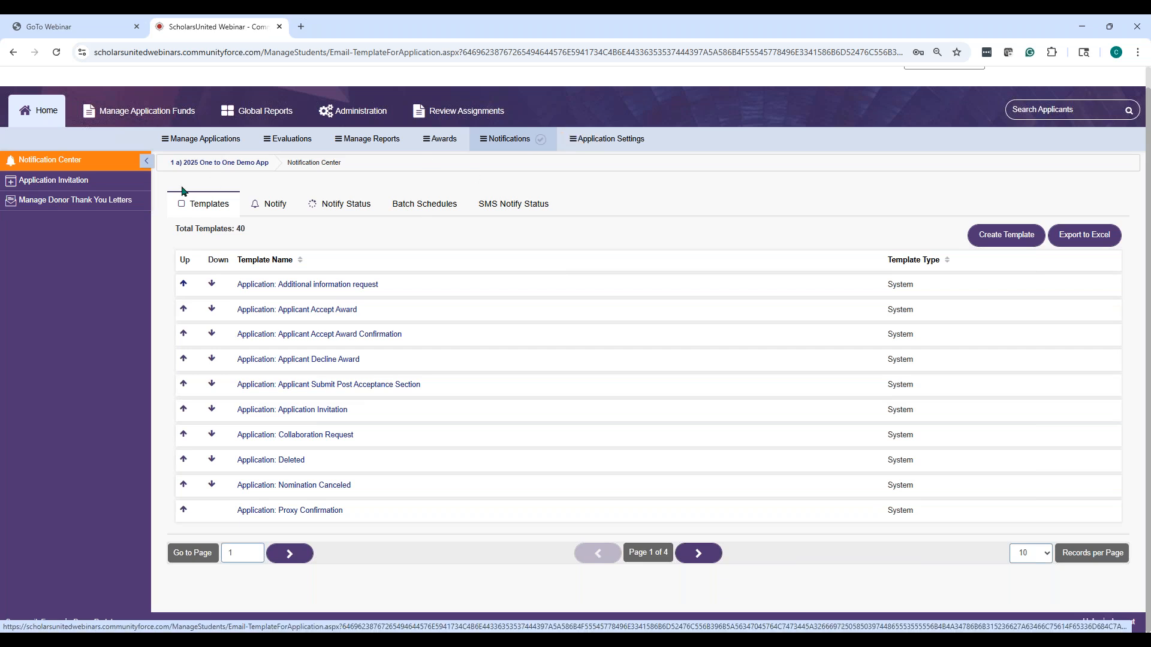
Return to Application Invitation and check the single invitation emailed 8/05/2025 and one assigned applicant
left_click(51, 181)
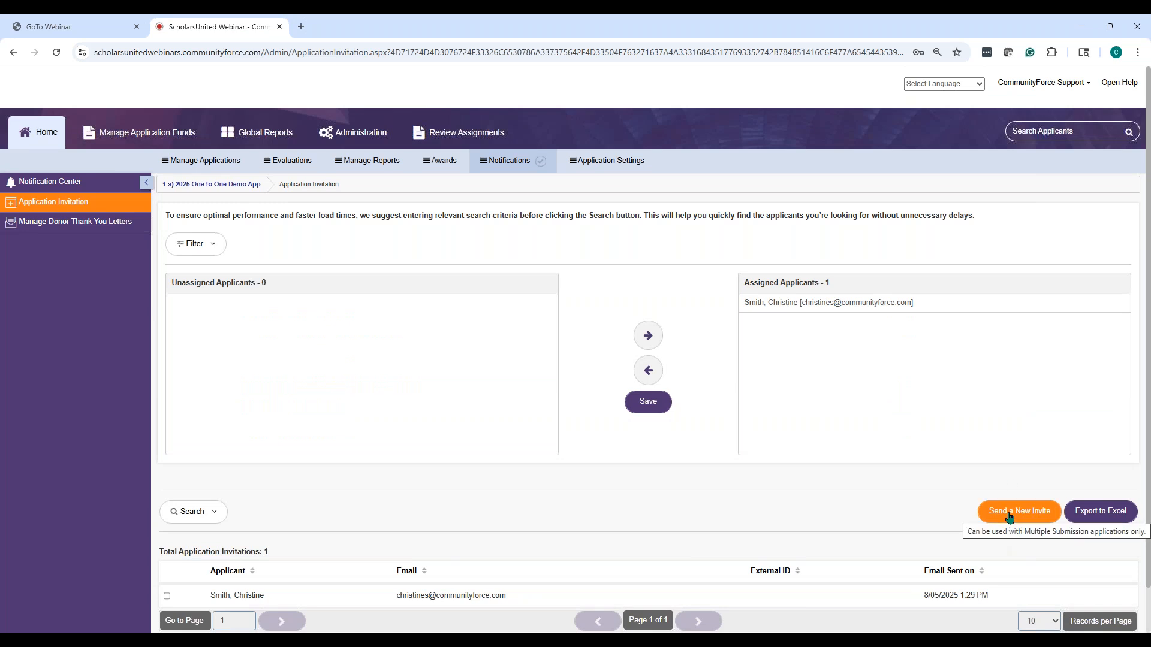
scroll(1013, 509, "down", 1)
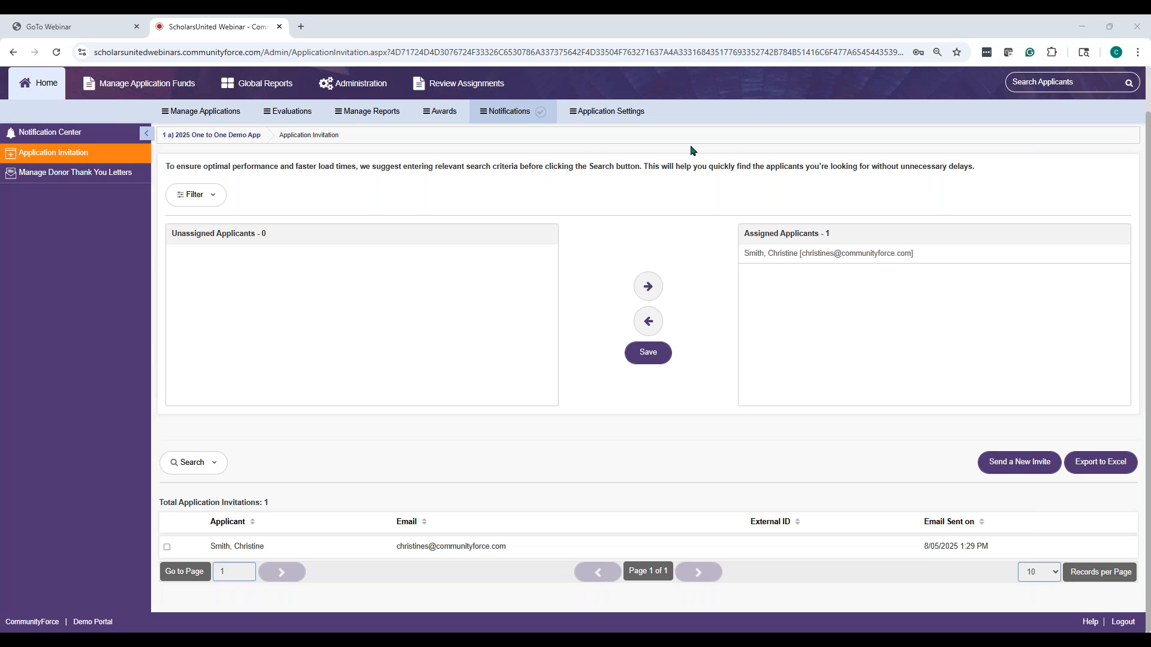
scroll(685, 151, "up", 1)
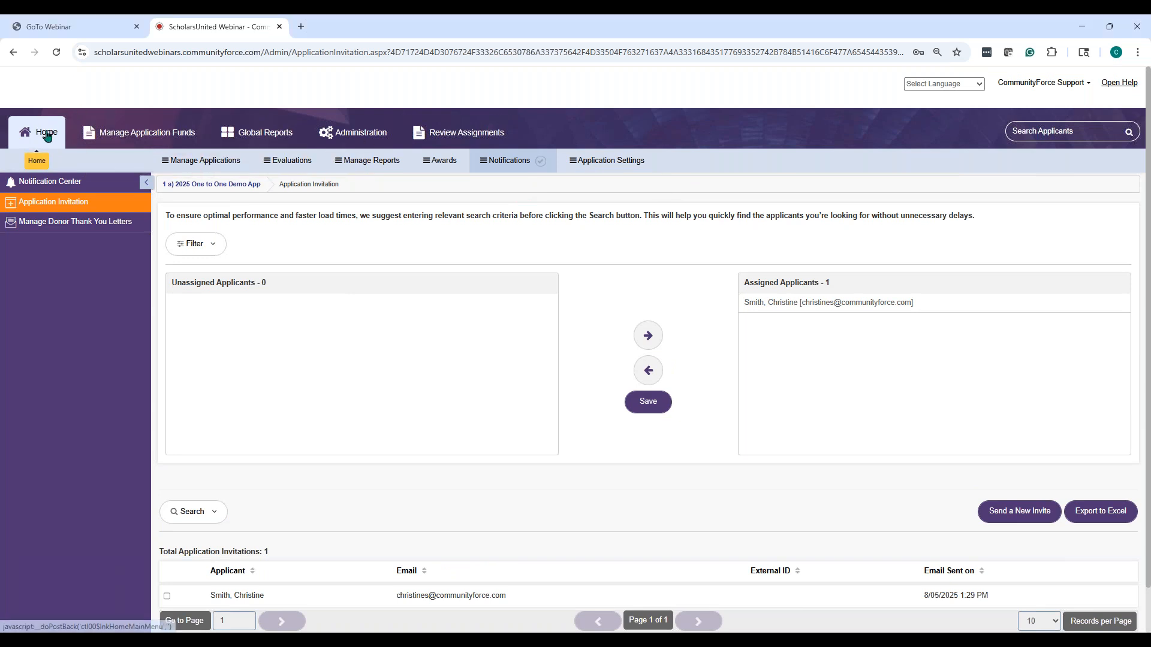
Review the three pre-qualification questions, Yes/Yes/Yes proceed combination and denial message, then save
left_click(596, 165)
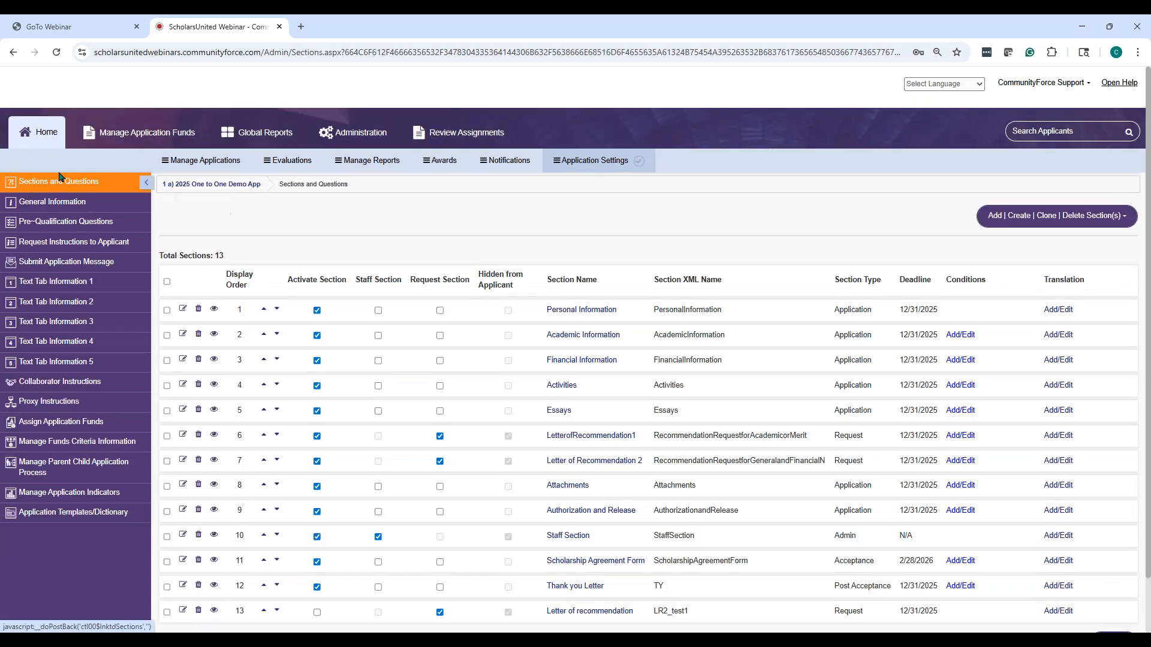
left_click(70, 230)
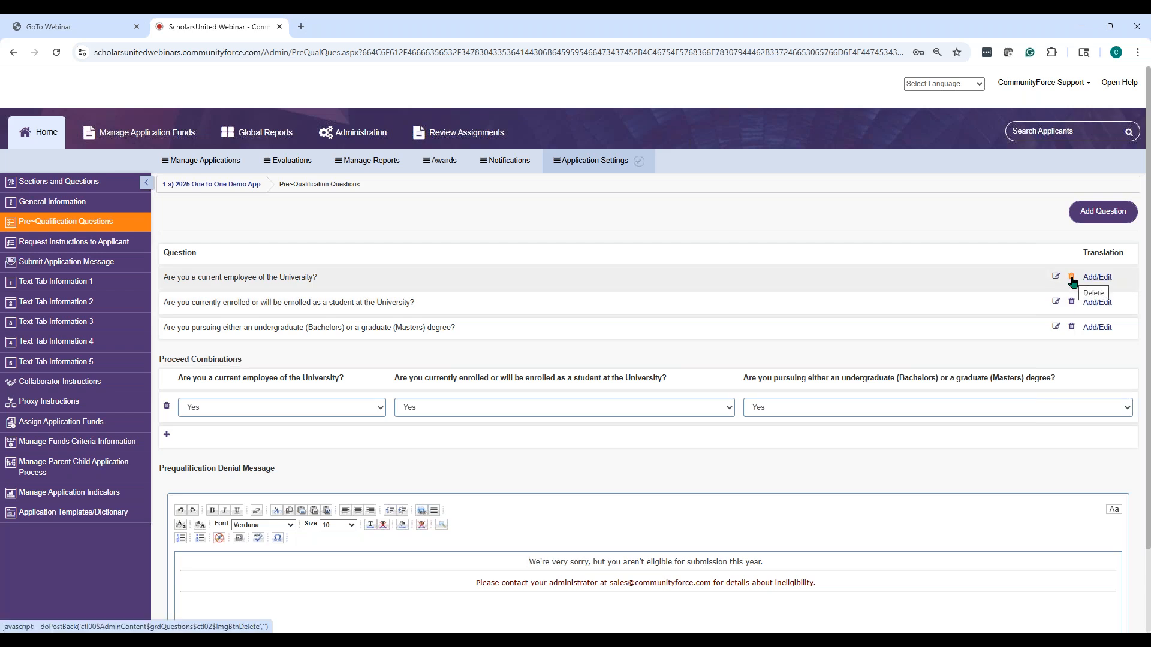
scroll(780, 265, "down", 2)
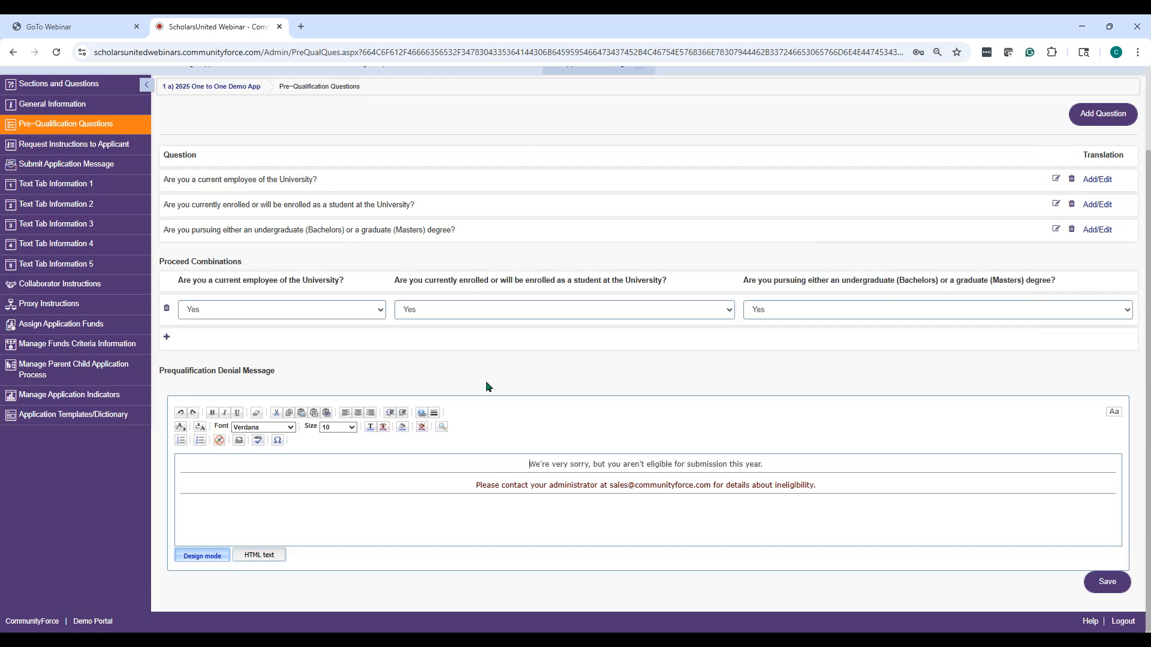
left_click(166, 311)
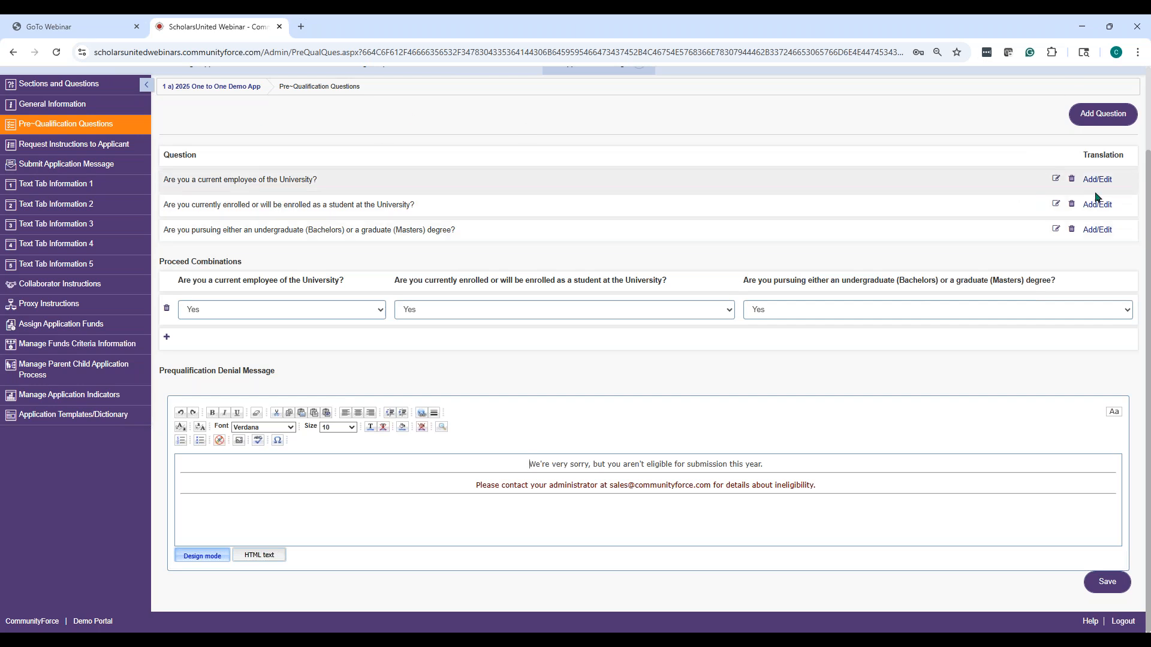
left_click(1106, 582)
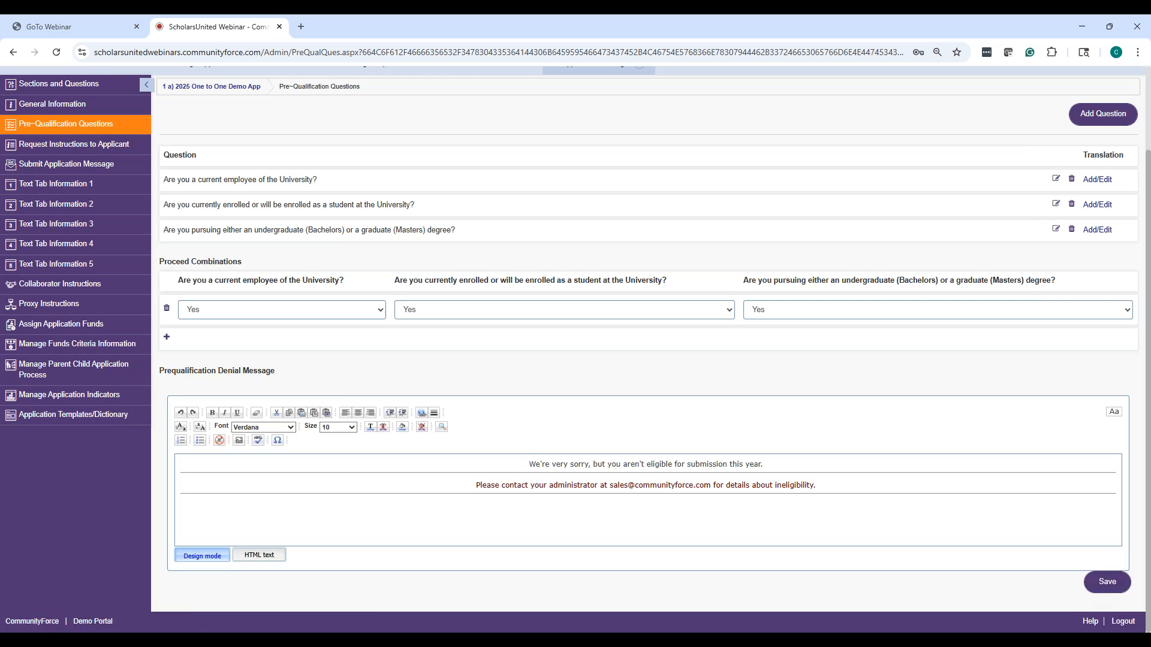
scroll(419, 150, "up", 2)
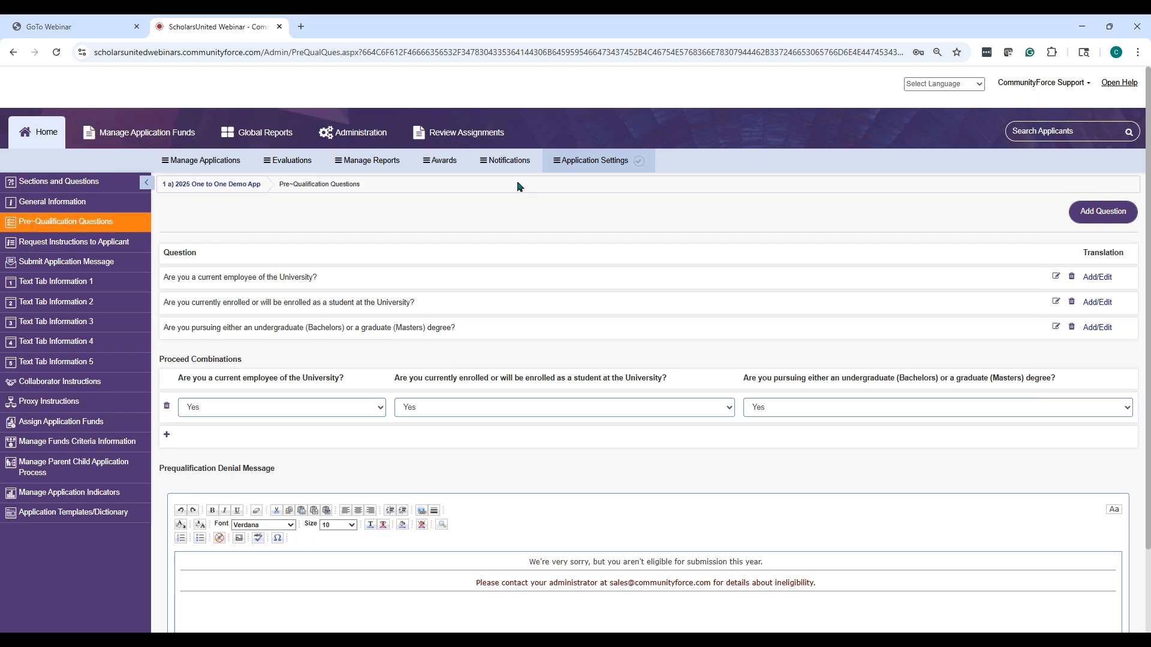
Search applicants with Sponsoring Organization left empty to list all 308 unassigned applicants
left_click(505, 161)
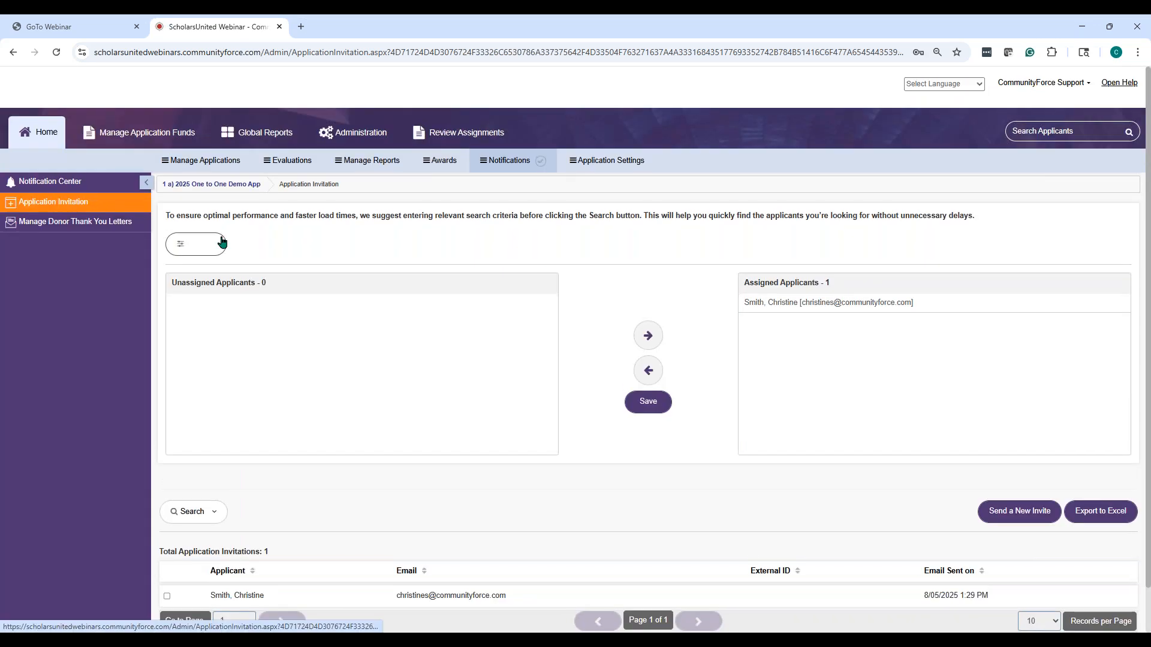
left_click(213, 250)
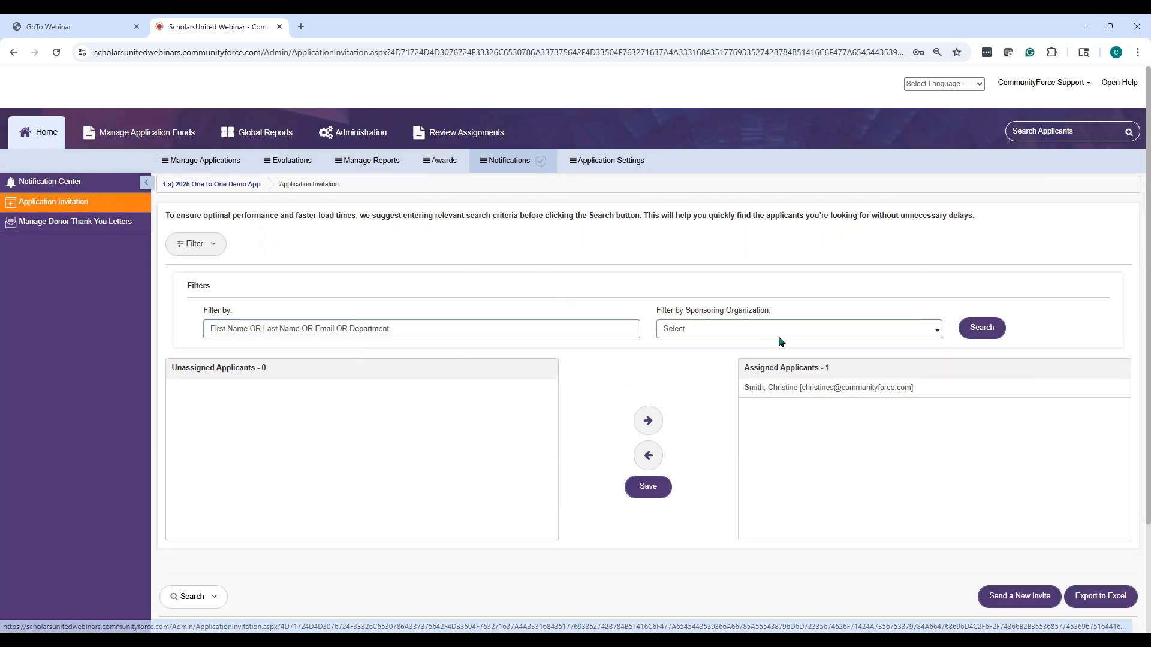
left_click(741, 331)
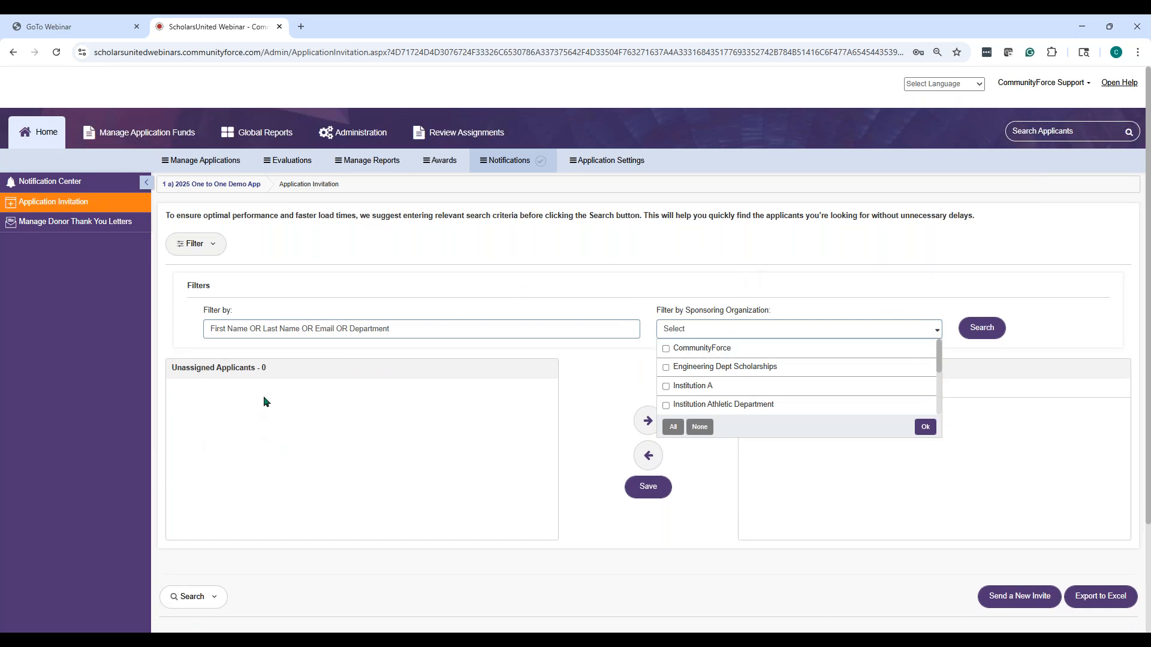
left_click(294, 325)
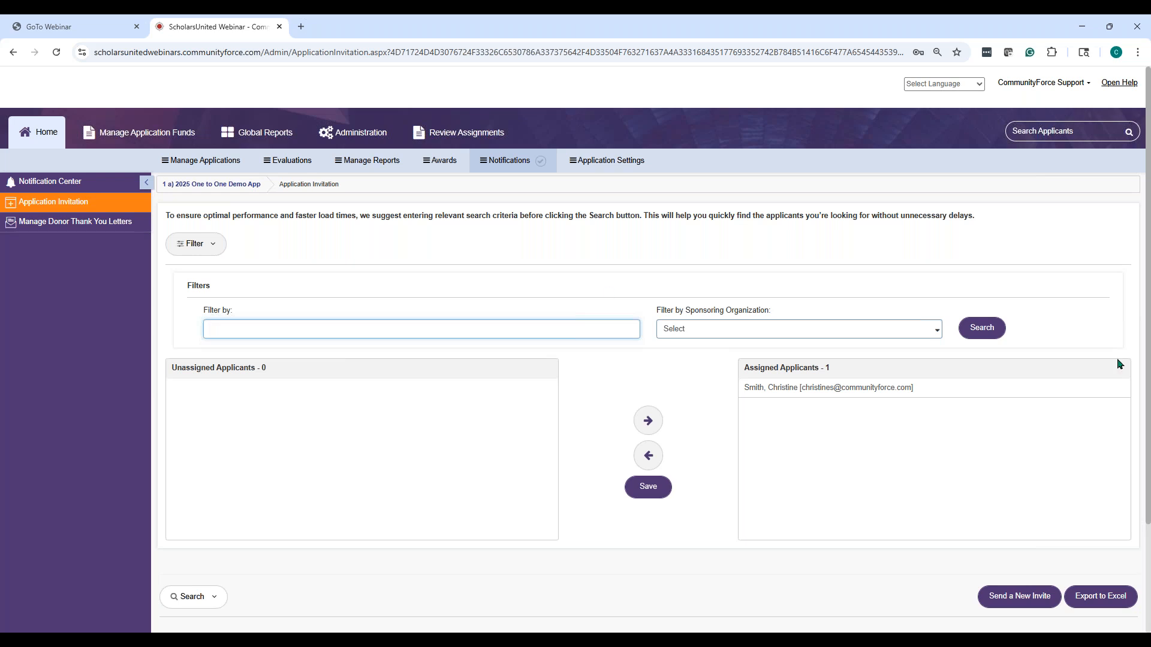
left_click(977, 331)
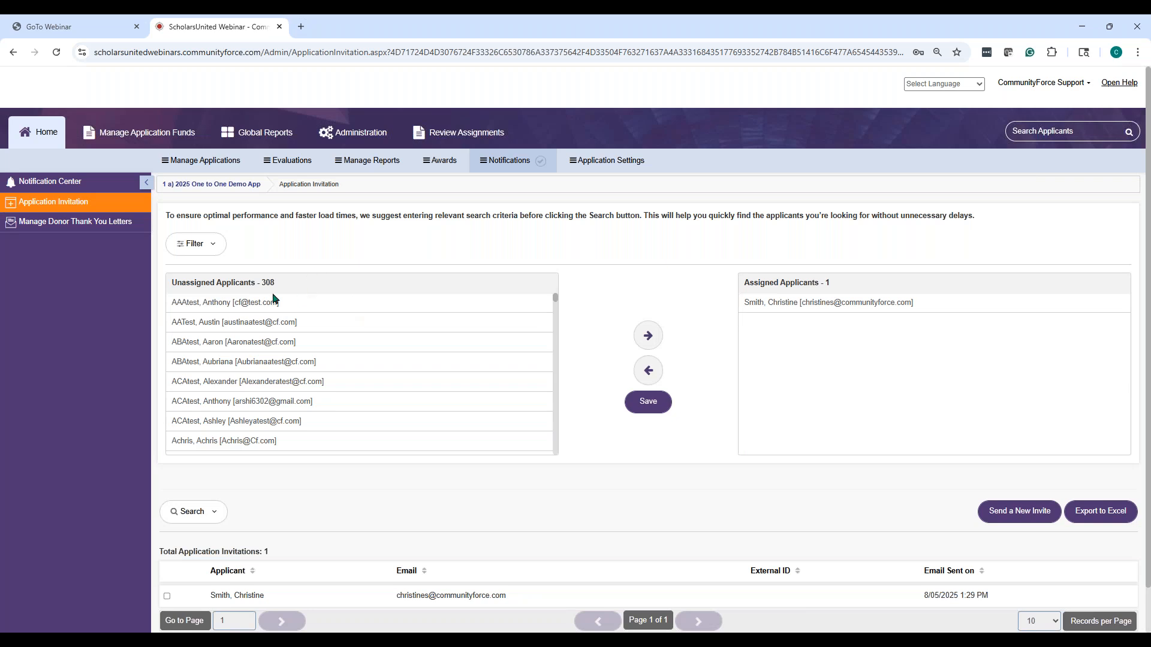
Select four unassigned applicants individually, then extend the selection as a range further down the list
scroll(237, 345, "down", 2)
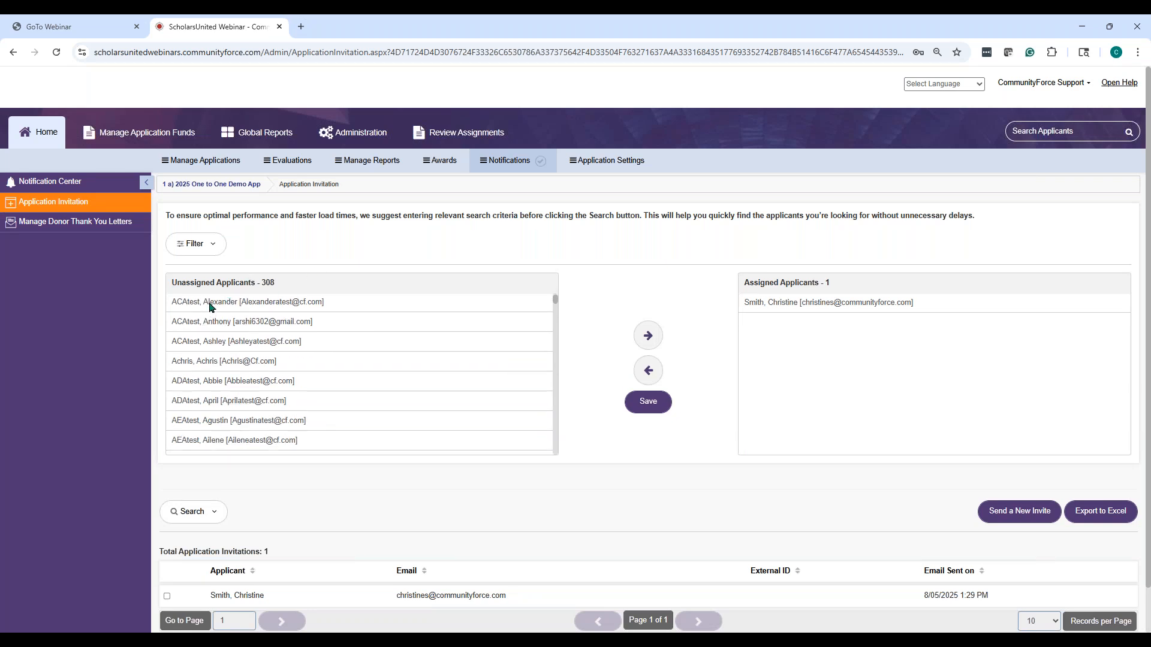
left_click(210, 305)
left_click(211, 326, "ctrl")
left_click(210, 343, "ctrl")
left_click(213, 363, "ctrl")
scroll(231, 377, "down", 3)
left_click(233, 360, "shift")
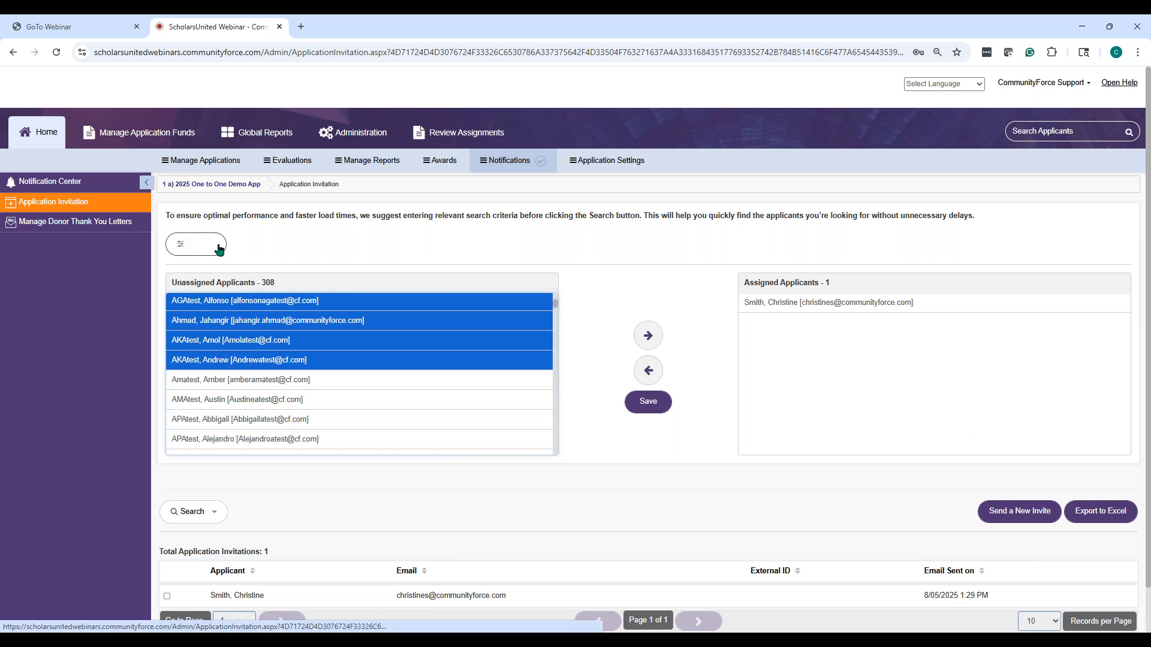
left_click(267, 234)
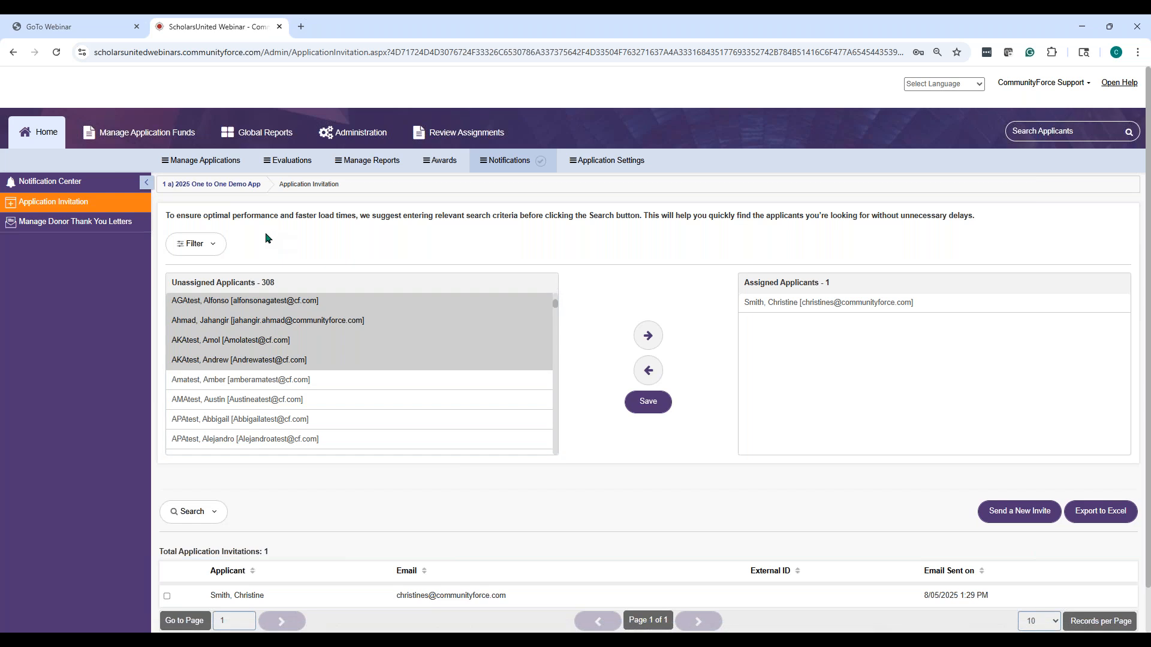
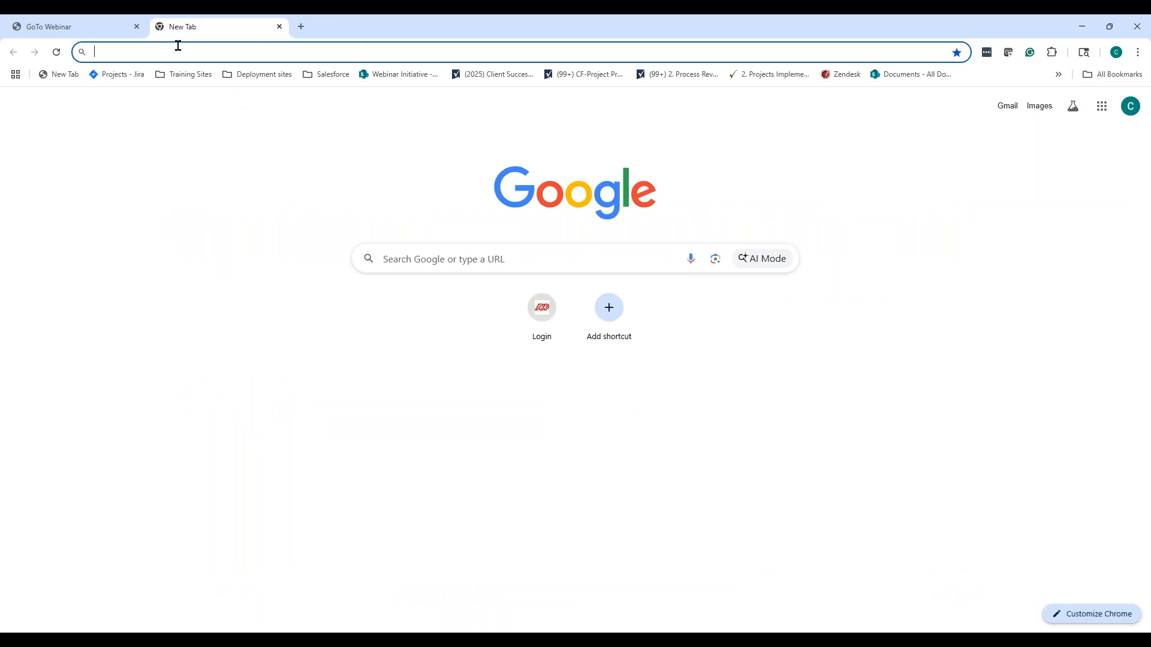
Sign in to the webinar training site with the saved admin credentials and open Administration
left_click(183, 74)
left_click(239, 101)
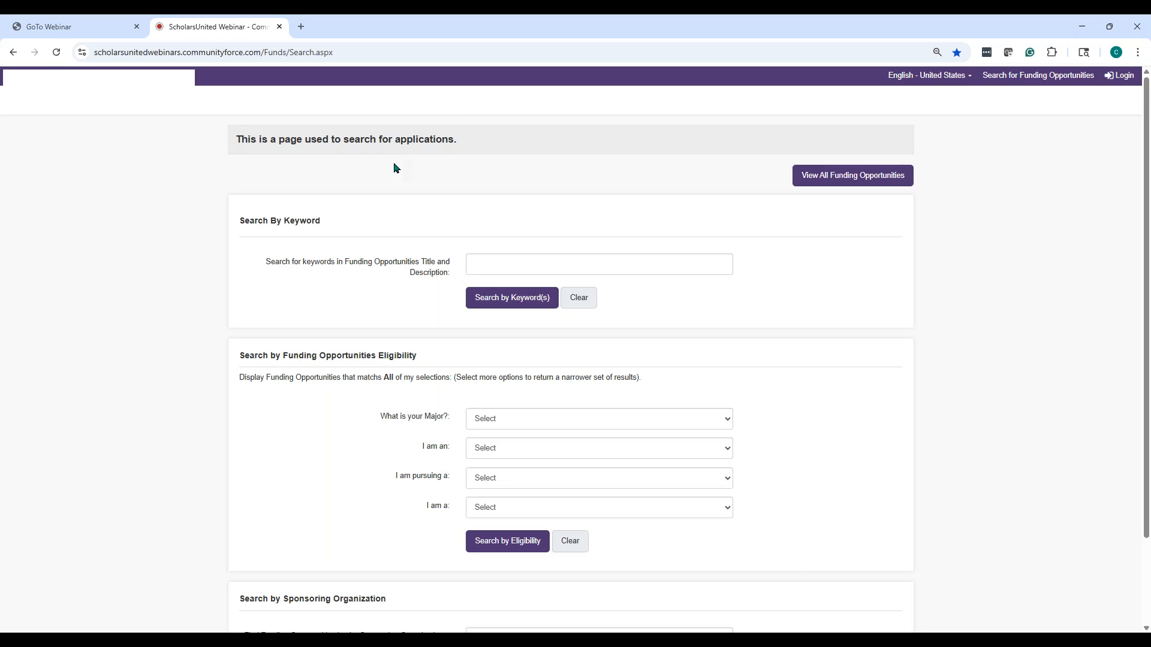
left_click(1128, 76)
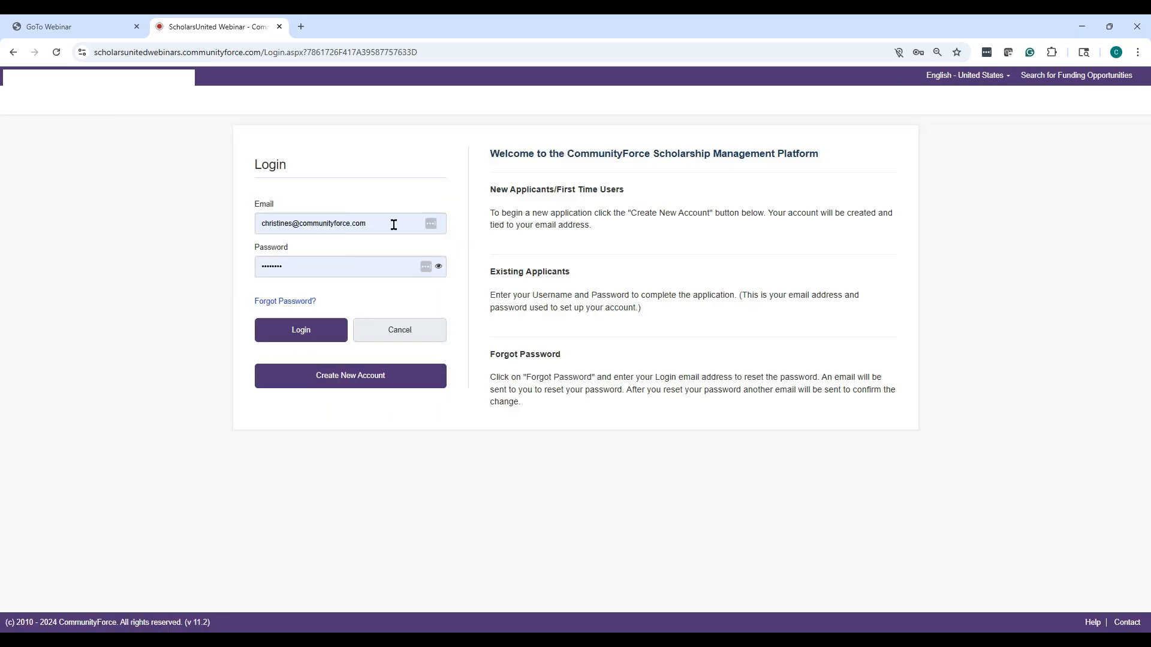
left_click(394, 223)
left_click(510, 179)
left_click(329, 331)
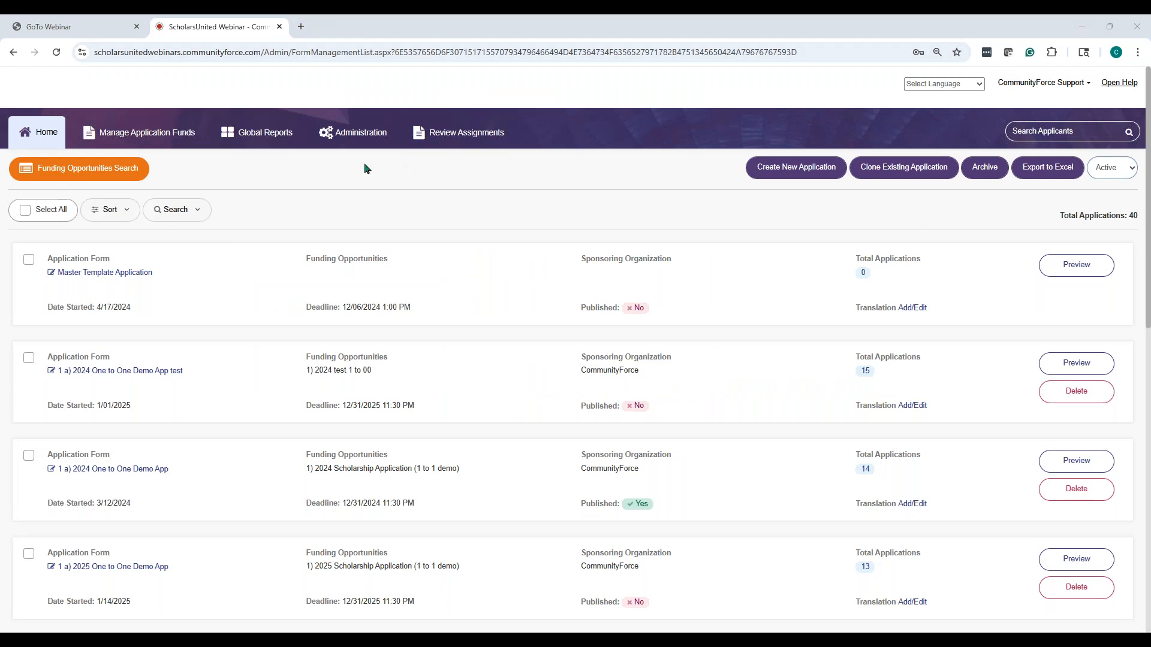
left_click(361, 139)
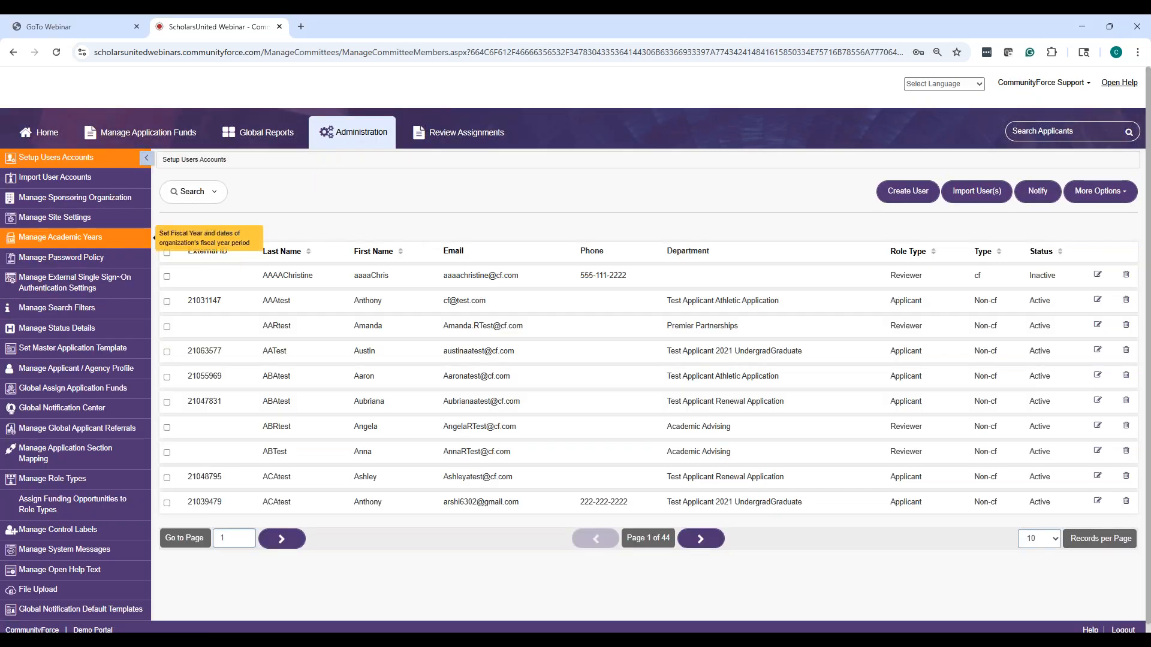
Open Manage Site Settings and expand Referral Settings to check referrals, agency screen and approval are enabled
left_click(81, 222)
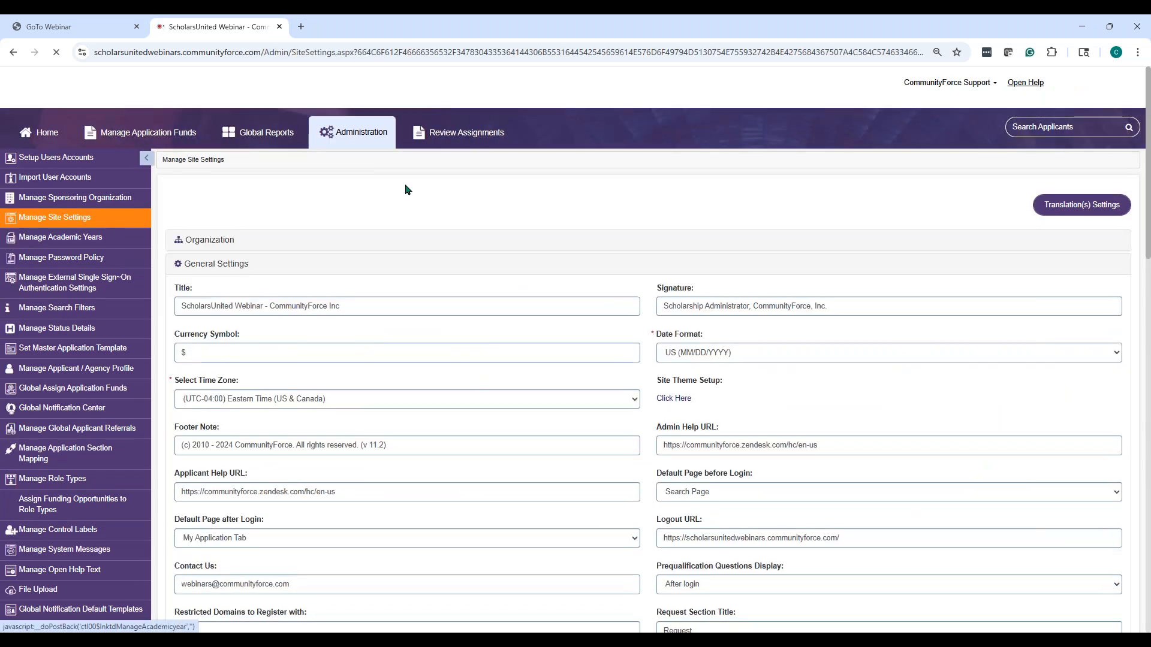
scroll(408, 185, "down", 16)
scroll(410, 185, "up", 14)
scroll(399, 275, "up", 3)
scroll(383, 267, "down", 15)
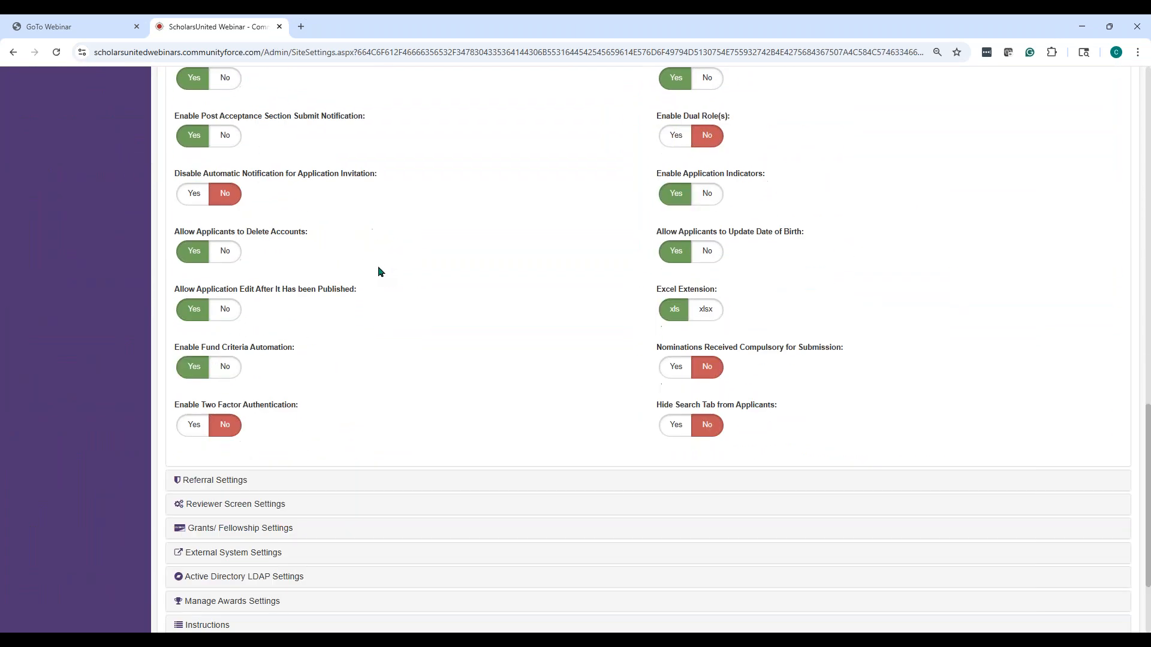
scroll(377, 271, "down", 2)
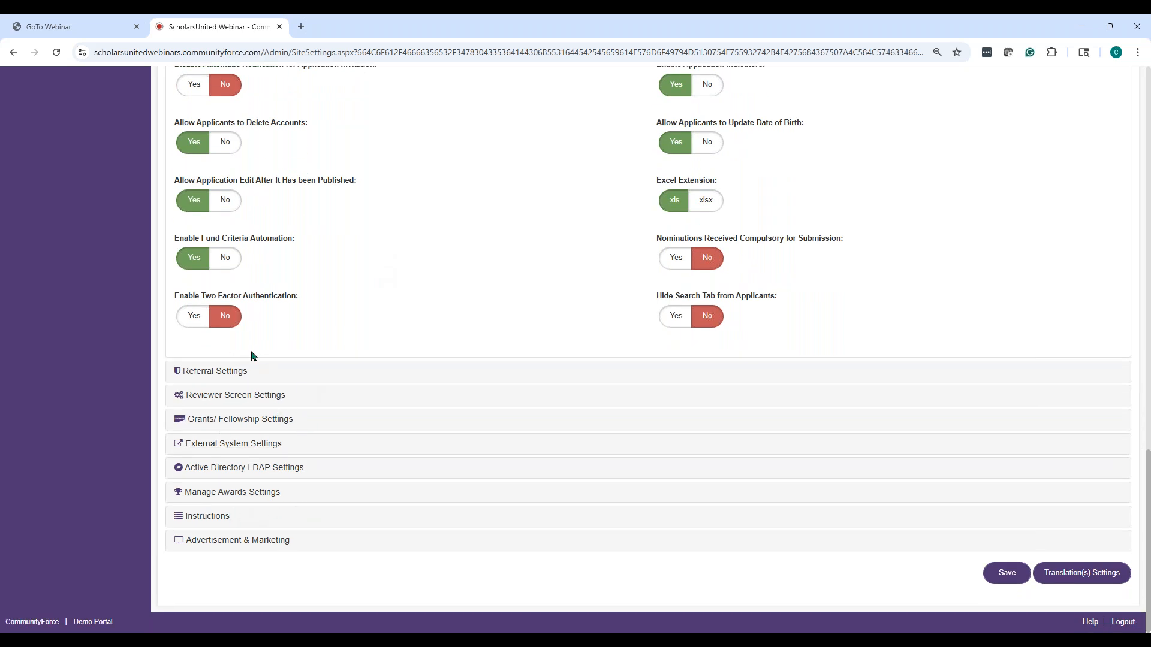
left_click(233, 372)
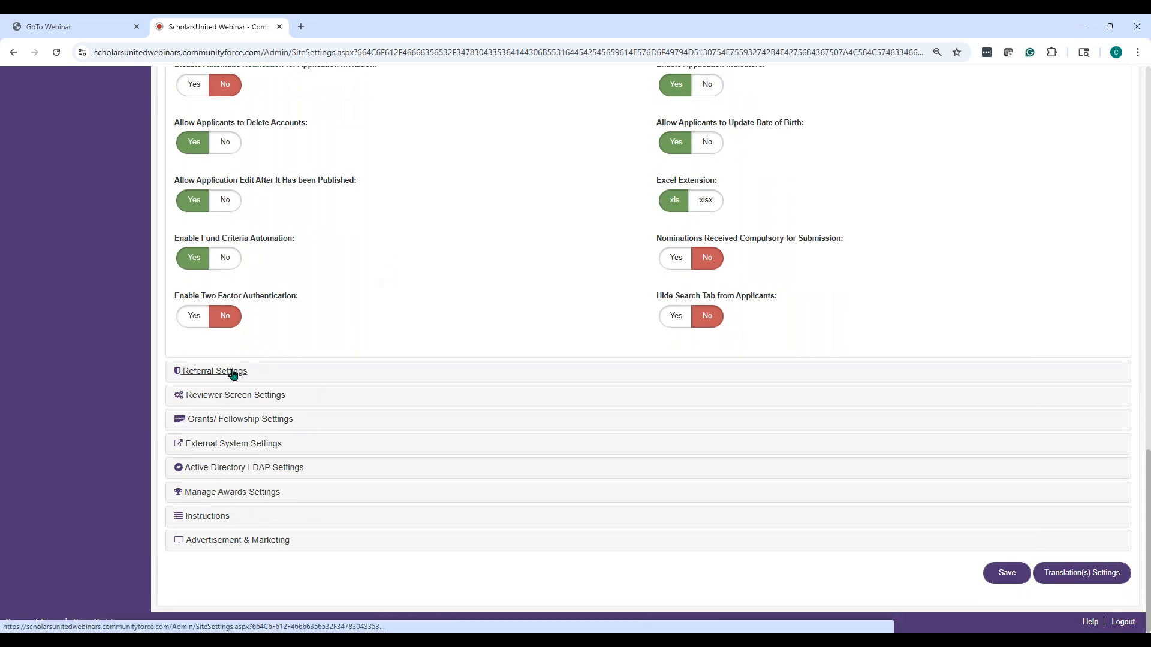
left_click(232, 373)
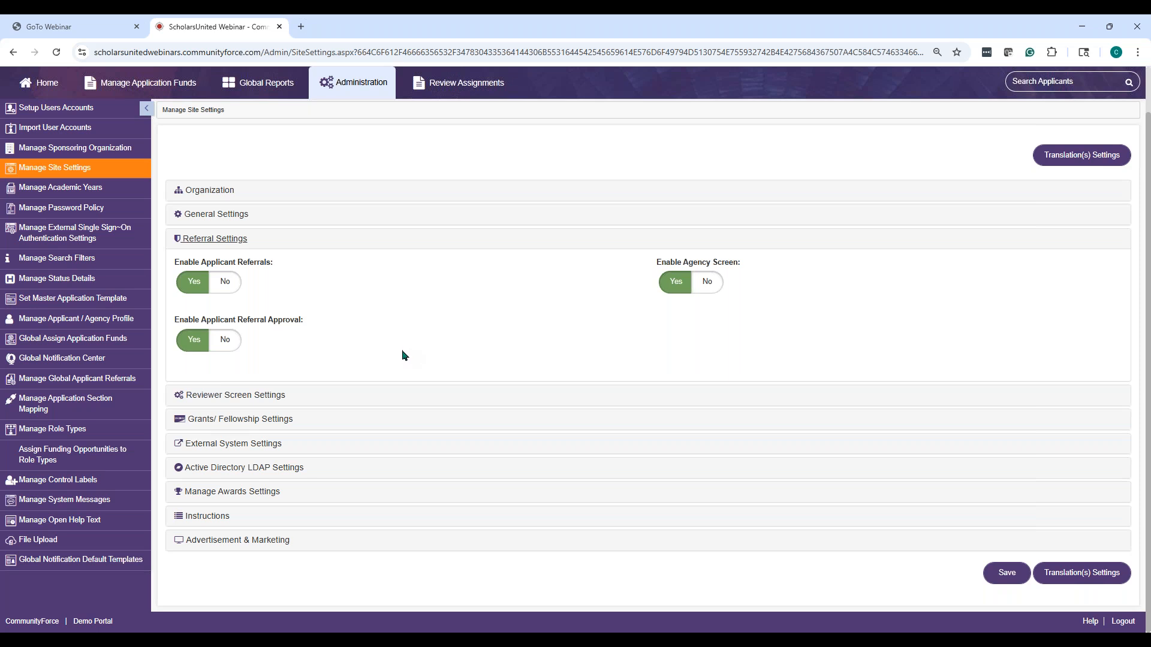
Open Manage Global Applicant Referrals to review the eight referrals and their approval statuses
left_click(62, 379)
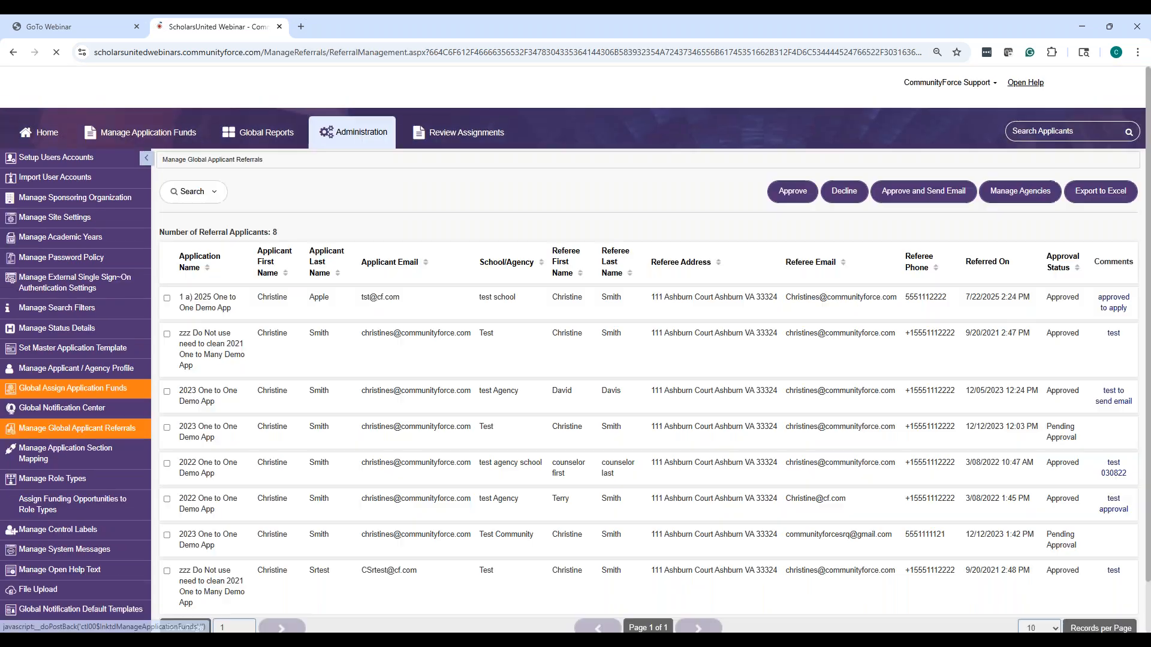
scroll(407, 113, "down", 2)
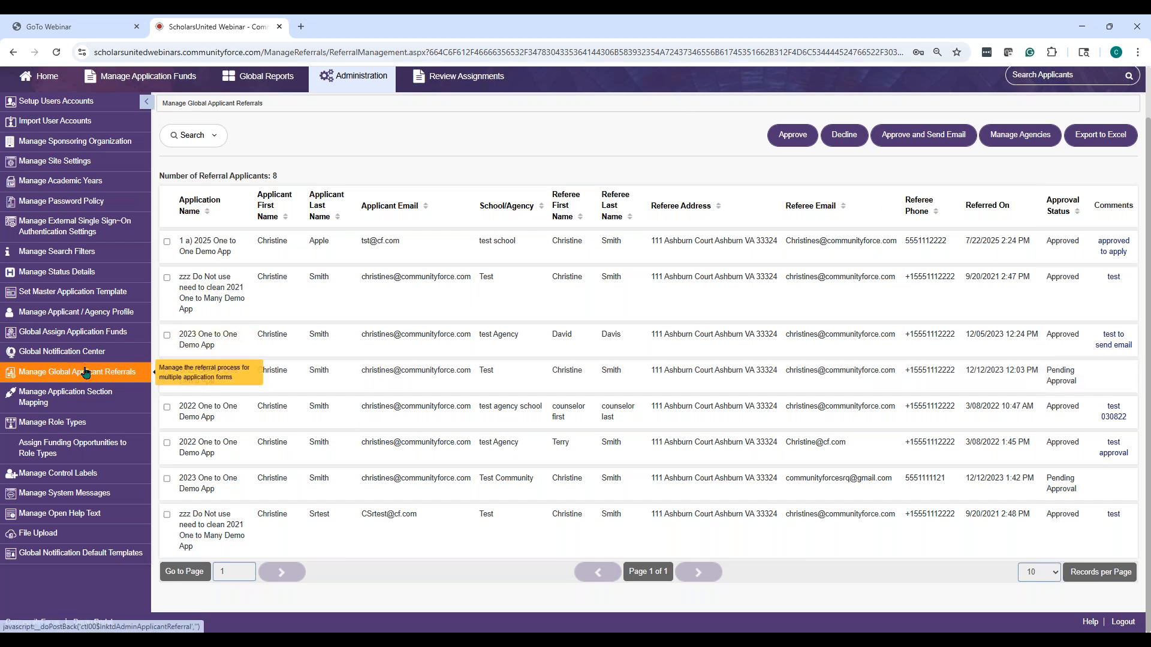
Open 1 a) 2025 One to One Demo App from Home and view its empty Manage Renewal Applicants list
left_click(37, 89)
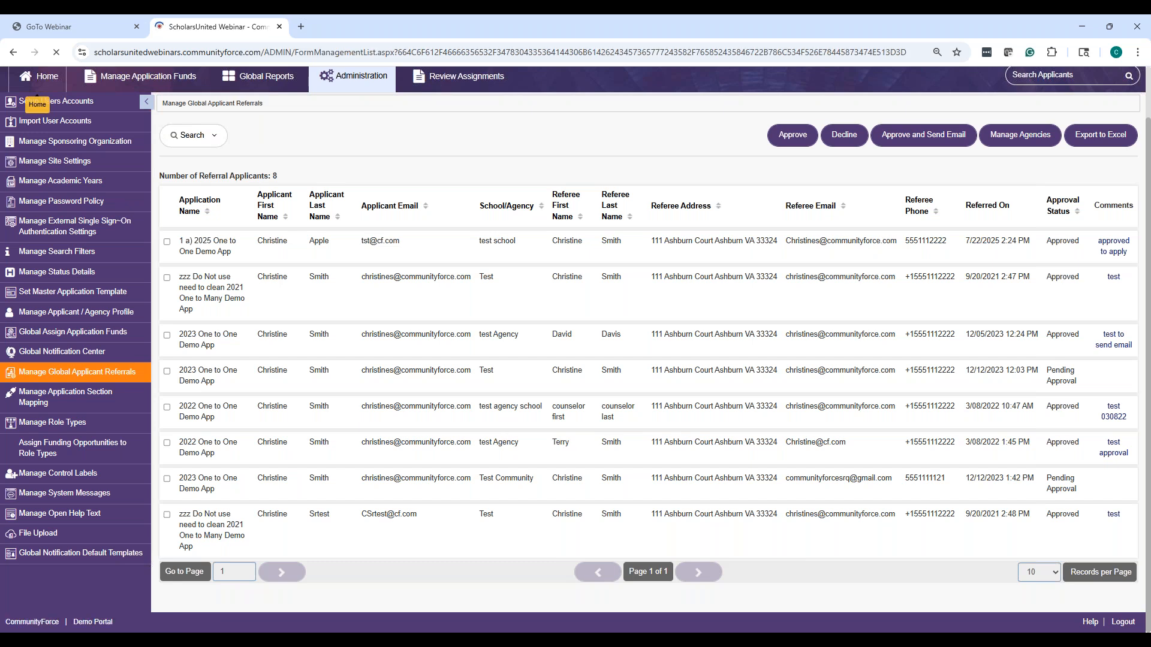
scroll(473, 149, "down", 4)
scroll(149, 270, "down", 1)
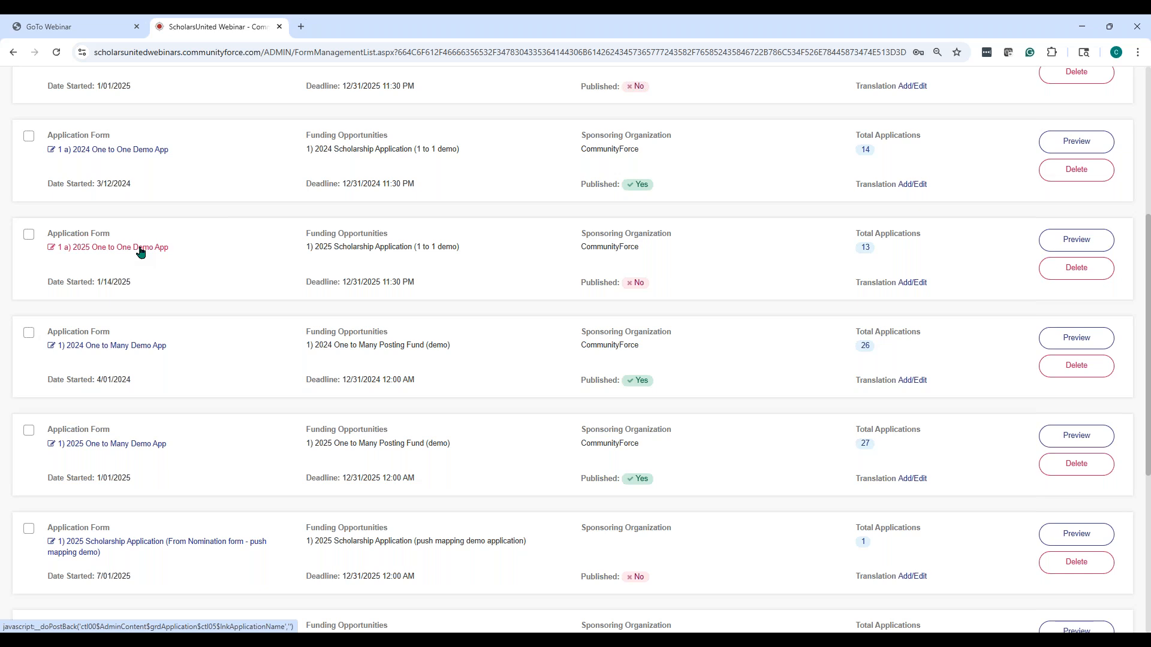
left_click(140, 250)
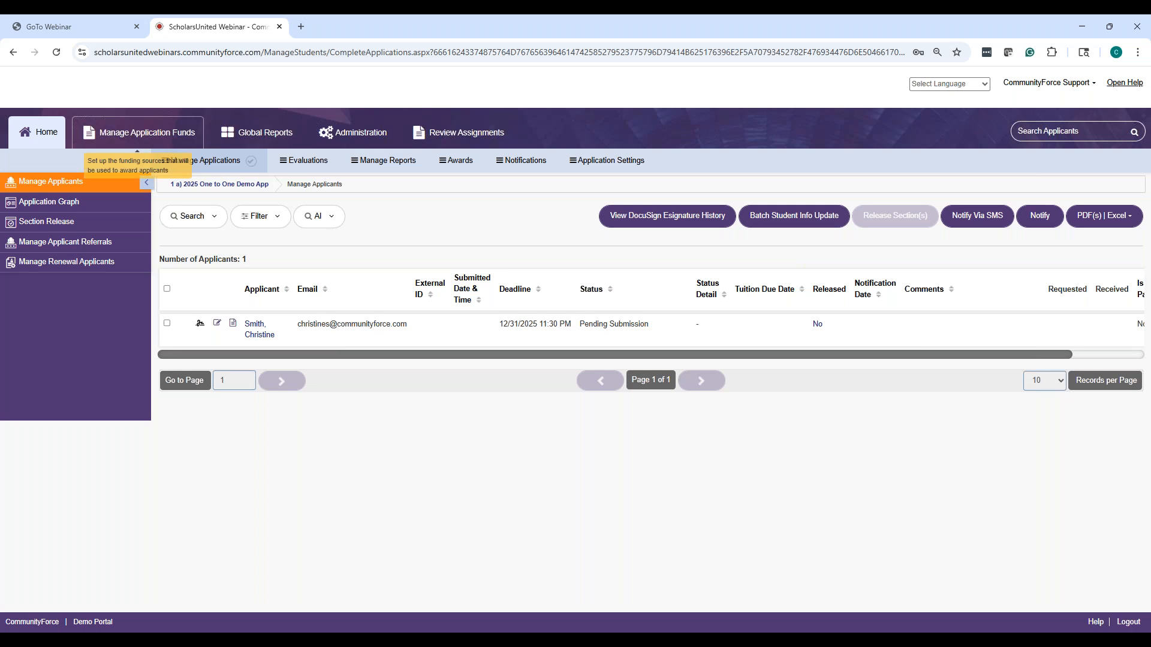
left_click(49, 268)
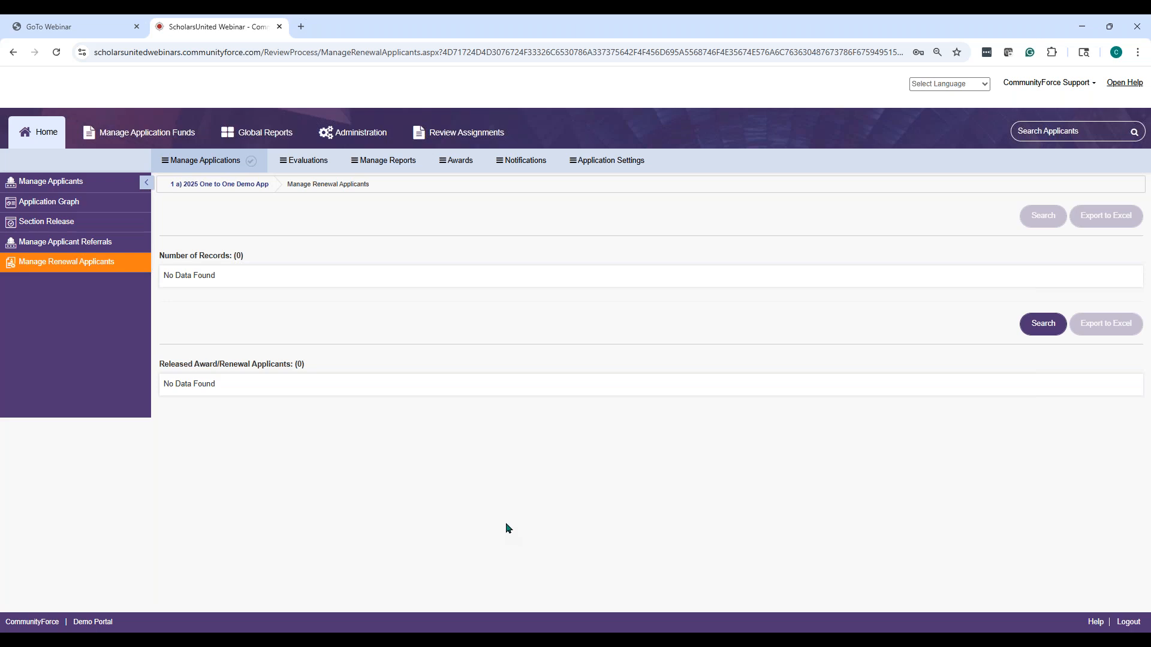
Log out of the admin account and list all 24 public funding opportunities
left_click(1089, 82)
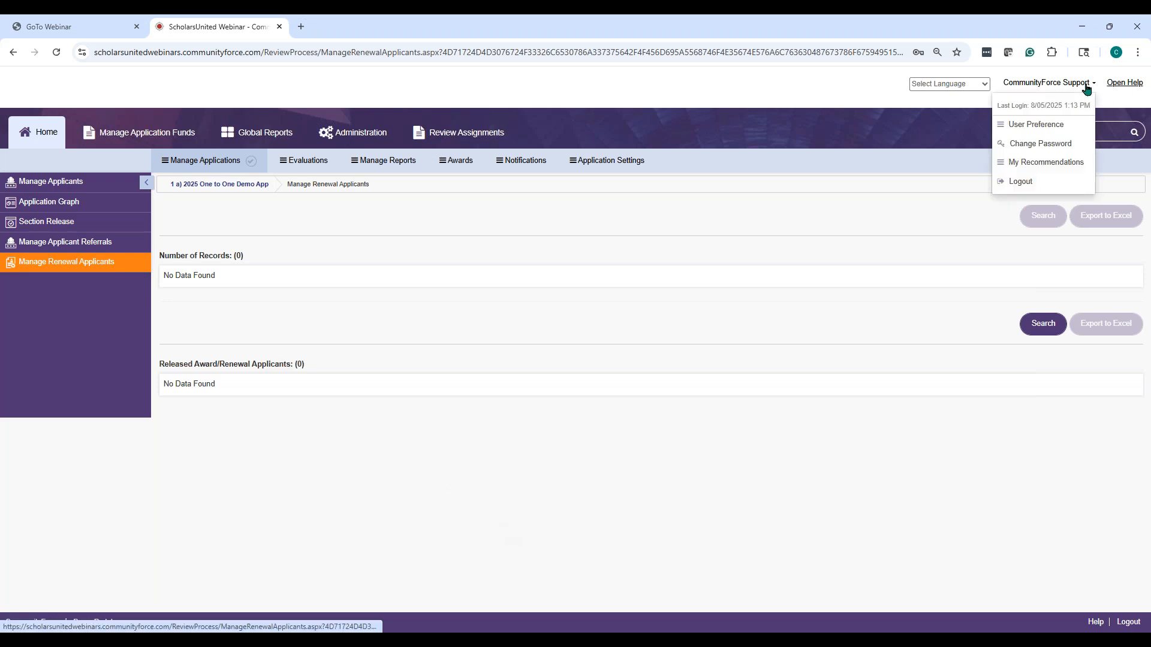
left_click(1017, 184)
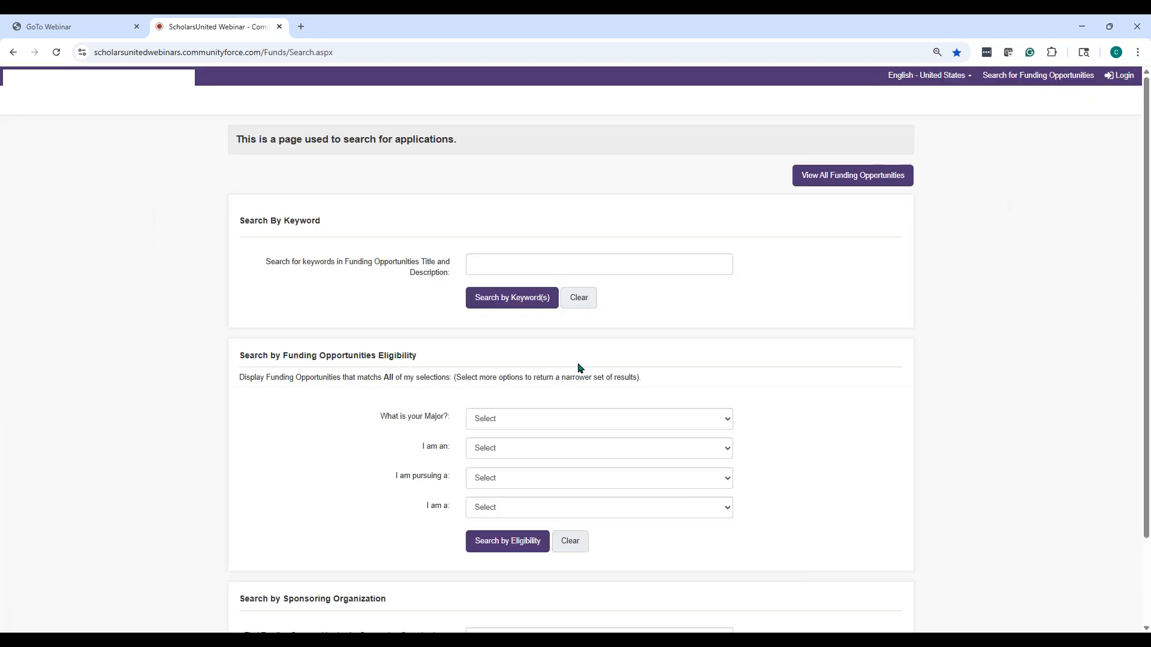
left_click(861, 180)
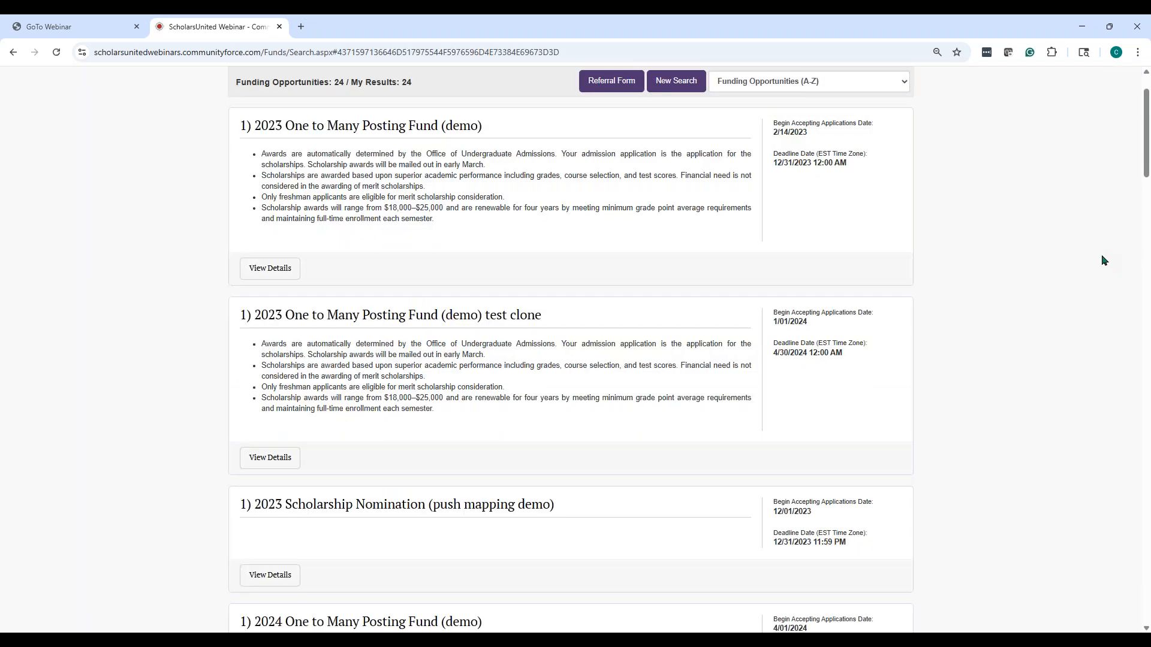
scroll(1112, 267, "up", 2)
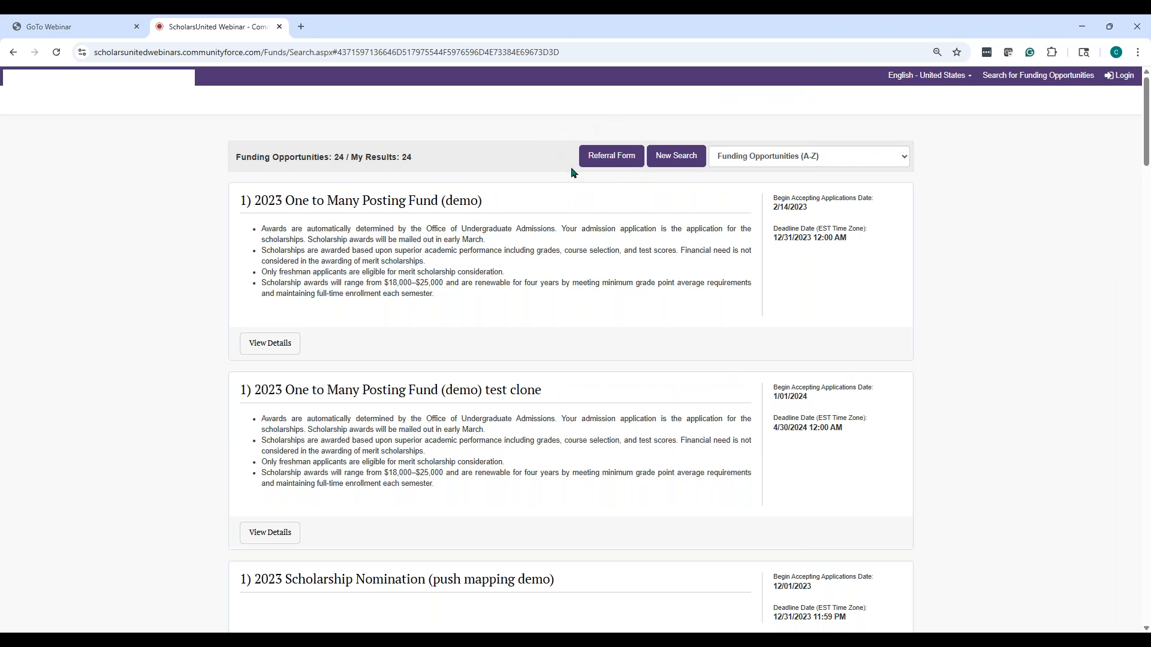
left_click(590, 167)
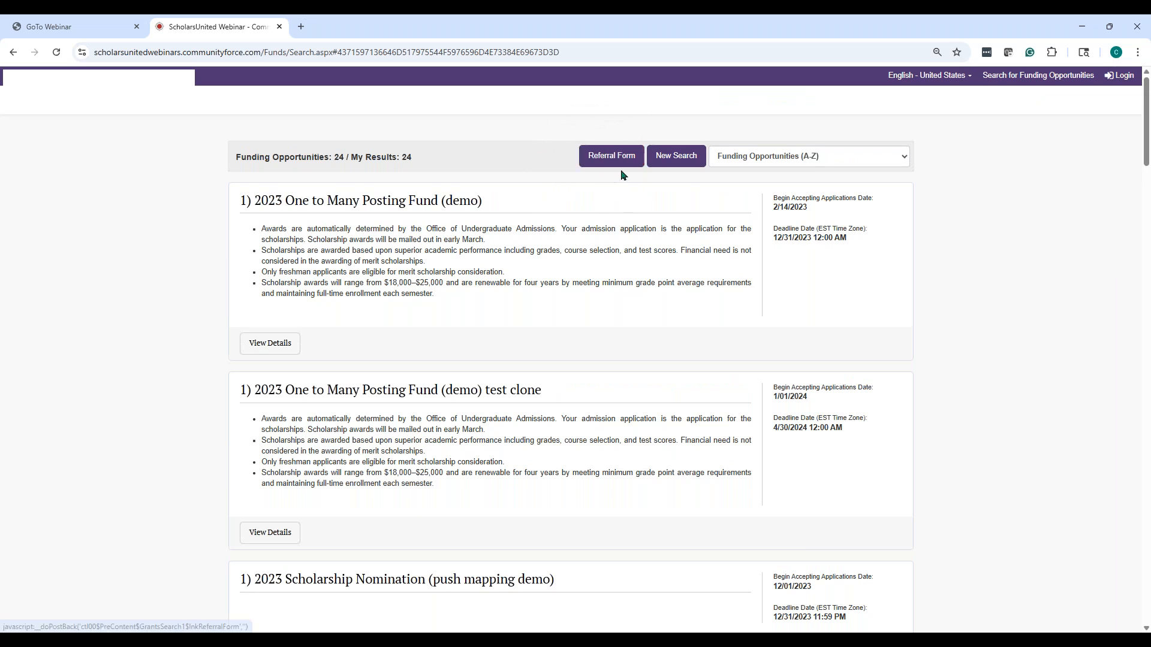
Start a referral for 1) 2025 Scholarship Application (1 to 1 demo) with the applicant's name and autofilled address
left_click(619, 163)
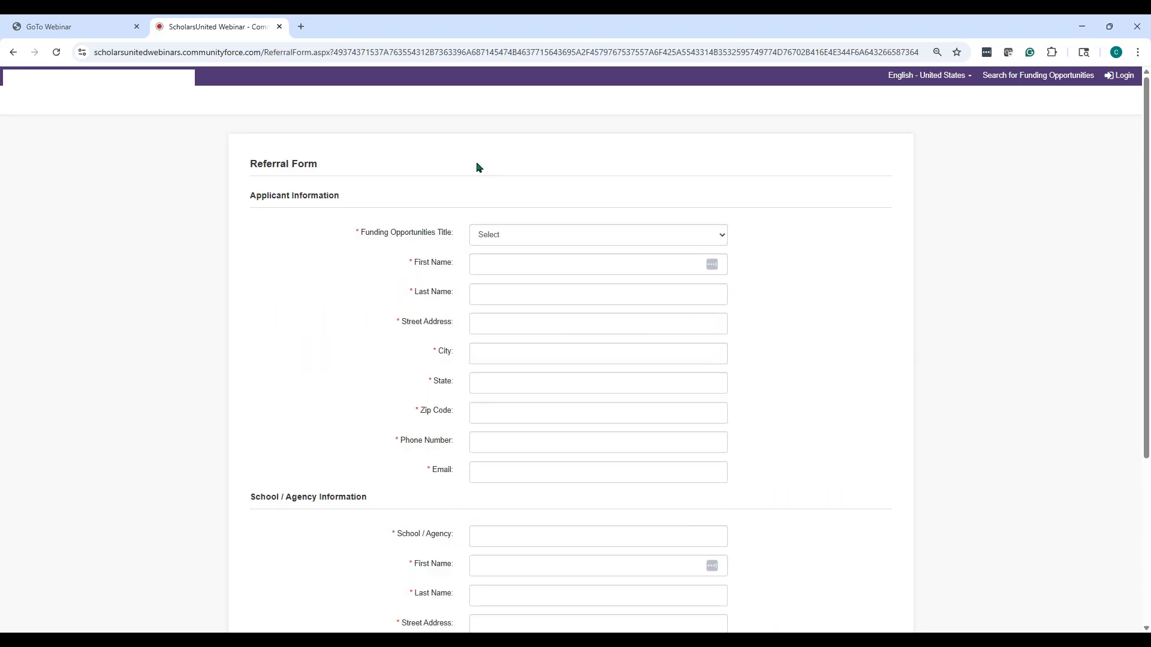
left_click(518, 235)
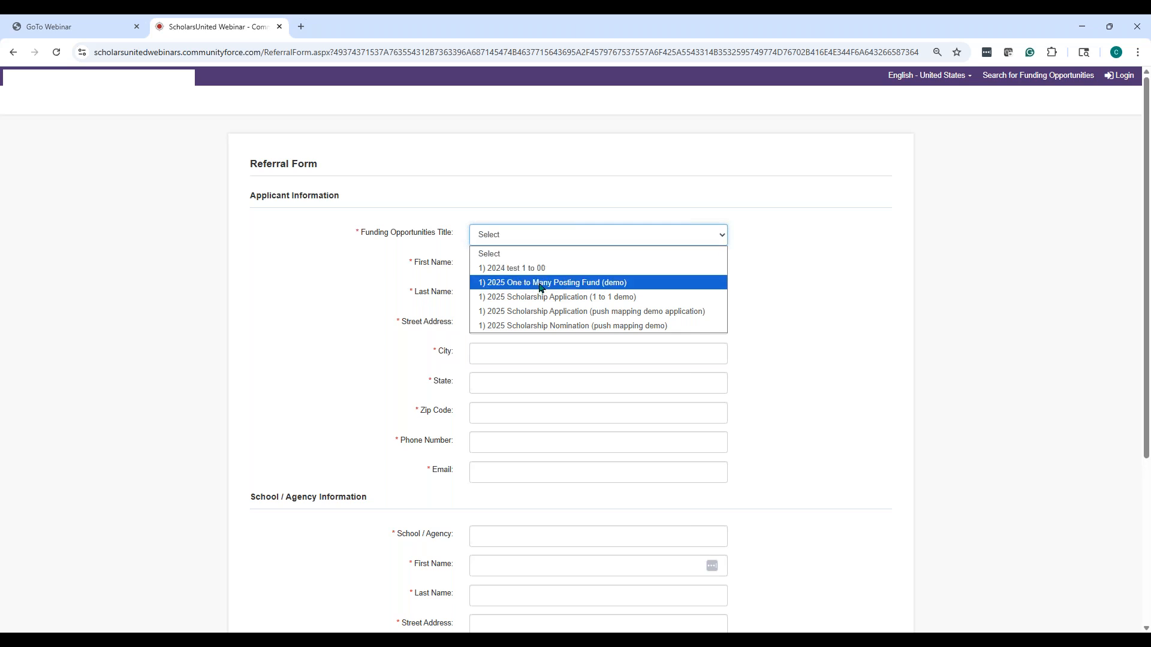
left_click(562, 297)
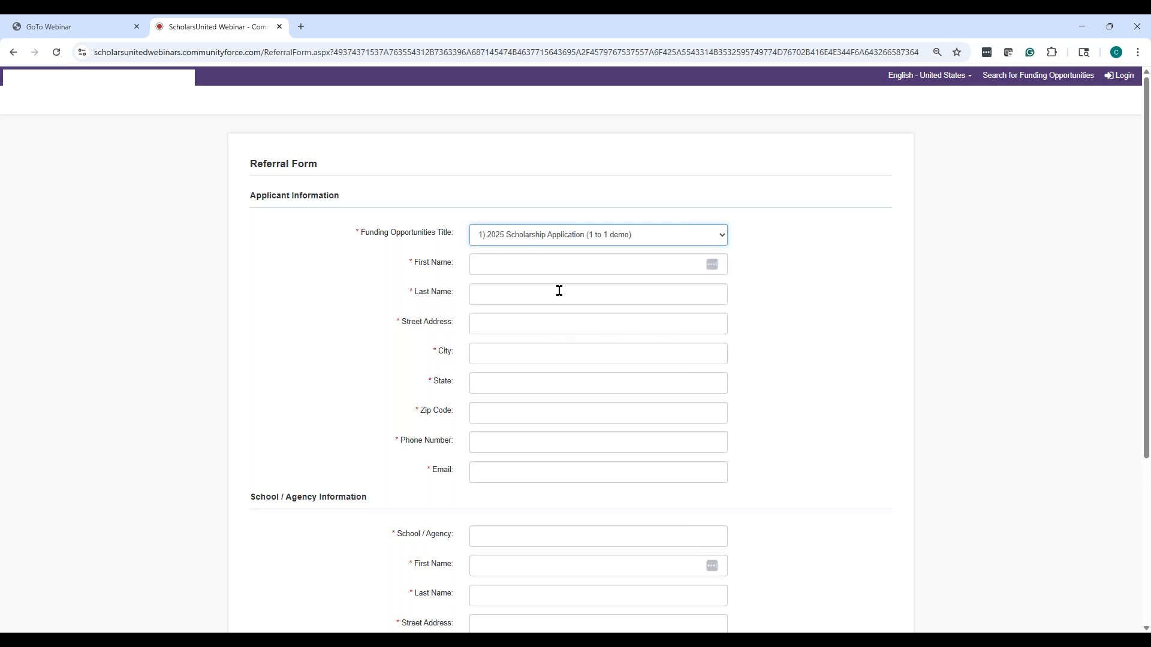
left_click(538, 263)
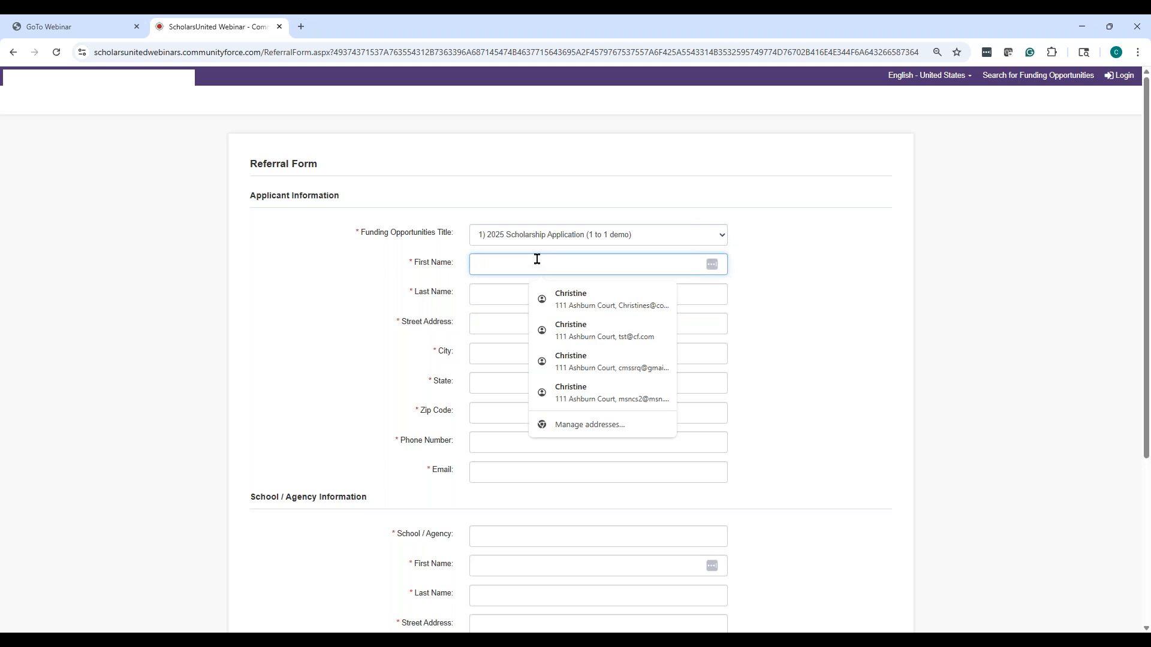
type("v")
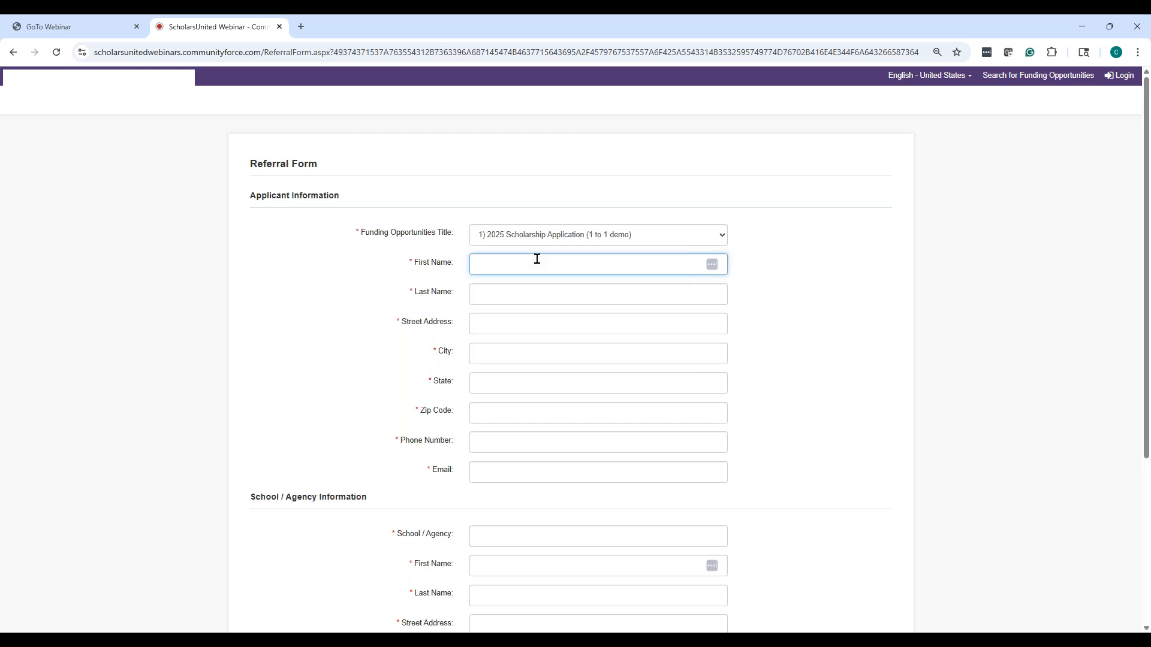
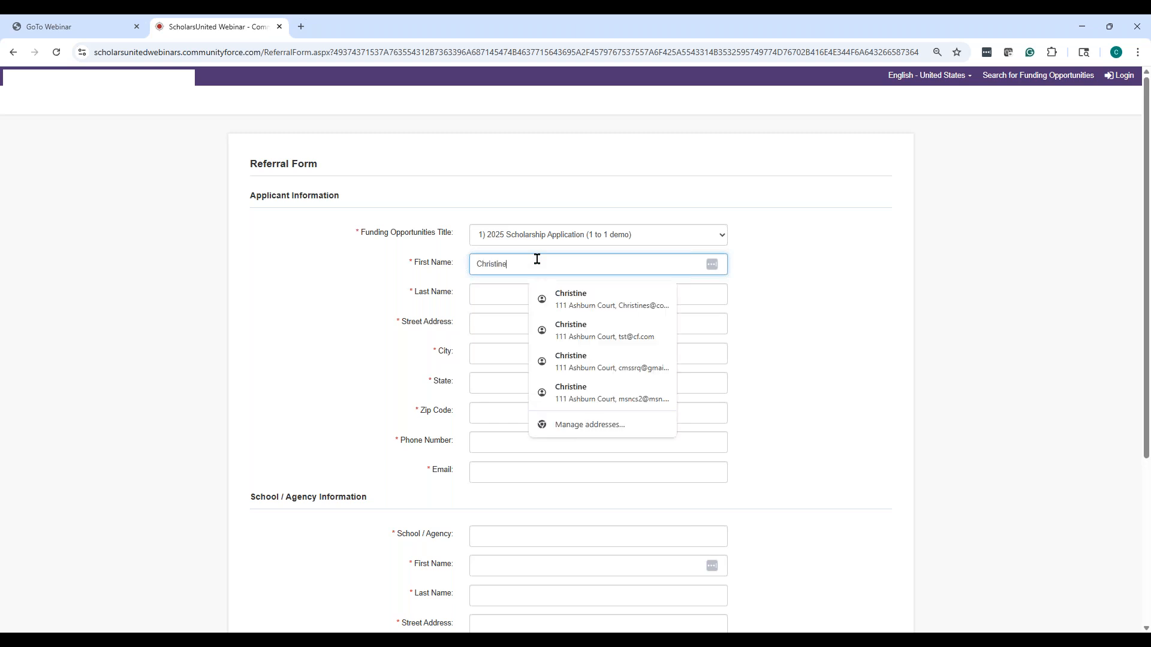
left_click(497, 293)
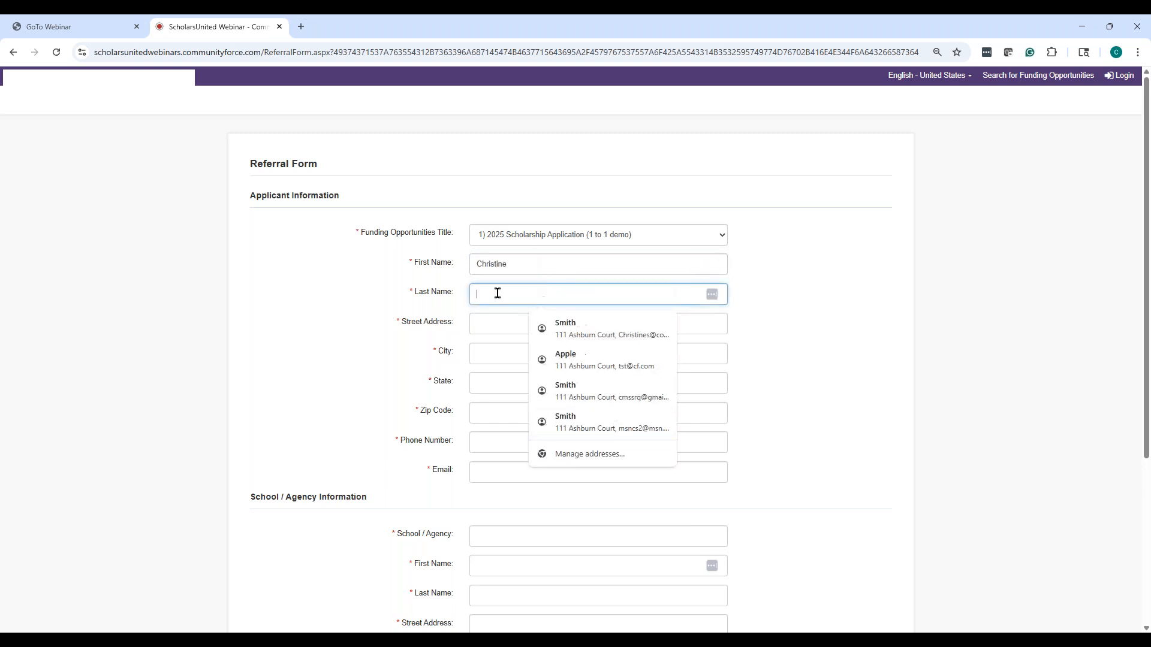
left_click(500, 322)
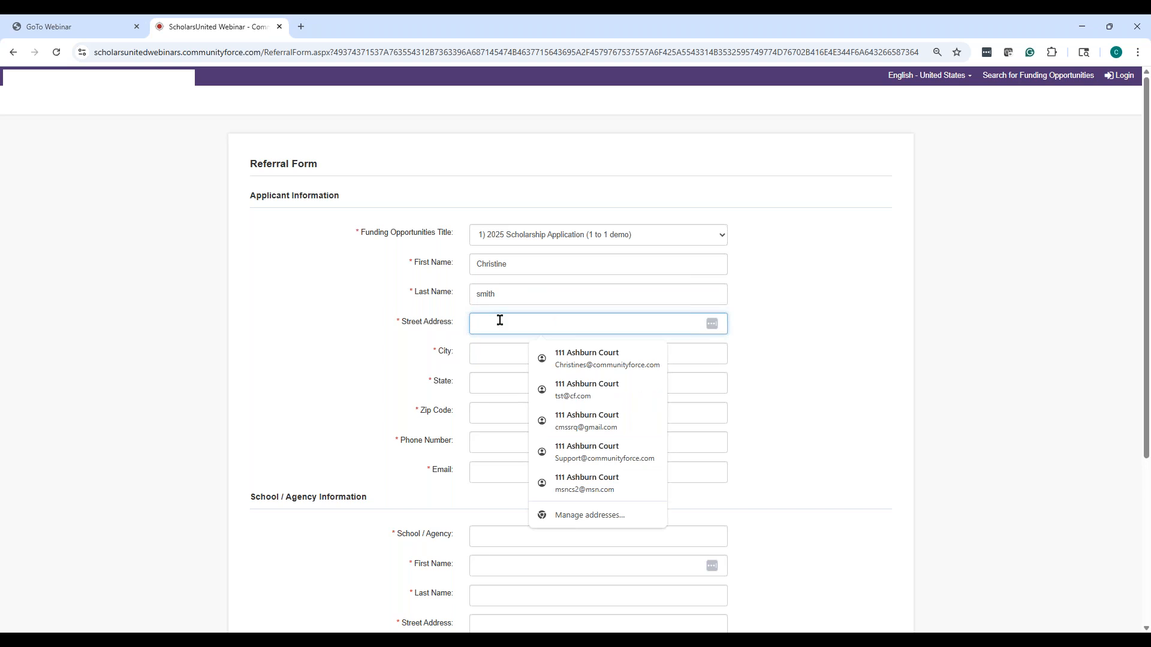
left_click(588, 360)
scroll(664, 372, "down", 3)
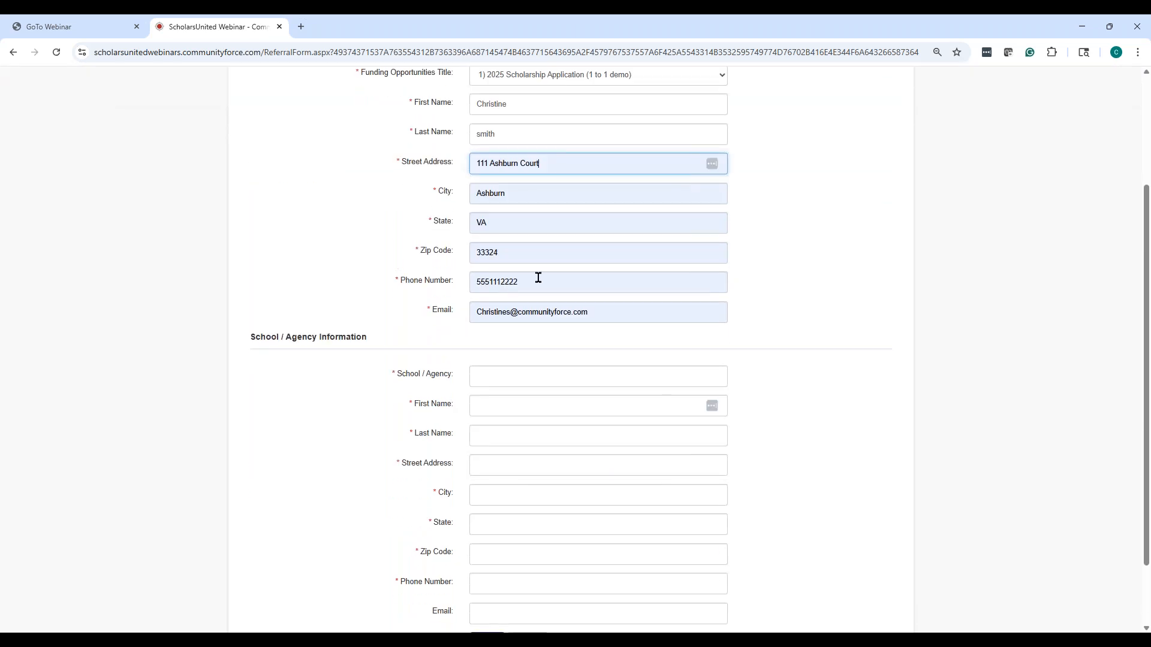
scroll(570, 288, "down", 2)
Enter 'test school' as the School / Agency name, fixing the typos along the way
left_click(502, 297)
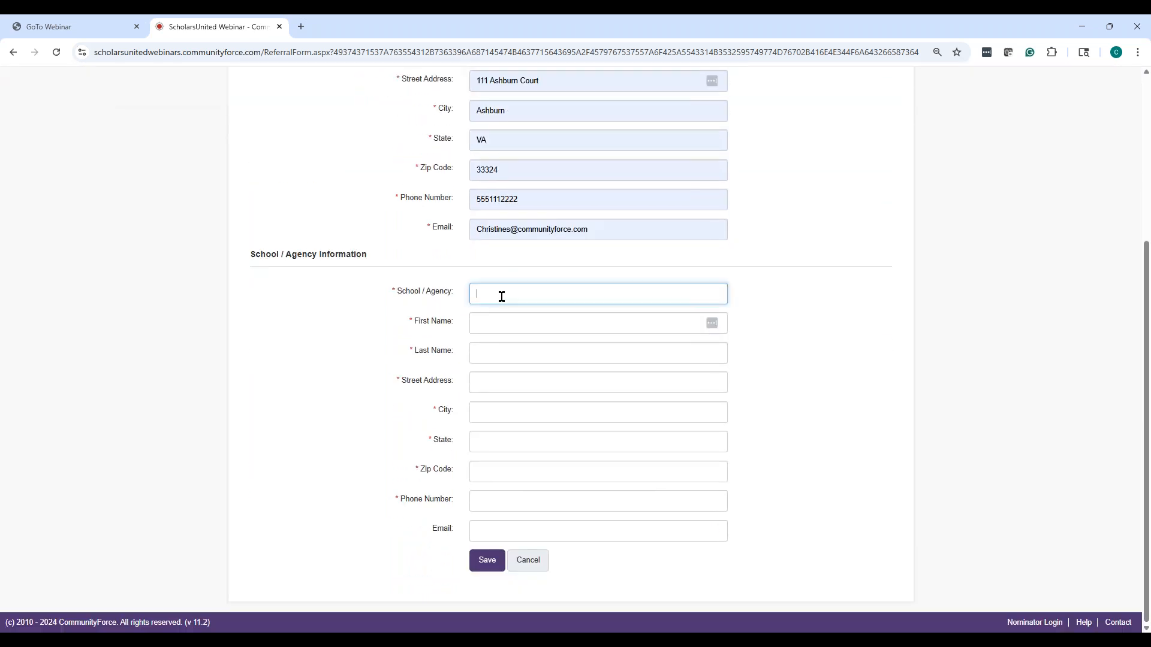
type("trst")
double_click(480, 293)
type("ts")
key("BackSpace")
key("BackSpace")
type("est")
key("BackSpace")
key("BackSpace")
key("BackSpace")
type("test")
left_click(533, 290)
double_click(492, 293)
type("scho")
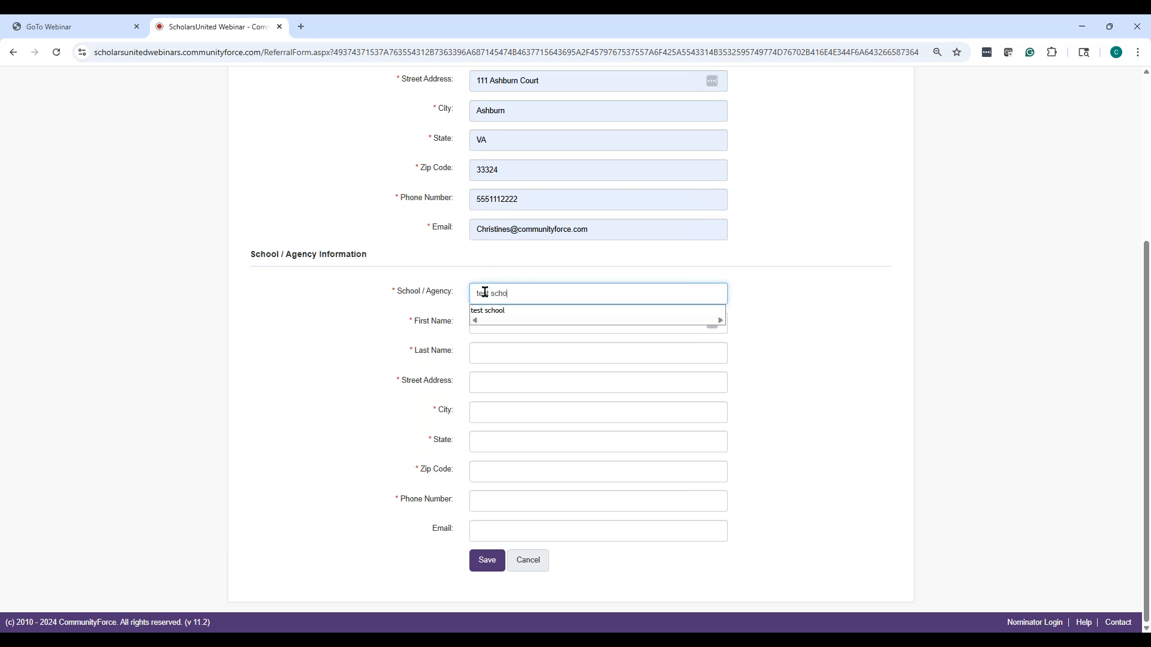
type("l")
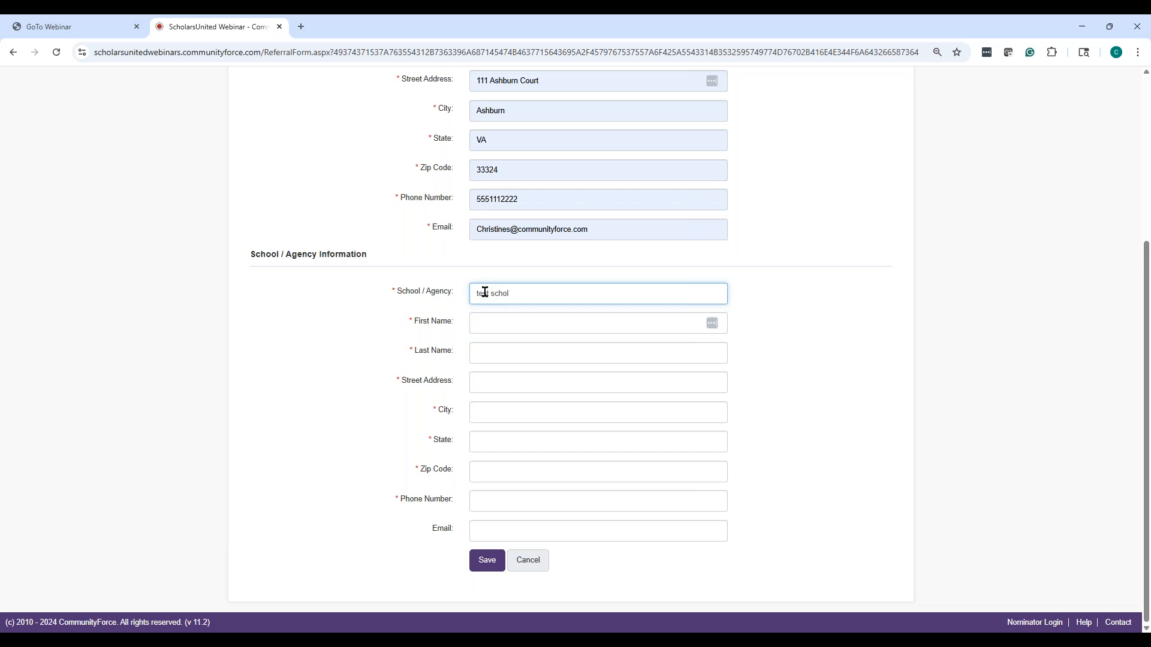
key("BackSpace")
left_click(516, 318)
Autofill the agency contact's name, address and phone, and replace the contact e-mail
left_click(514, 322)
left_click(535, 358)
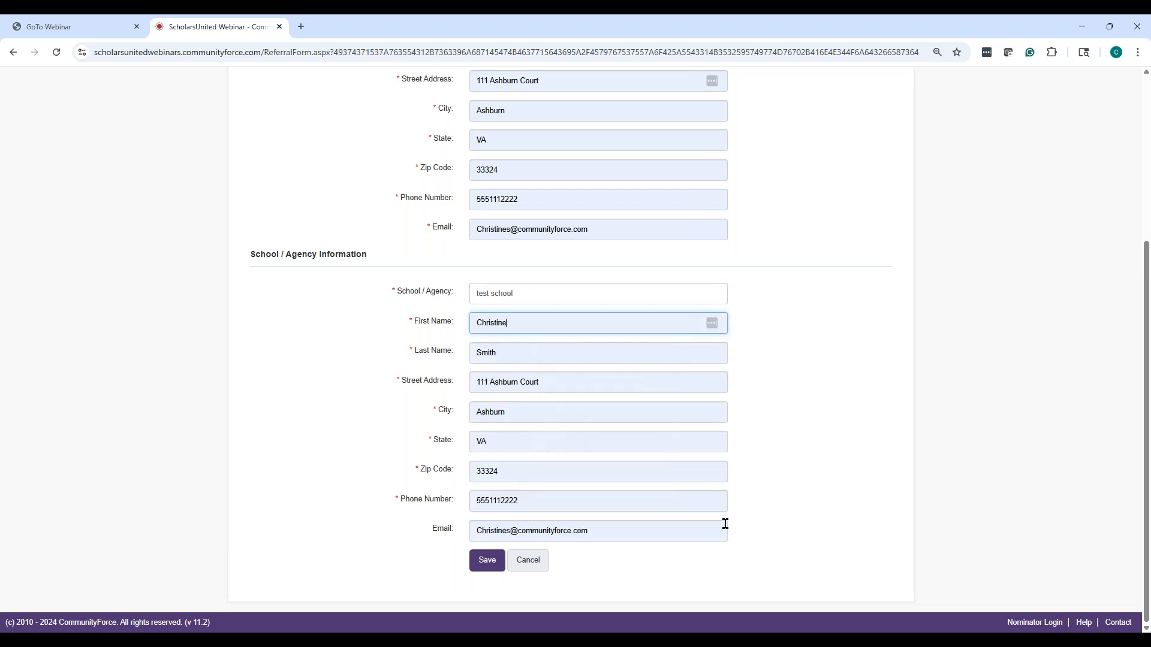
left_click_drag(606, 532, 471, 523)
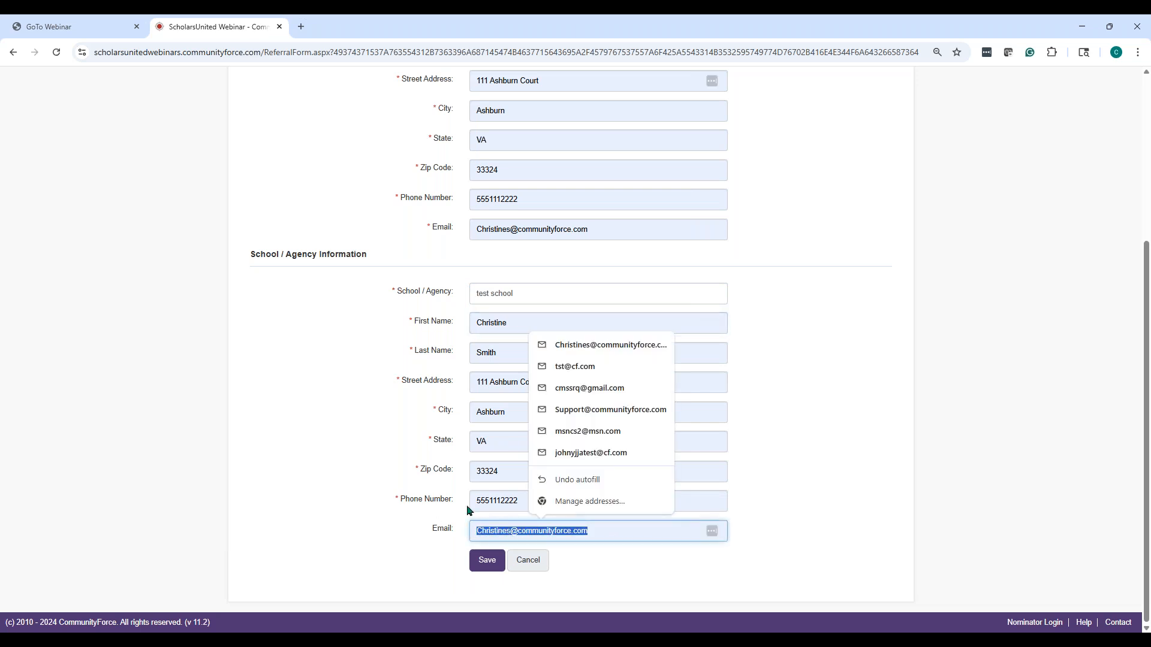
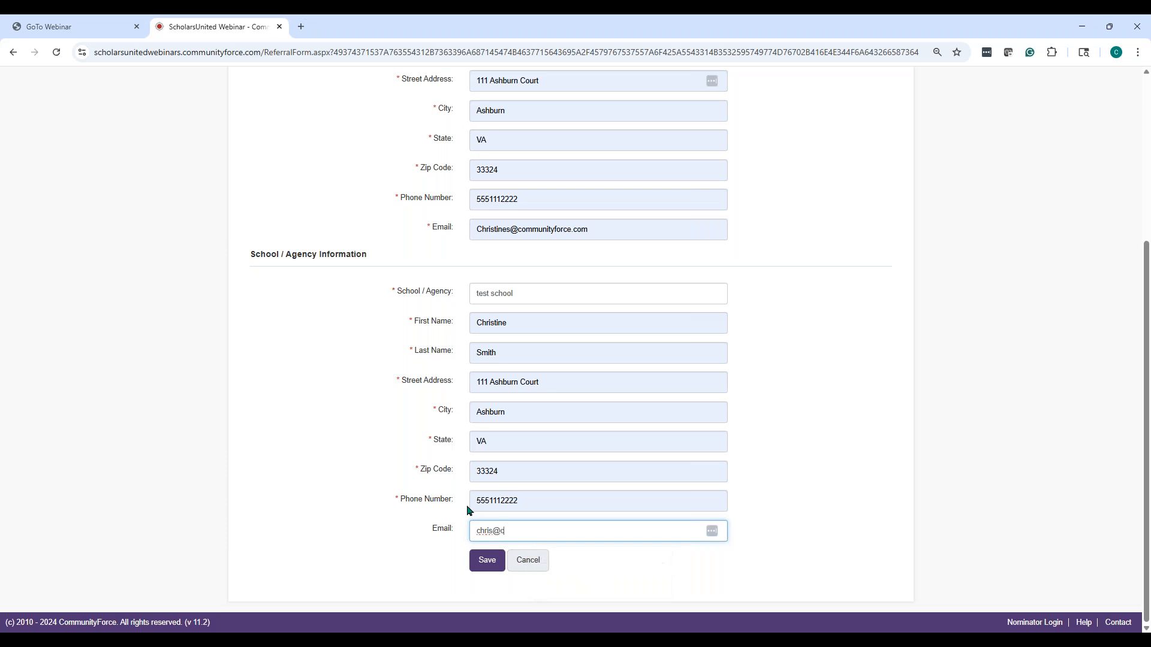
Save the referral, acknowledge the success alert, and decline Chrome's save-address prompt
left_click(476, 566)
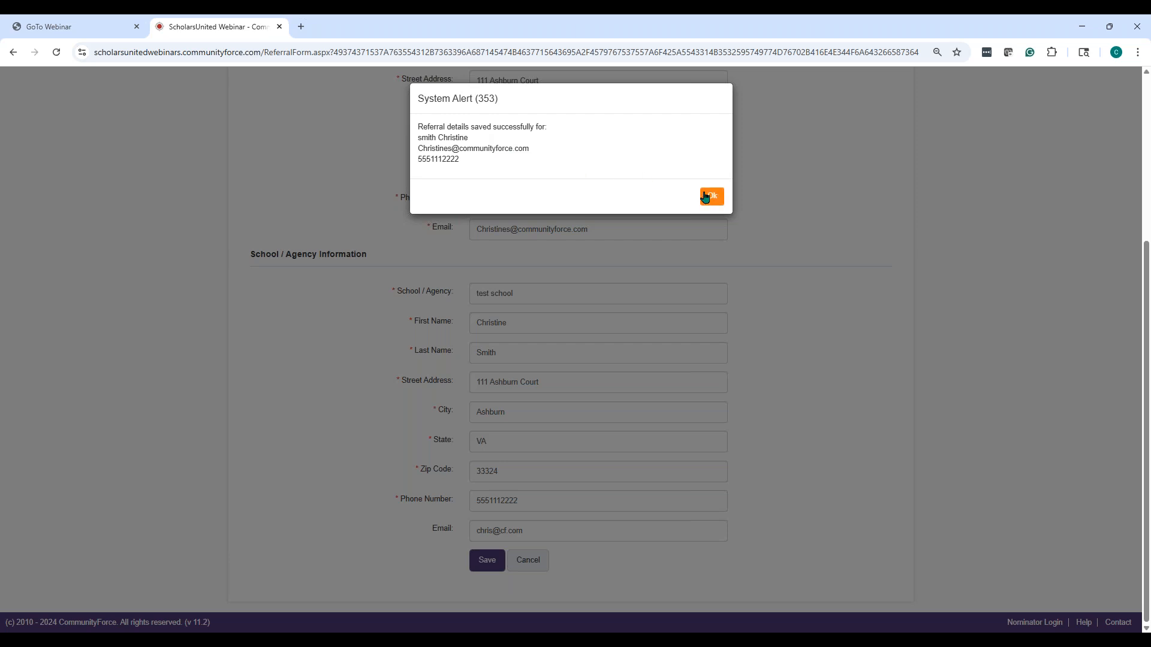
left_click(708, 197)
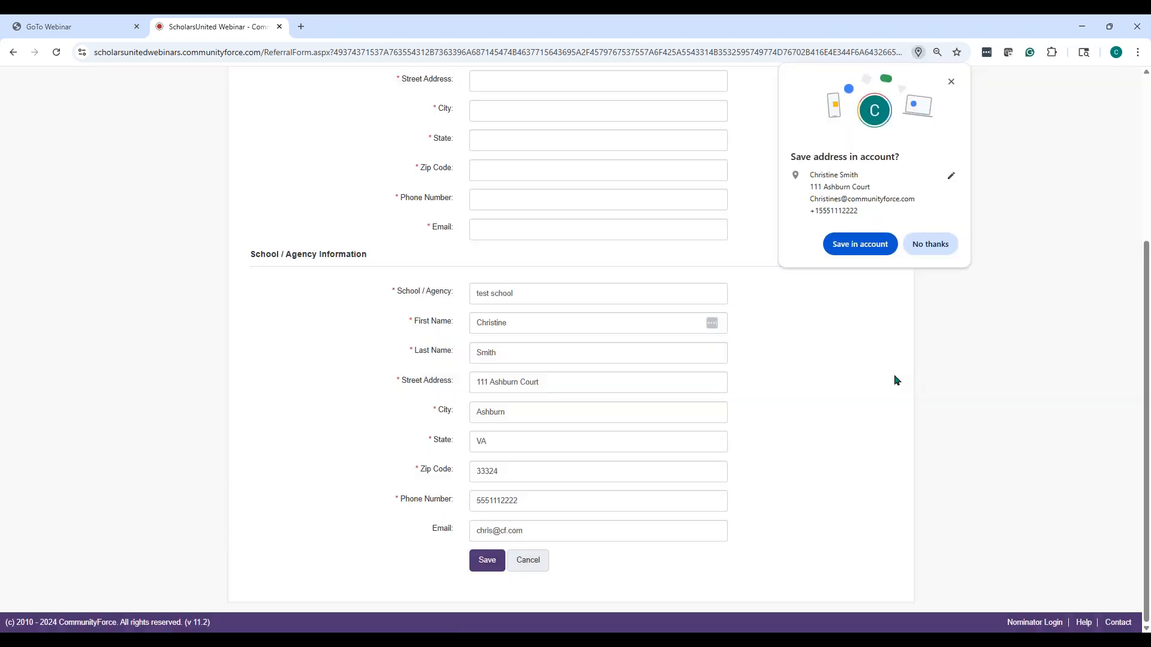
scroll(894, 374, "up", 4)
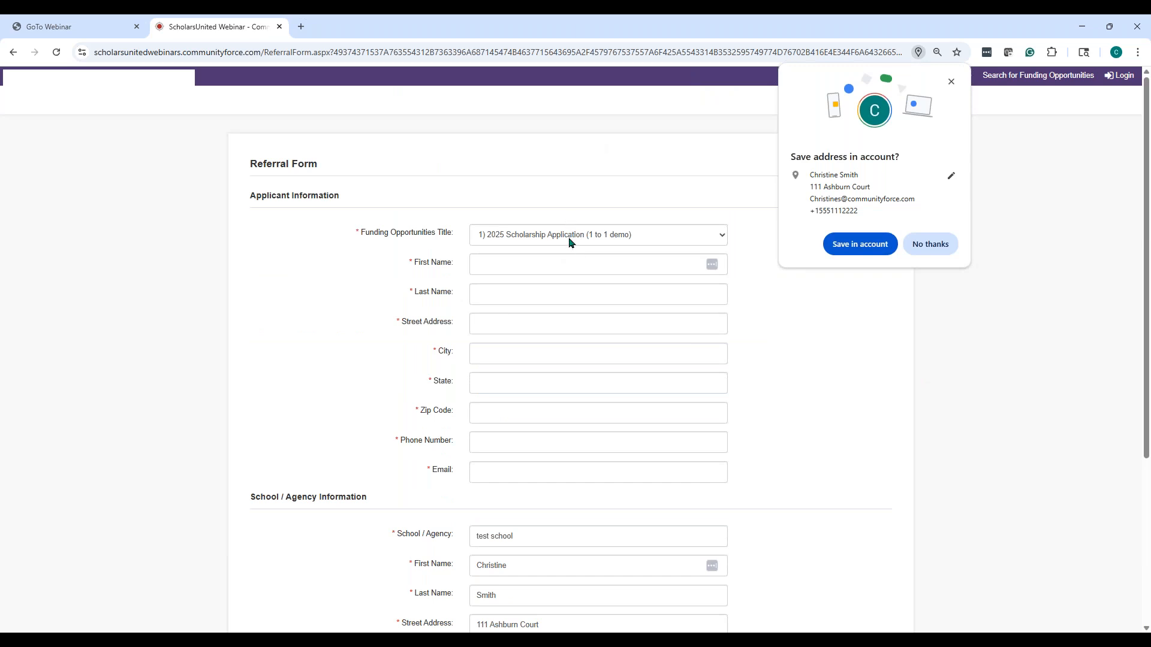
left_click(949, 248)
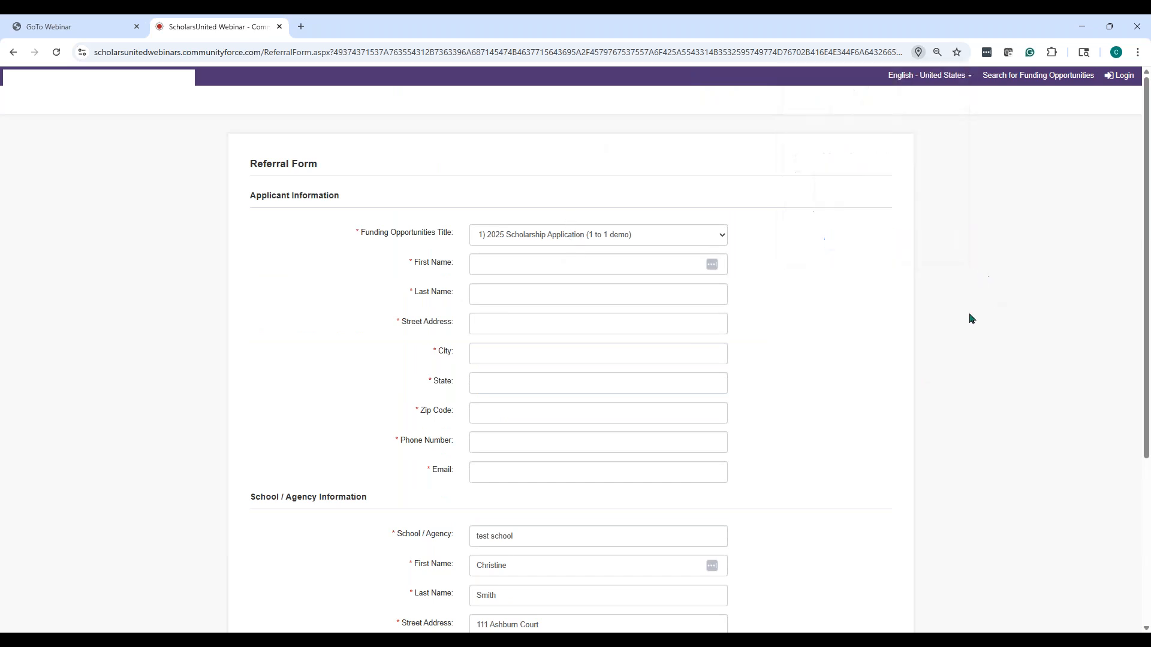
scroll(508, 393, "down", 4)
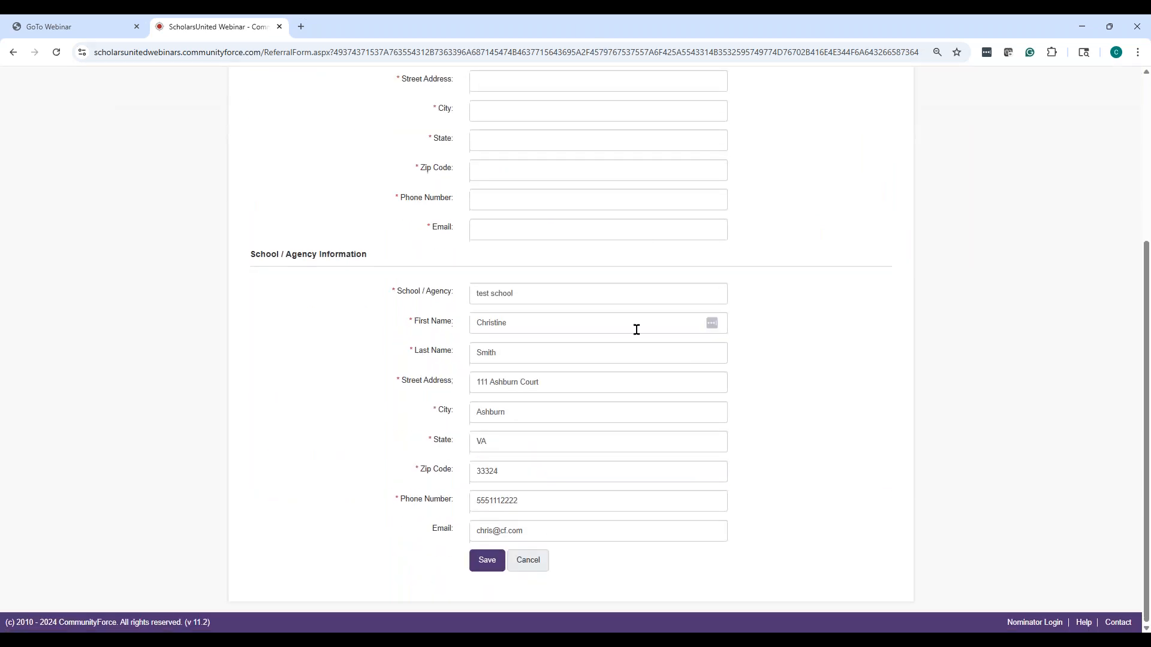
scroll(636, 329, "up", 4)
scroll(604, 329, "down", 4)
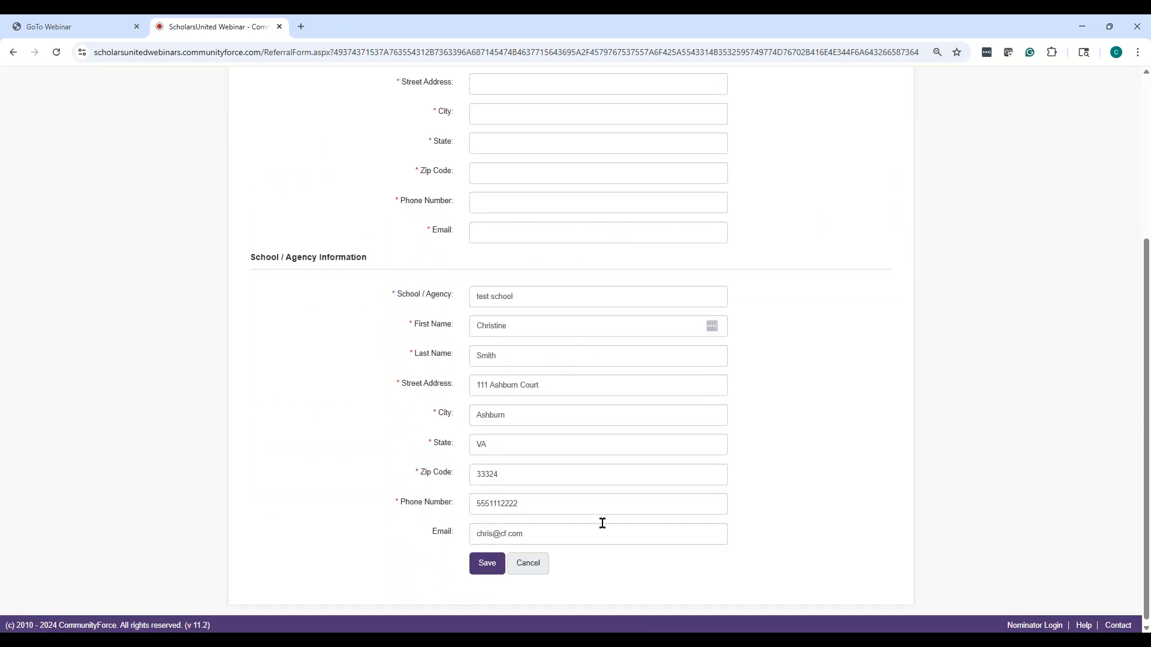
scroll(603, 524, "up", 4)
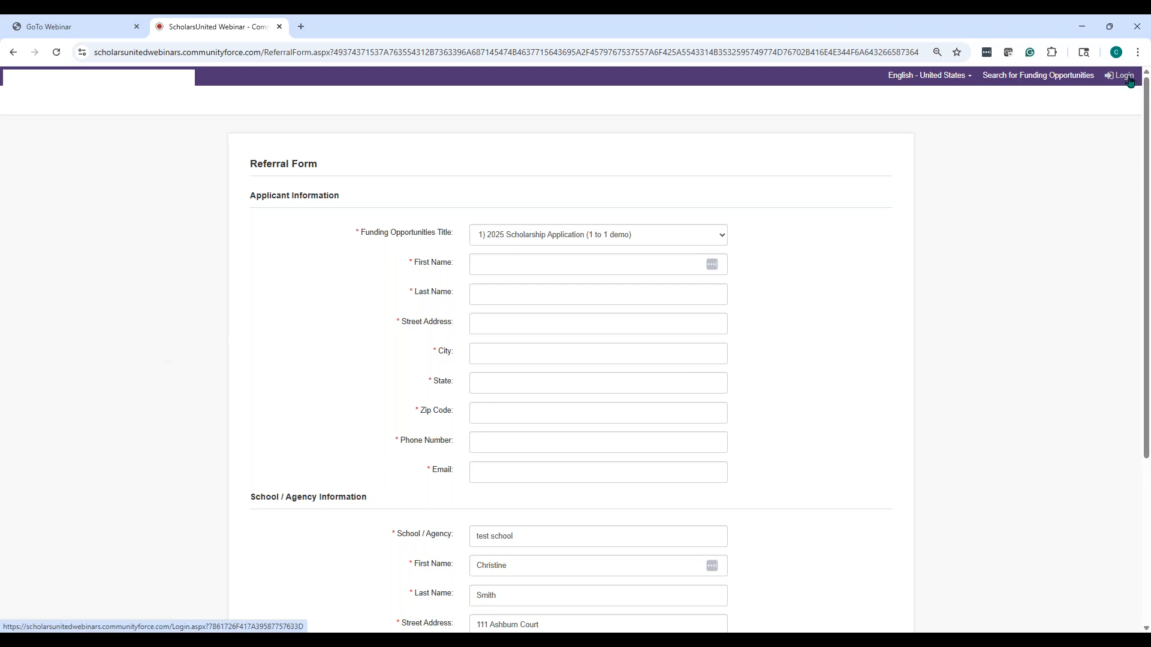
Sign in to the applicant portal with the filled-in credentials, then log out
left_click(1123, 76)
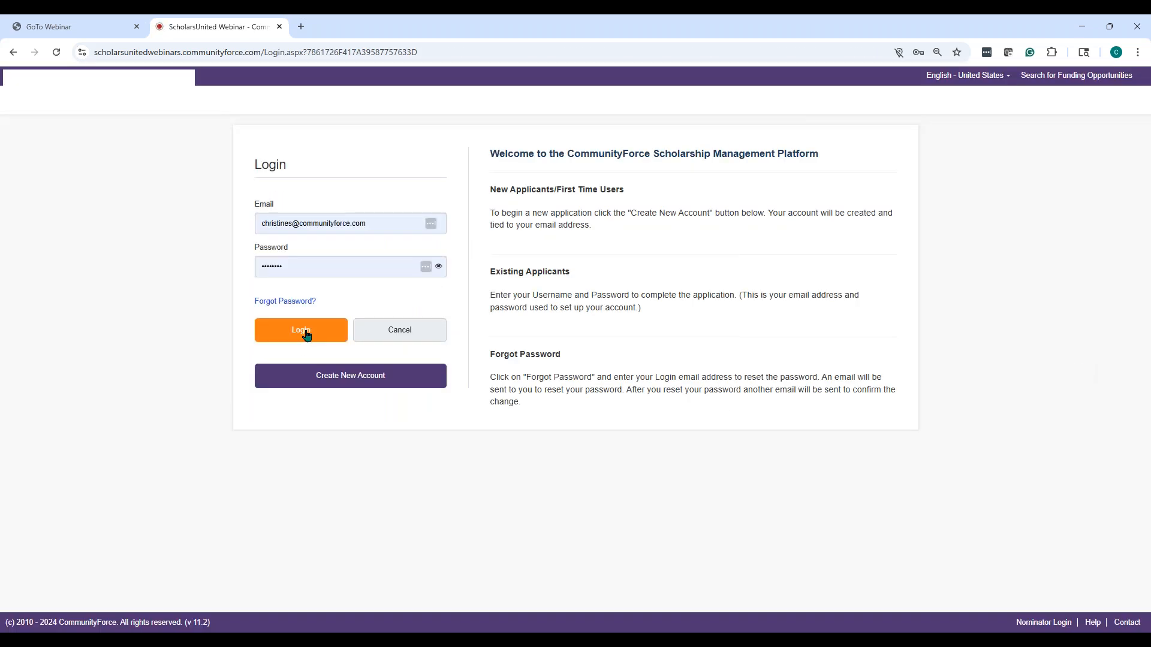
left_click(305, 334)
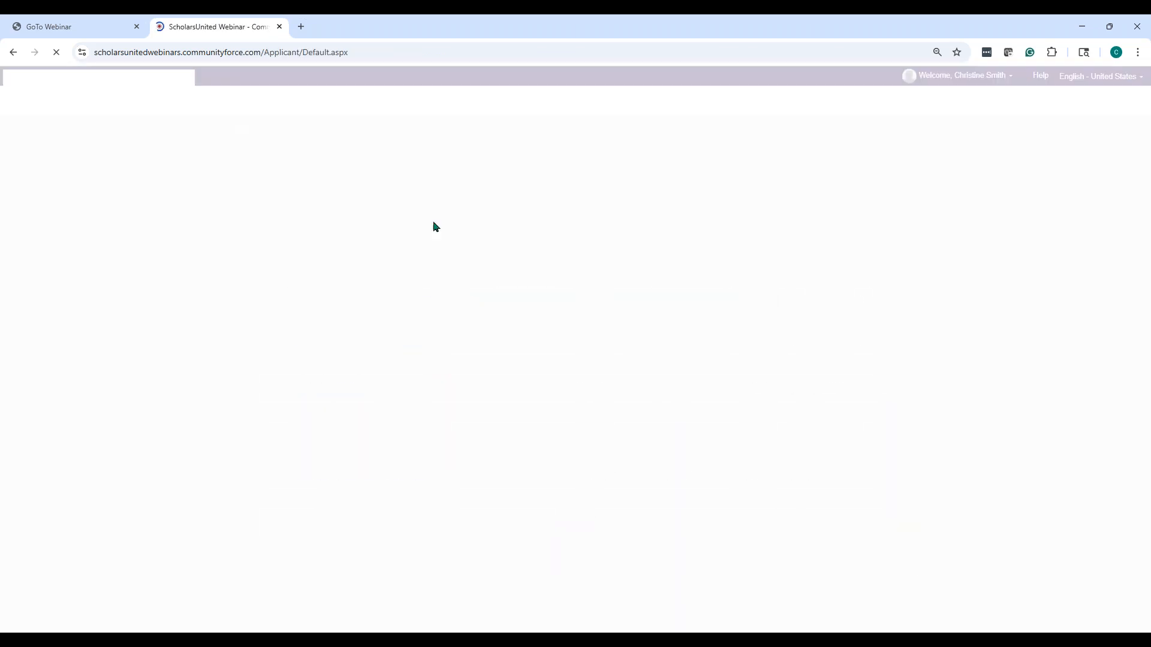
left_click(935, 76)
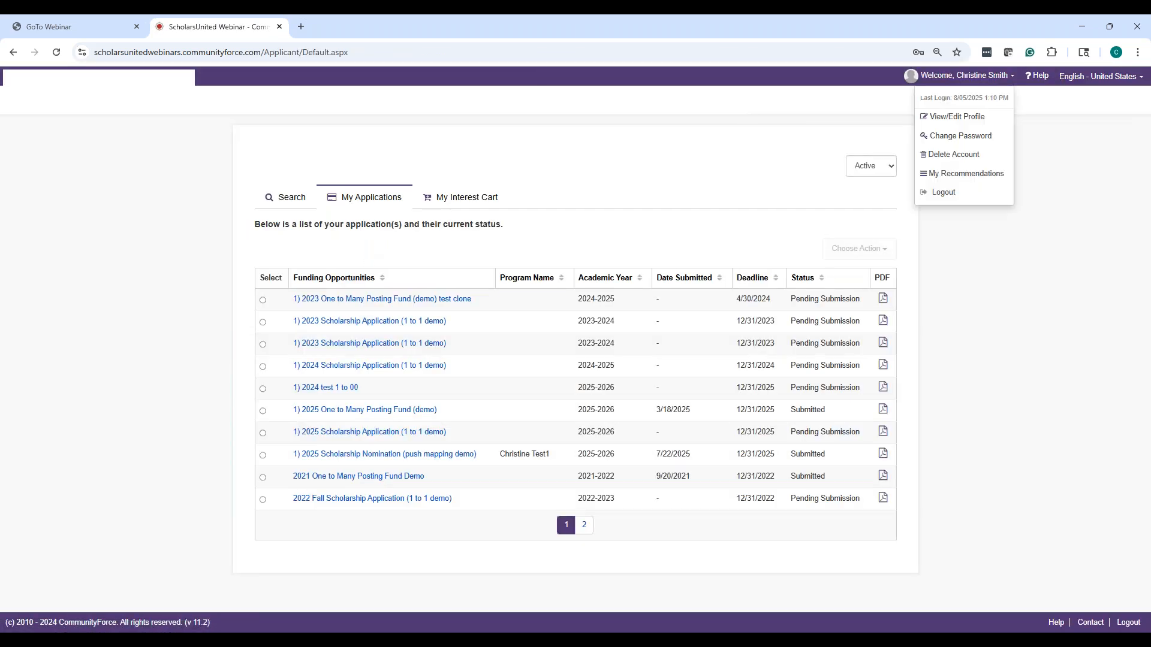
left_click(947, 191)
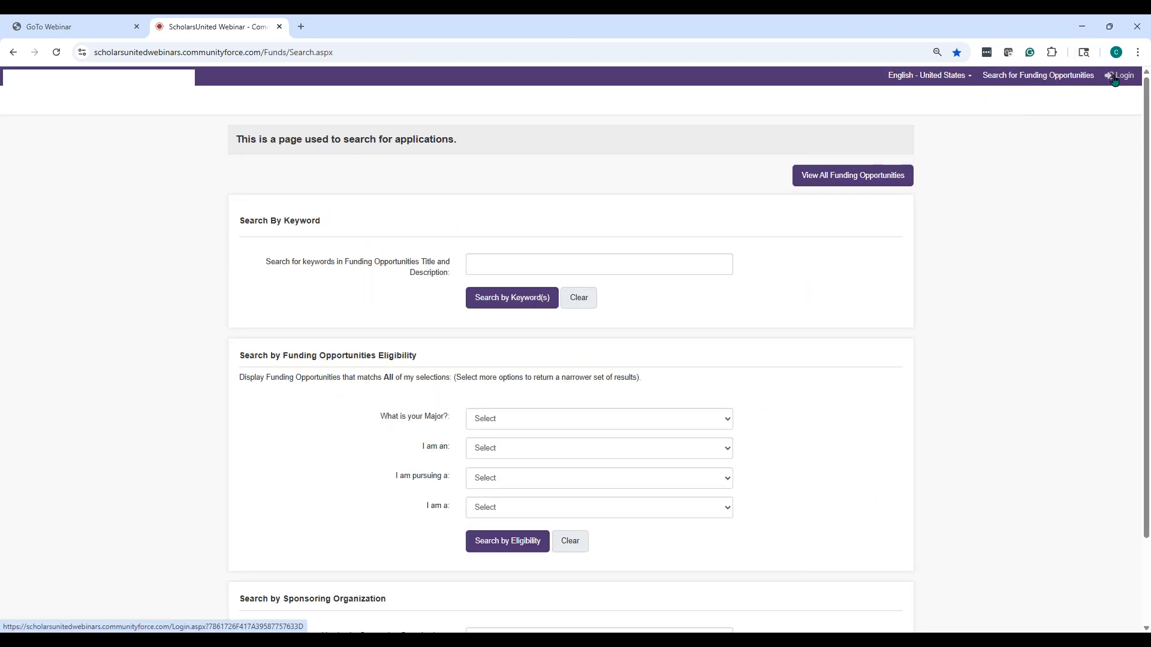
Sign in again using the support account's saved login
left_click(1116, 77)
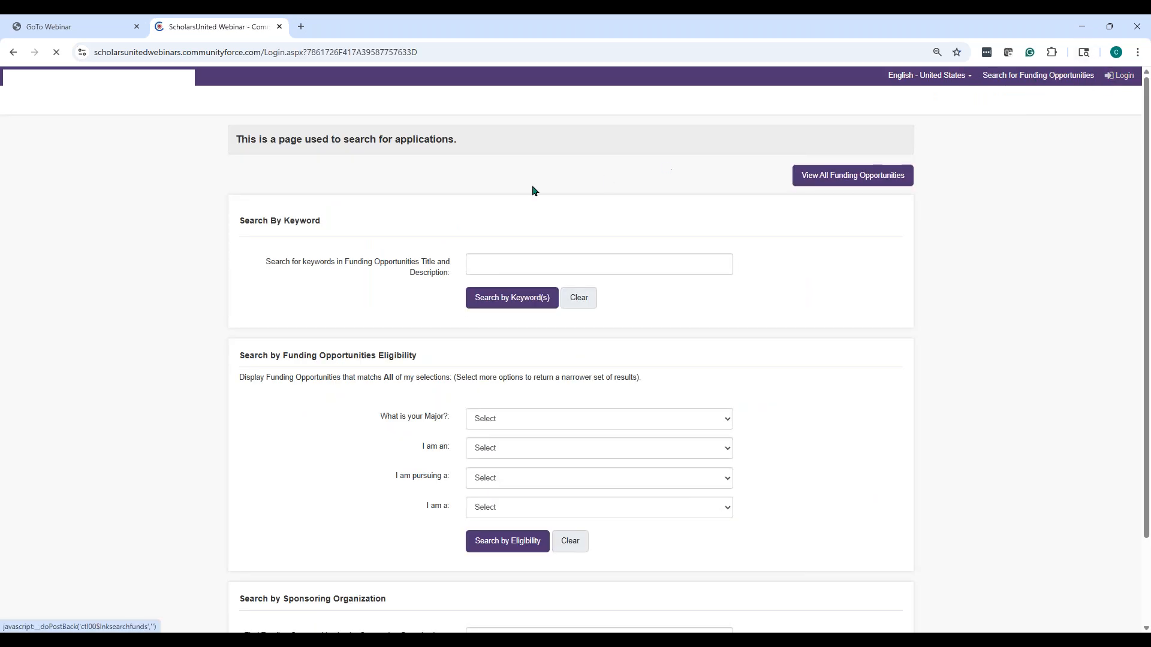
left_click(383, 217)
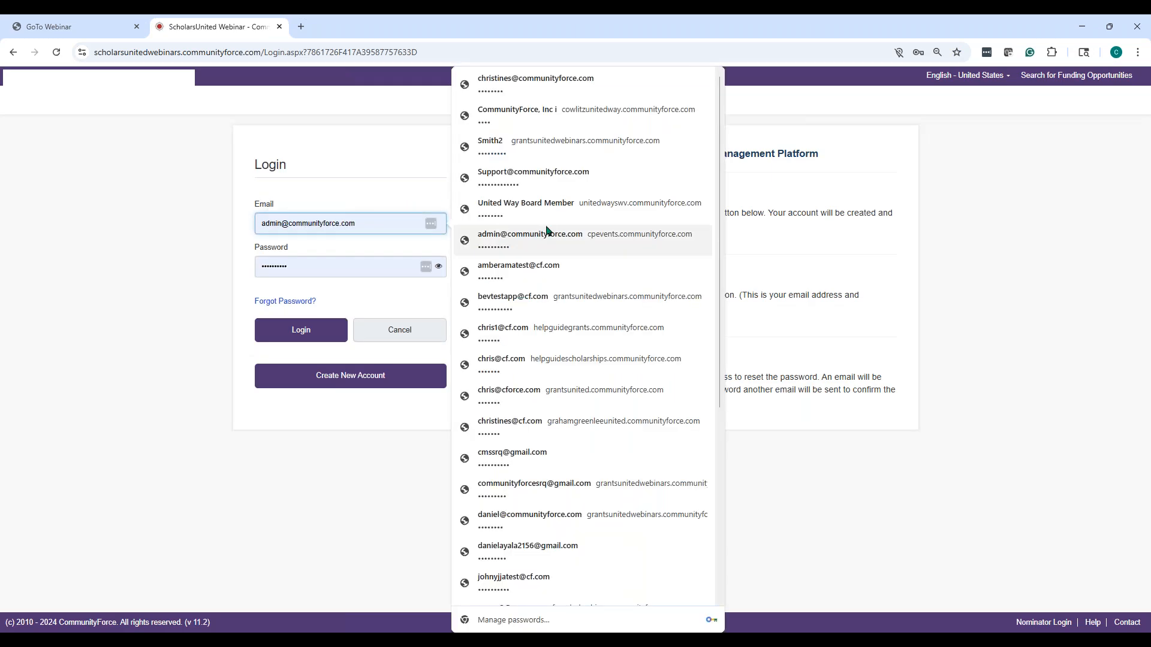
left_click(544, 172)
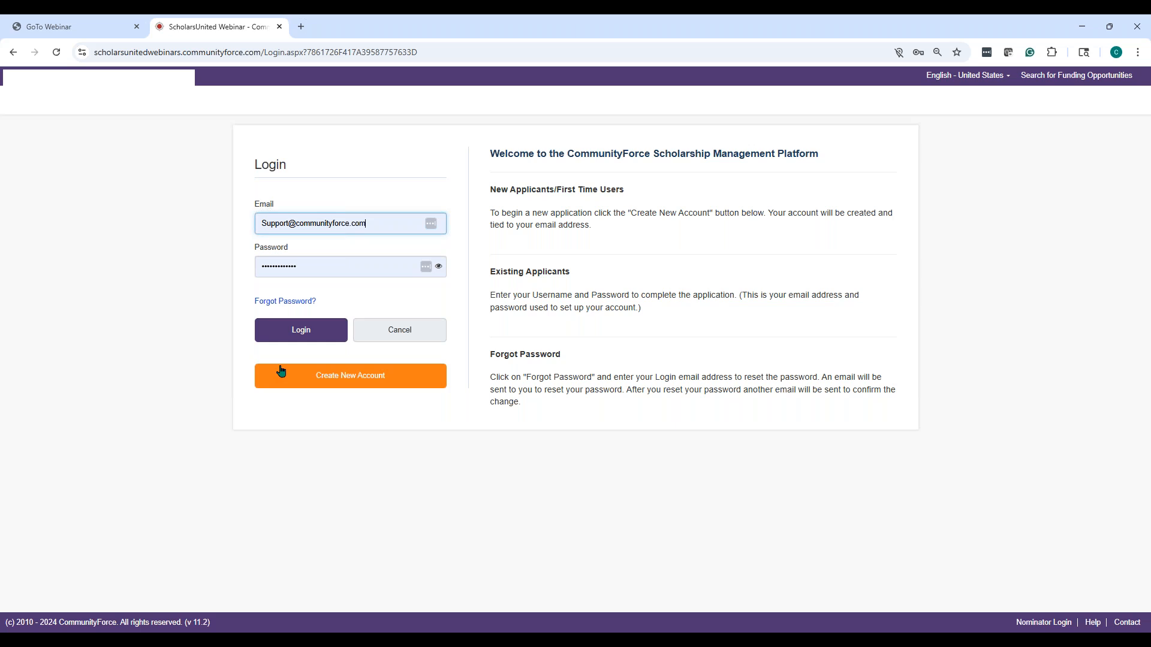
left_click(309, 330)
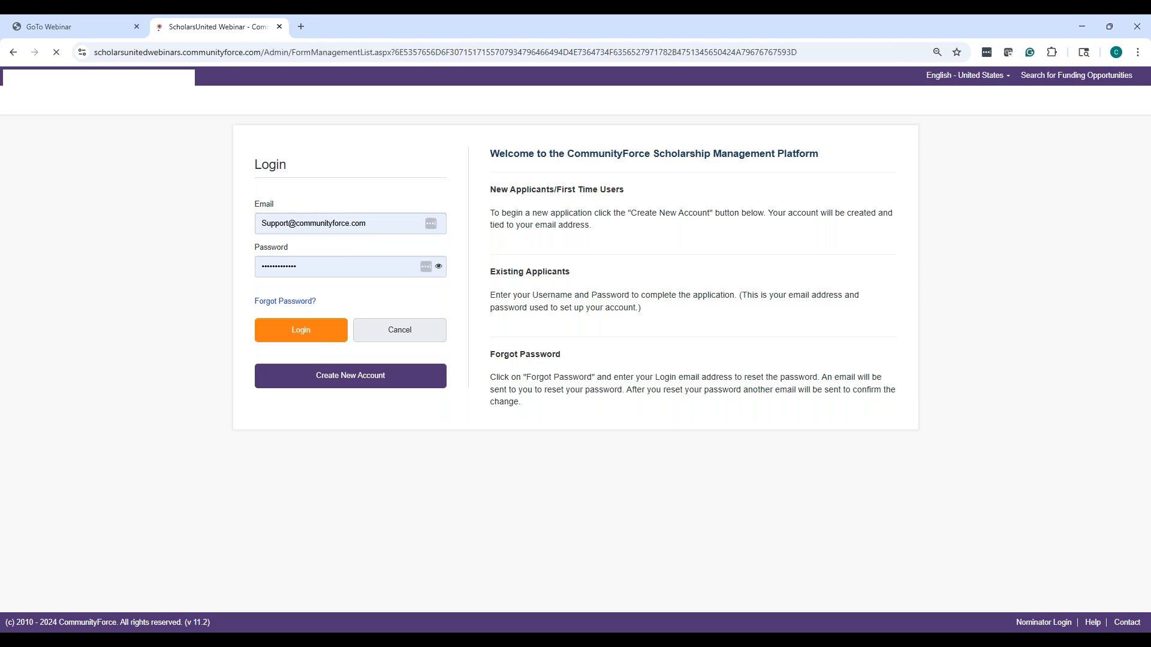
Check the 2025 app's renewal applicants and the 1 a) 2024 One to One Demo App's applicant referrals
scroll(252, 303, "down", 4)
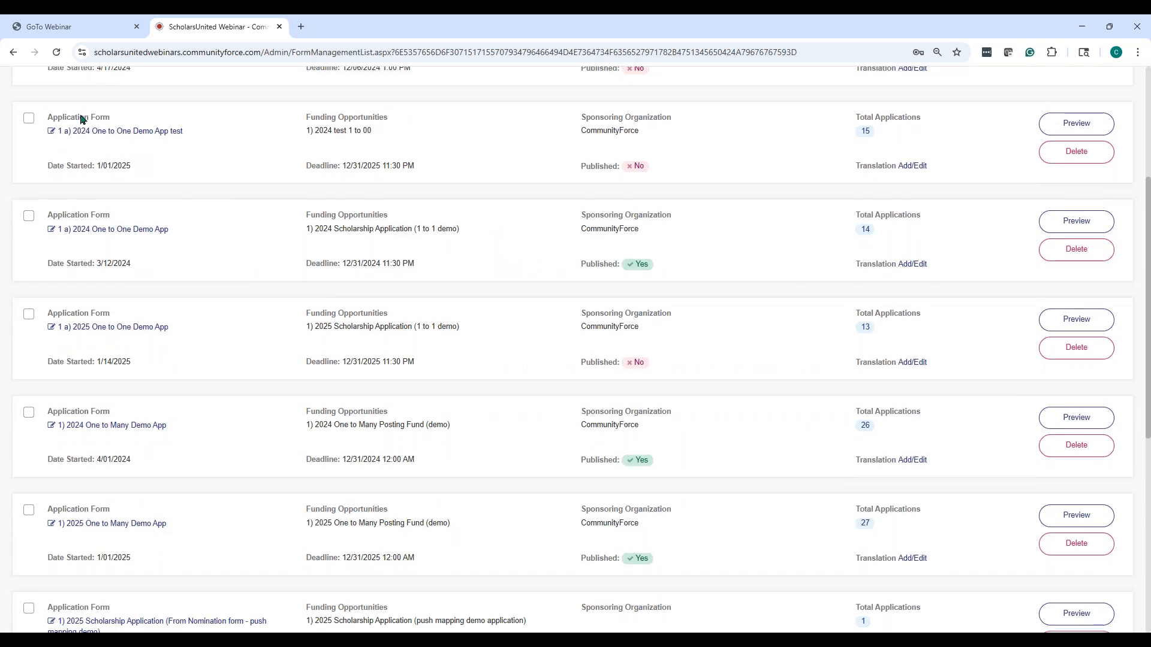
left_click(126, 330)
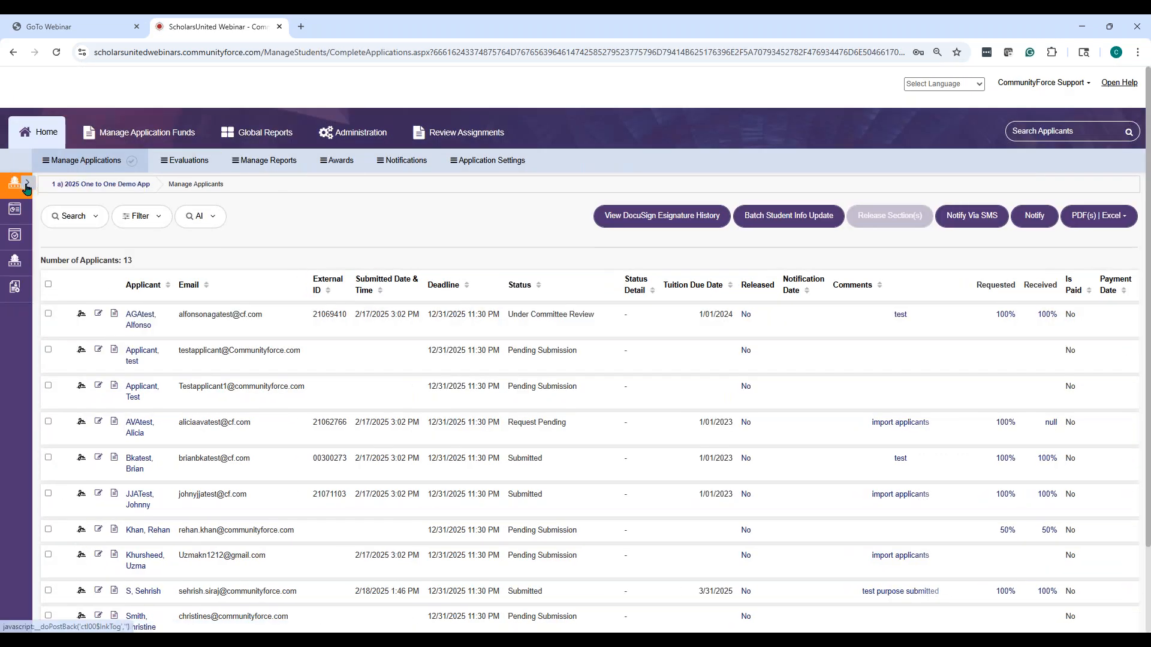
left_click(16, 190)
left_click(60, 262)
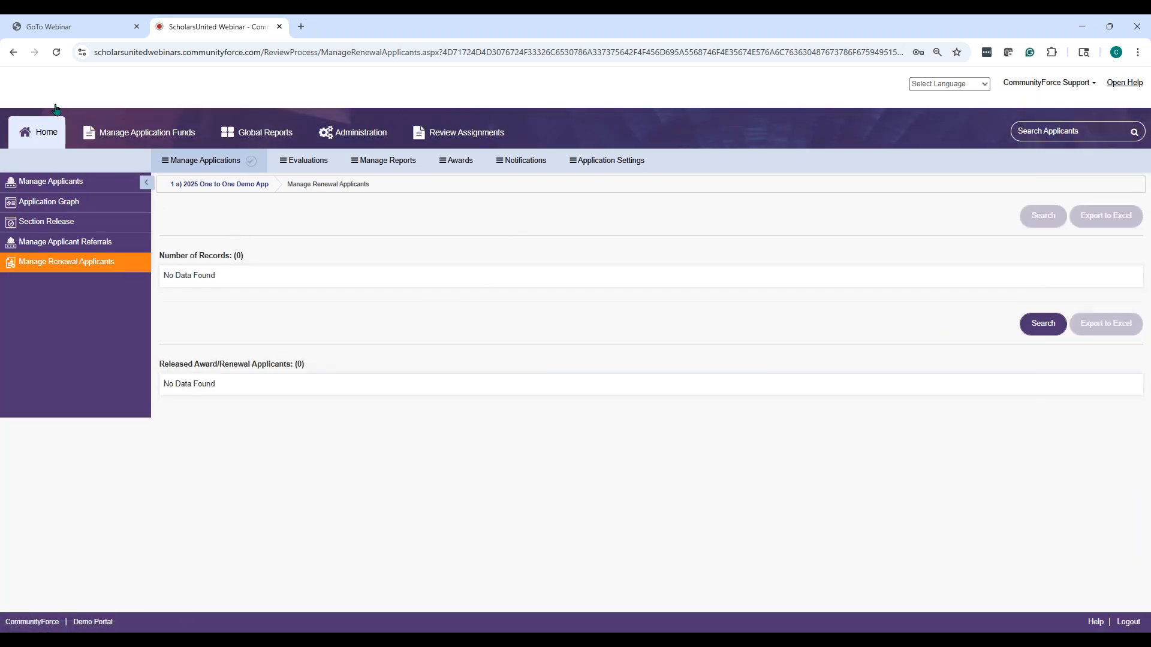
left_click(60, 145)
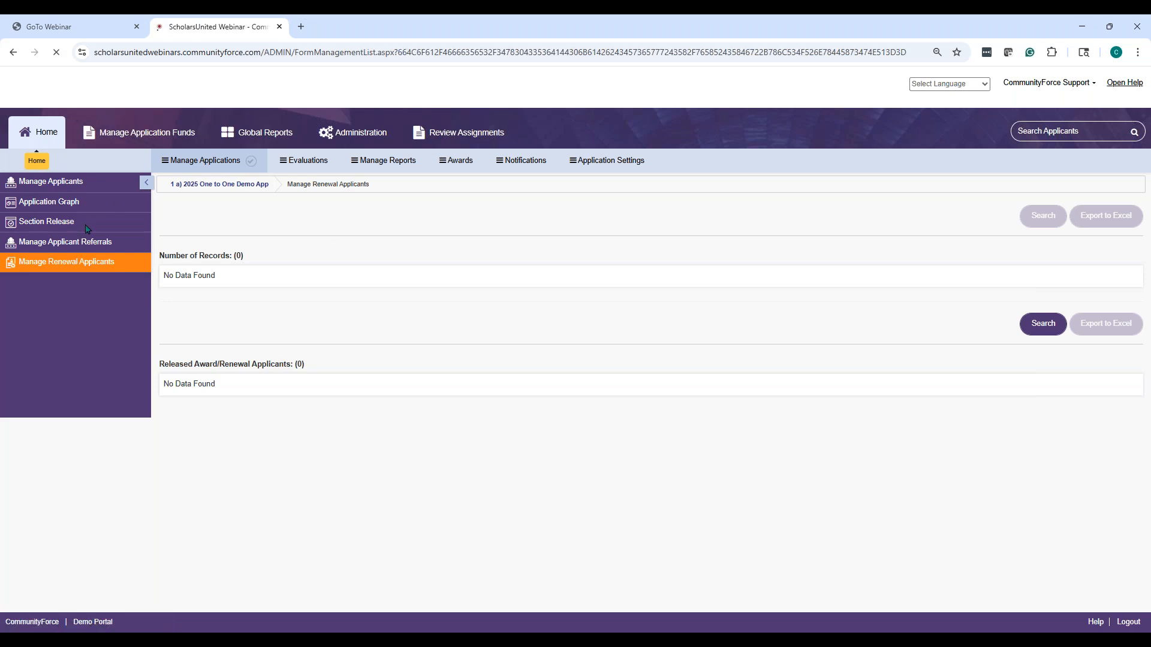
scroll(124, 317, "down", 3)
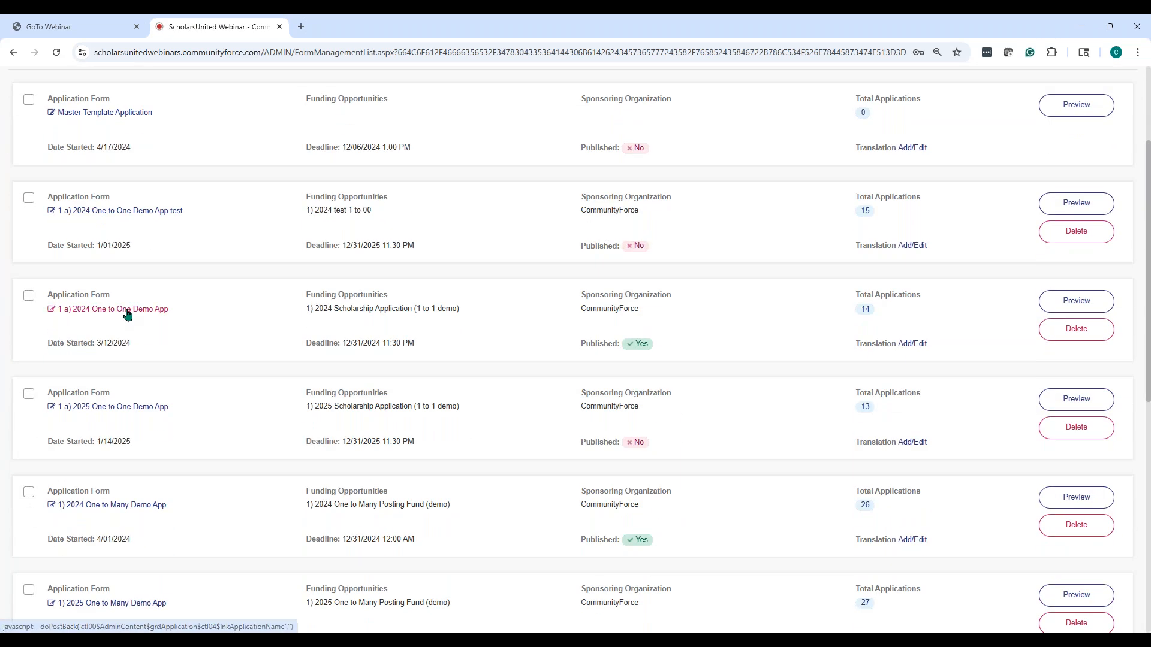
left_click(127, 312)
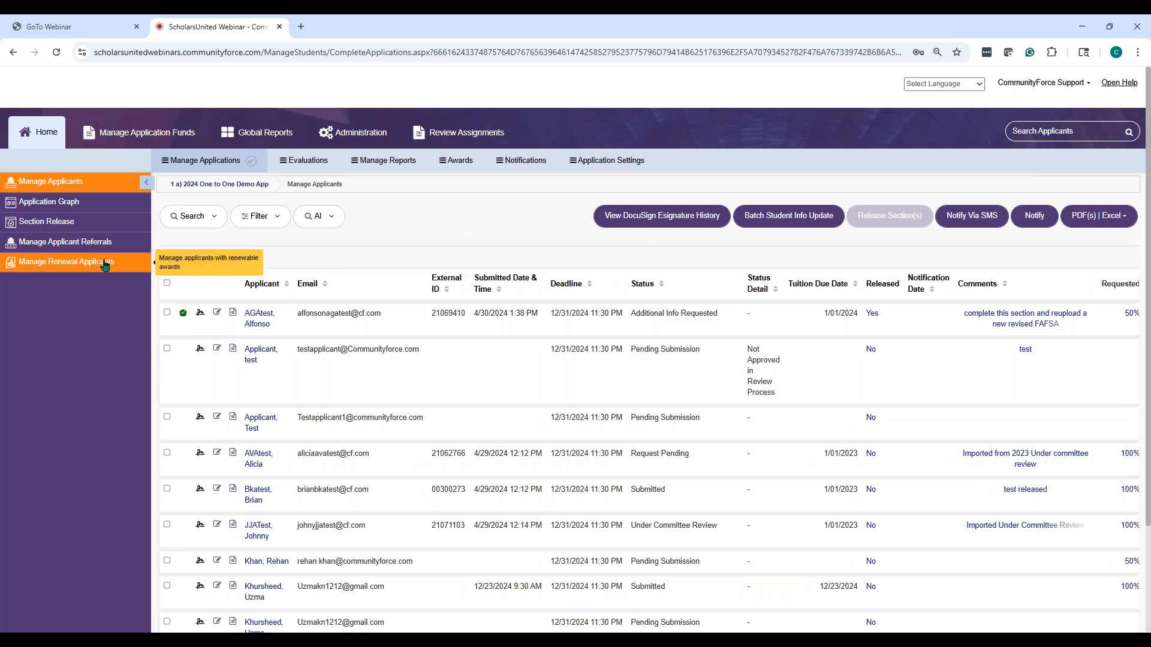
left_click(106, 244)
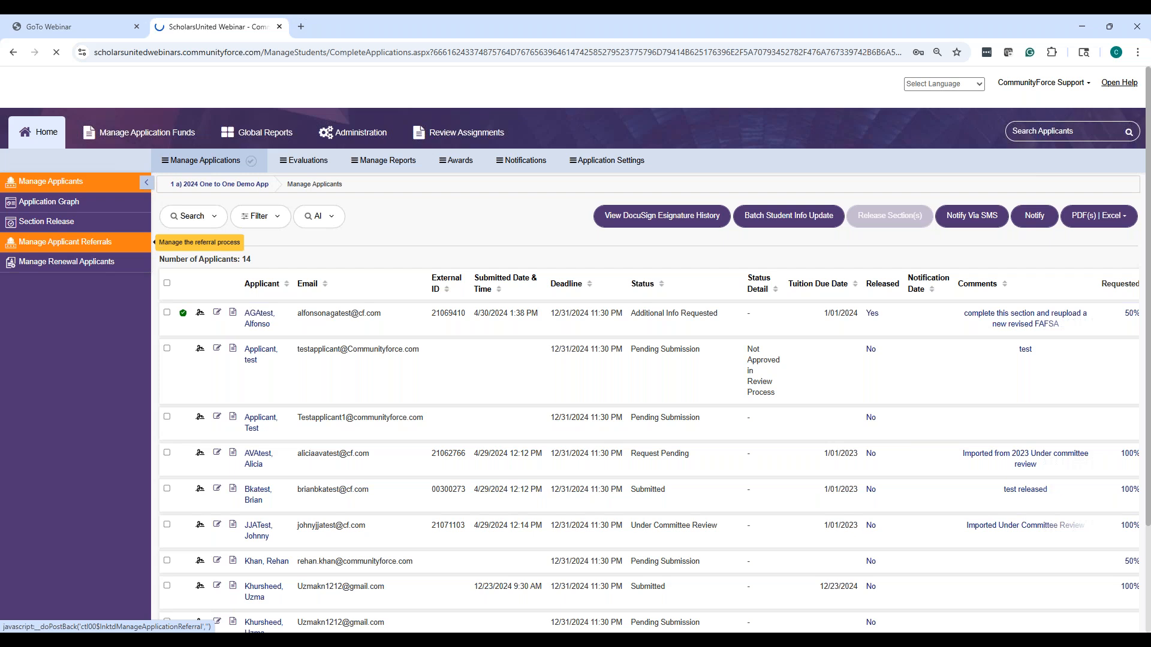
Return to the form list and open 1 a) 2025 One to One Demo App's Manage Applicants page
left_click(56, 138)
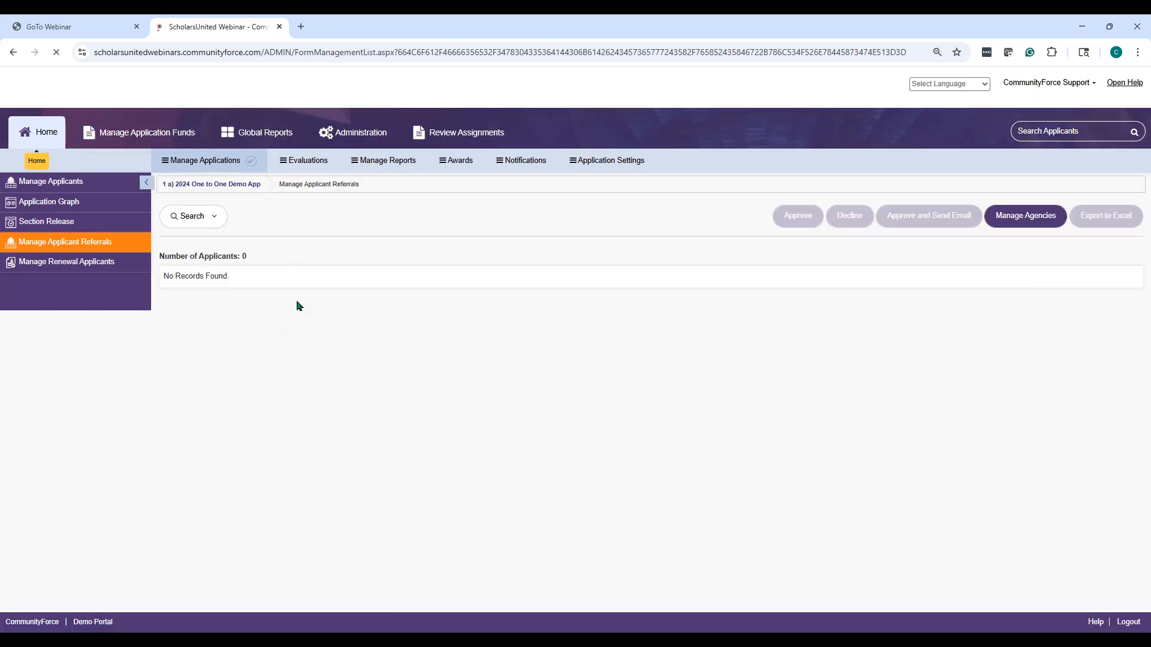
scroll(211, 426, "down", 7)
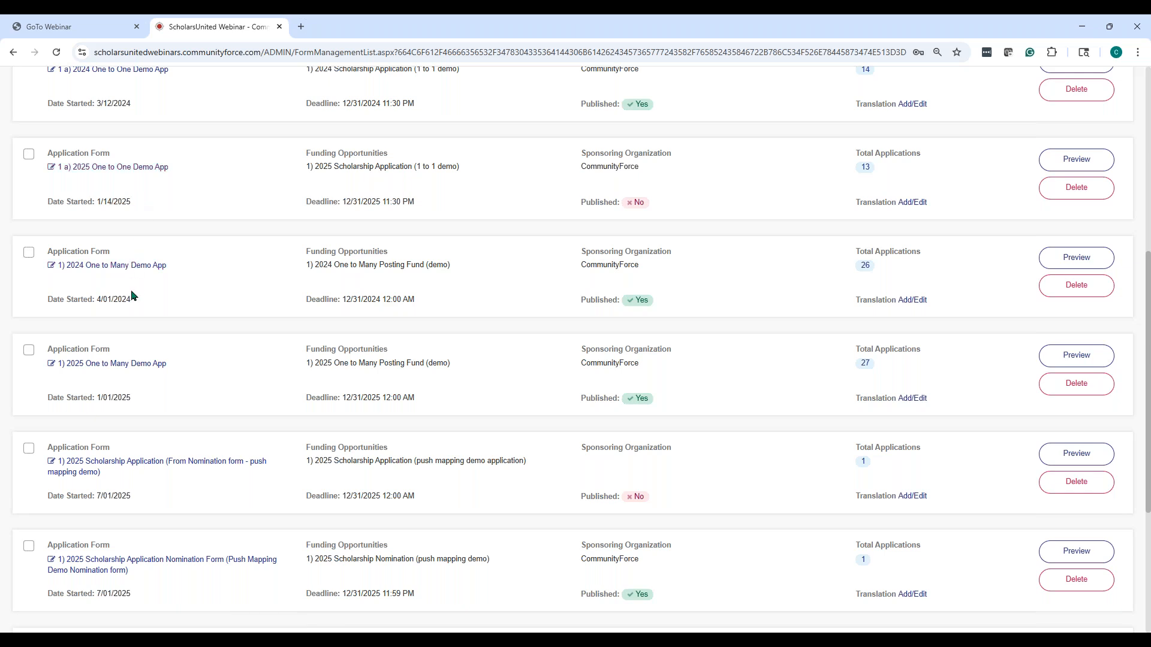
left_click(147, 170)
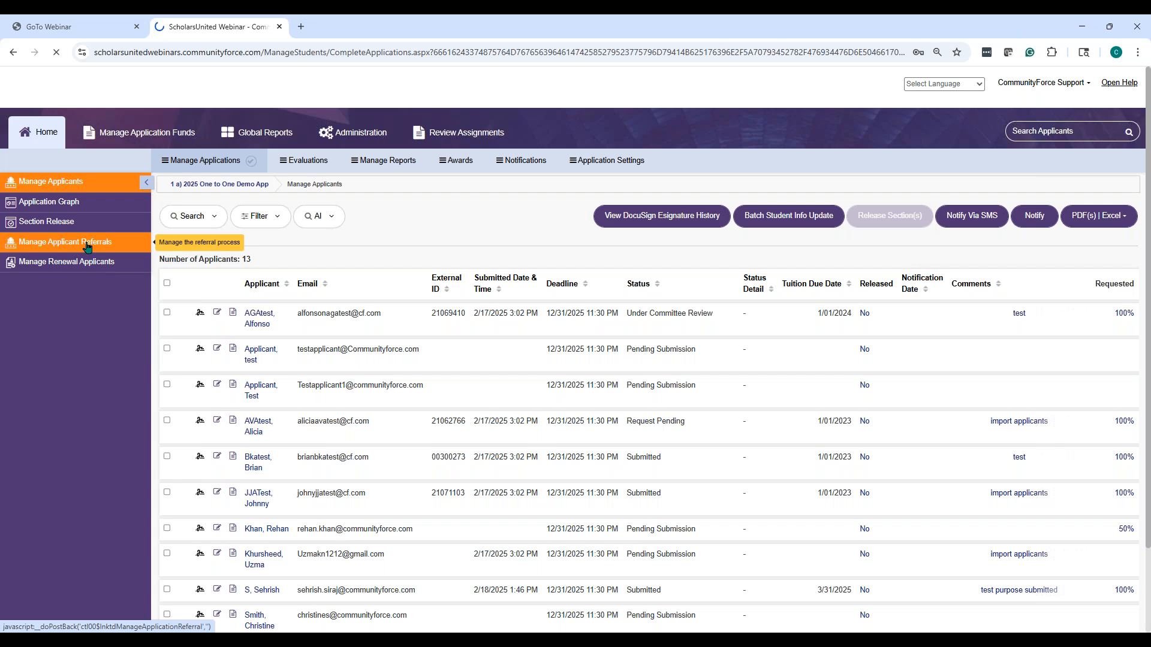
Approve the pending referral with email, adding the applicant-visible comment 'test you've been approved toapply'
left_click(87, 247)
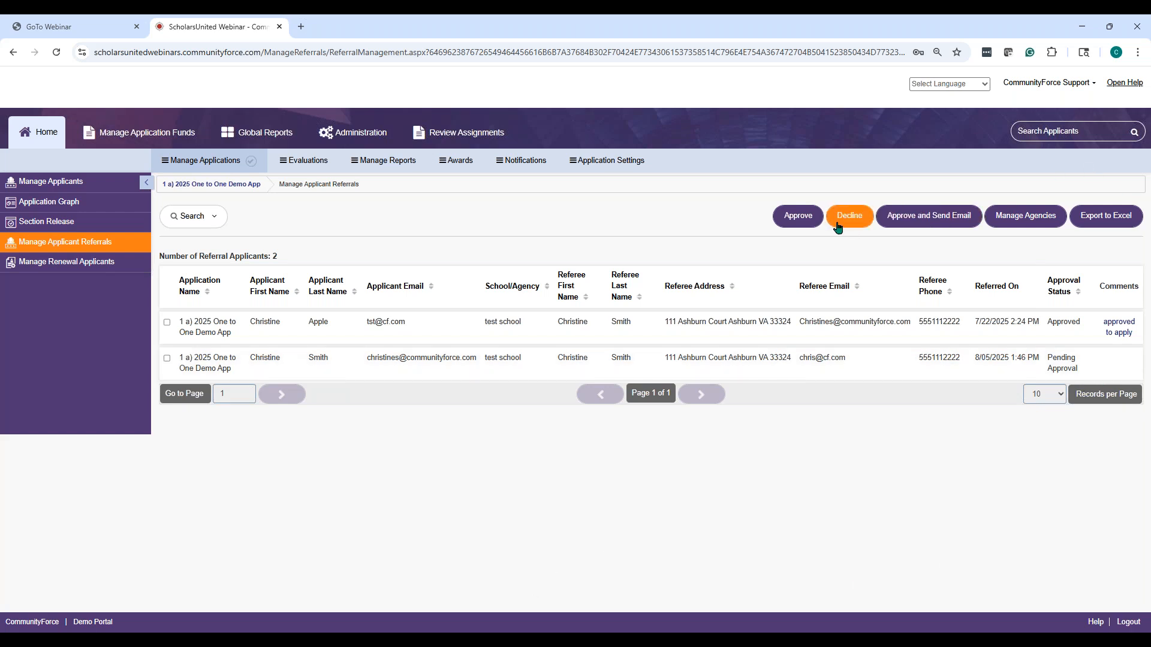
left_click(166, 358)
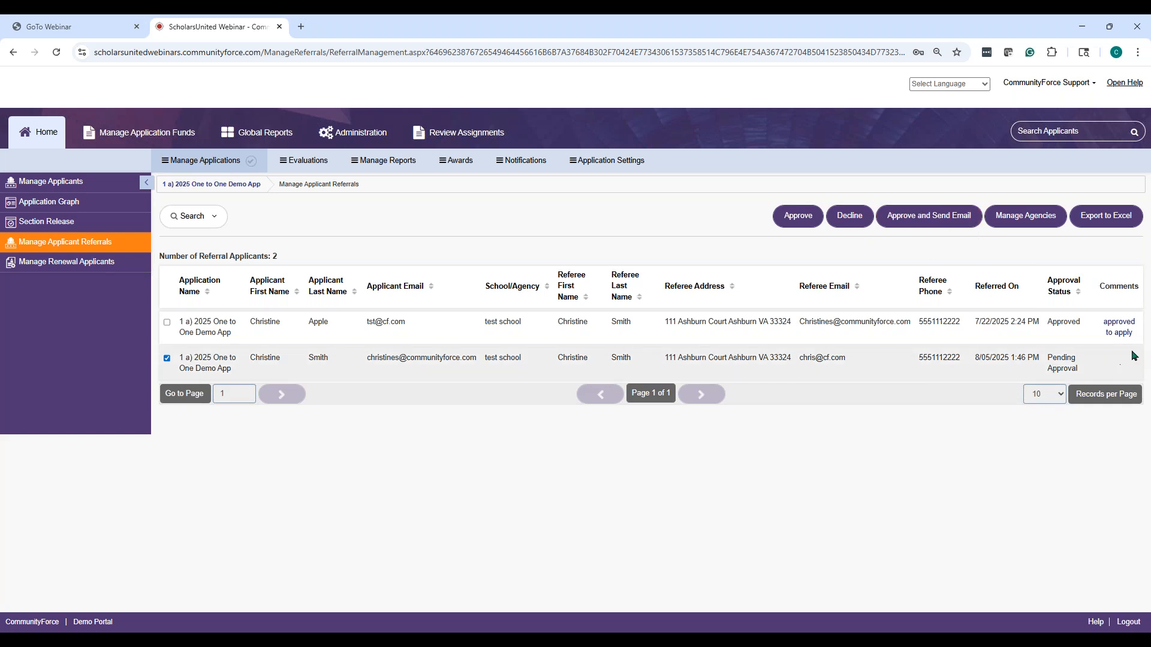
left_click(915, 228)
left_click(500, 321)
left_click(426, 409)
left_click(484, 329)
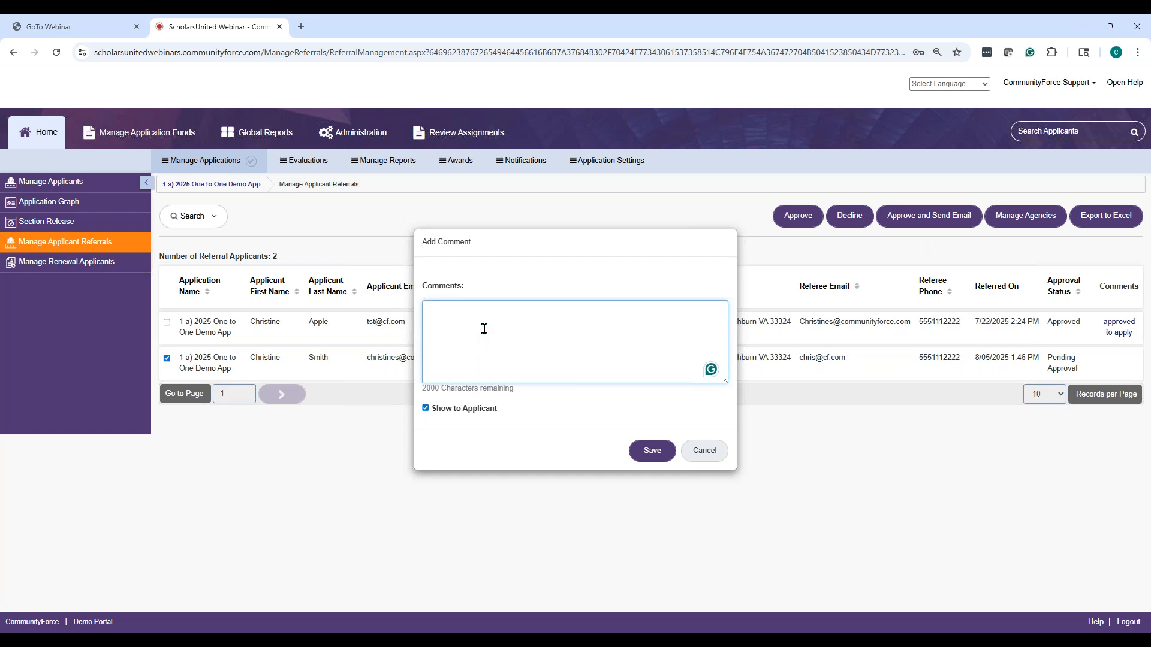
type("test youve beeb")
key("BackSpace")
key("BackSpace")
key("BackSpace")
key("BackSpace")
type("u've been approved toapply")
left_click(655, 451)
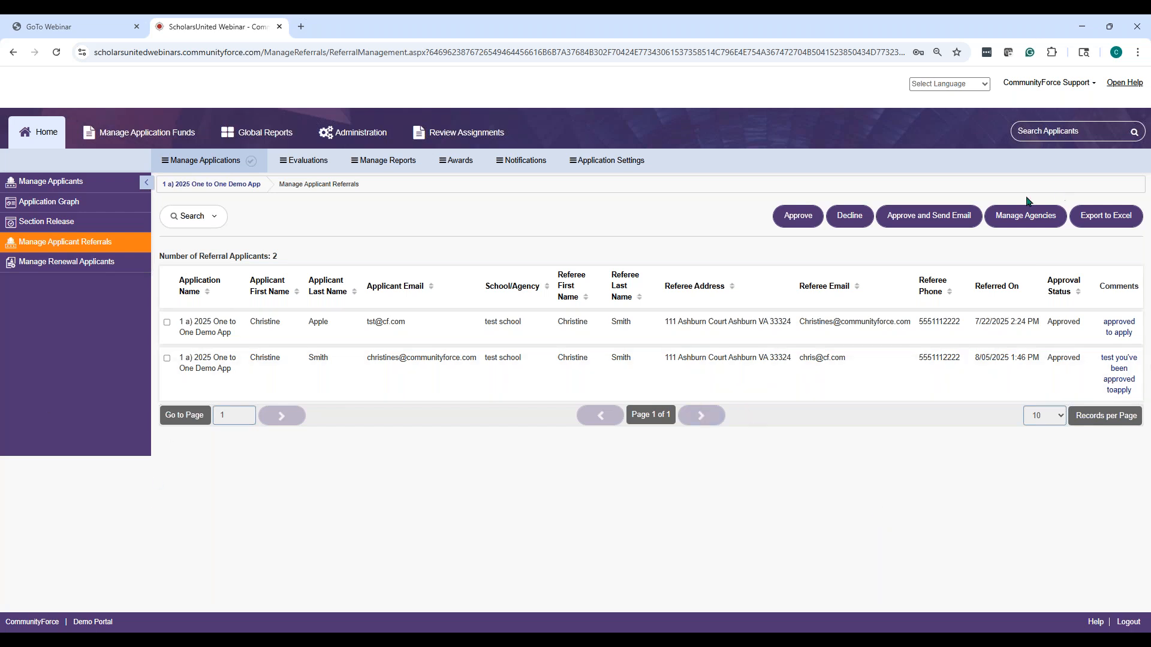
Open the 'test school' agency for editing from the Manage Agencies list
left_click(167, 358)
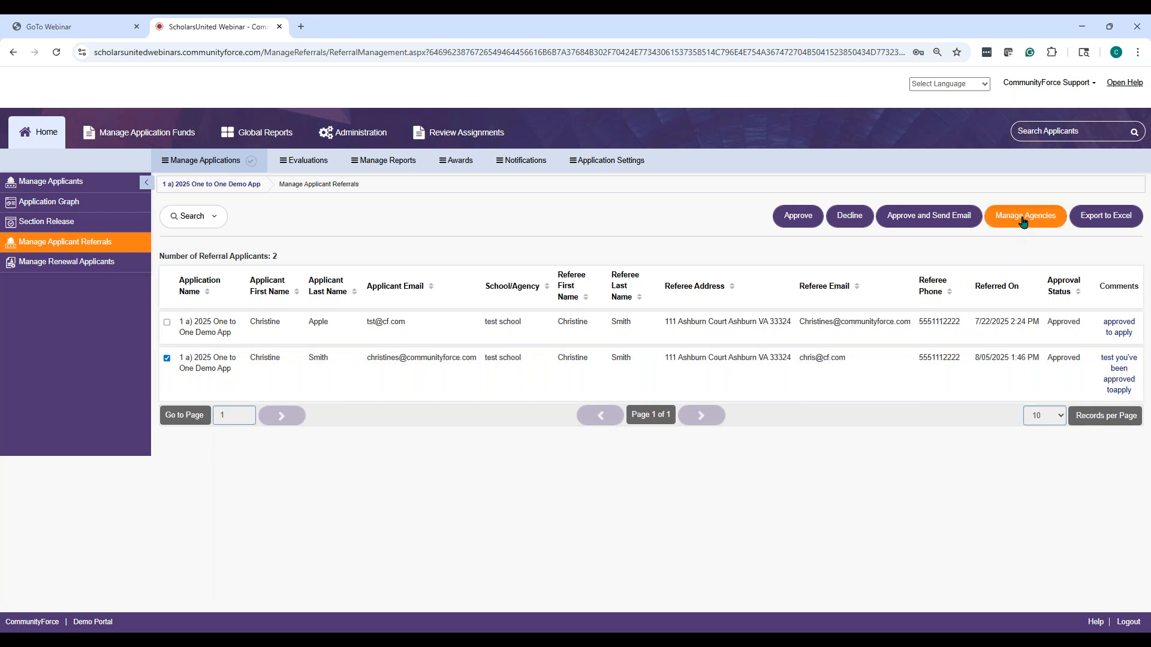
left_click(1023, 217)
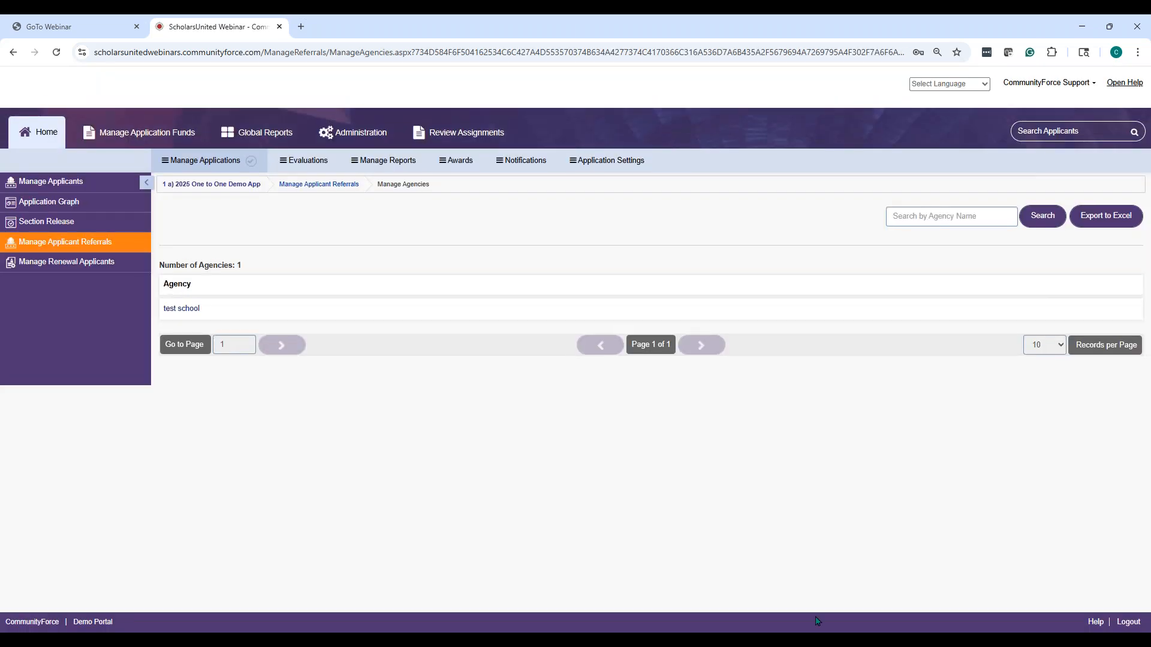
left_click(176, 311)
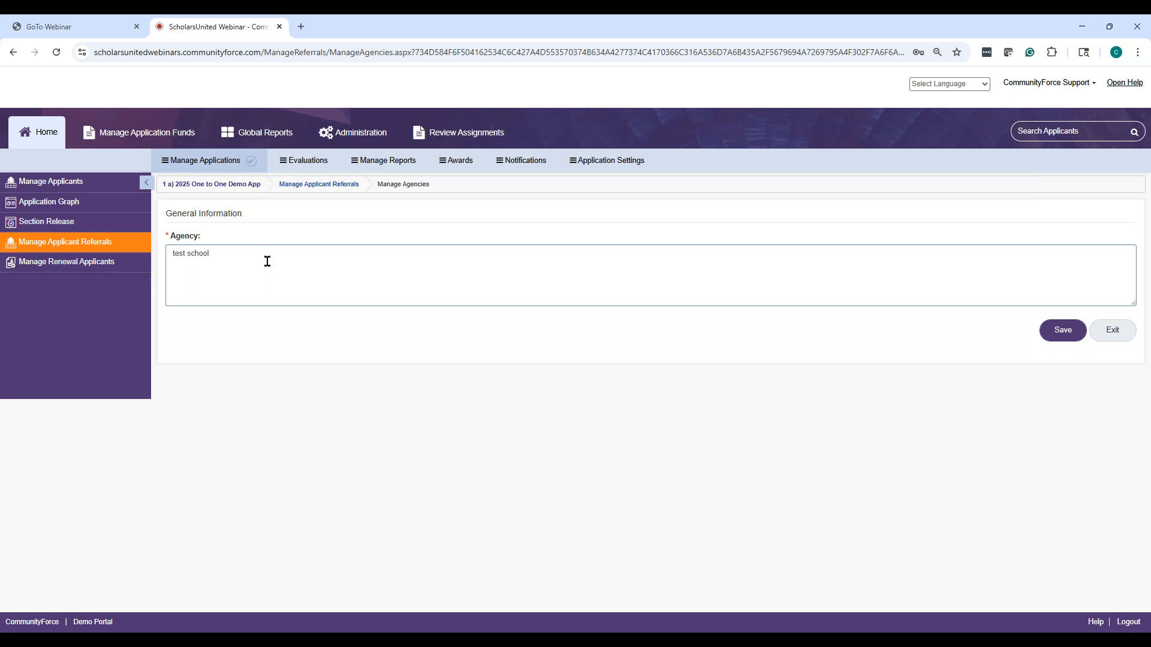
Change the agency name to 'Test School', save it, and return to the agency list
left_click_drag(267, 261, 175, 251)
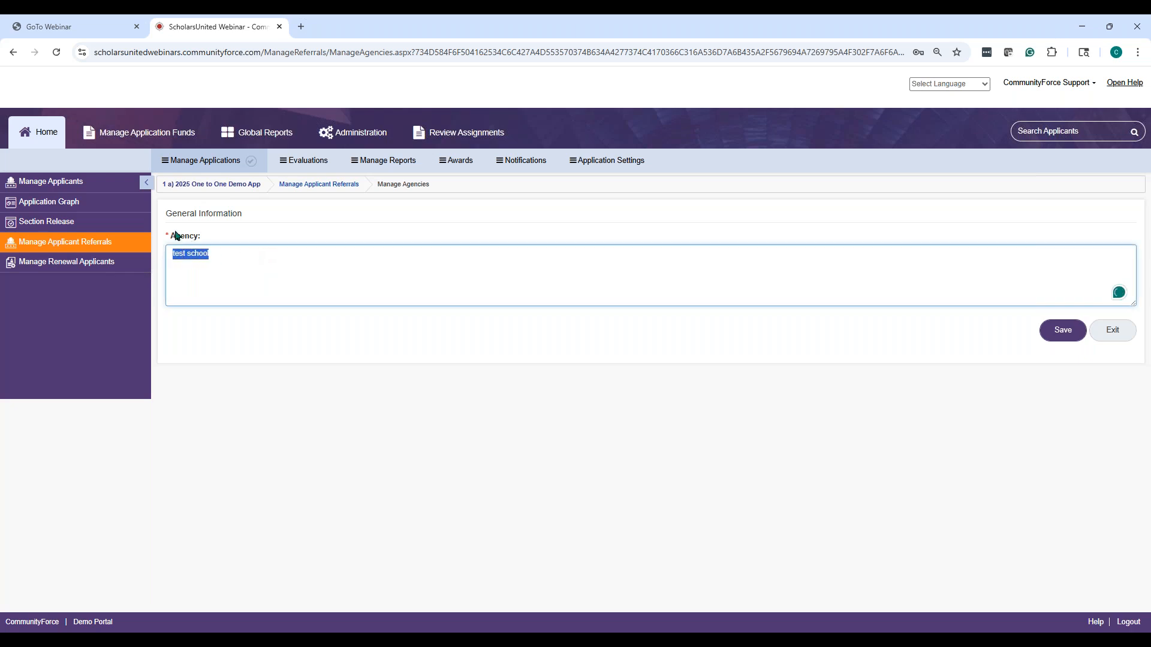
left_click(176, 236)
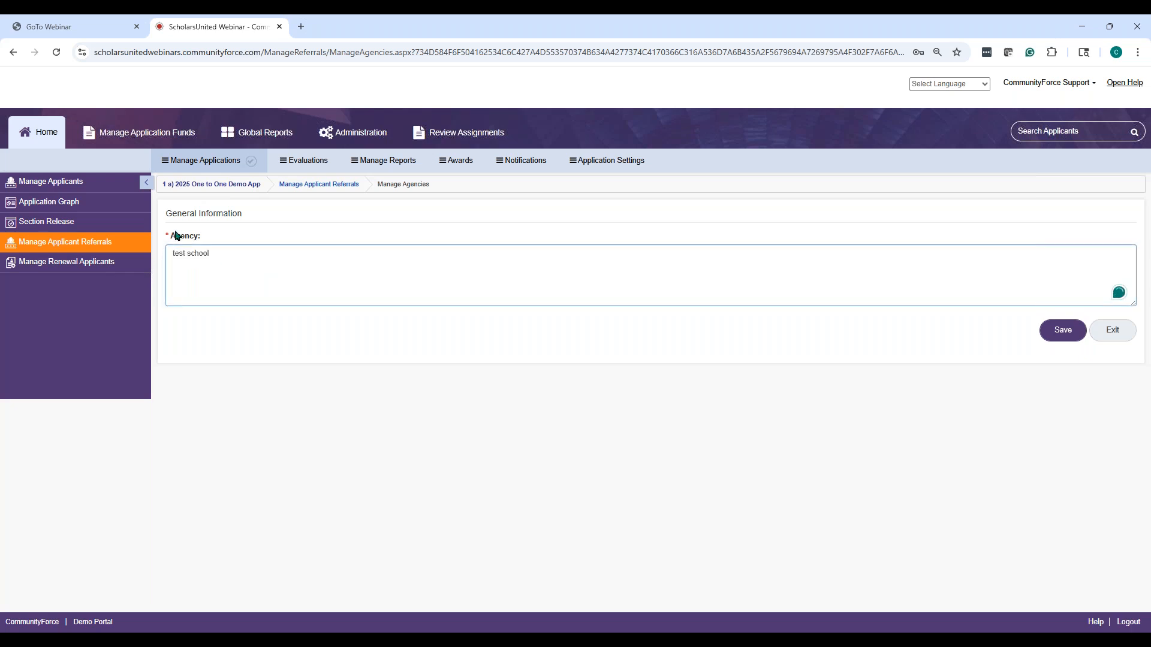
left_click_drag(226, 257, 151, 258)
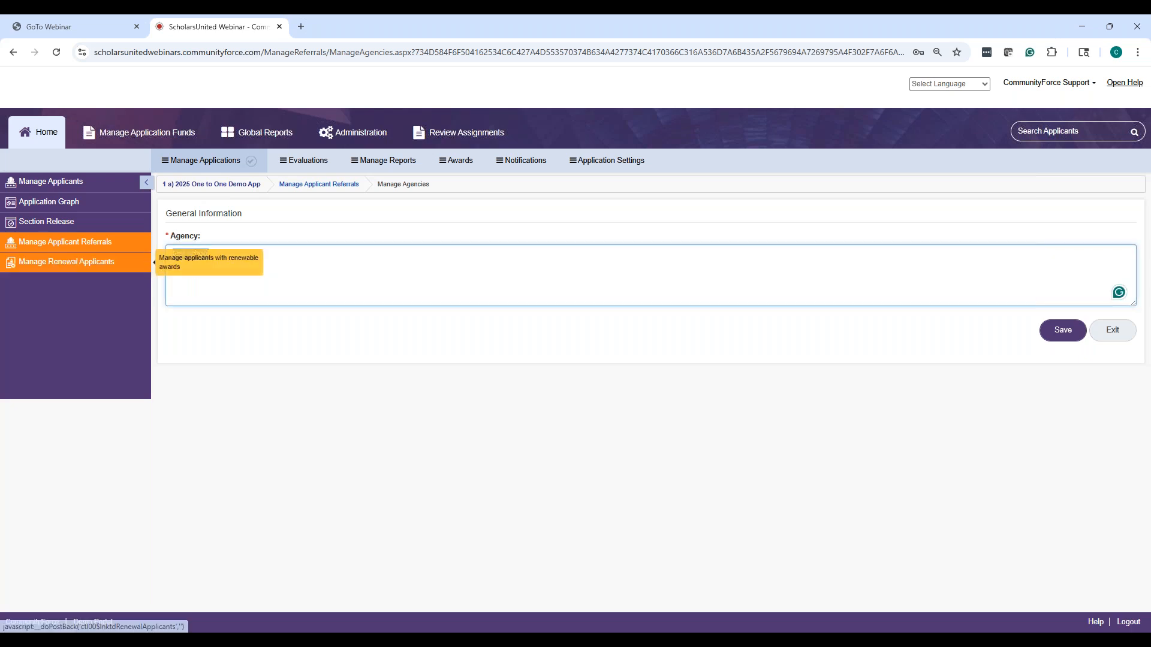
type("T")
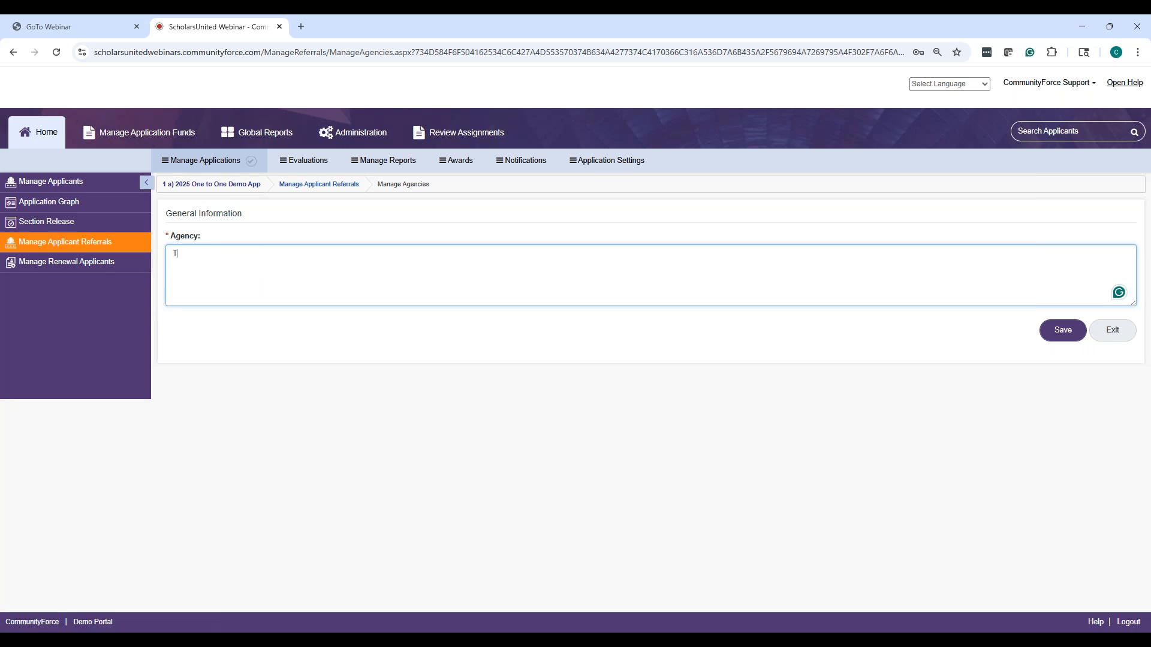
type("est School")
left_click(1063, 332)
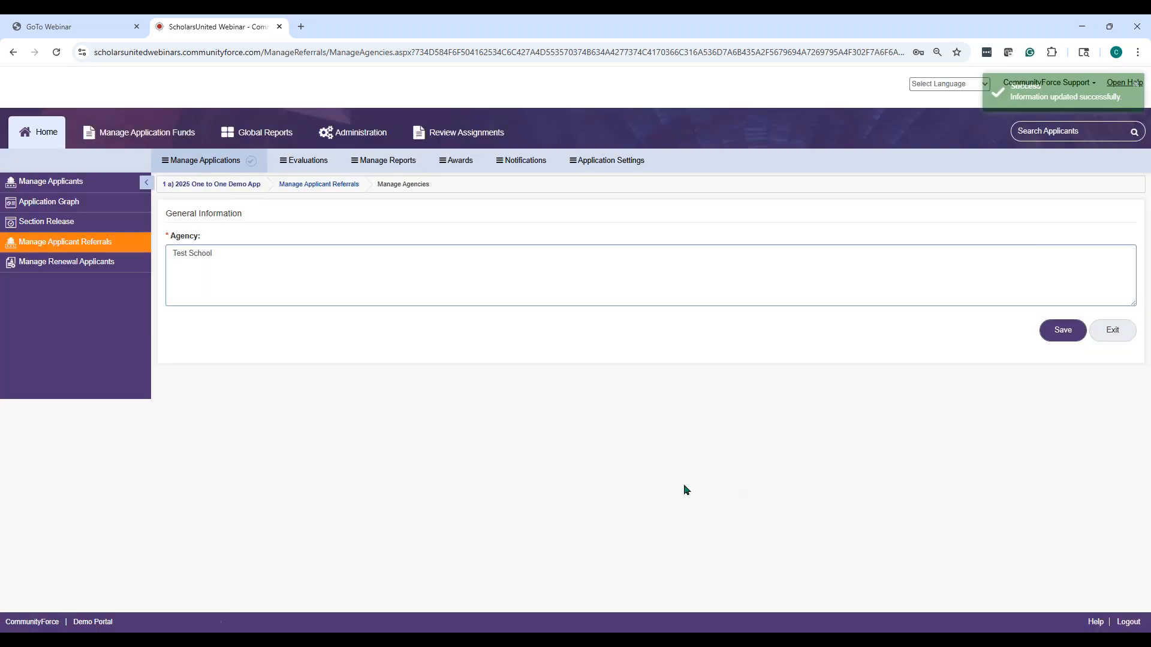
left_click(1063, 331)
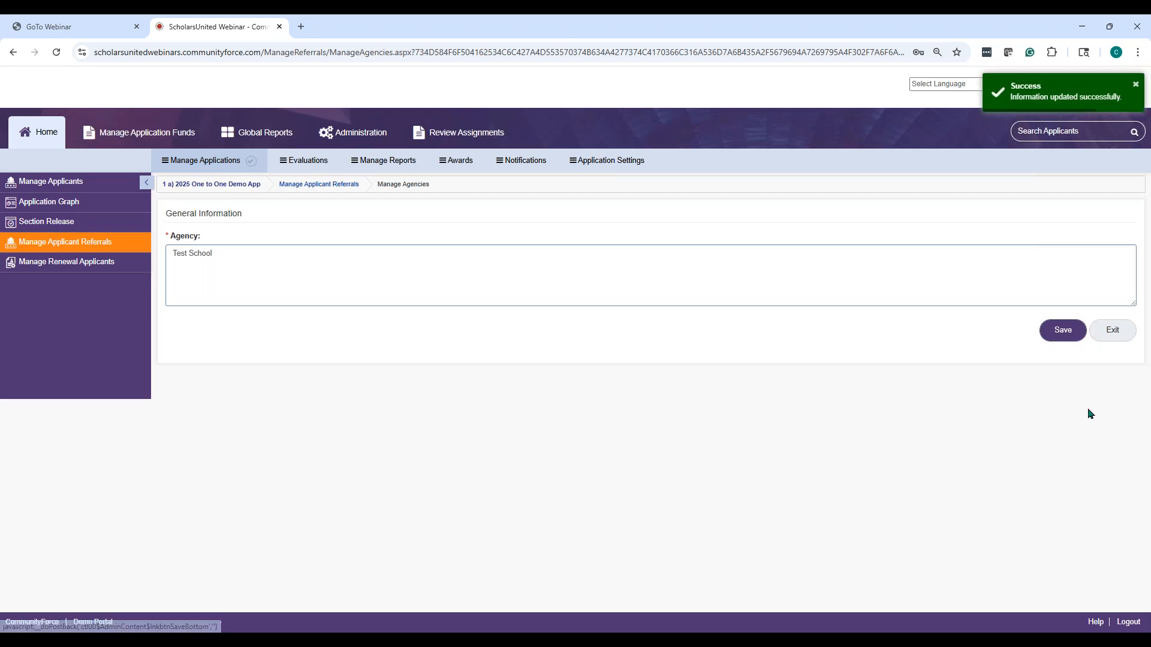
left_click(1115, 333)
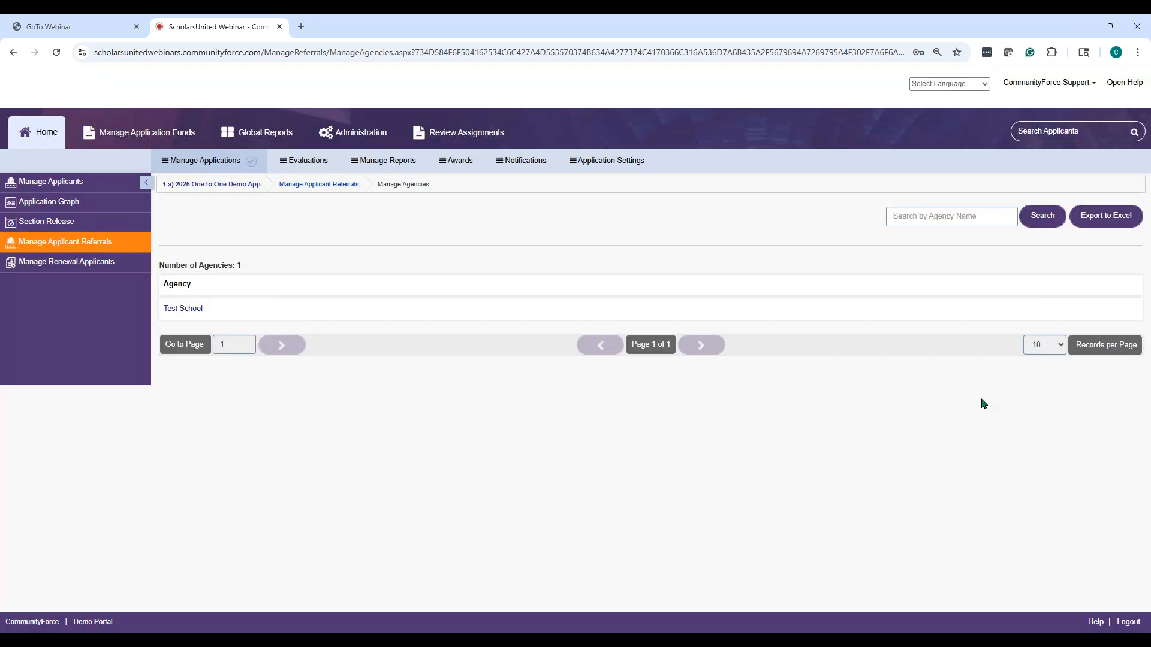
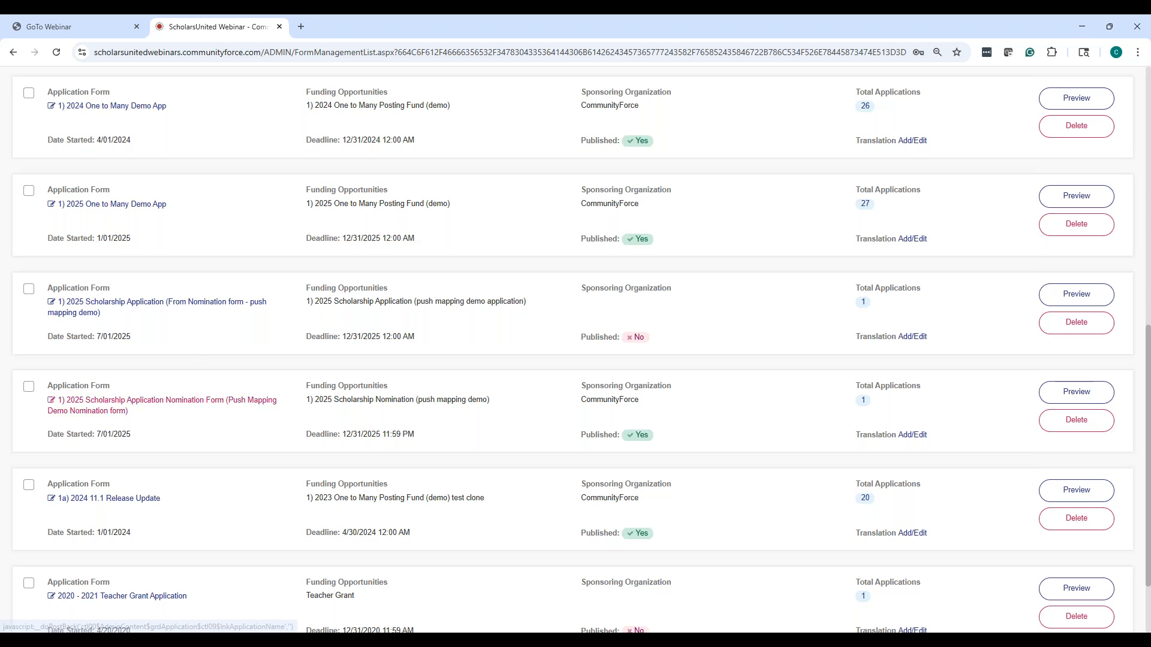
Open the 2025 nomination form's Sections and Questions page, showing its single Nomination Form section
left_click(184, 406)
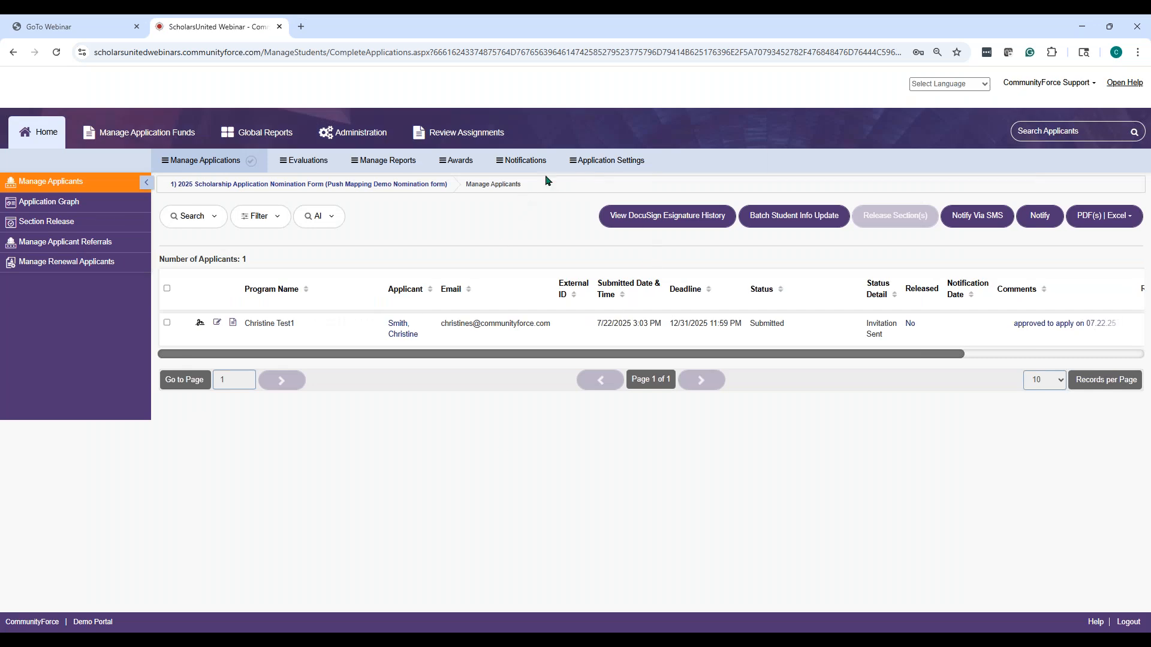
left_click(610, 160)
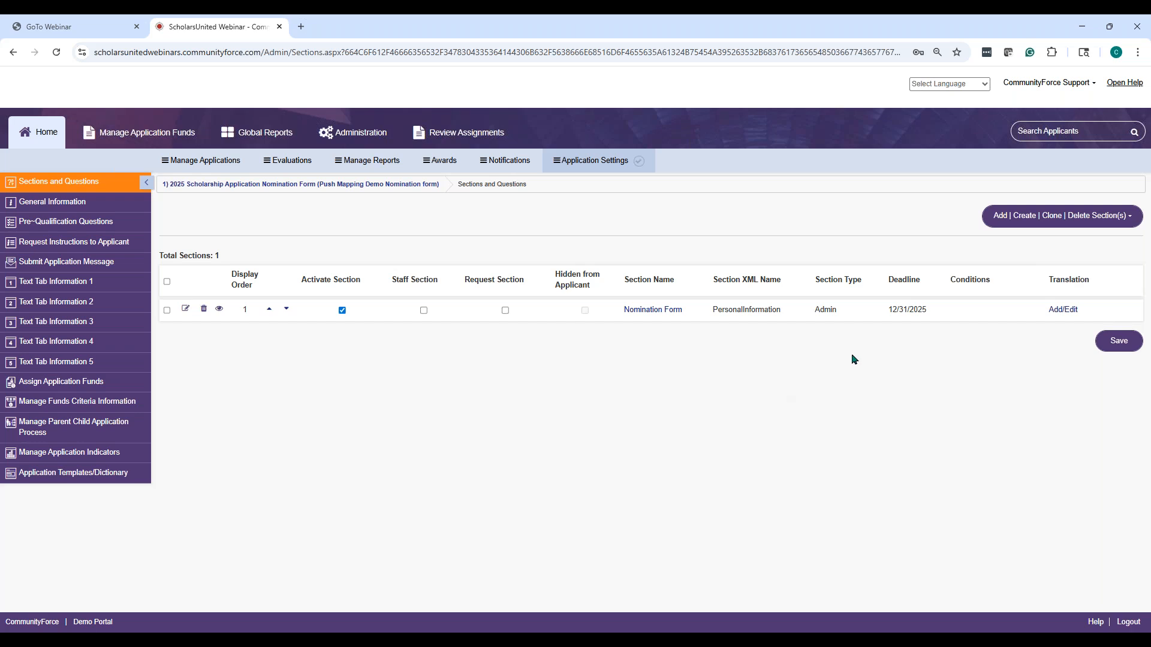
Review the Nomination Form section's 23 questions, including counselor and student contact fields
left_click(645, 317)
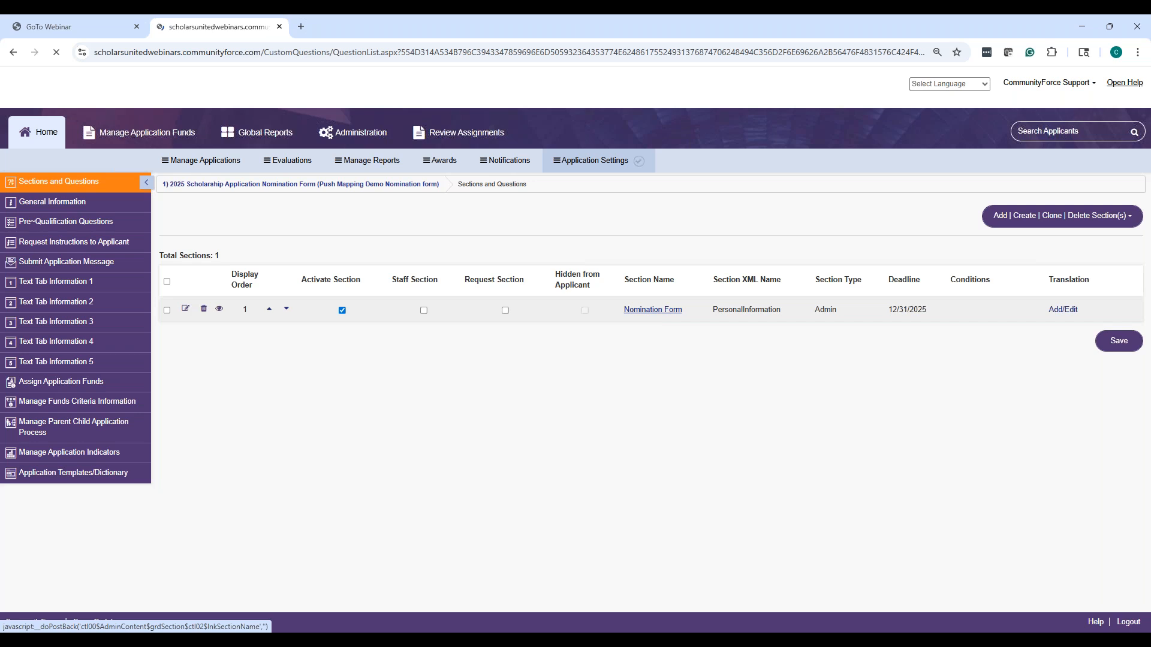
scroll(477, 255, "down", 3)
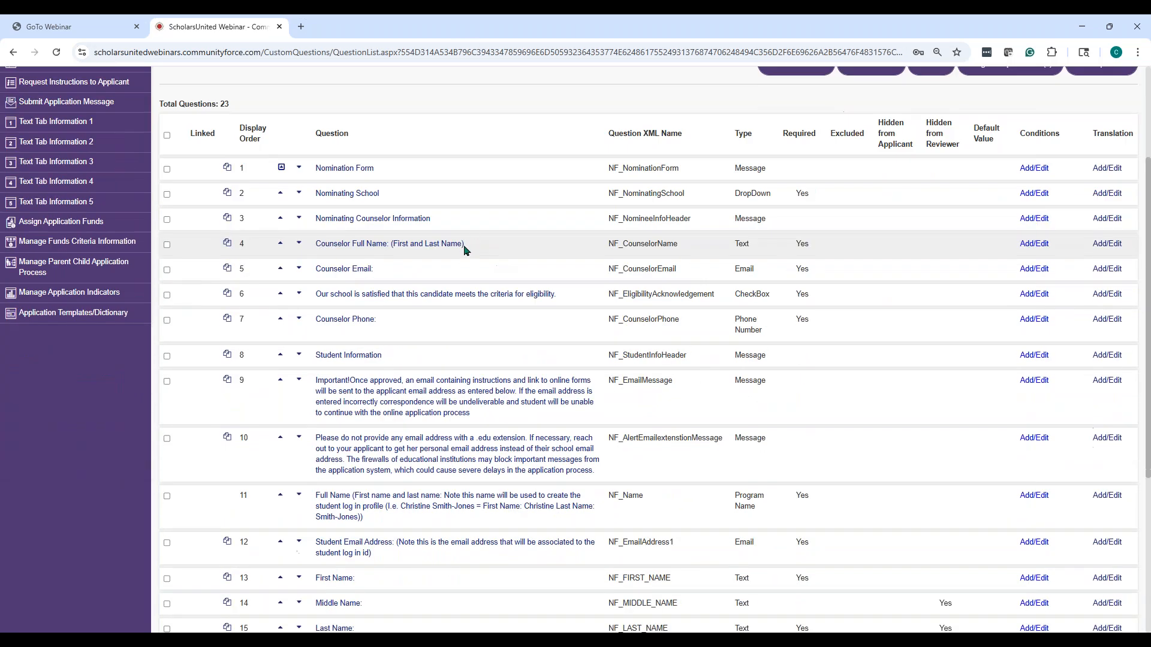
scroll(473, 252, "up", 3)
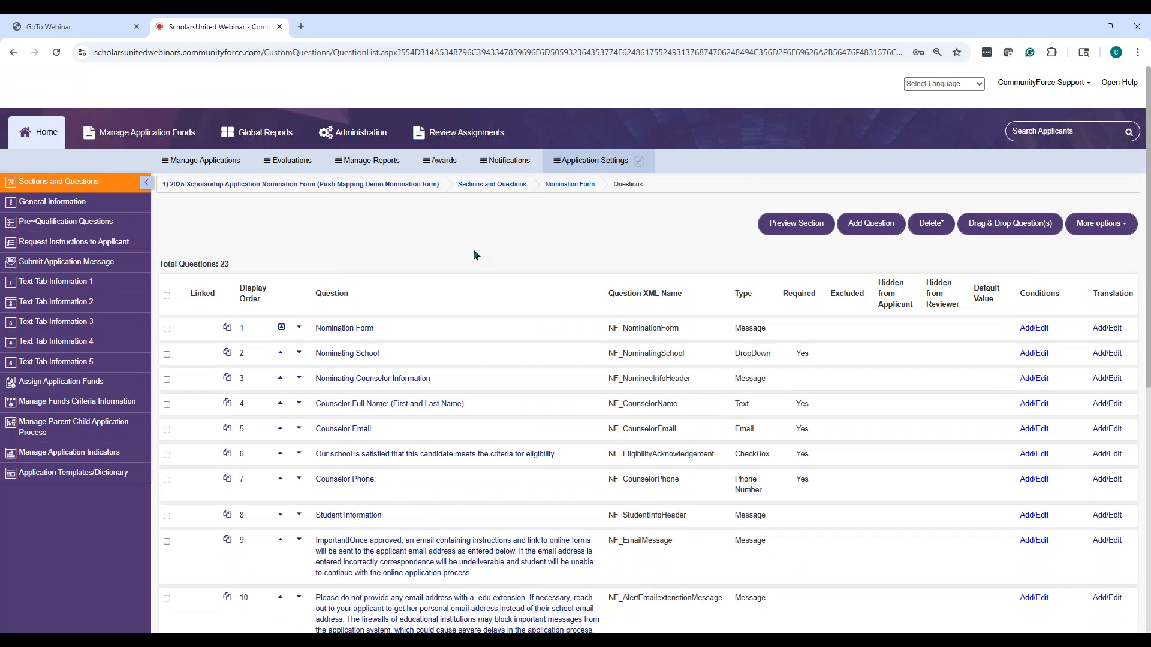
scroll(444, 228, "down", 5)
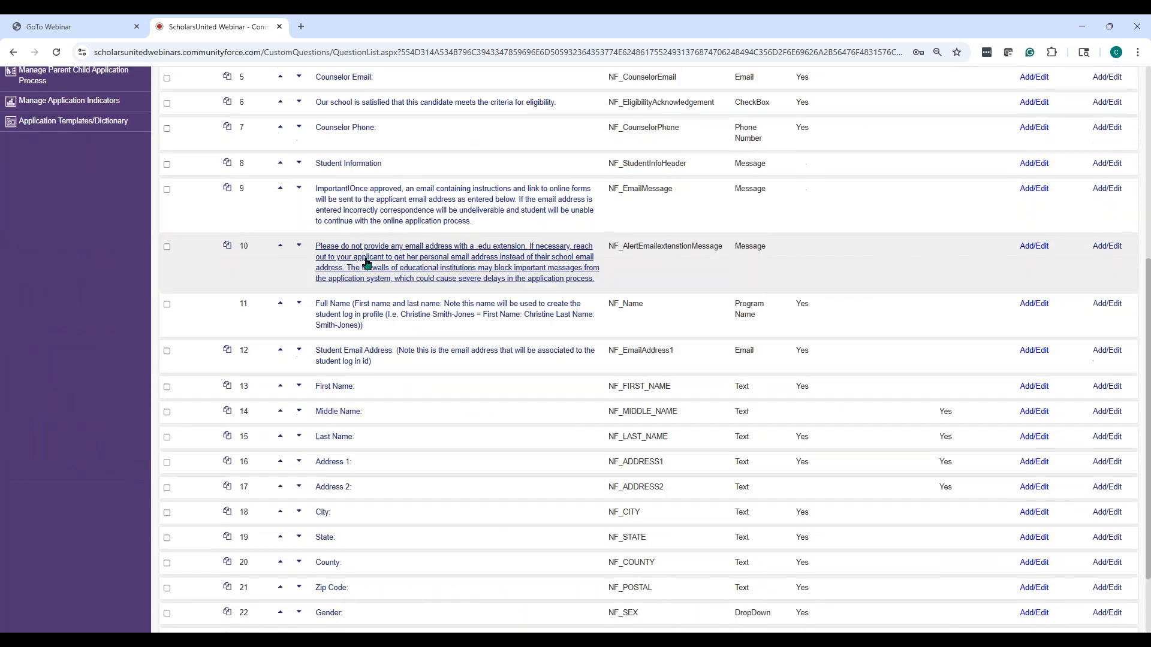
scroll(367, 263, "down", 1)
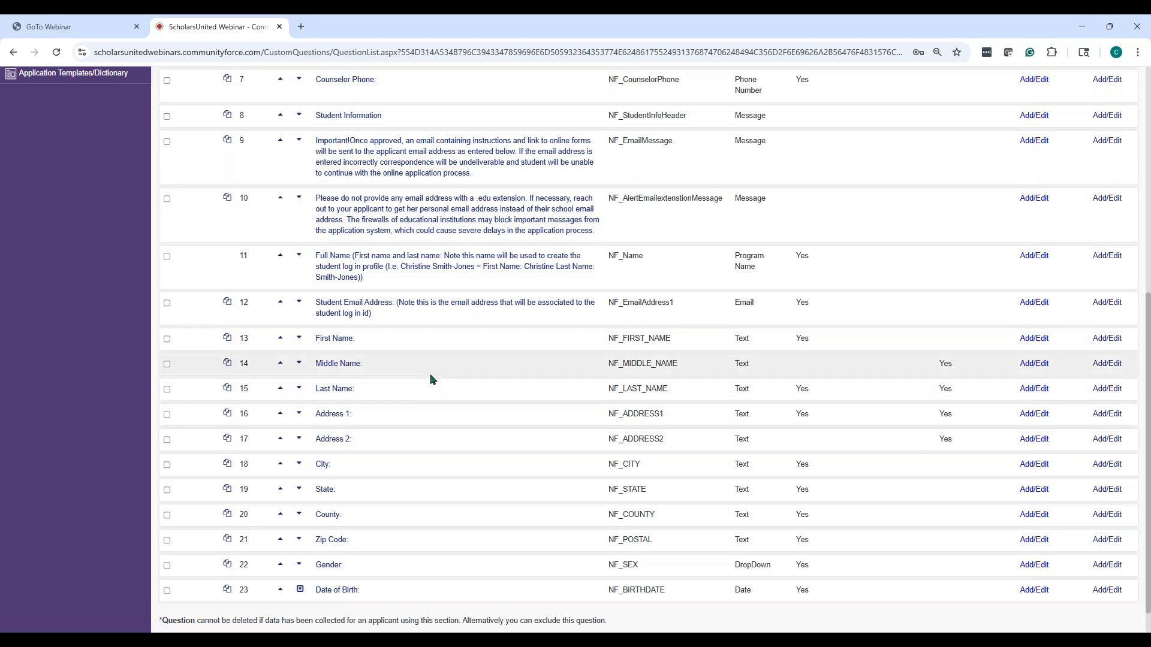
scroll(431, 377, "up", 1)
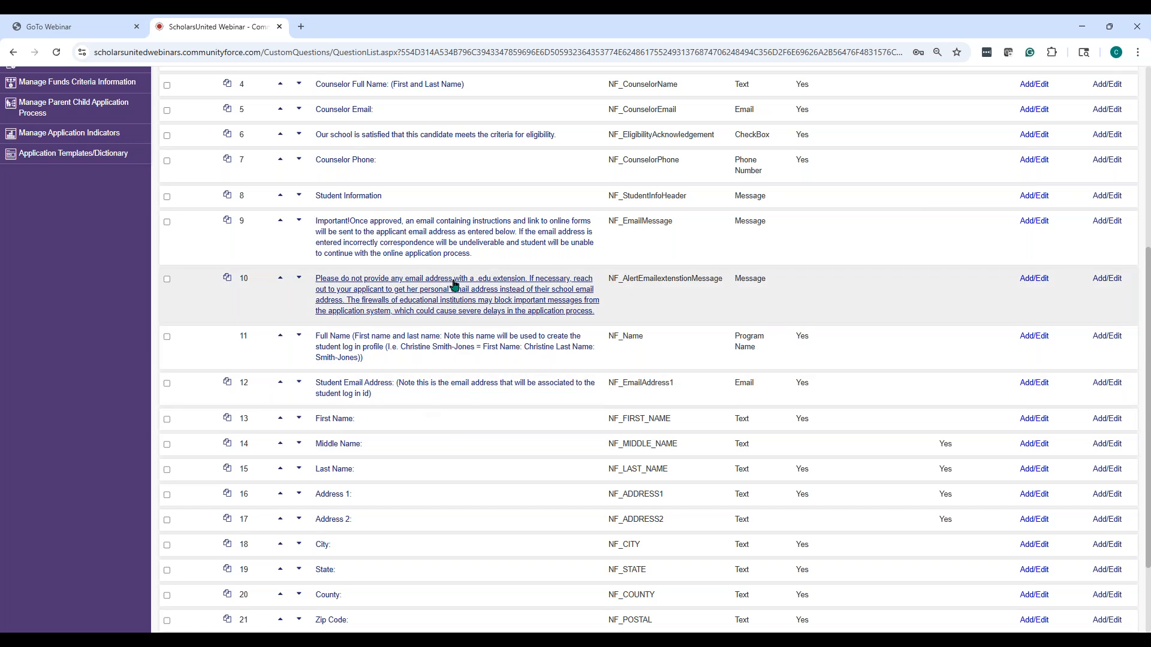
scroll(370, 144, "up", 3)
scroll(369, 141, "up", 1)
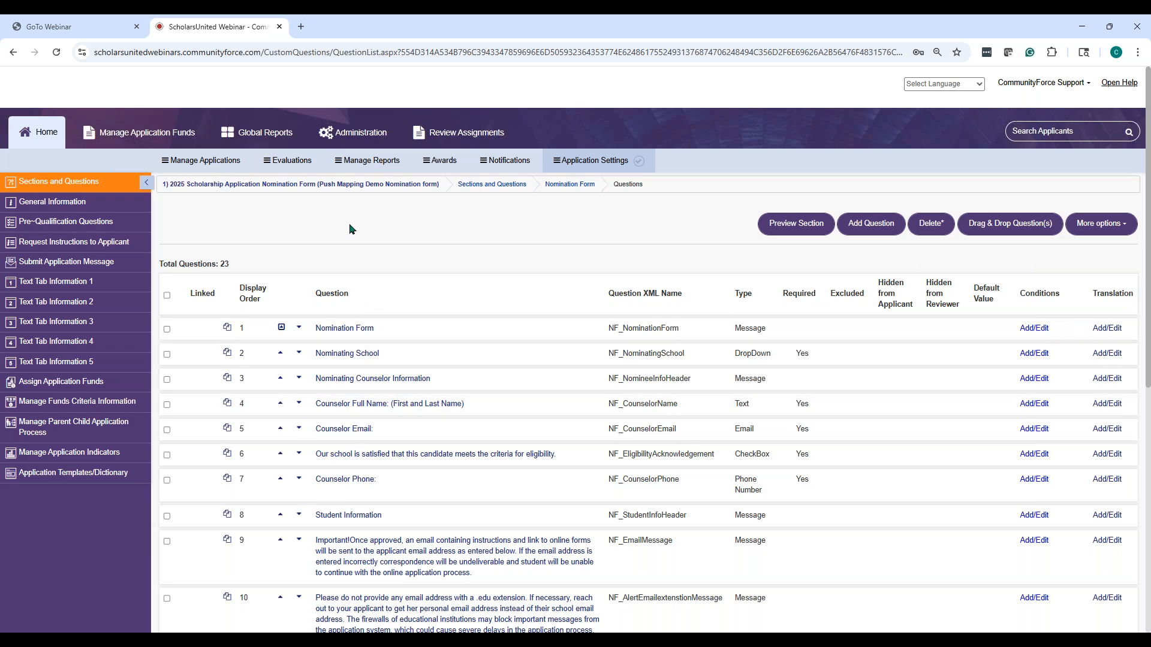
scroll(350, 225, "down", 5)
scroll(247, 100, "up", 5)
scroll(749, 347, "down", 5)
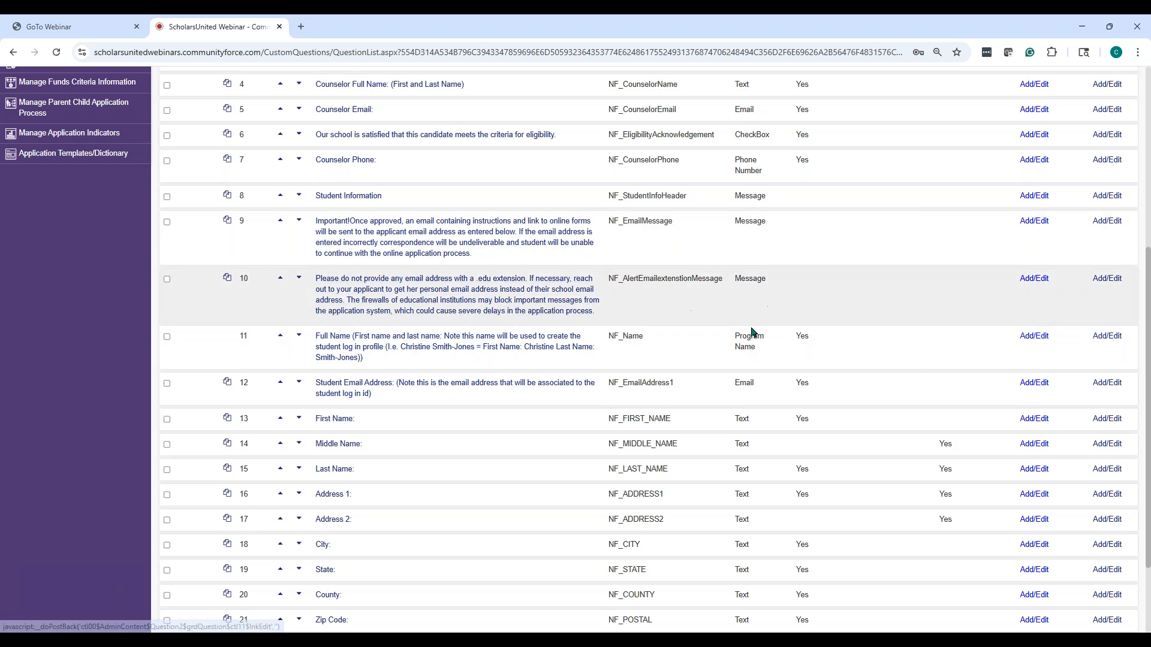
scroll(699, 313, "up", 5)
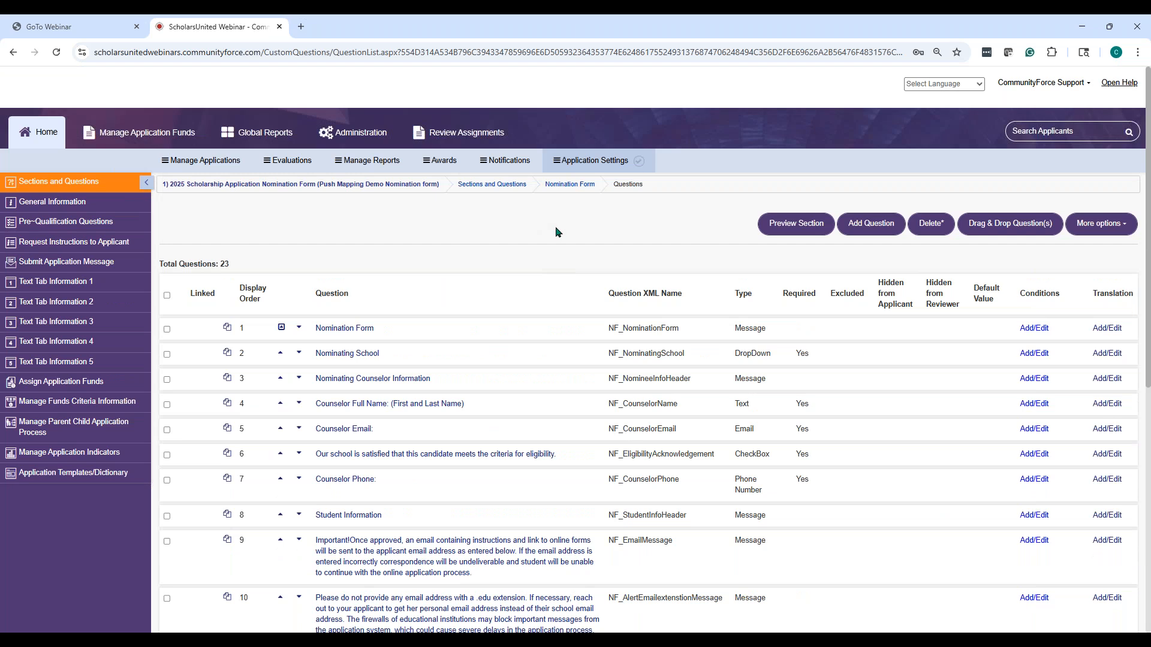
Return via the nomination form's applicants to the Home list of 40 application forms
left_click(203, 167)
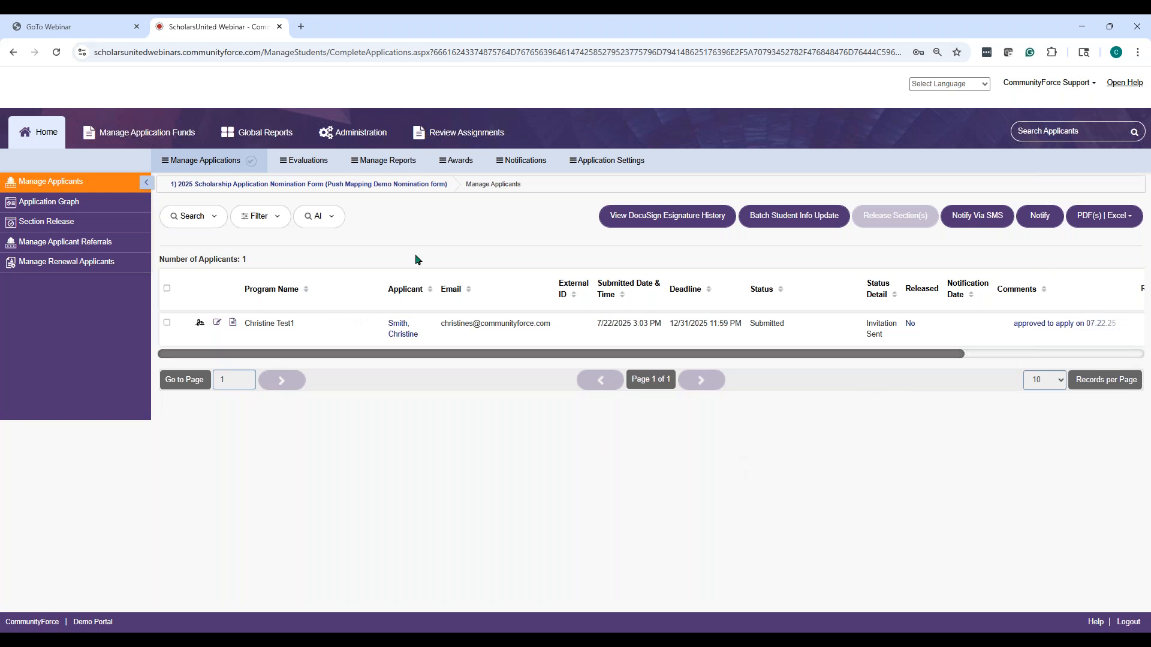
left_click(48, 137)
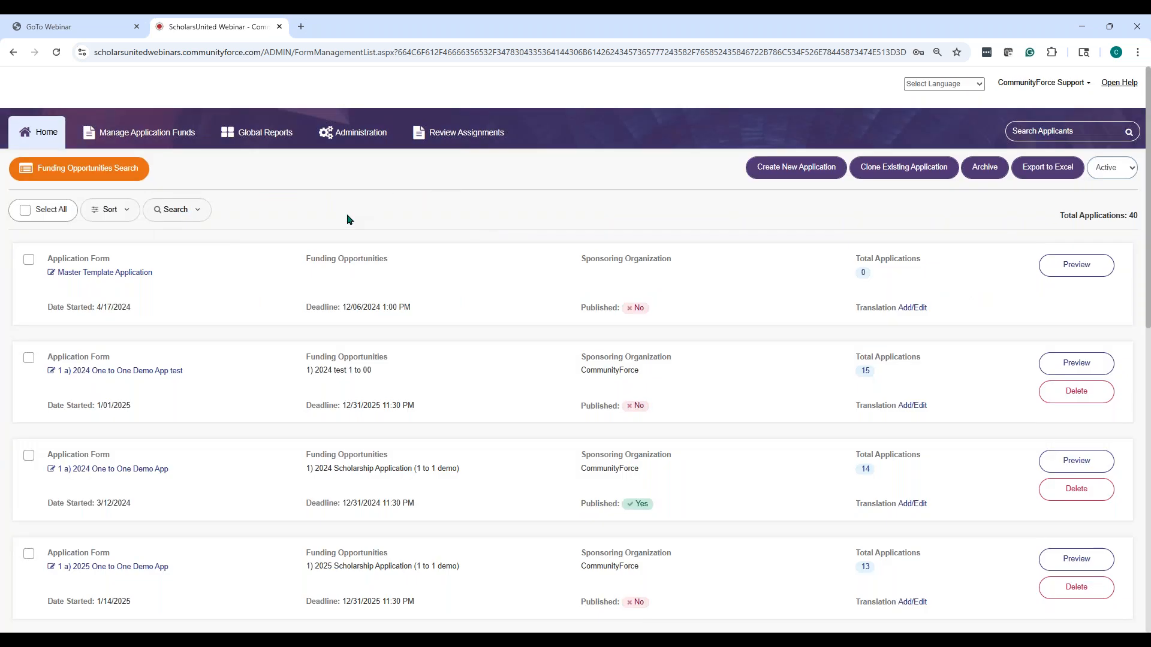
Open the section setup of 2025 Scholarship Application (From Nomination form - push mapping demo)
scroll(271, 300, "down", 8)
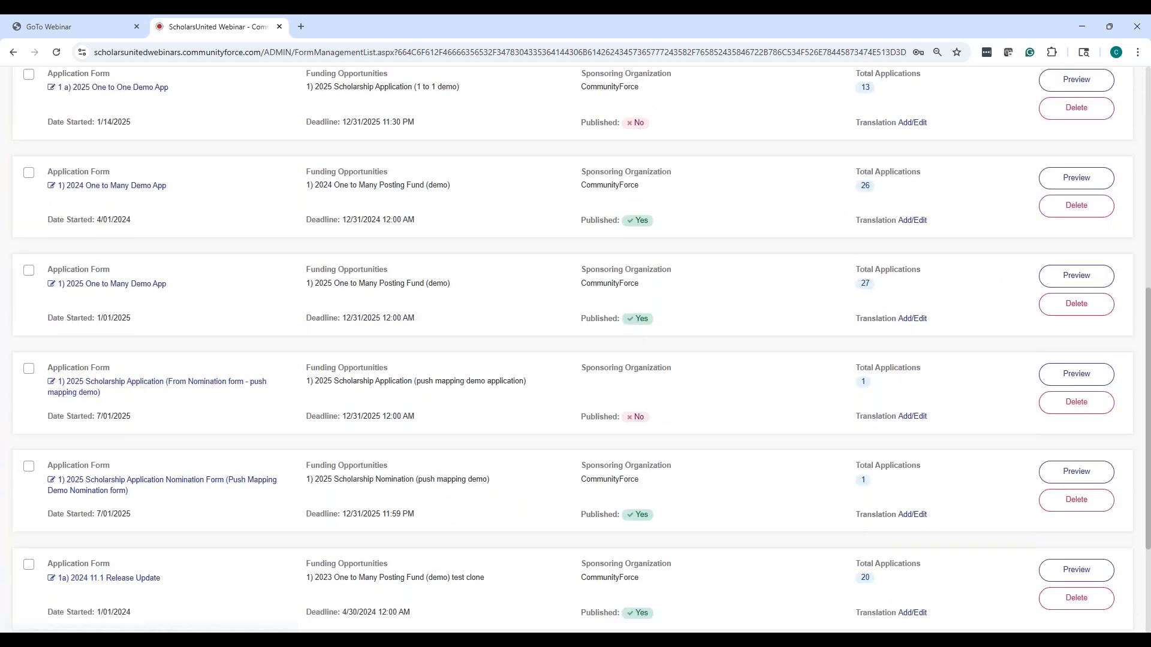
left_click(139, 383)
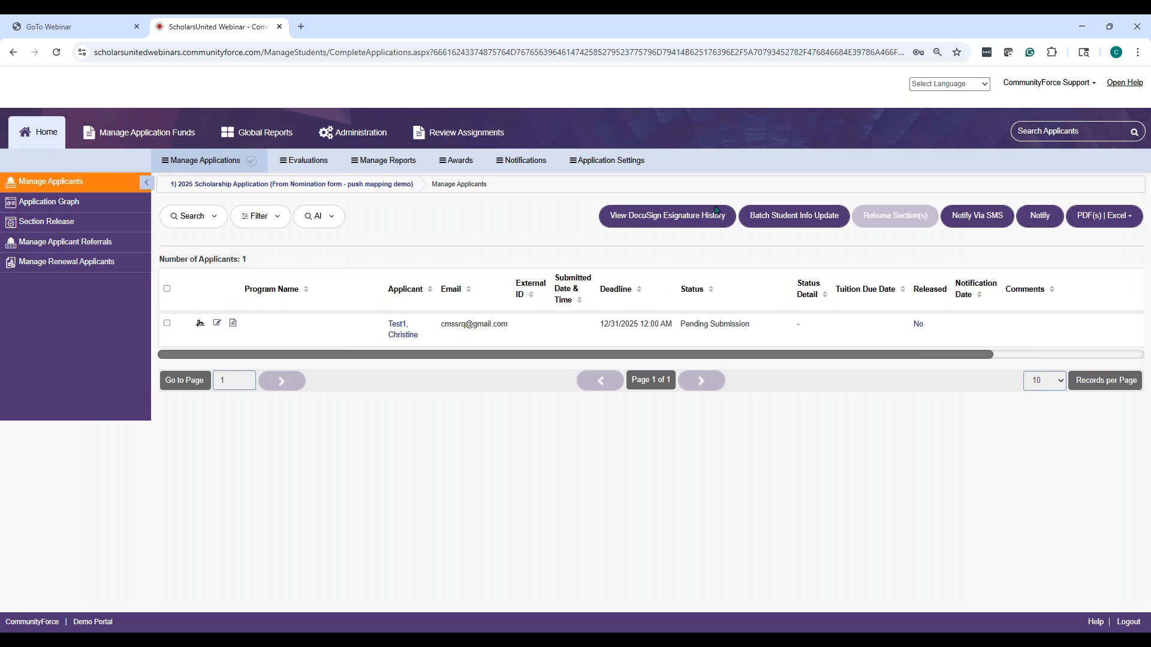
left_click(596, 169)
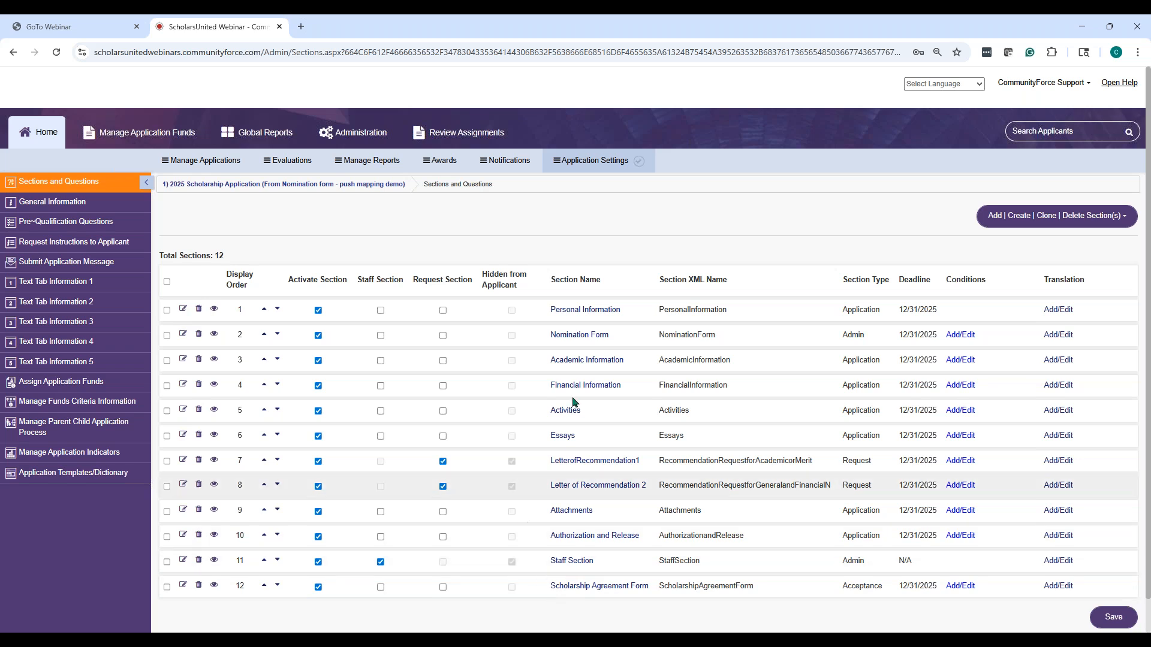
Review the questions in the scholarship application's admin-type Nomination Form section
scroll(630, 241, "down", 1)
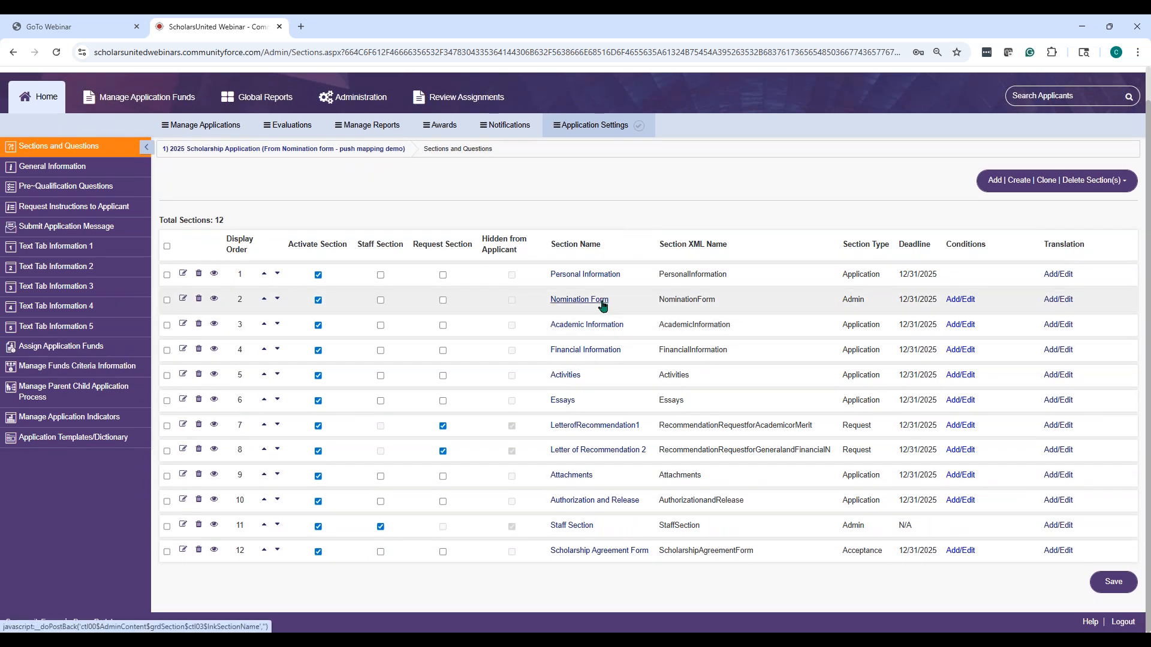
left_click(602, 304)
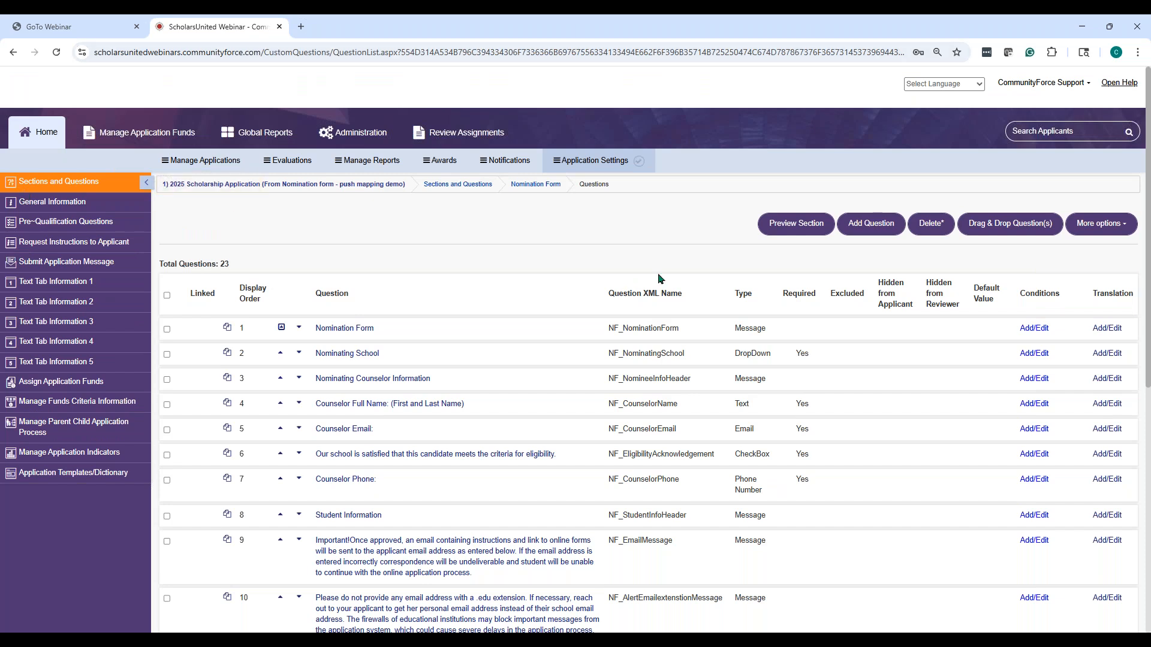
scroll(647, 311, "down", 1)
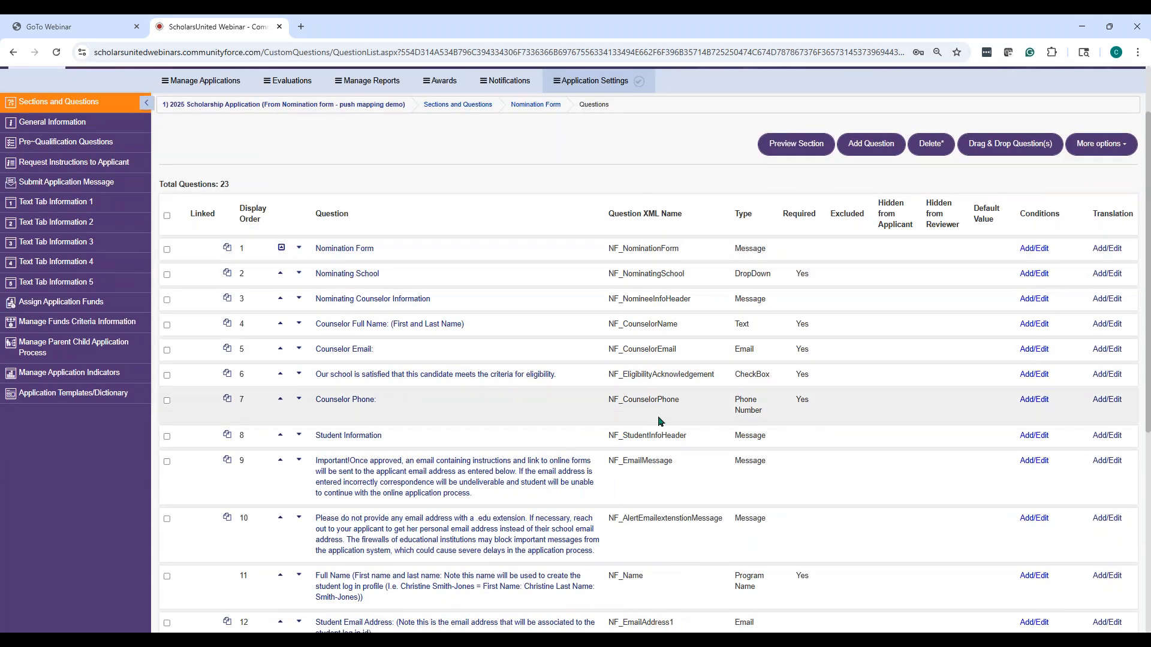
scroll(660, 421, "down", 1)
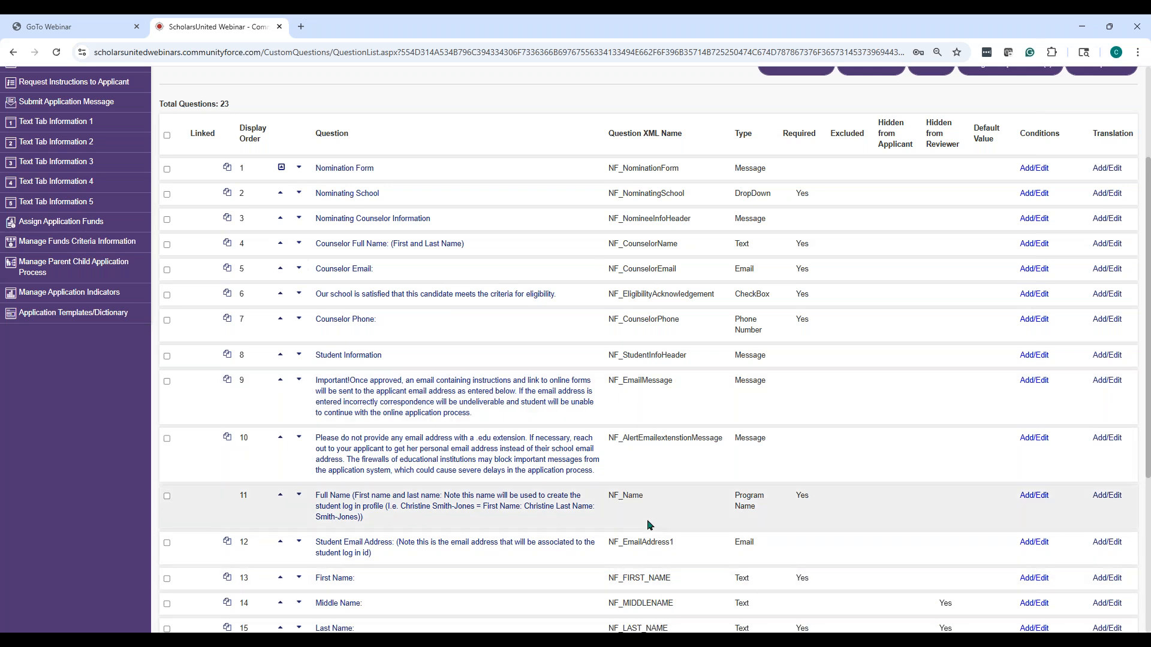
scroll(648, 521, "down", 2)
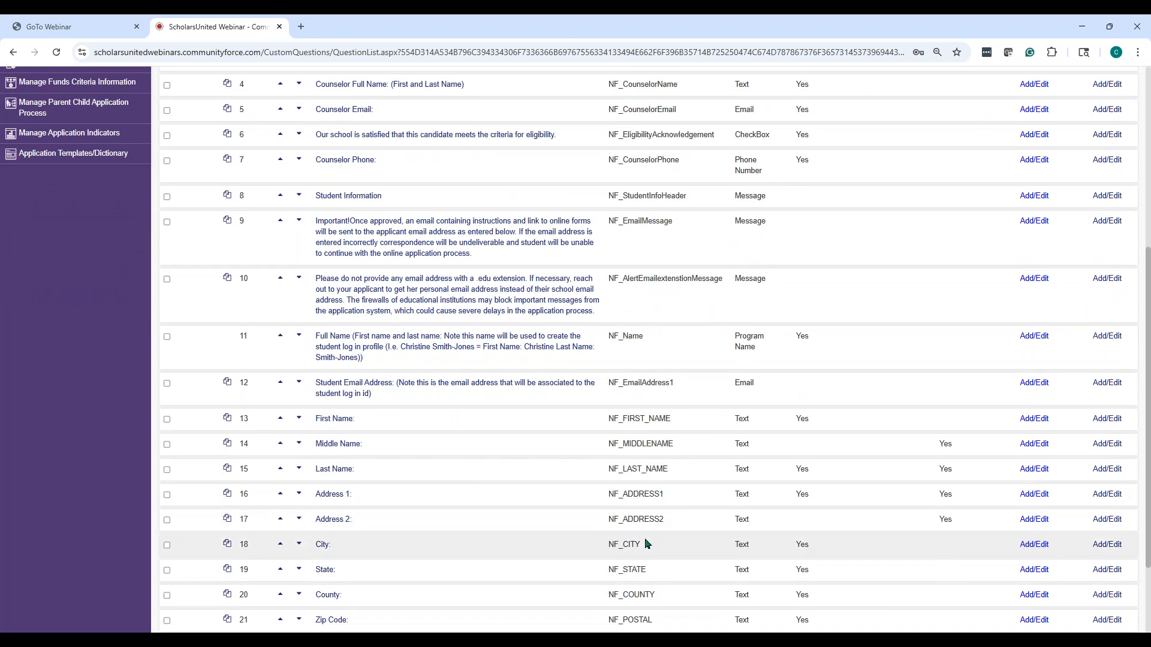
scroll(645, 544, "up", 4)
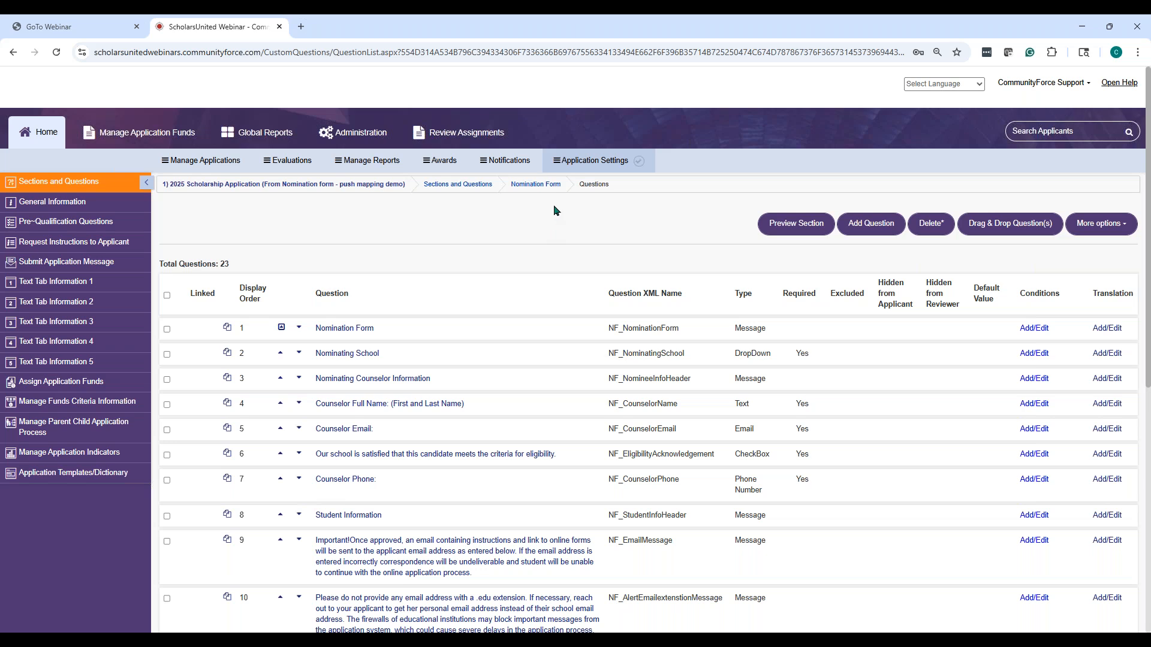
Return to the sections list, then go to Administration's Setup Users Accounts page listing 431 users
left_click(537, 185)
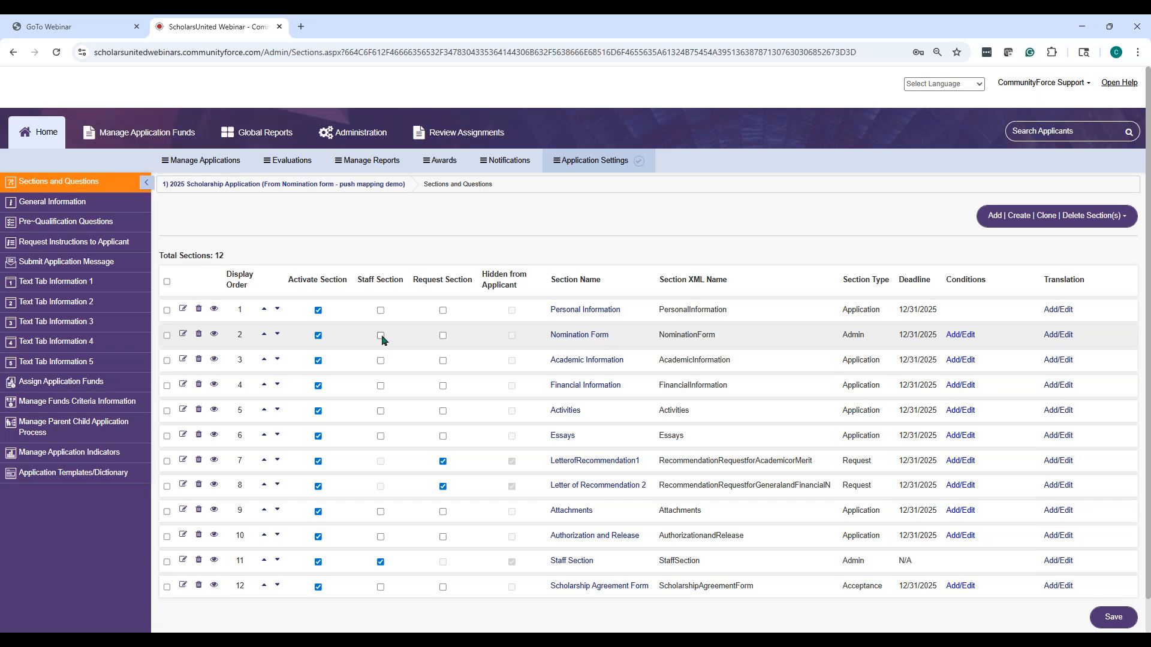
key("ctrl")
key("ctrl")
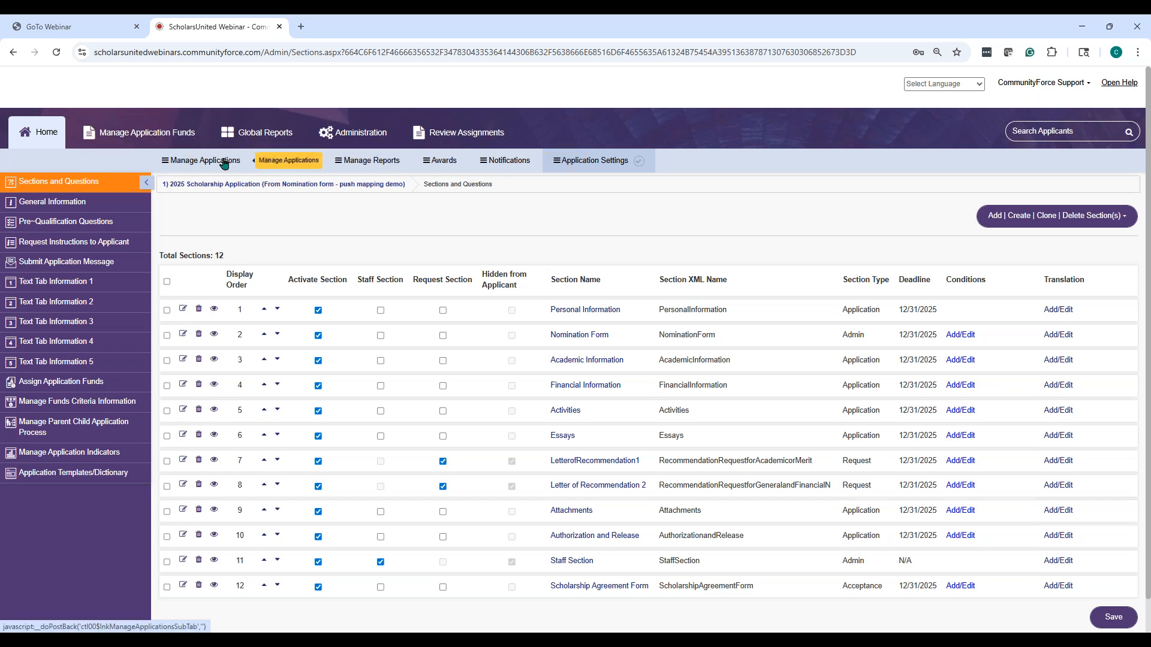
left_click(351, 137)
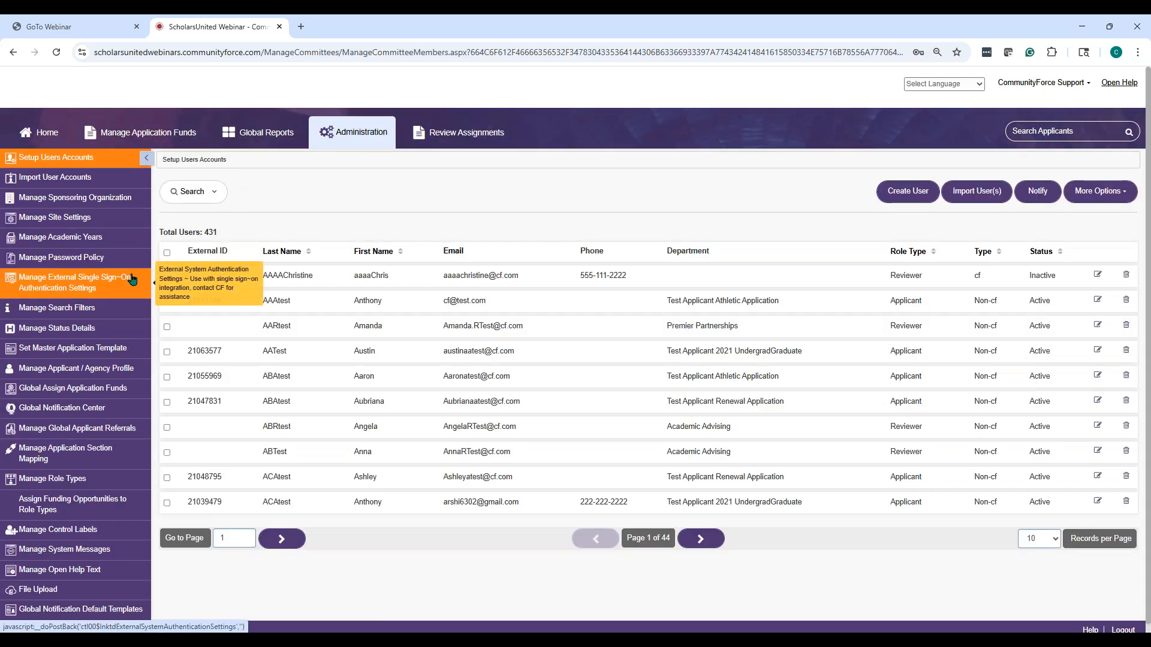
scroll(131, 279, "down", 1)
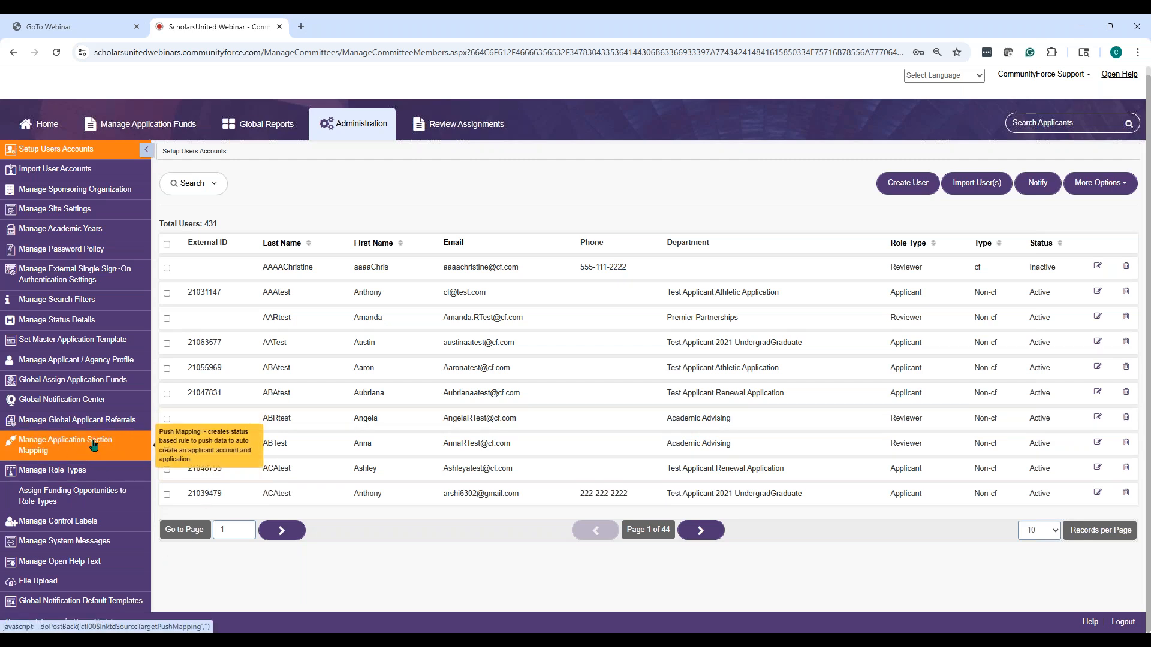
Open Manage Application Section Mapping, showing three mappings triggered on Submitted and Invitation Sent
left_click(93, 444)
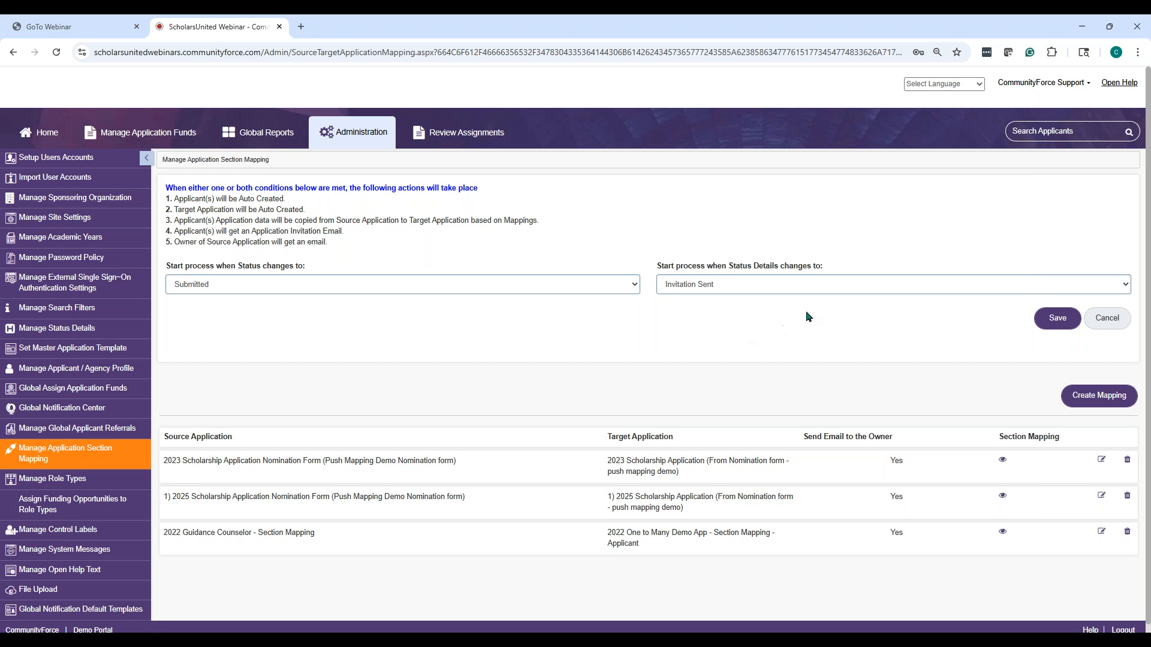
Start a new section mapping sourced from 2022 Scholarship Application Nomination Form (Push Mapping Demo Nomination form)
left_click(1082, 400)
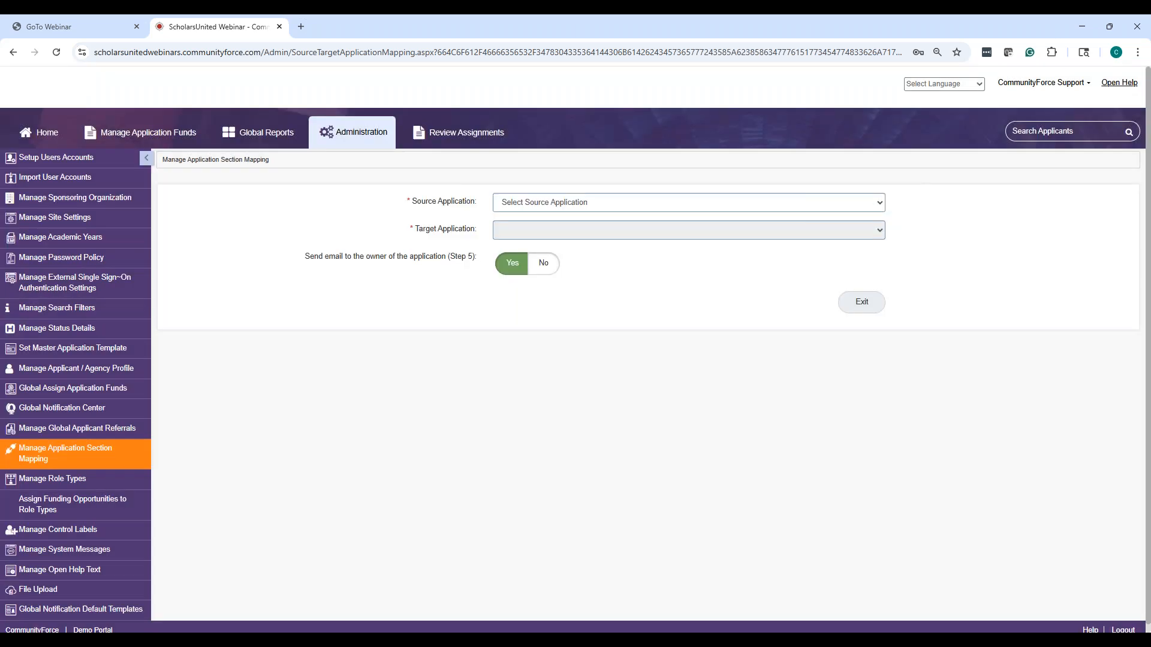
left_click(525, 207)
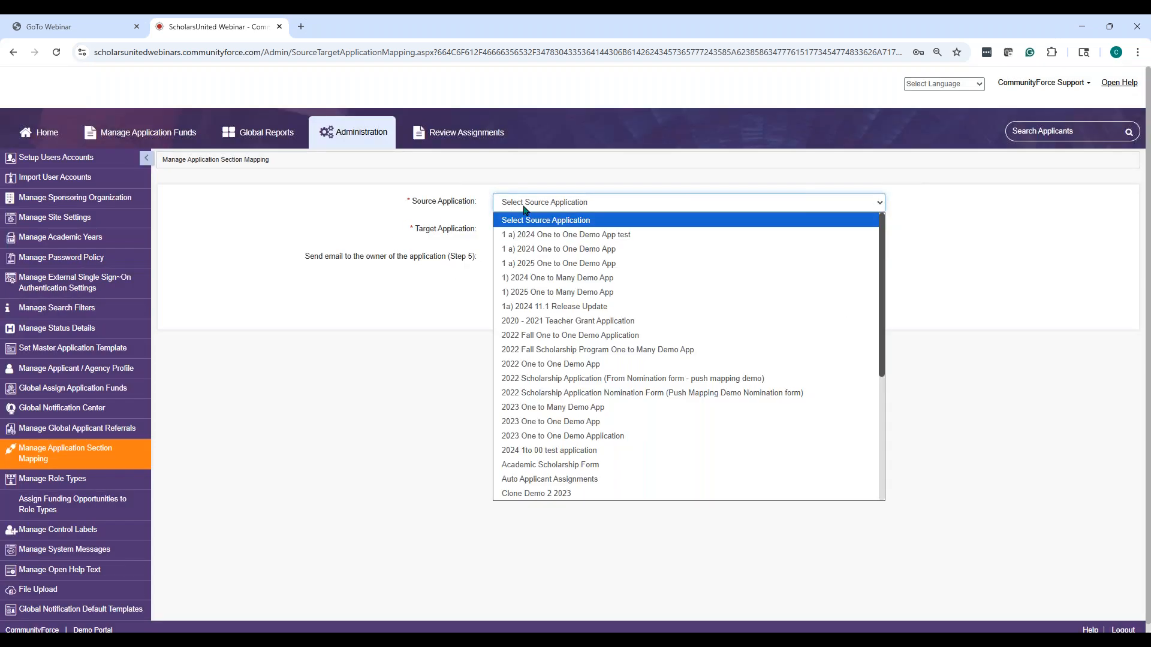
left_click(525, 209)
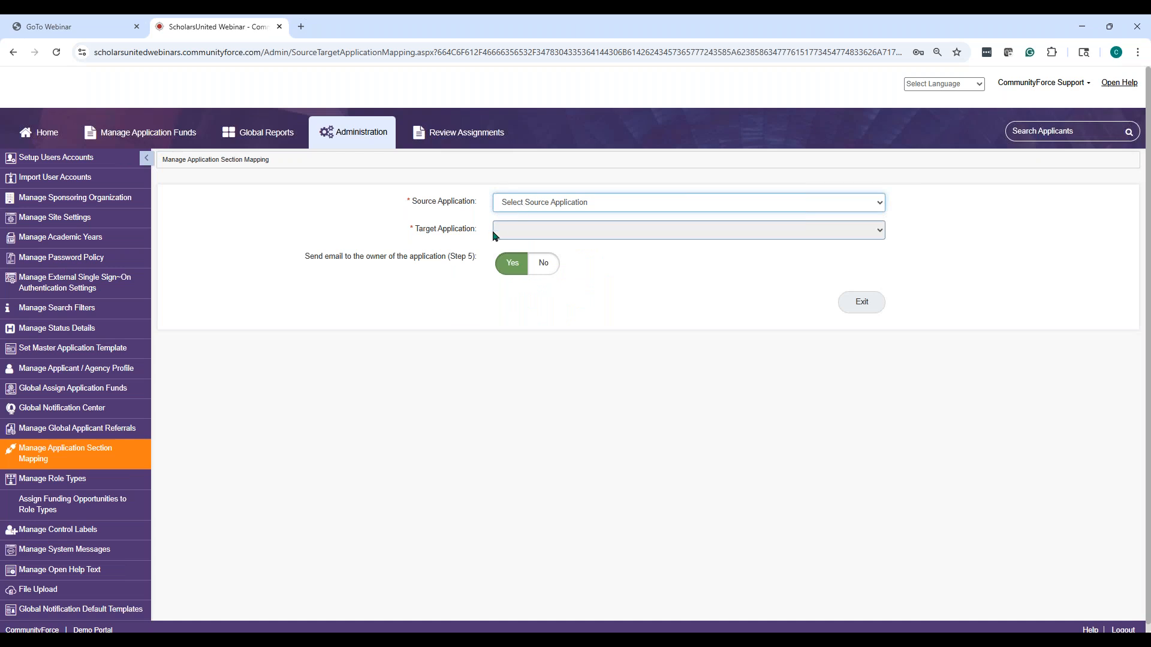
left_click(538, 205)
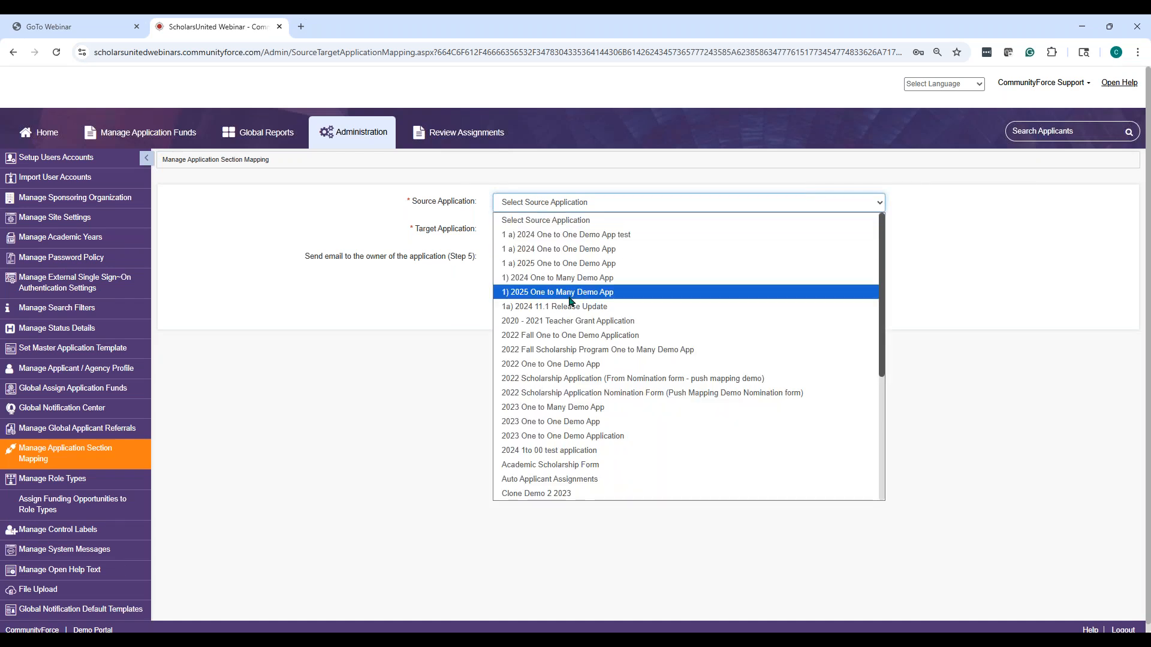
left_click(591, 398)
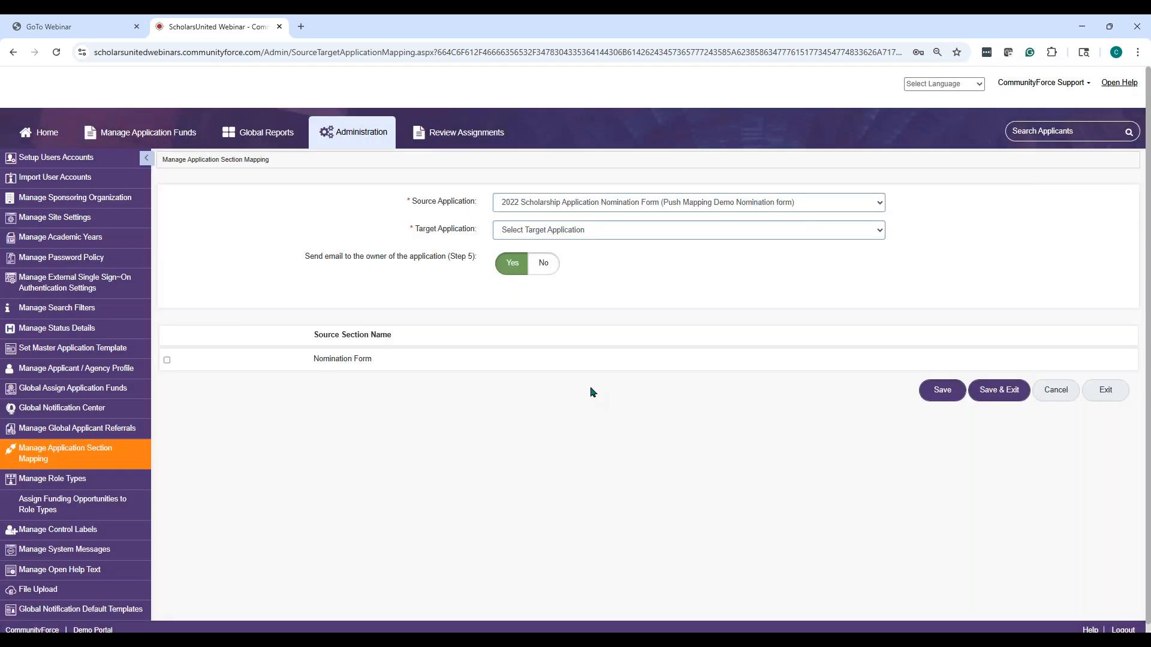
left_click(588, 229)
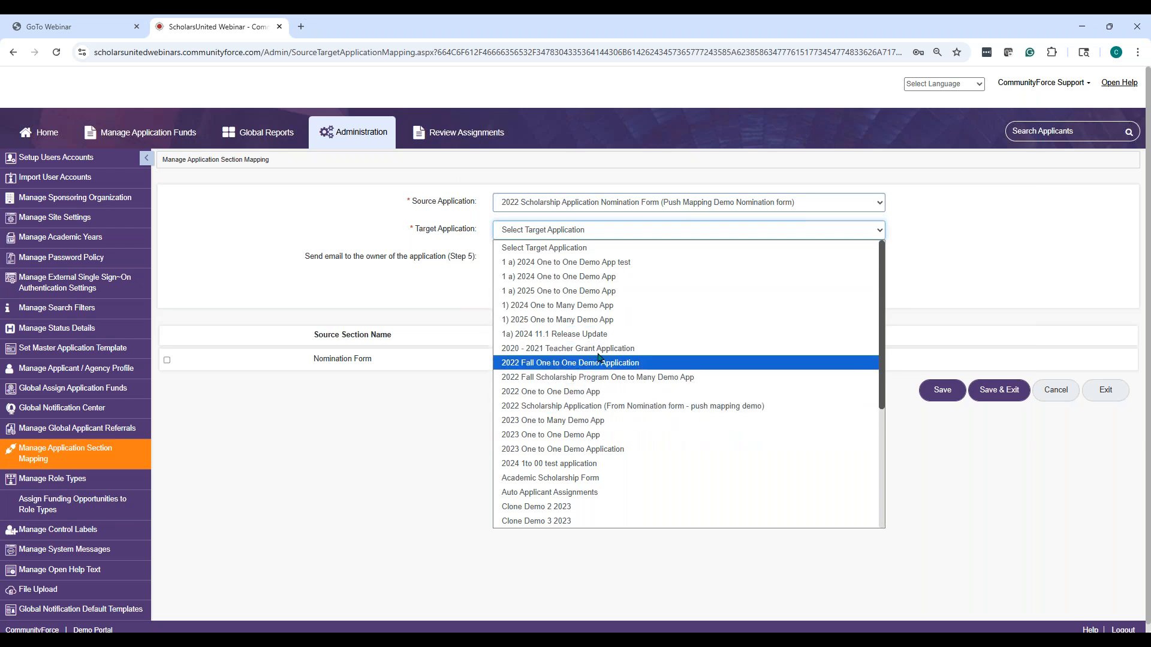
Target the 2022 Scholarship Application (push mapping demo), mapping Nomination Form onto Nomination Form
left_click(619, 408)
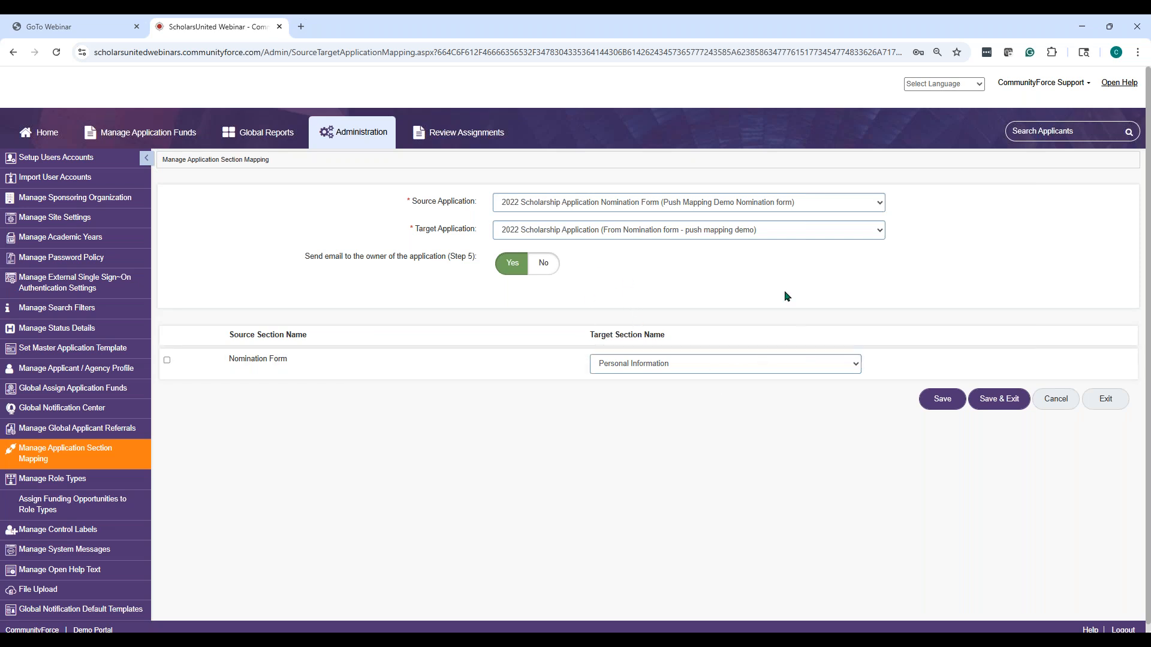
left_click(731, 373)
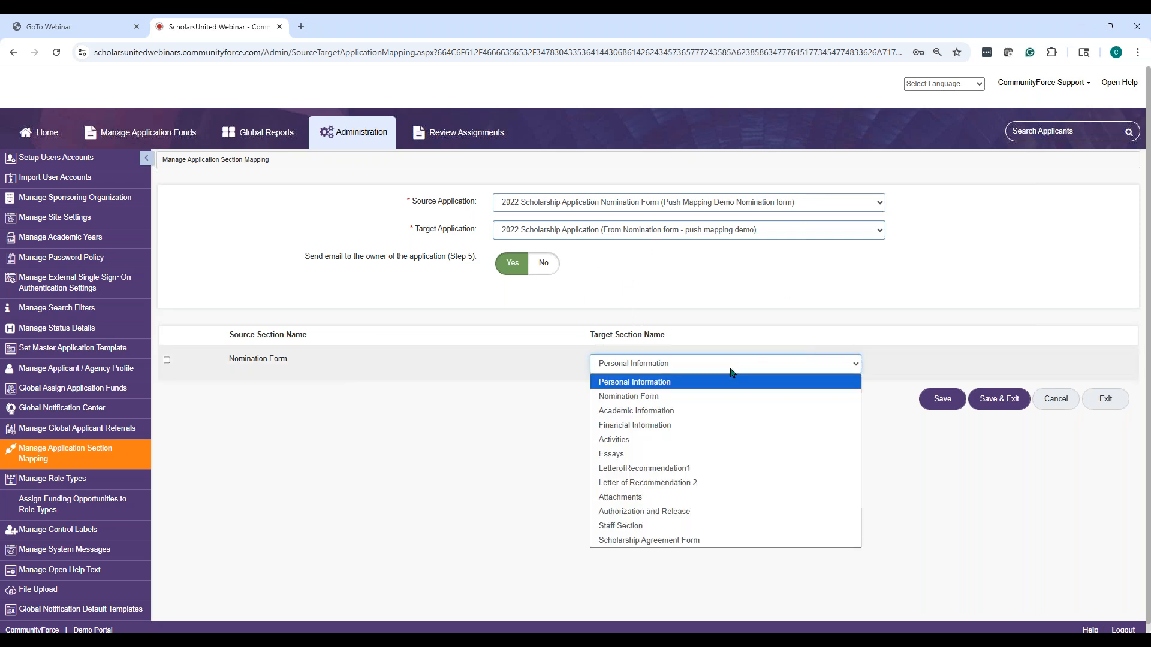
left_click(699, 394)
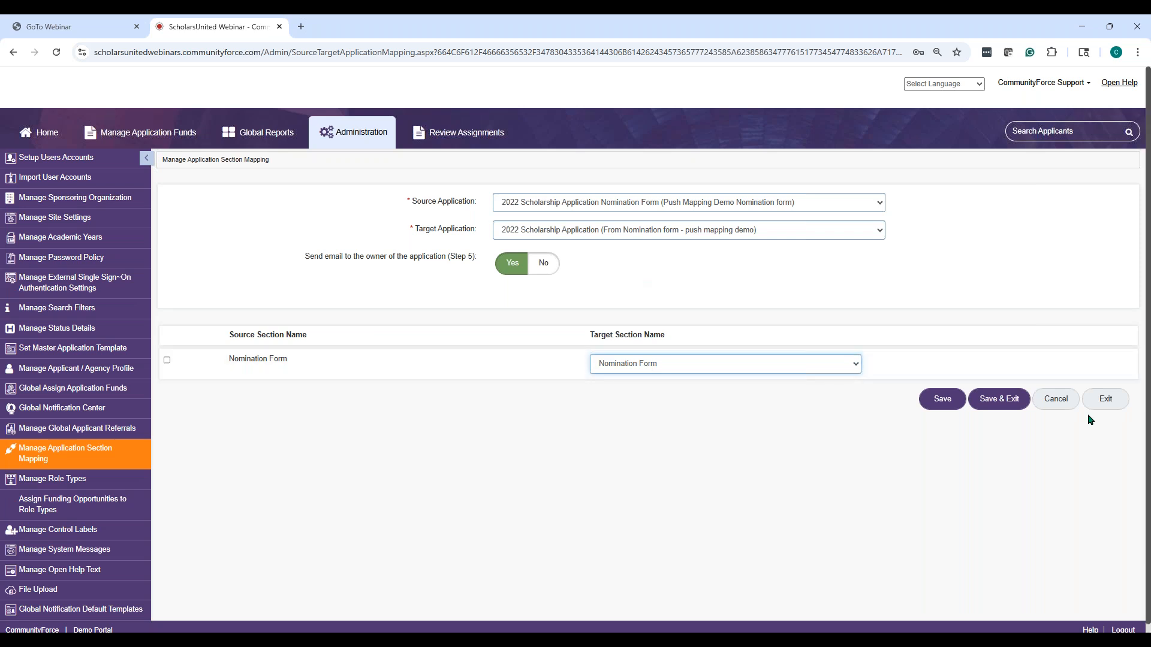
Exit the editor, inspect the 1) 2025 mapping's Nomination Form pairing and edit view, then exit
left_click(1106, 400)
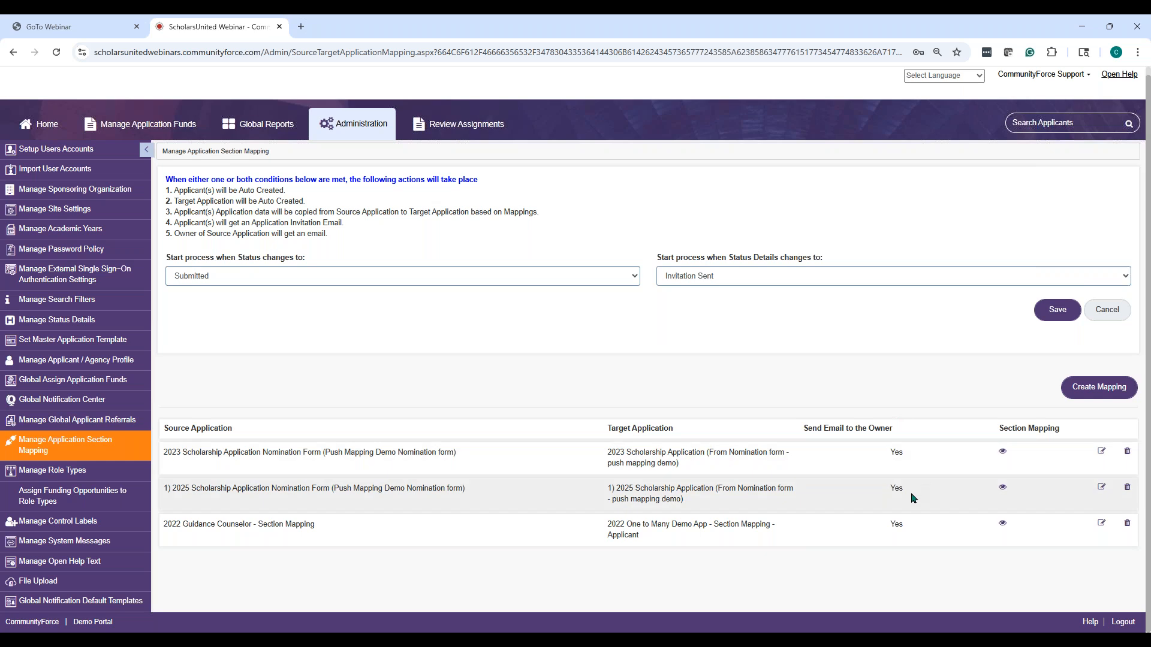
left_click(1001, 490)
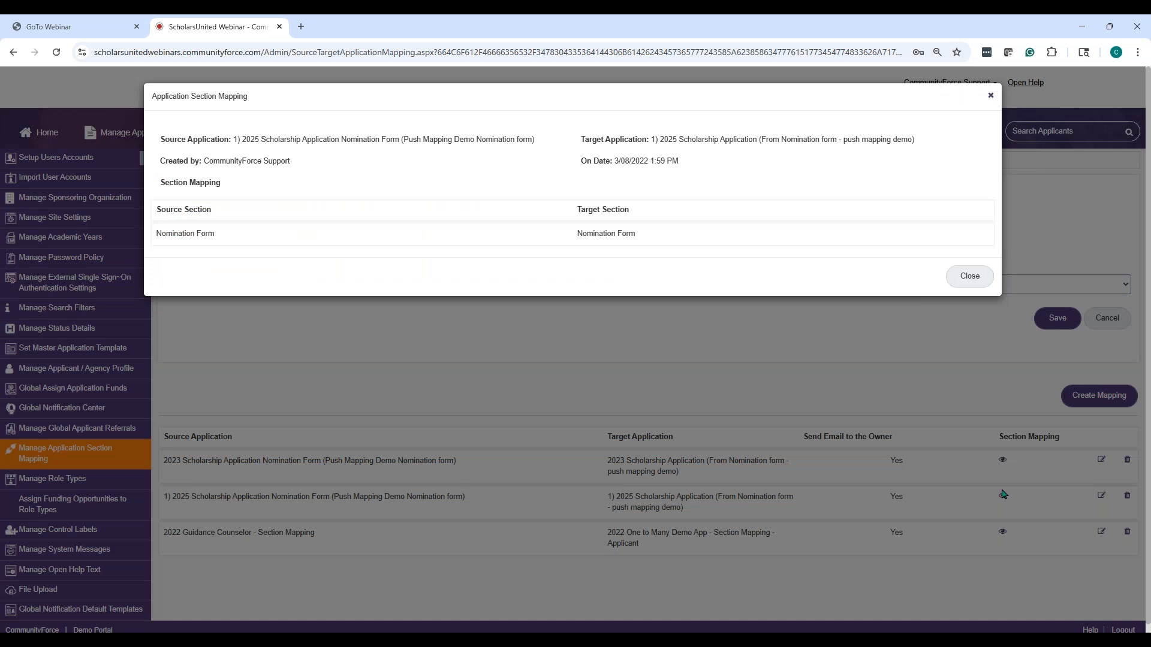
left_click(974, 273)
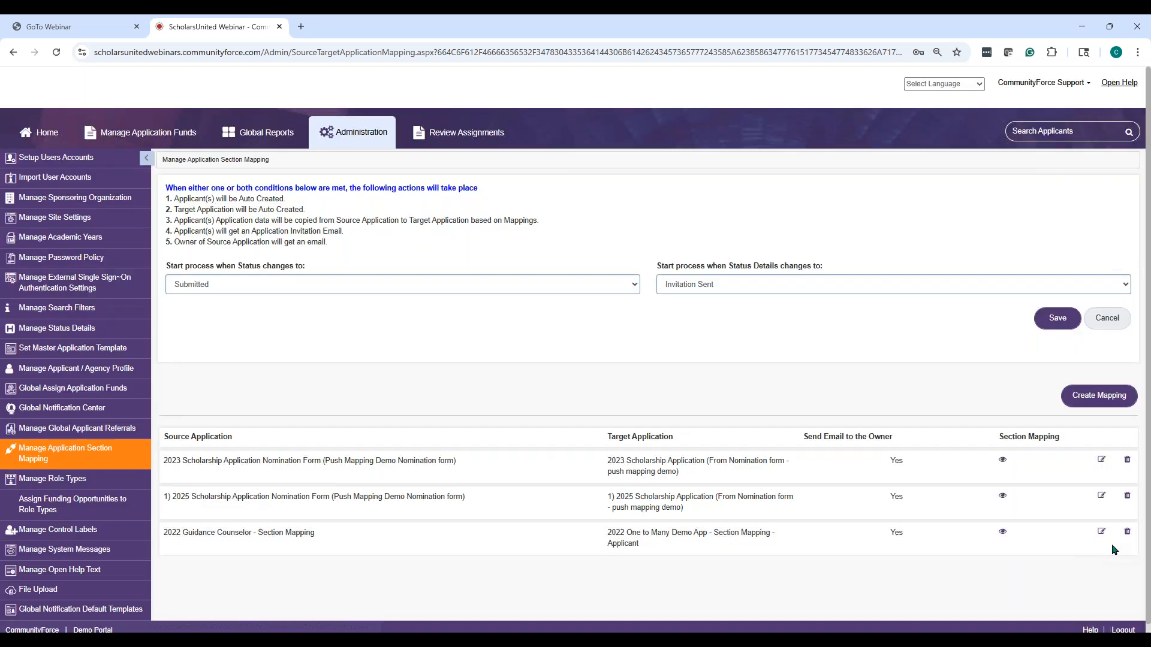
left_click(1101, 497)
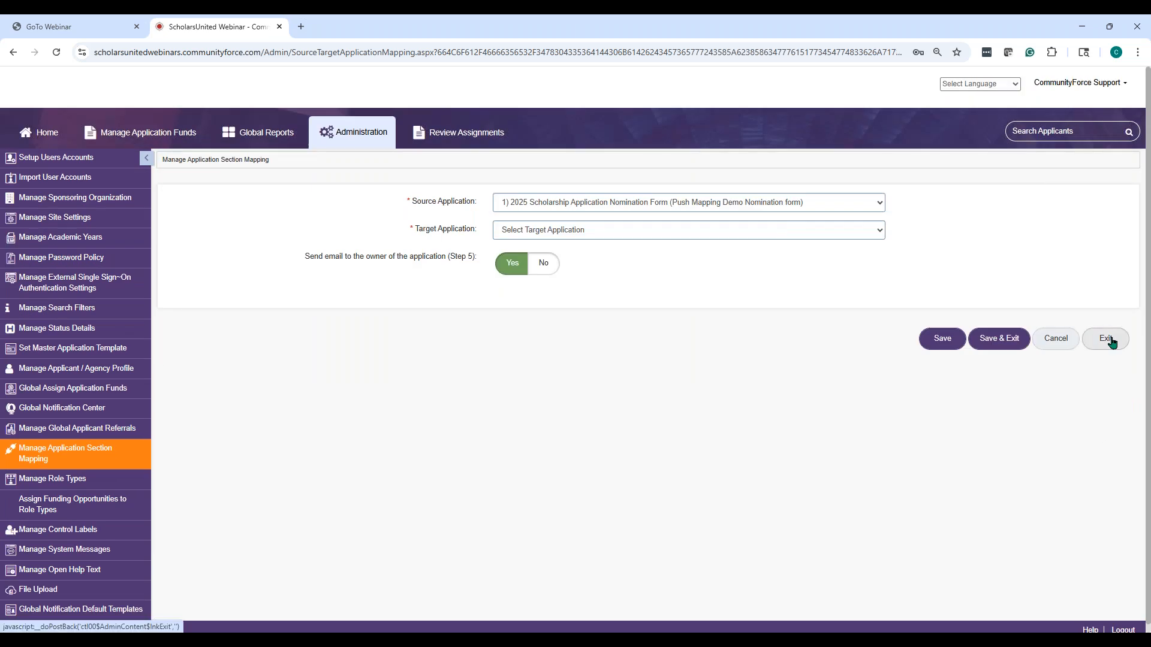
left_click(1107, 339)
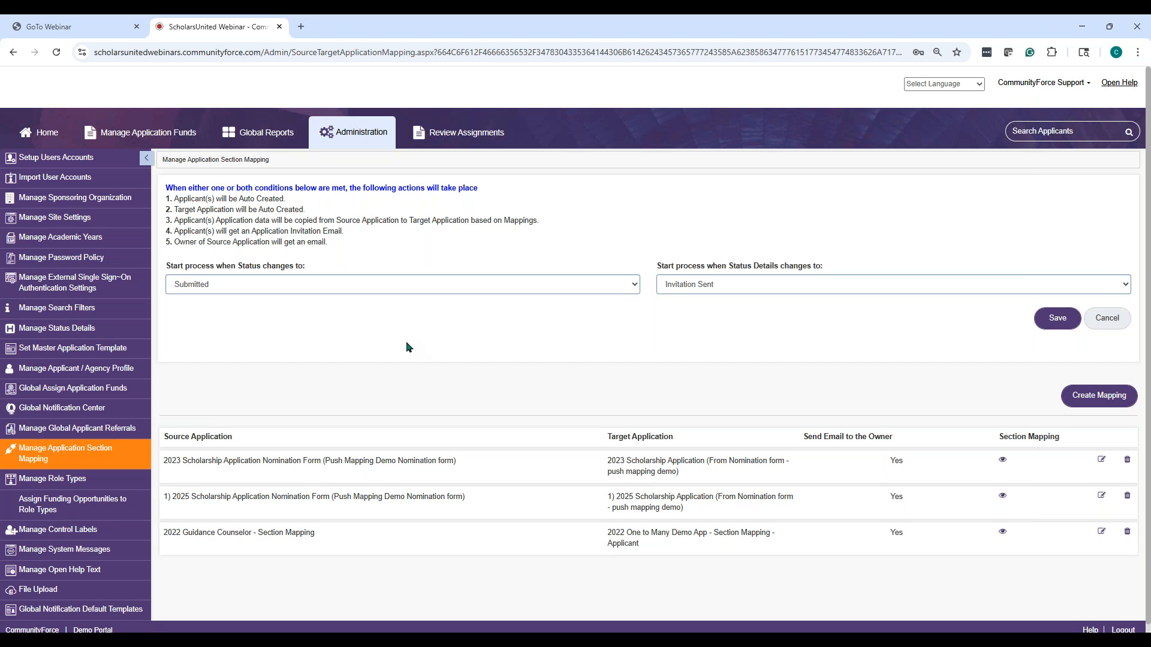
Log out of the administrator account and sign in with the applicant's saved credentials
left_click(1049, 90)
left_click(1015, 180)
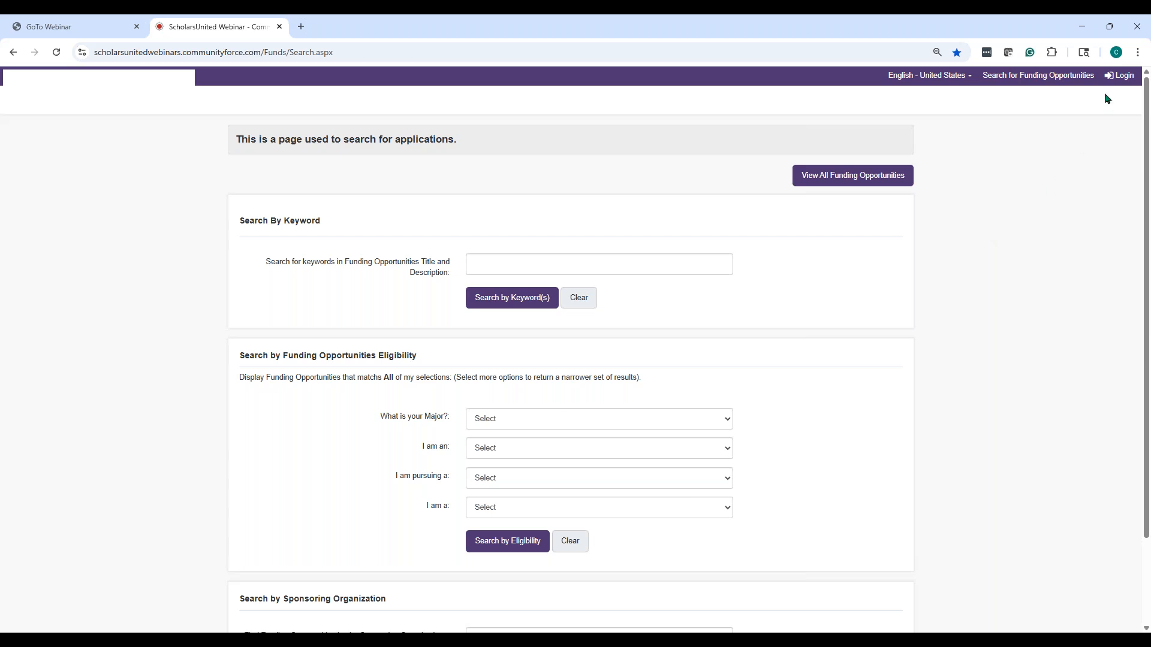
left_click(1119, 75)
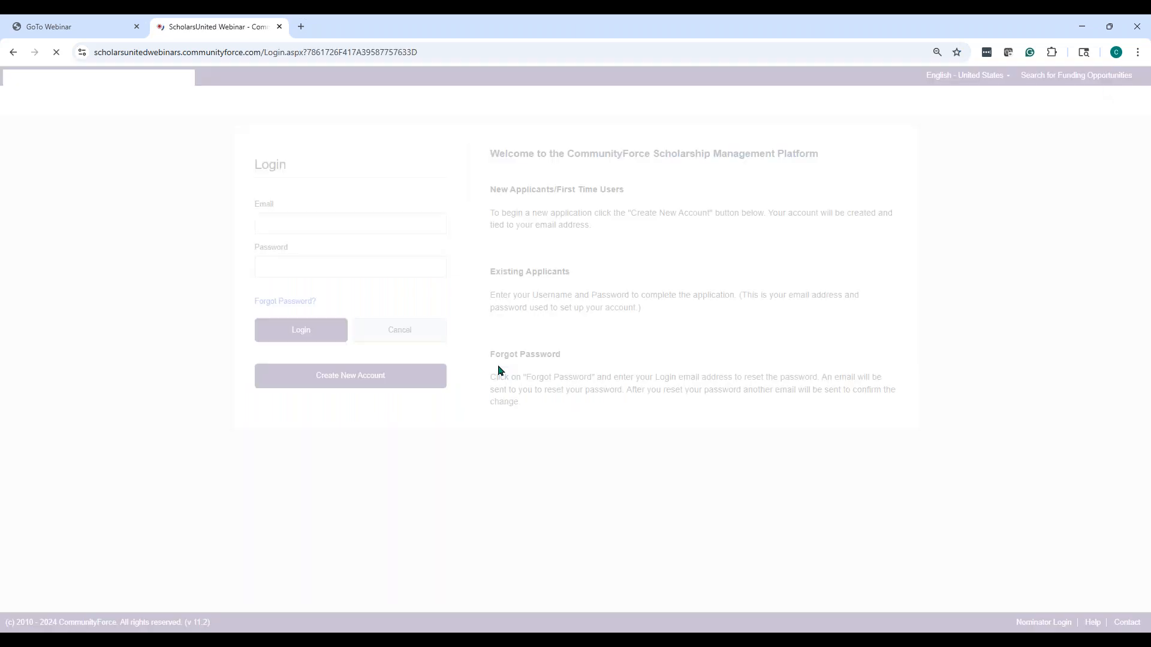
left_click(385, 223)
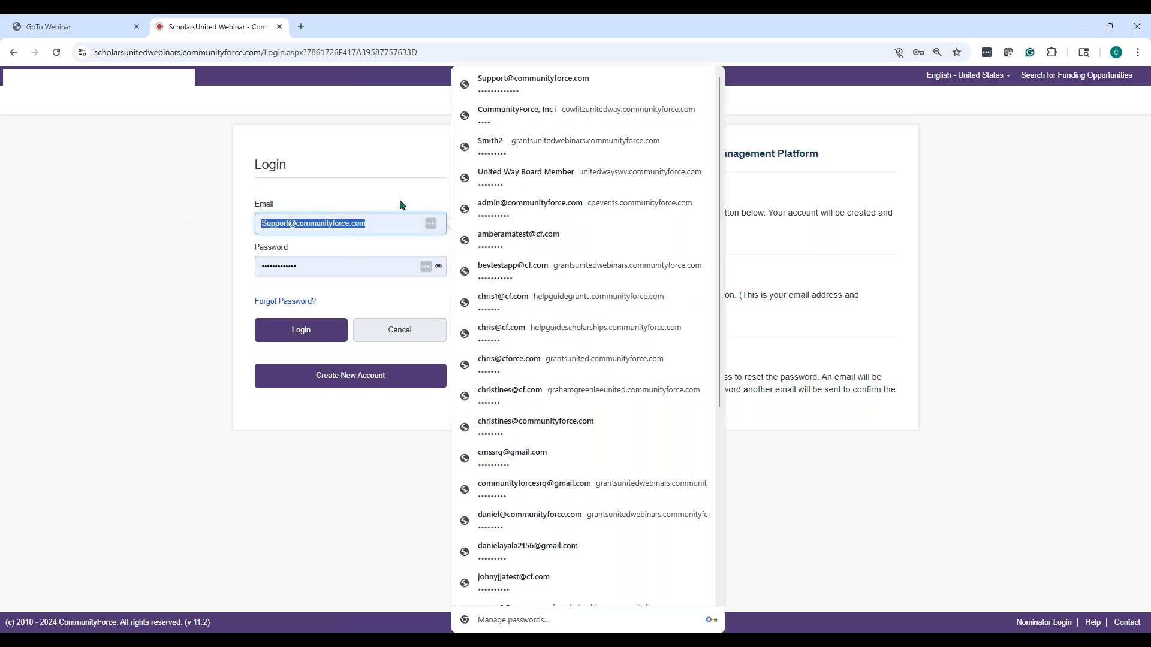
type("ch")
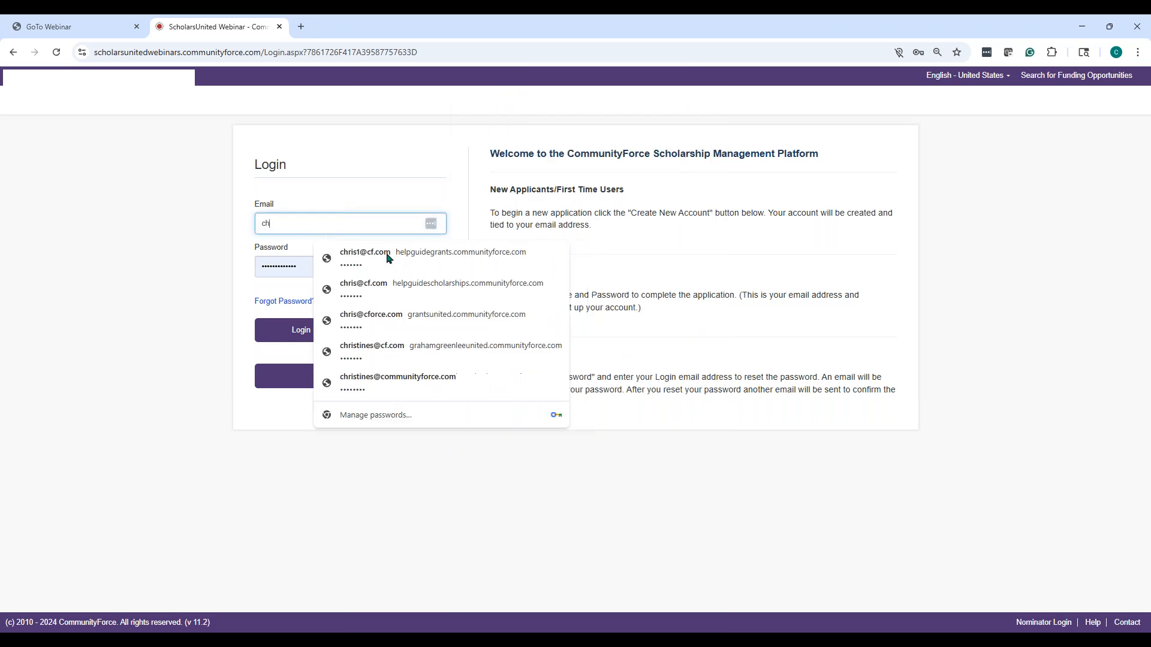
left_click(386, 378)
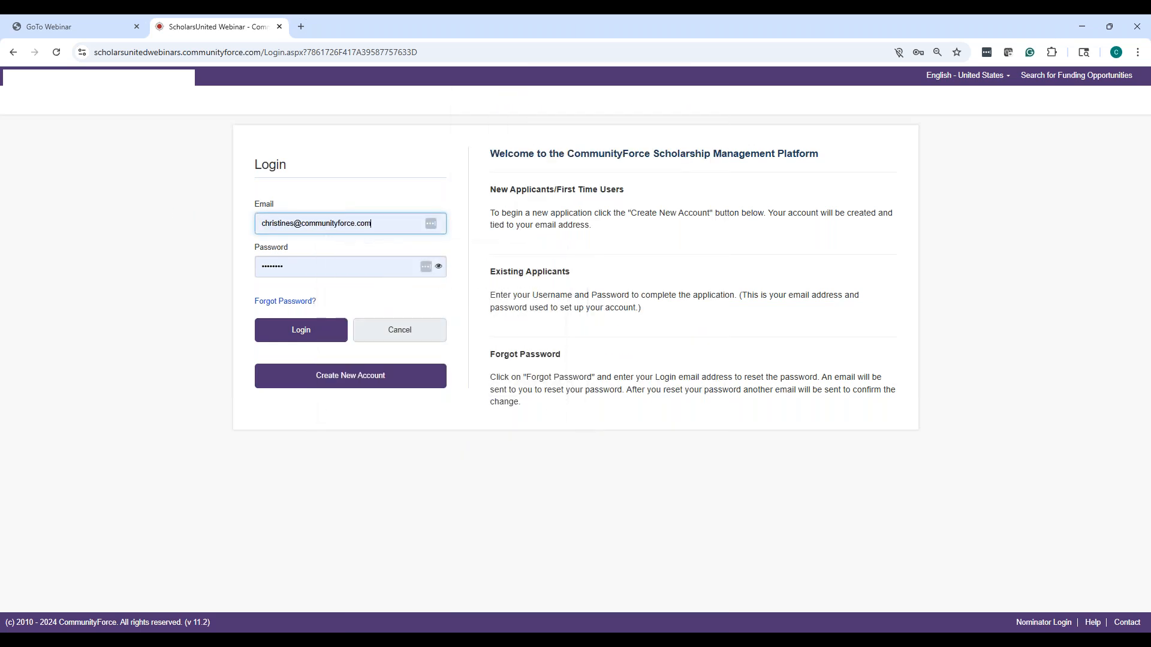
left_click(312, 333)
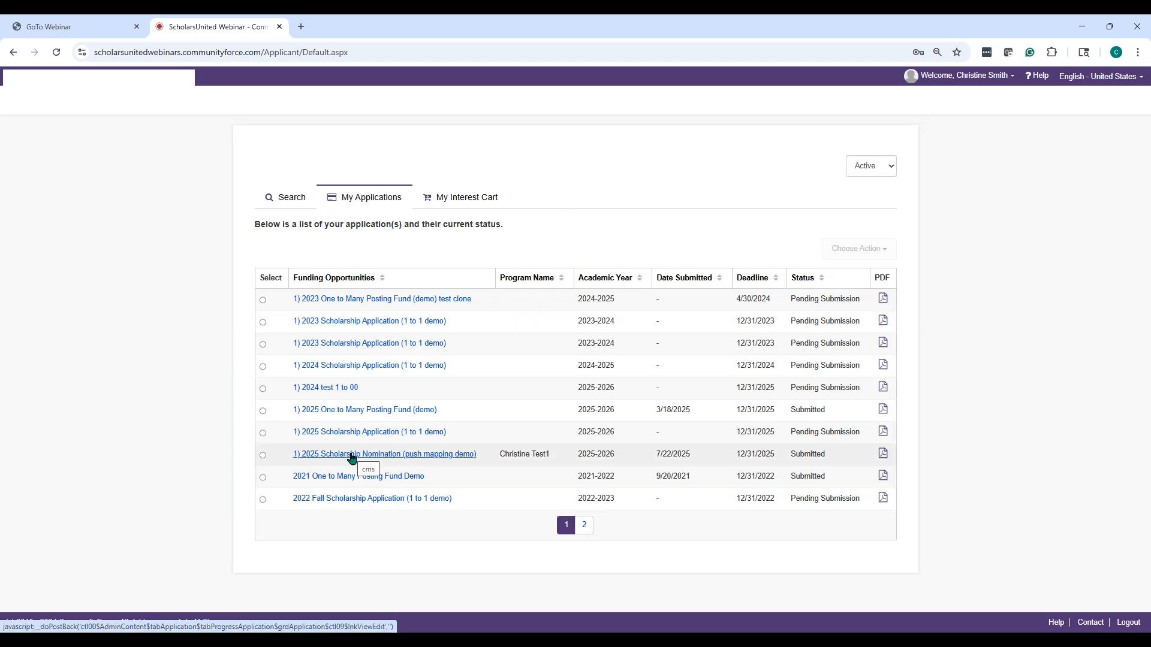
List all 24 funding opportunities and scroll to 1) 2025 Scholarship Nomination (push mapping demo)
left_click(290, 200)
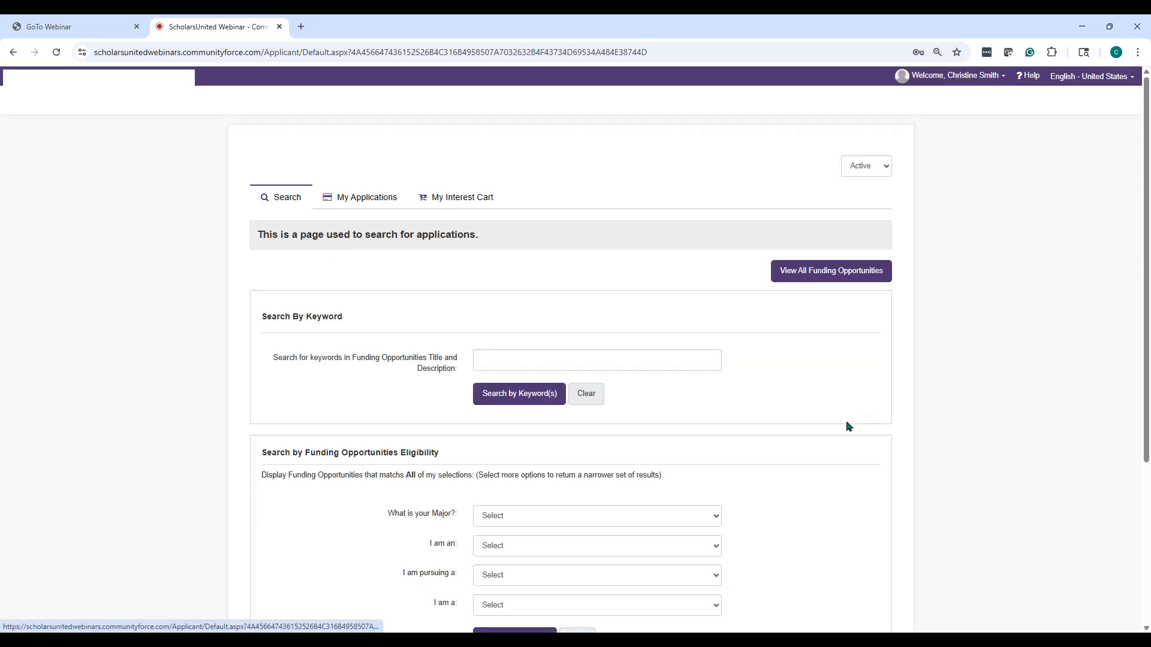
left_click(831, 272)
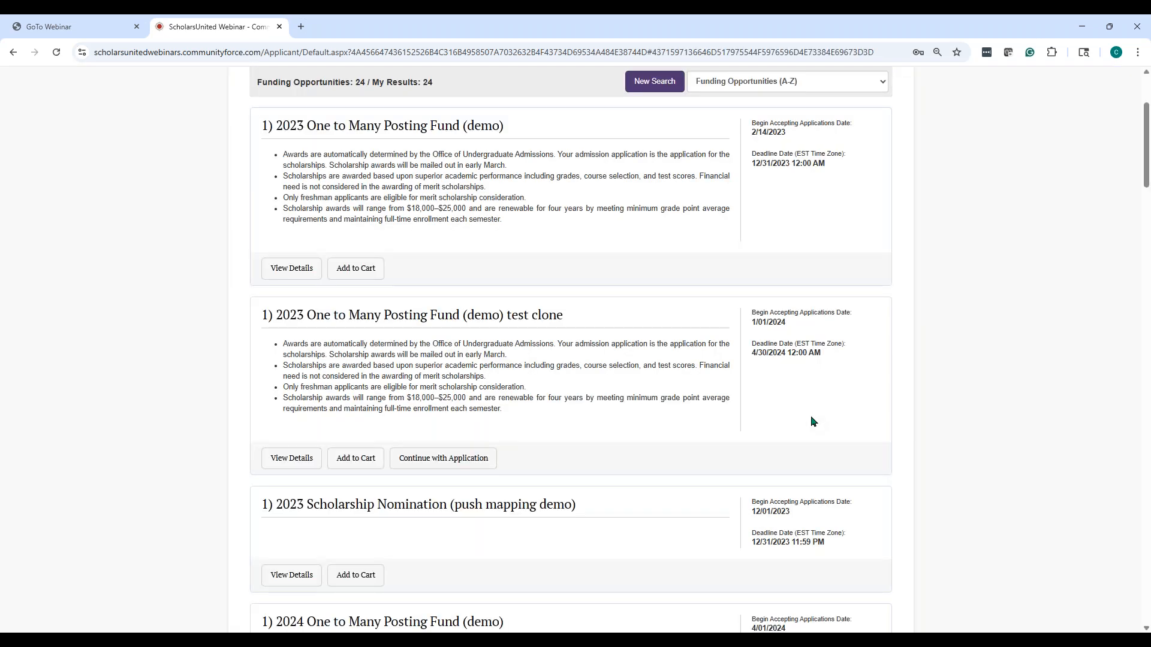
scroll(633, 234, "down", 12)
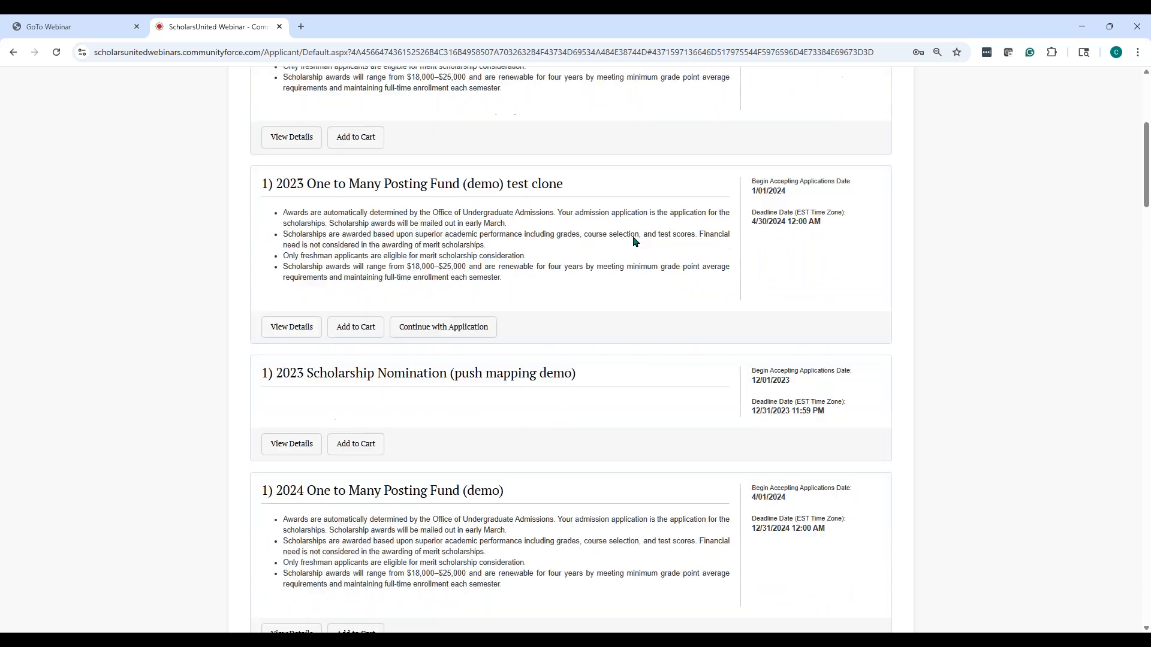
scroll(634, 238, "down", 5)
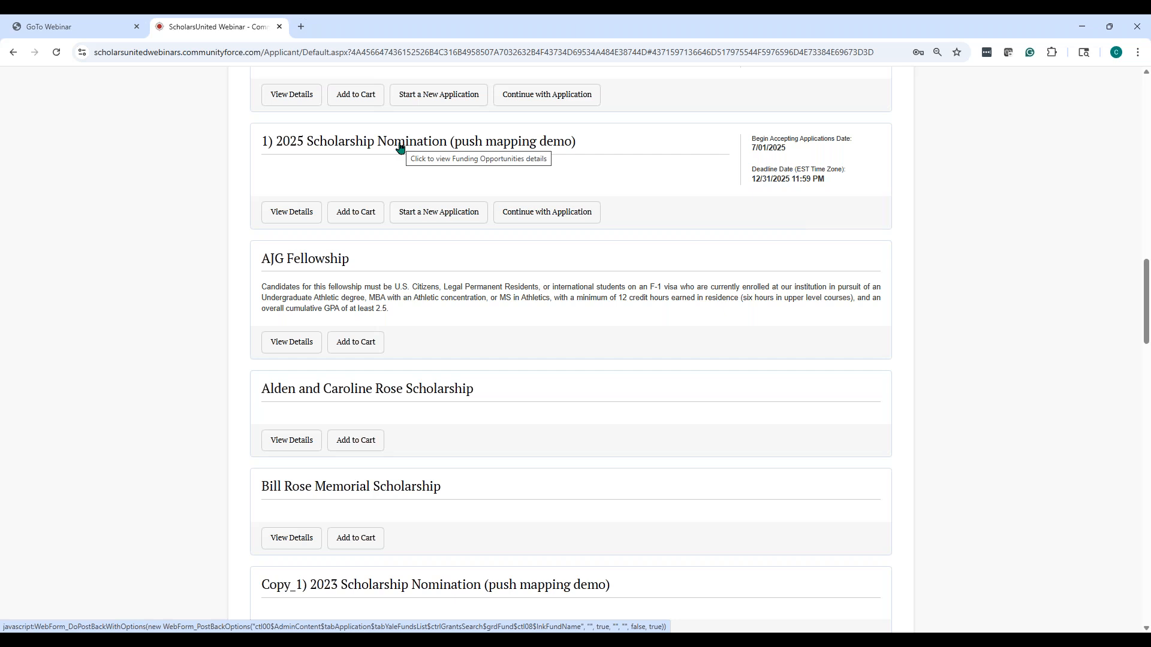
Create a new 2025 nomination application described as 'test 2 application'
left_click(434, 217)
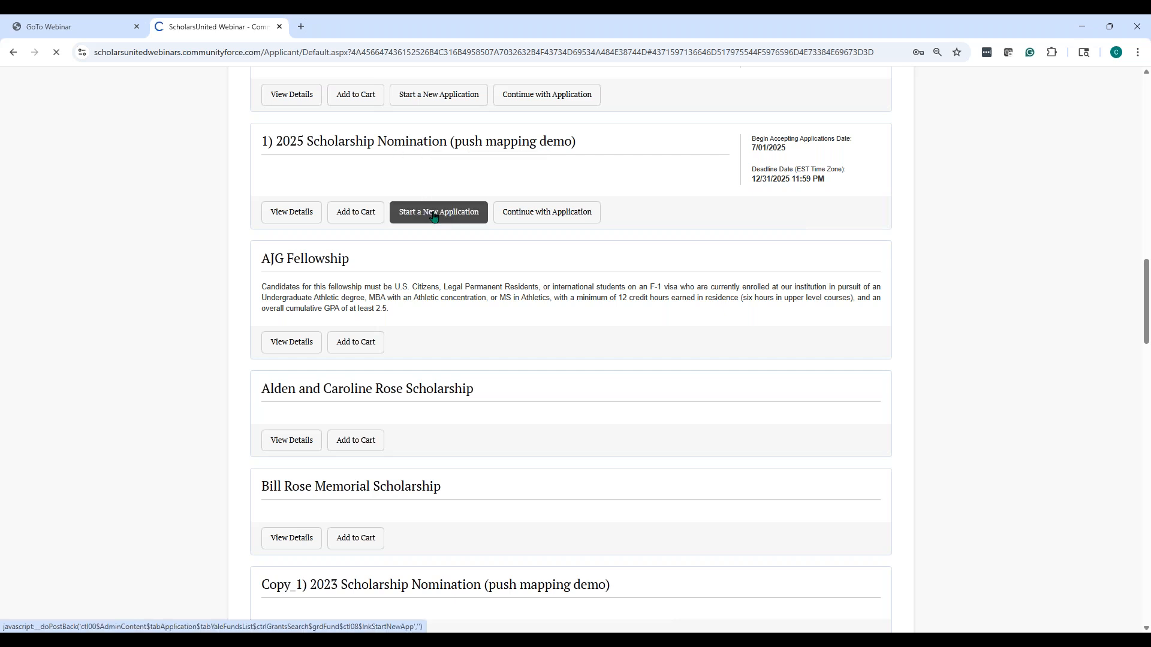
left_click(528, 198)
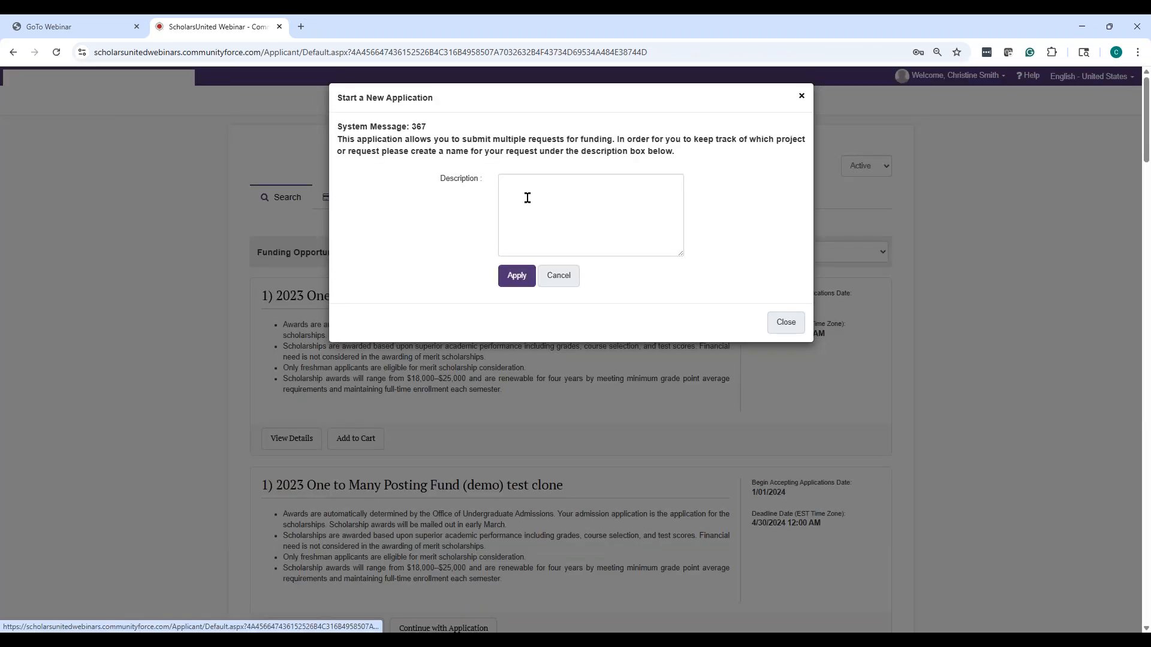
type("test")
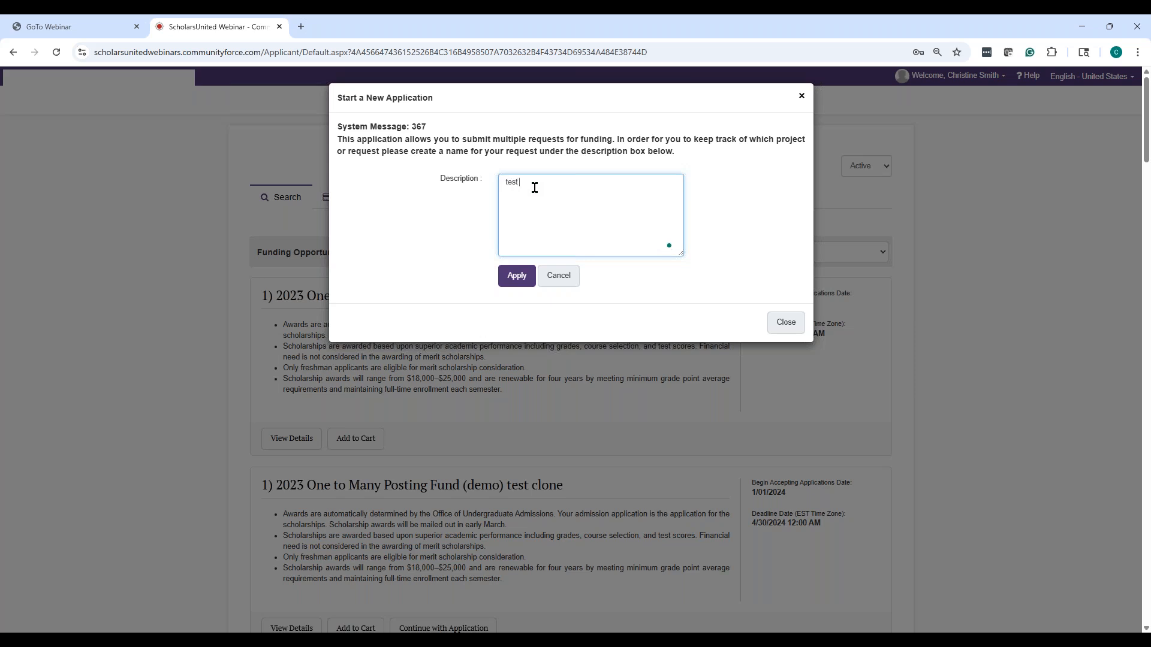
type(" 2 application")
left_click(518, 275)
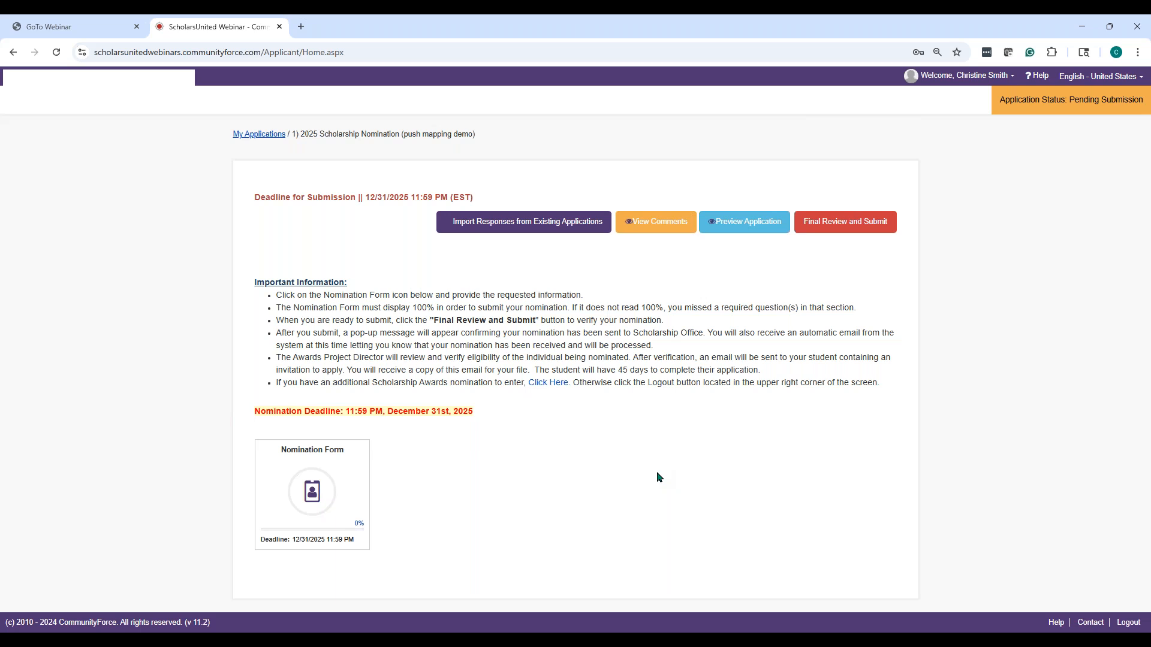
In the Nomination Form, choose School Name 1 and autofill the counselor's name and e-mail
left_click(312, 489)
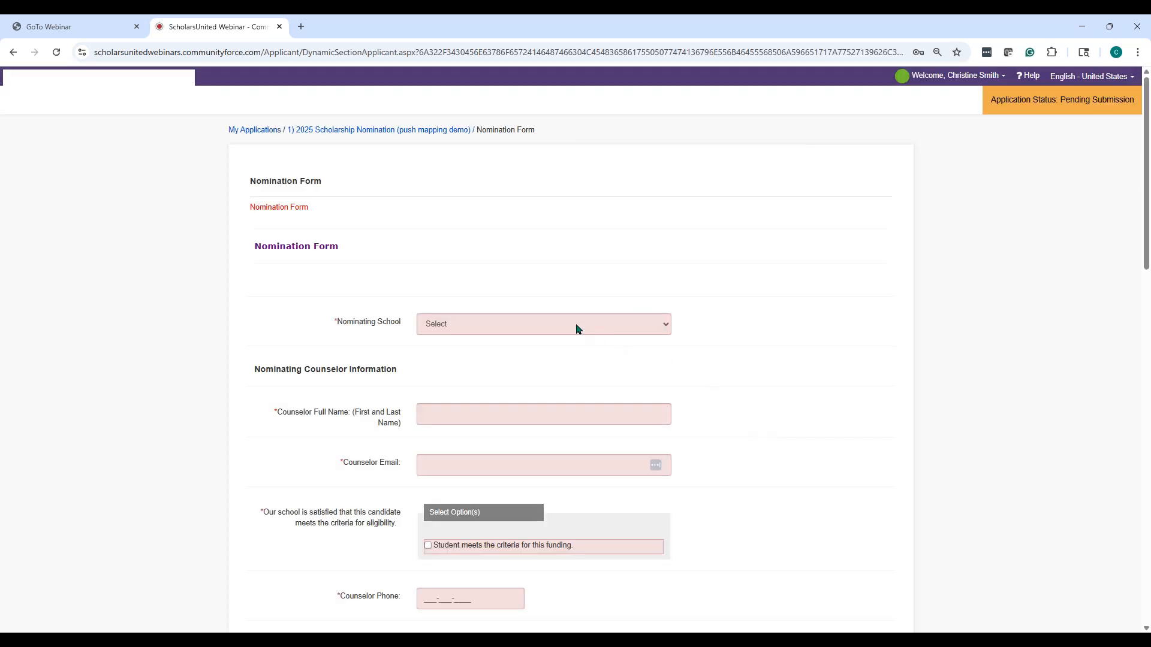
left_click(578, 329)
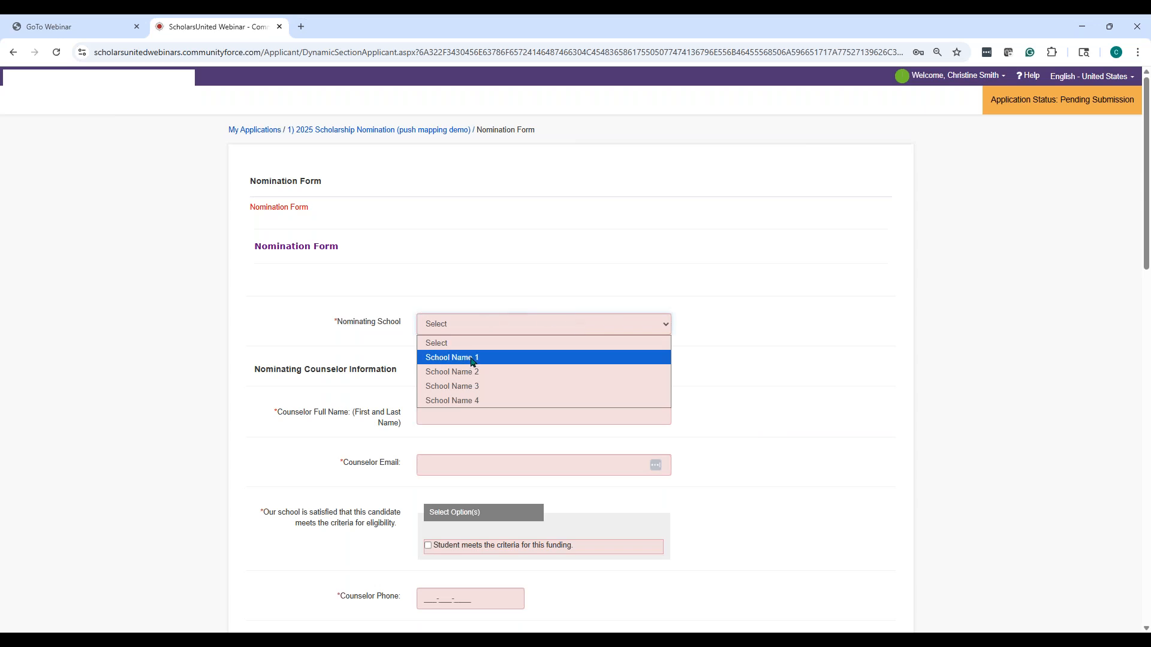
left_click(472, 359)
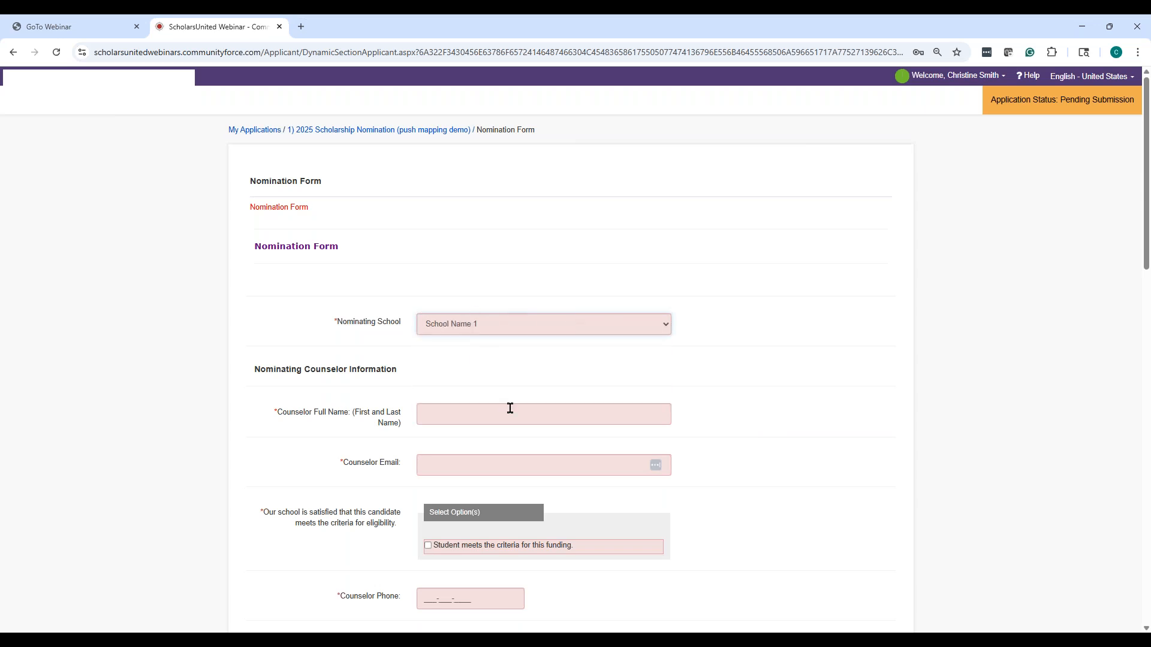
left_click(510, 409)
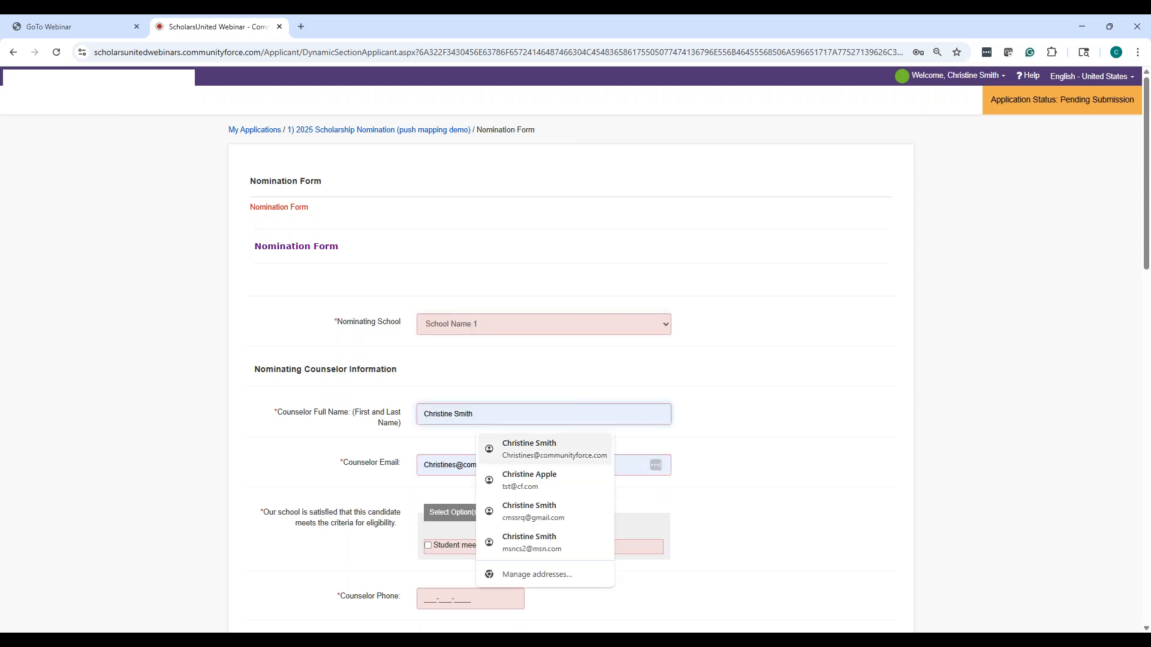
left_click(528, 451)
Tick 'Student meets the criteria for this funding' and autofill the counselor phone
scroll(819, 466, "down", 3)
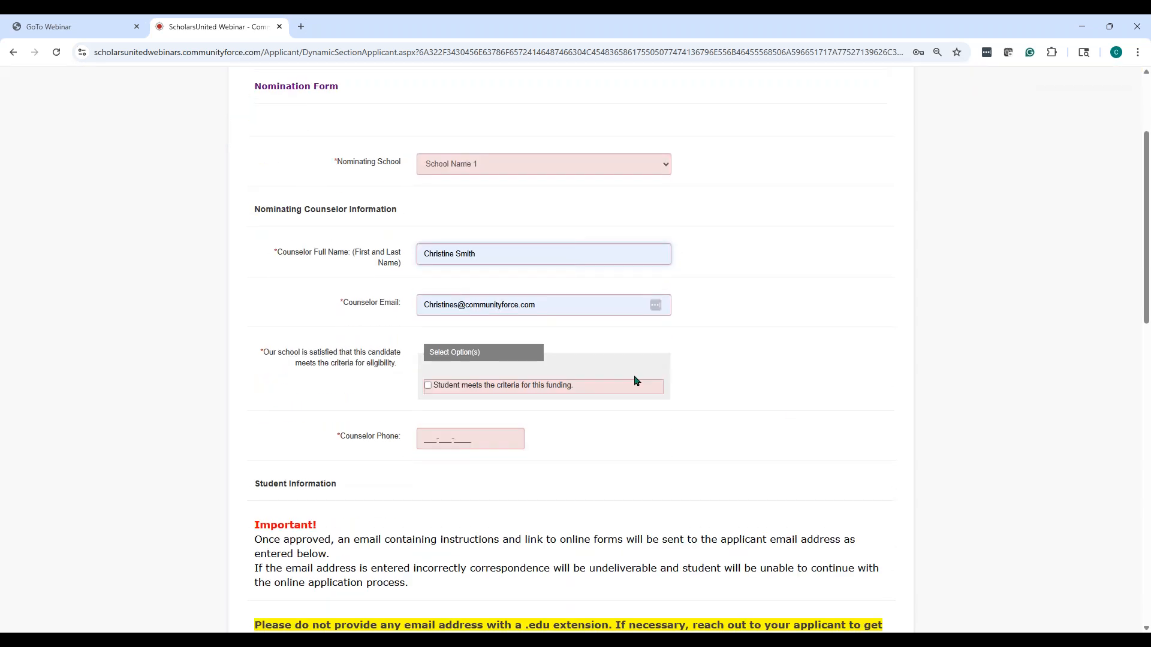
scroll(446, 311, "down", 1)
left_click(427, 306)
scroll(853, 442, "down", 1)
left_click(486, 279)
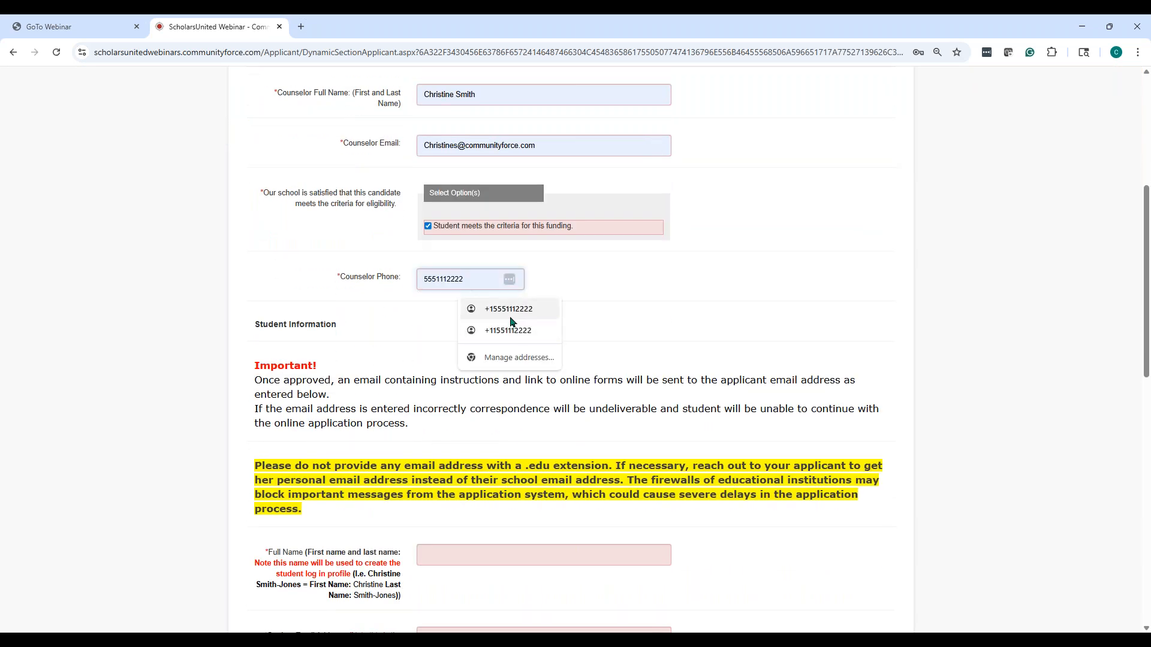
left_click(508, 309)
scroll(695, 311, "down", 3)
scroll(551, 360, "down", 1)
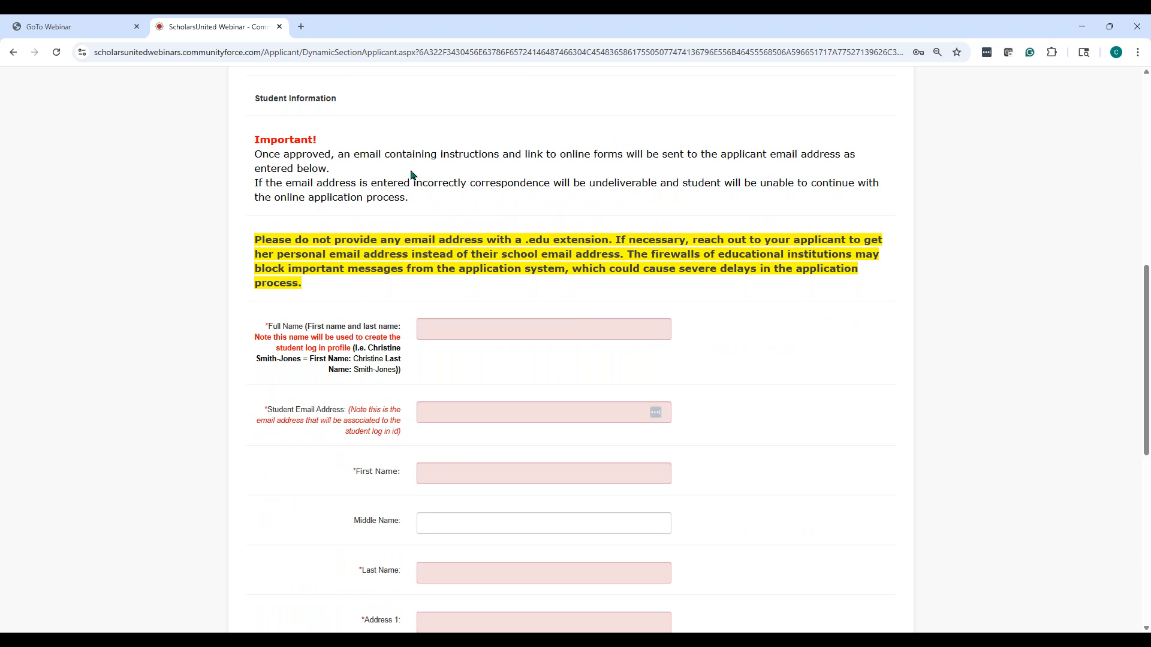
Enter the student's full name with a hyphenated surname, and the student's e-mail address
left_click(501, 334)
type("Christine")
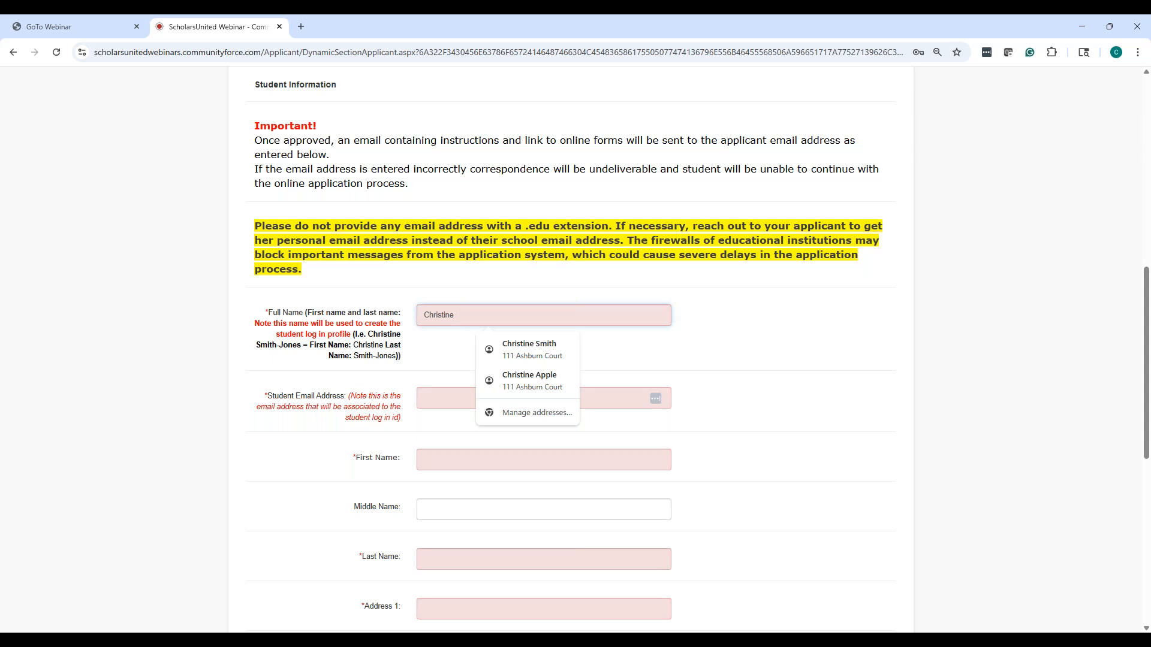
type(" Apple Pie")
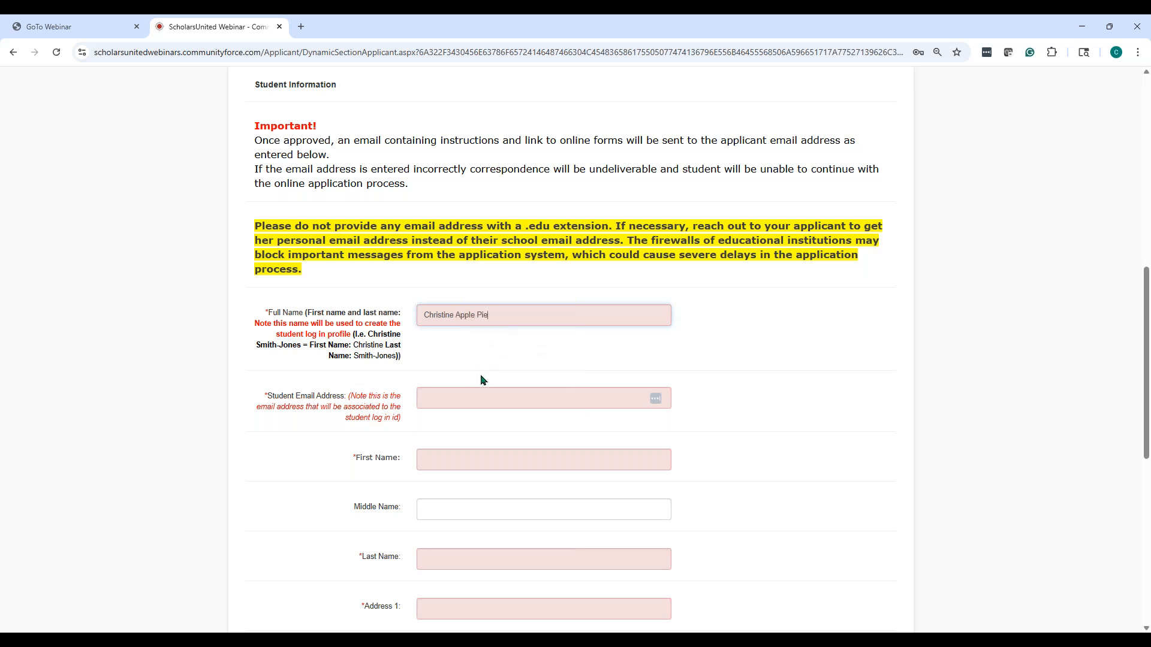
left_click(482, 400)
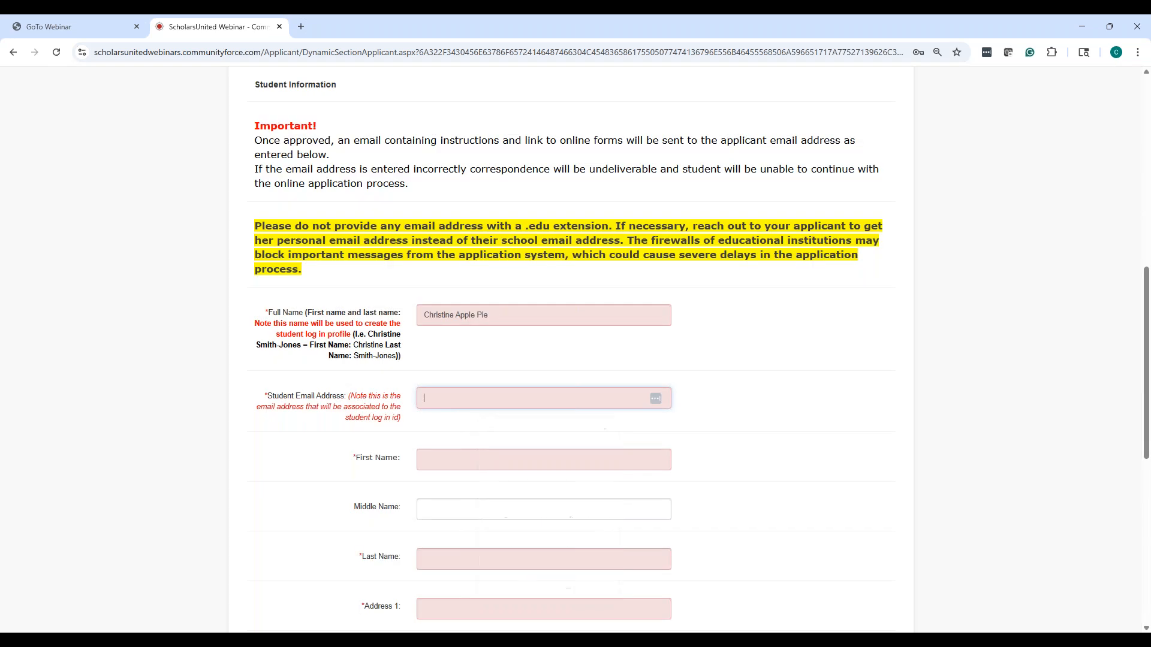
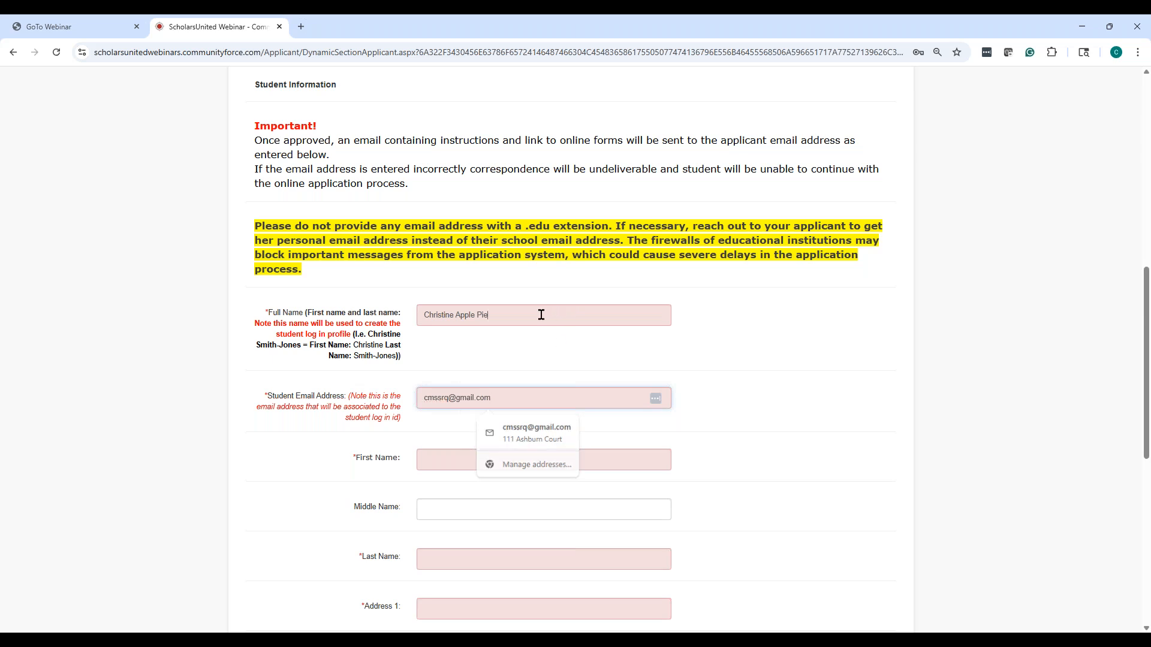
left_click(483, 314)
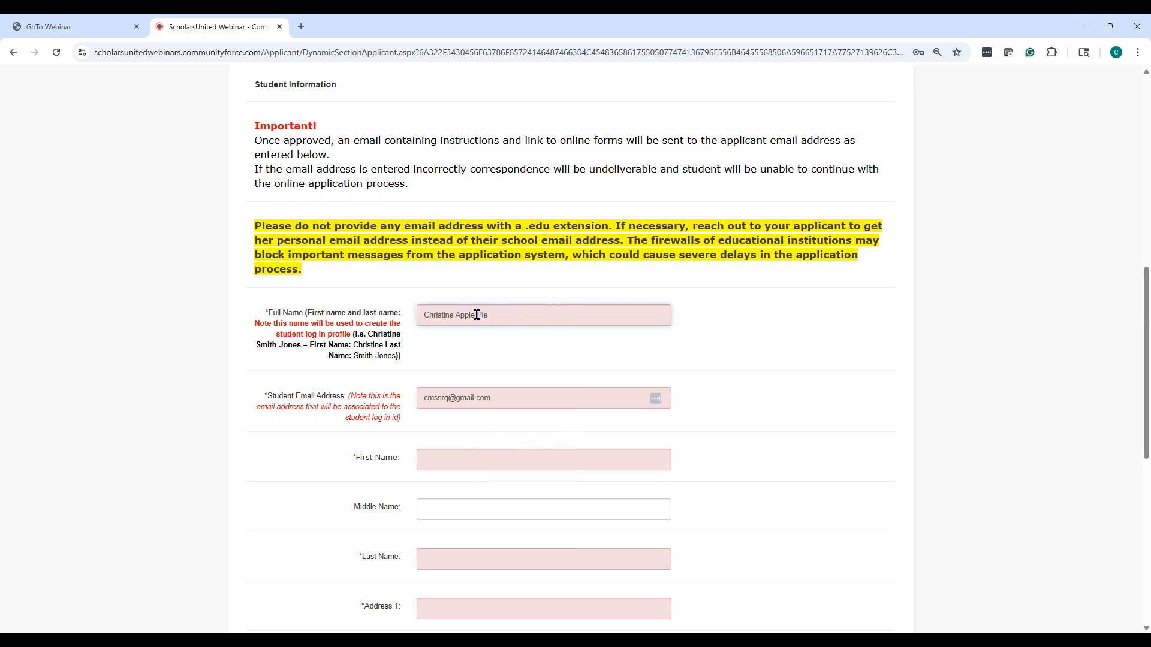
key("BackSpace")
type("-")
left_click(524, 397)
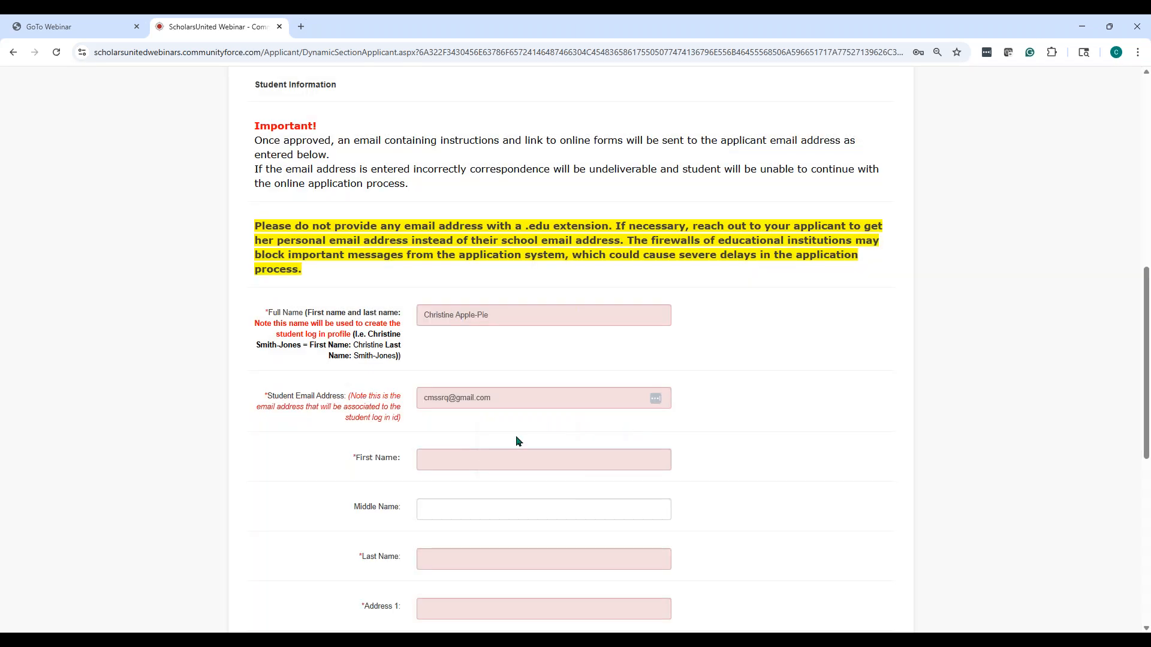
Fill in the student's first name from the suggestion and start the last name
left_click(476, 457)
type("CHristine")
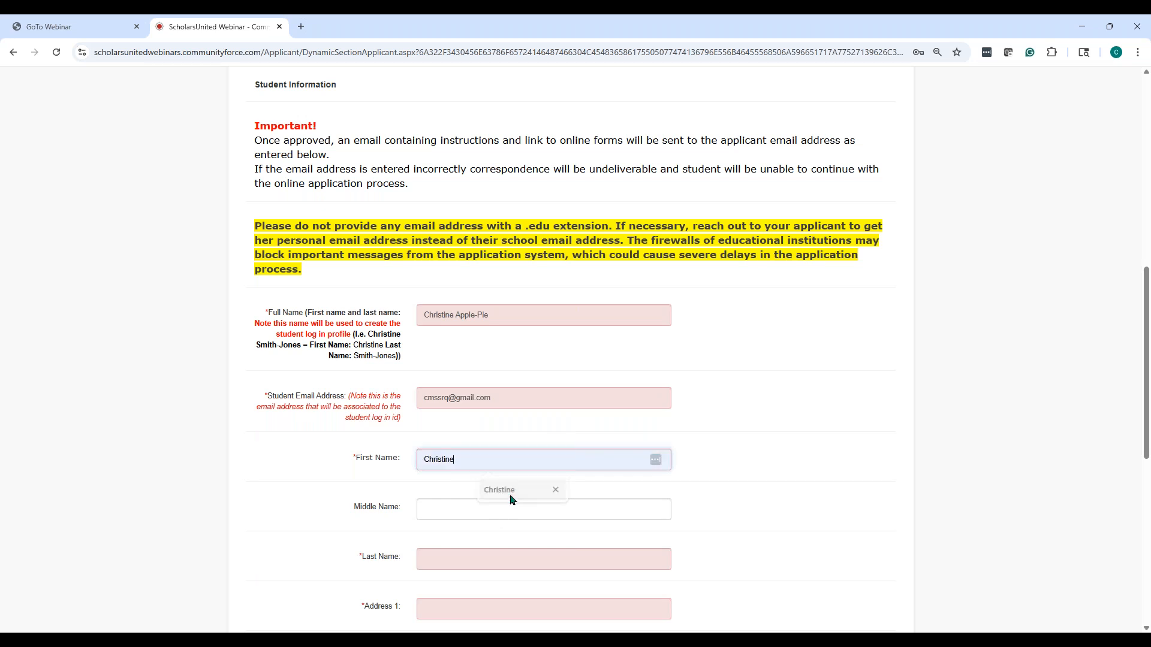
left_click(511, 497)
left_click(514, 510)
left_click(519, 552)
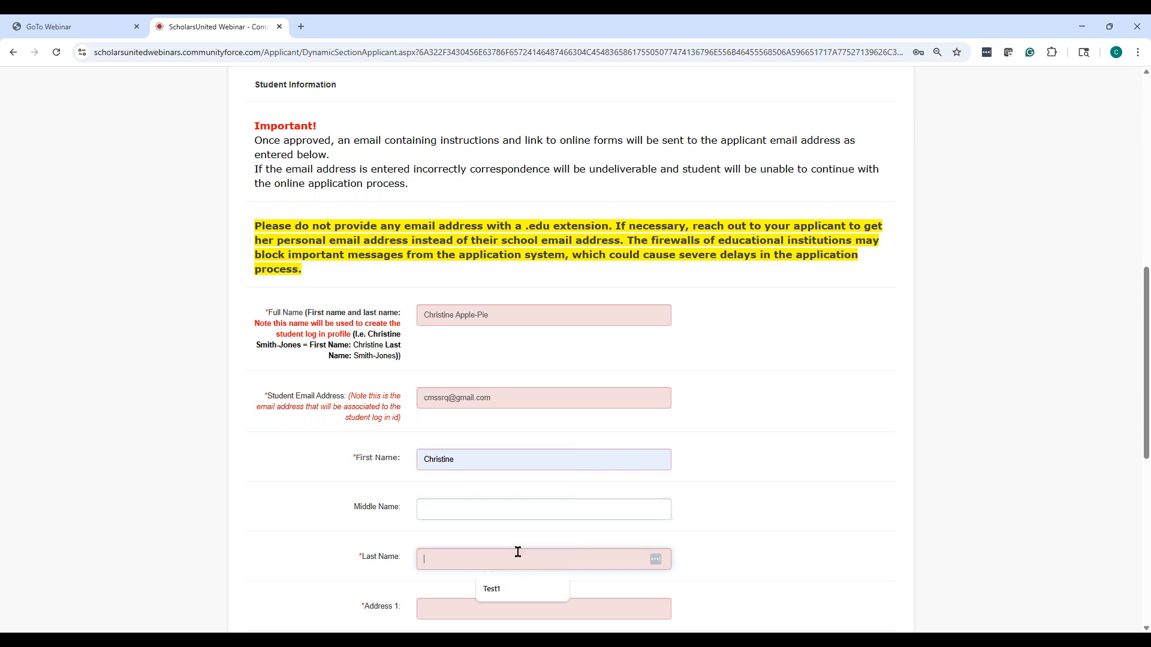
type("Apple-p")
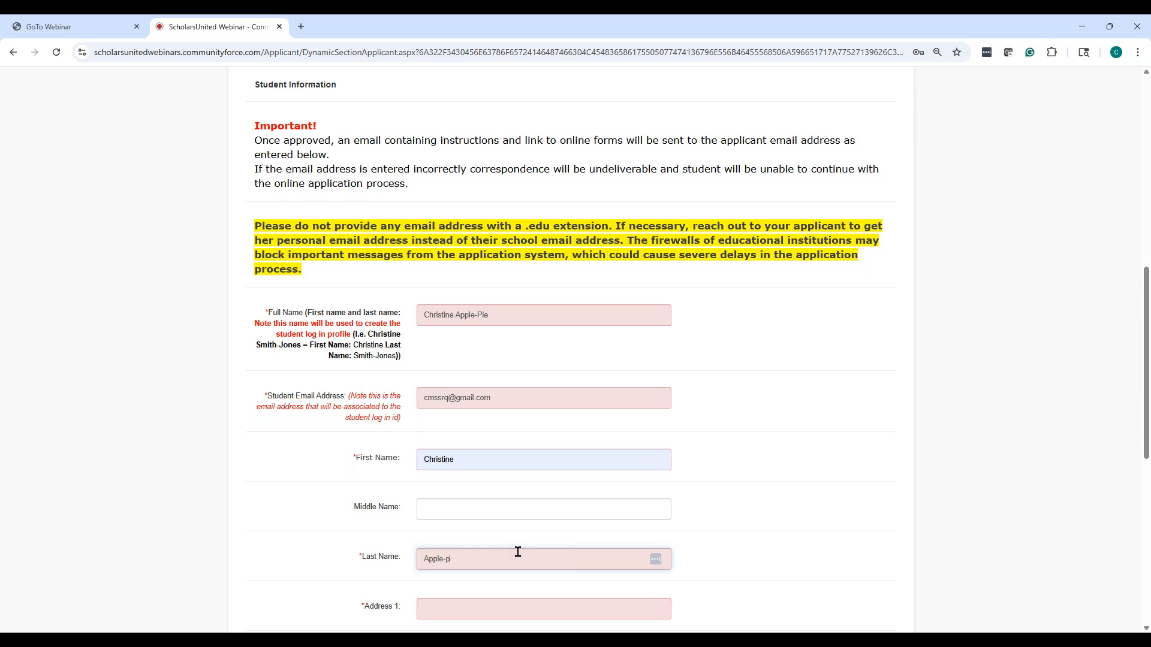
scroll(495, 465, "down", 3)
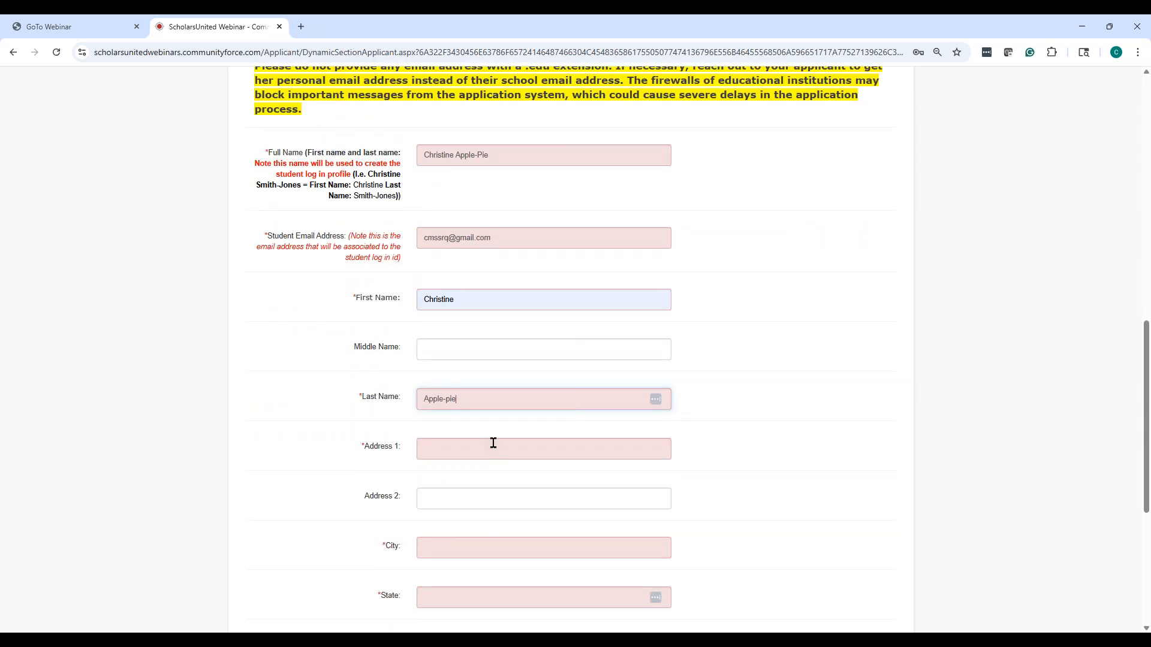
Autofill the student's complete home address from the saved address entry
left_click(494, 443)
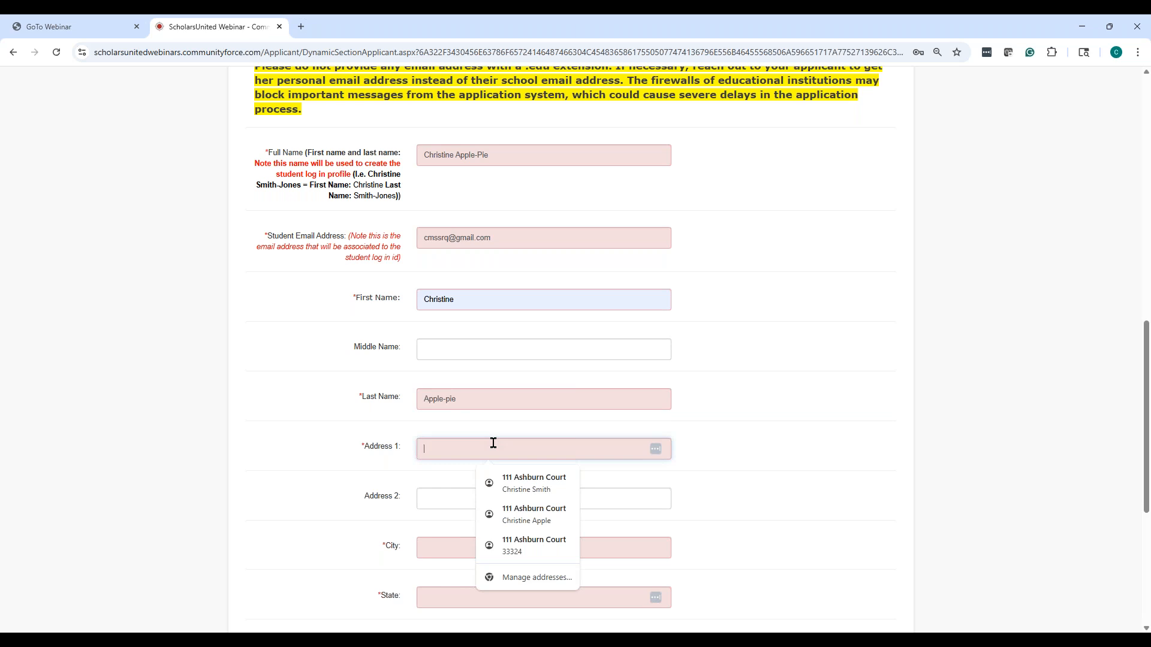
left_click(502, 481)
scroll(720, 424, "down", 5)
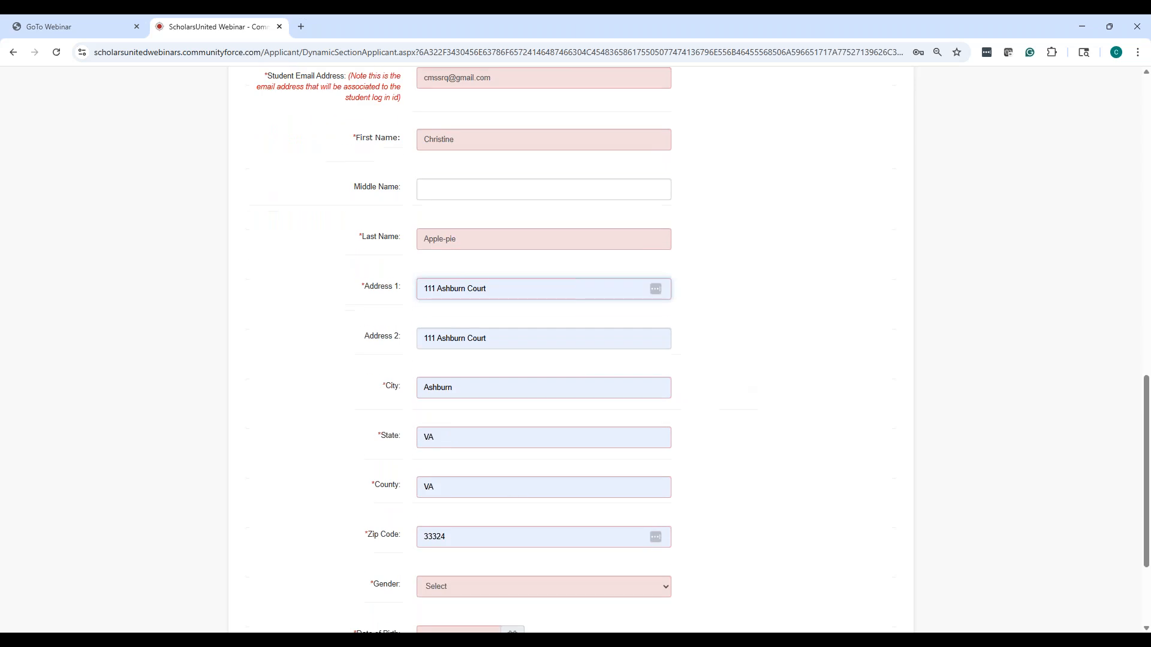
scroll(556, 180, "up", 4)
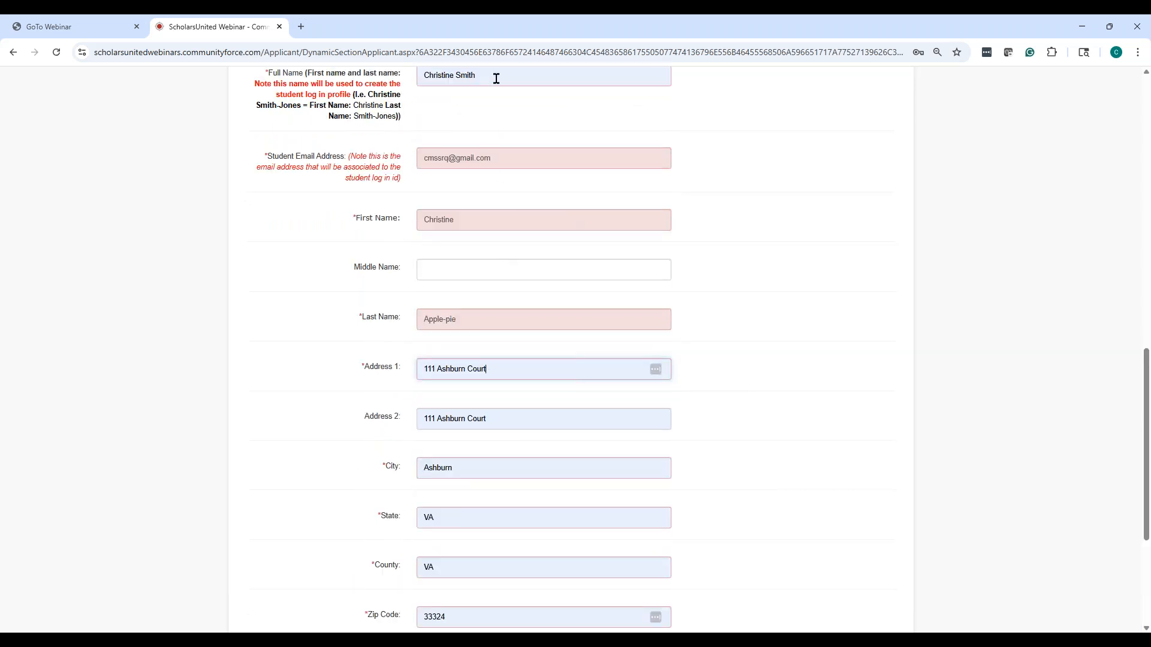
scroll(519, 98, "up", 1)
scroll(521, 326, "down", 1)
scroll(589, 282, "up", 1)
scroll(589, 286, "up", 2)
Replace the student's surname with the new hyphenated surname in both Full Name and Last Name
left_click(490, 234)
double_click(466, 235)
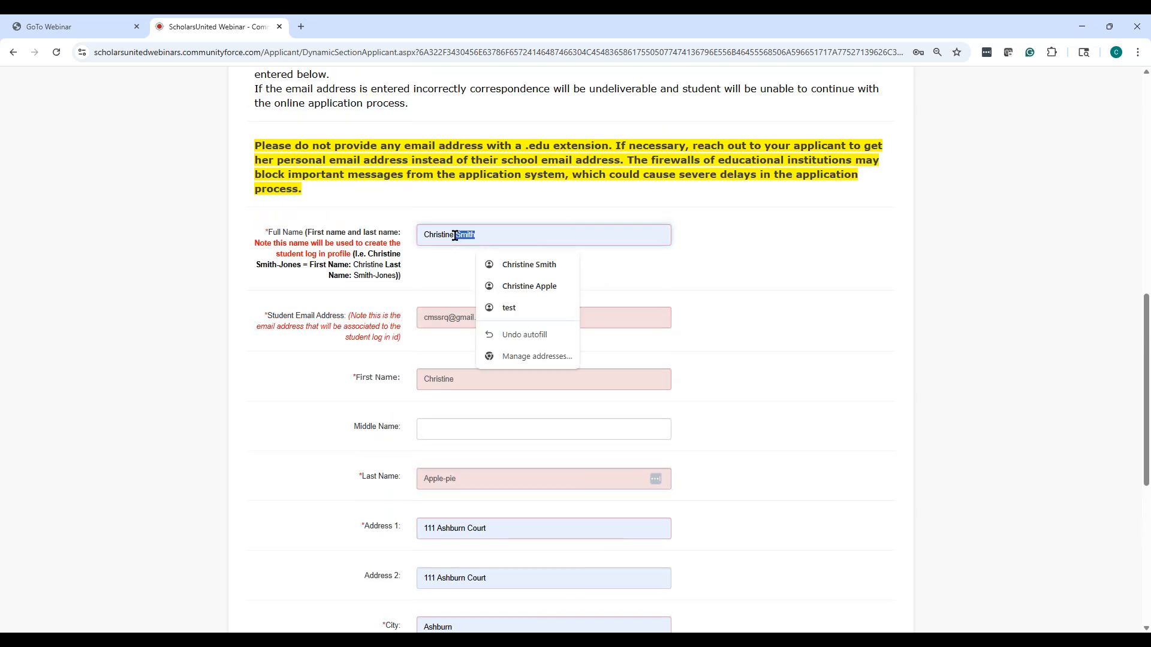
type("Apple")
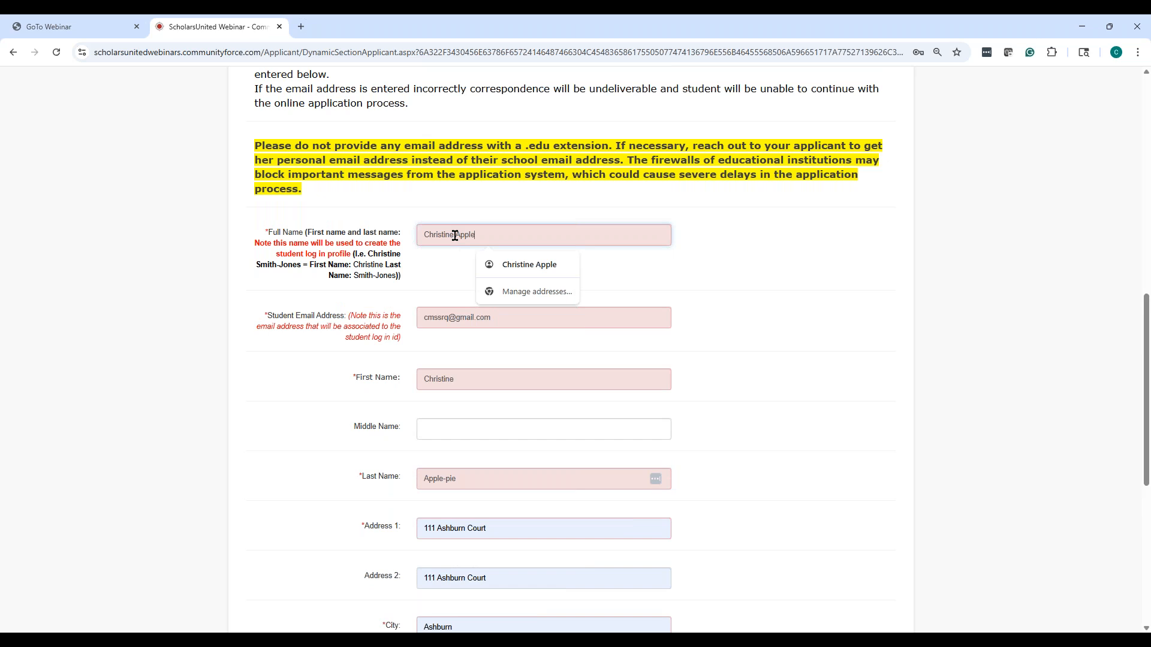
key("BackSpace")
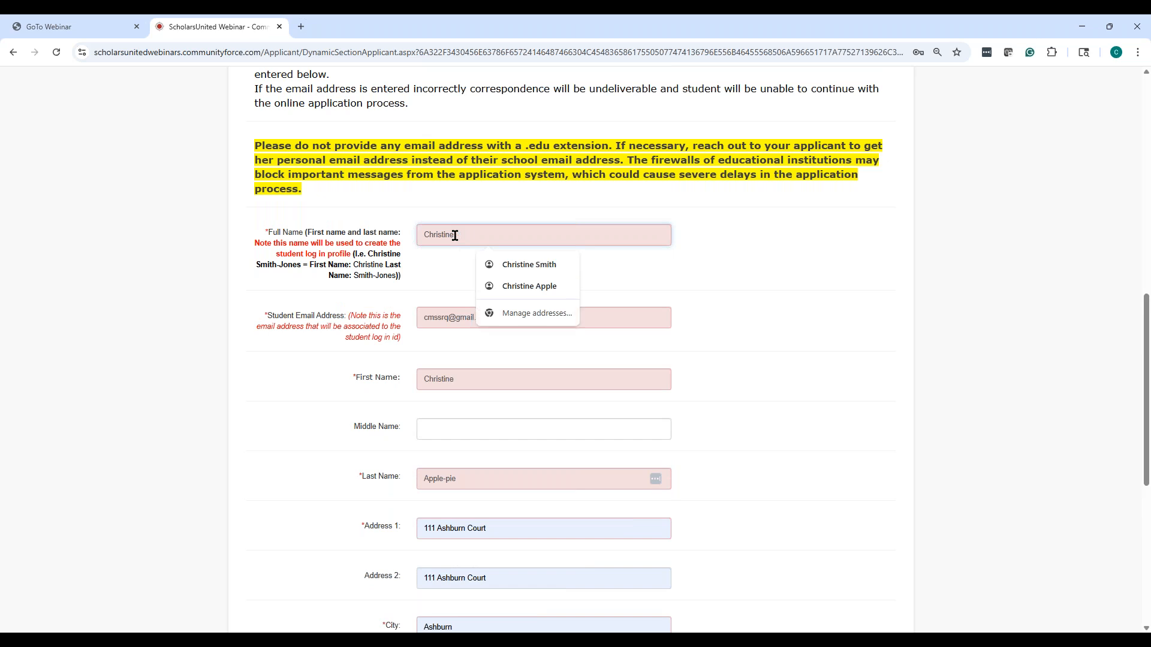
type("Orange-Peel")
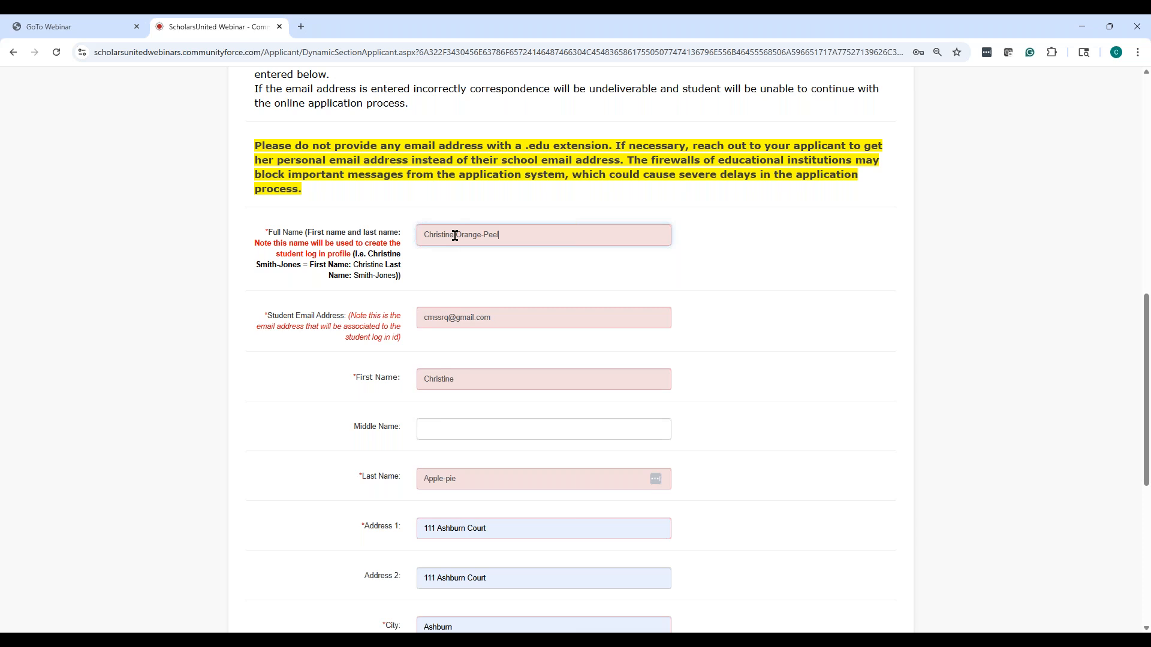
left_click(489, 478)
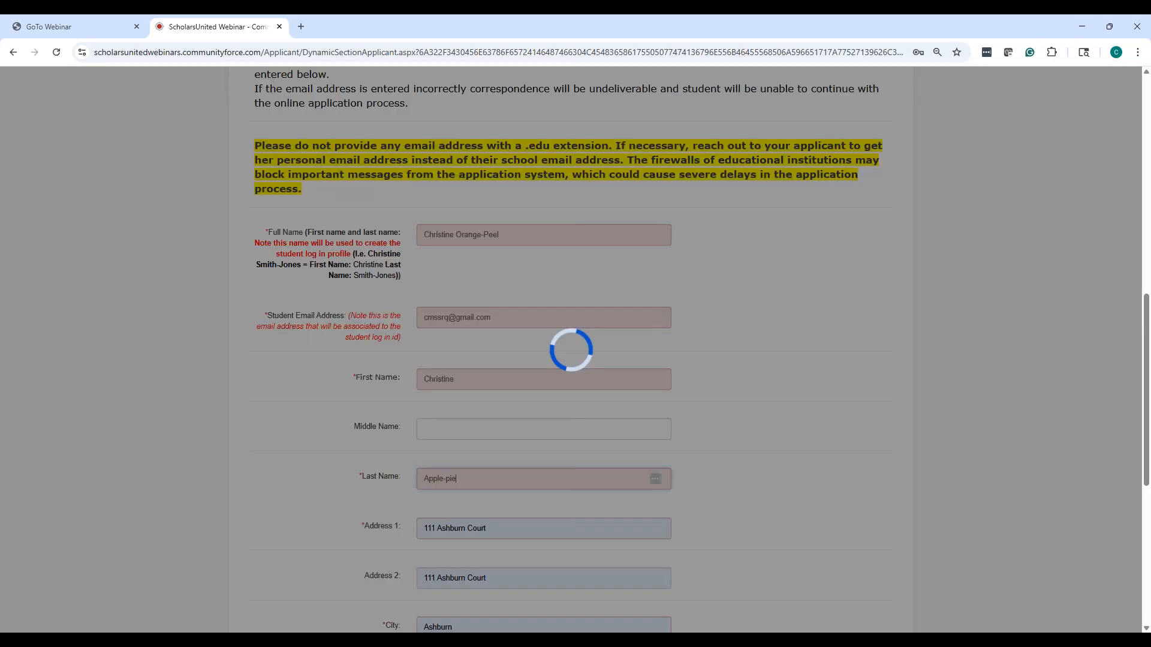
key("ctrl+a")
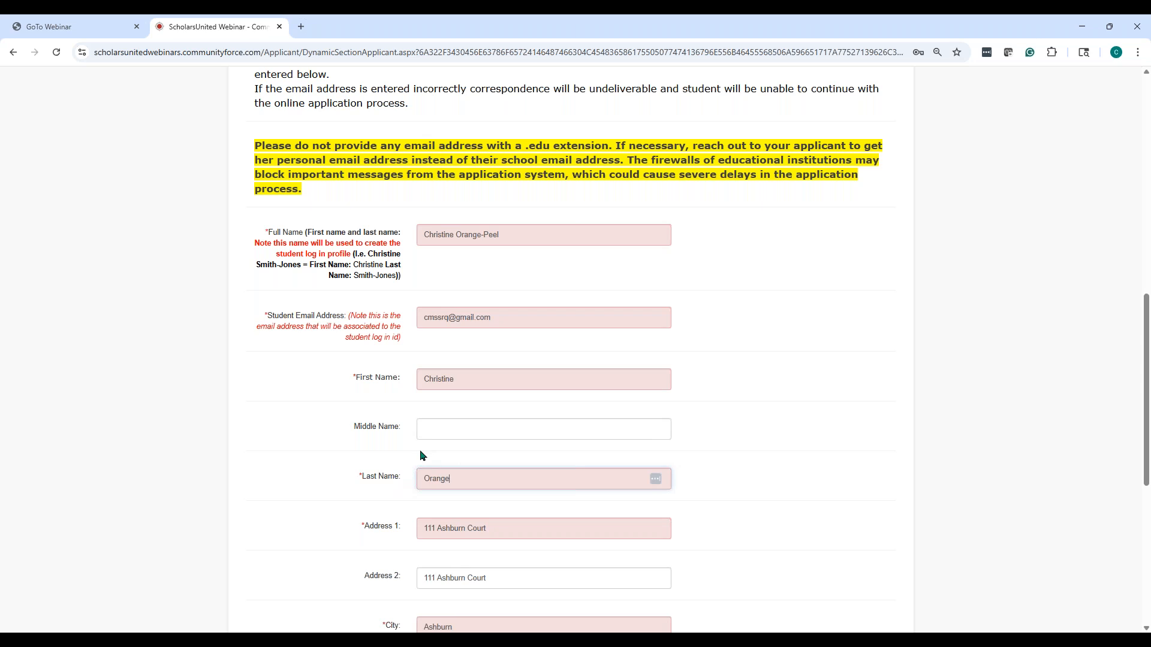
type("Orange-Peel")
Fill in the student's date of birth from the suggested value
scroll(536, 438, "down", 7)
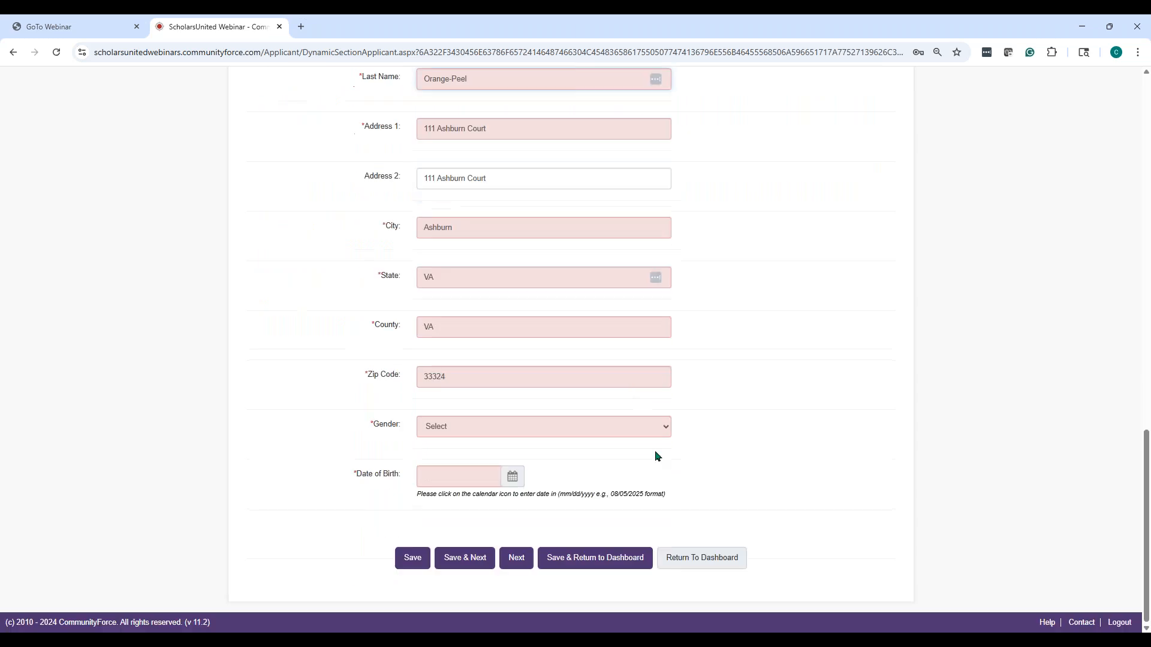
left_click(456, 476)
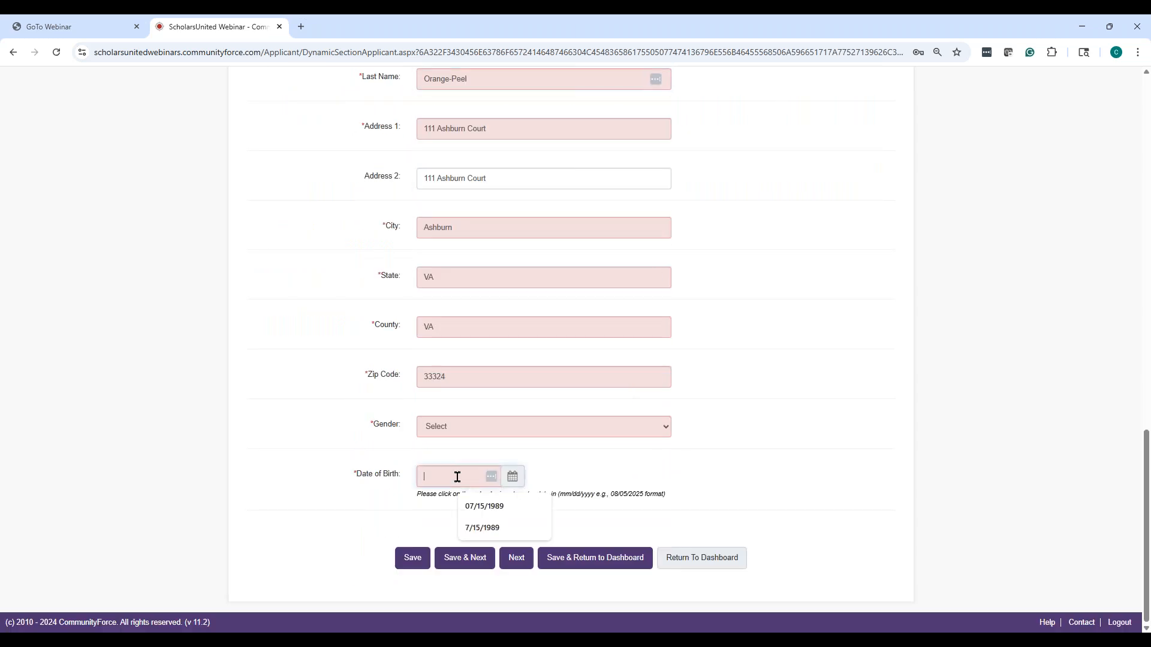
left_click(473, 507)
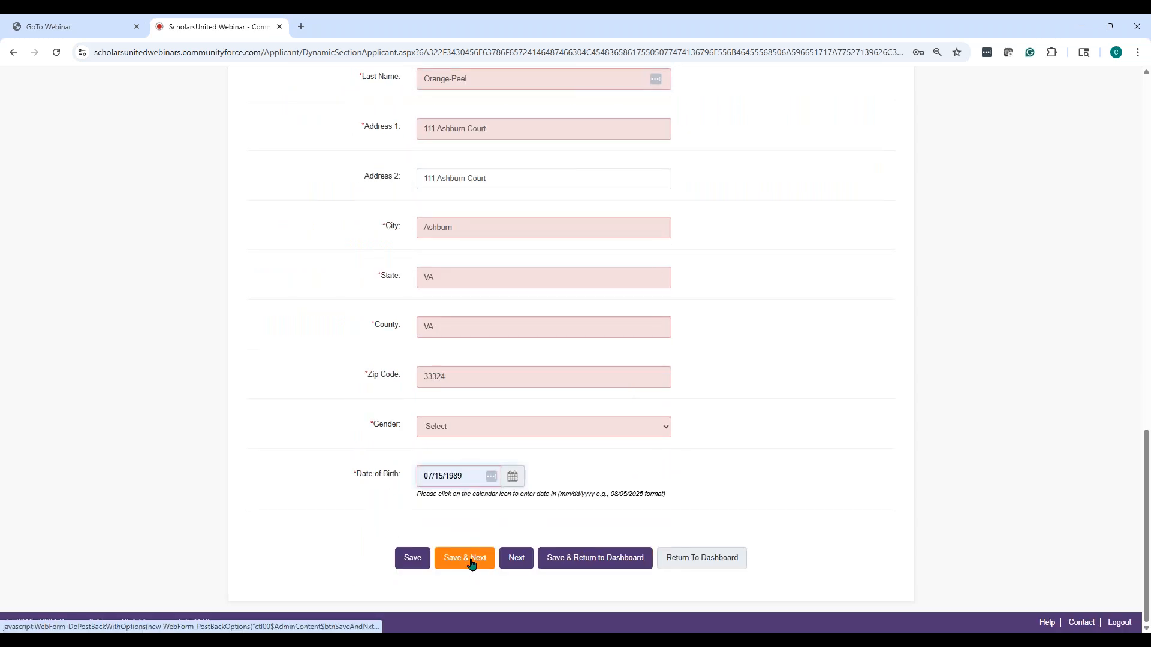
Set the nominee's Gender to Female and save the Nomination Form to 100% complete
left_click(472, 561)
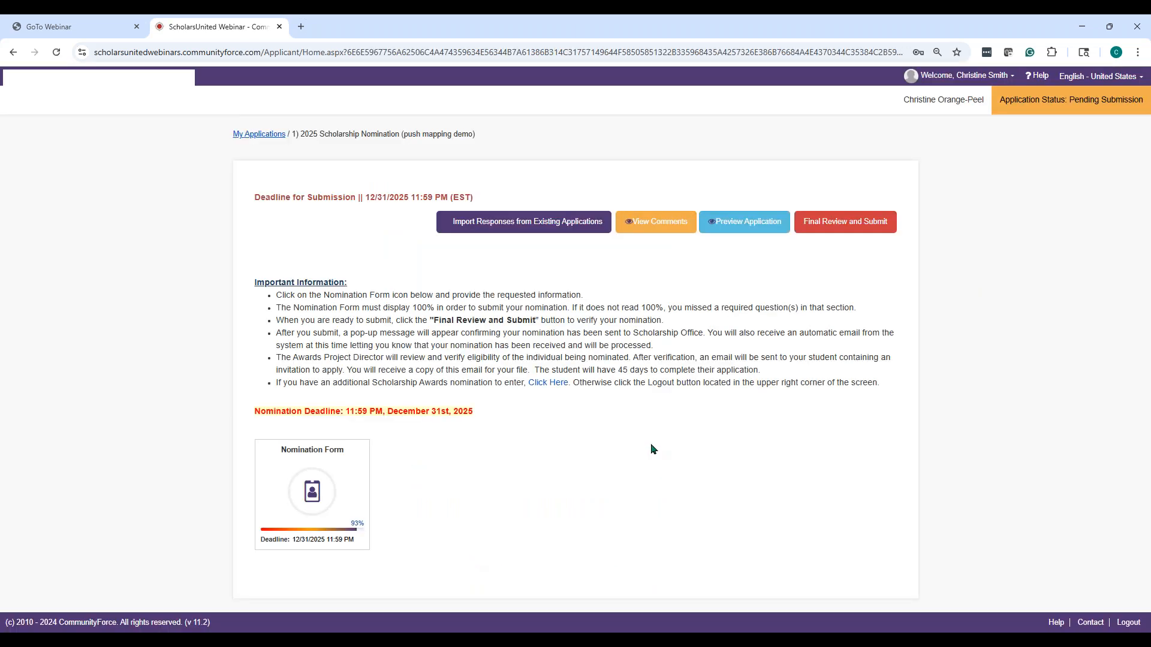
left_click(313, 491)
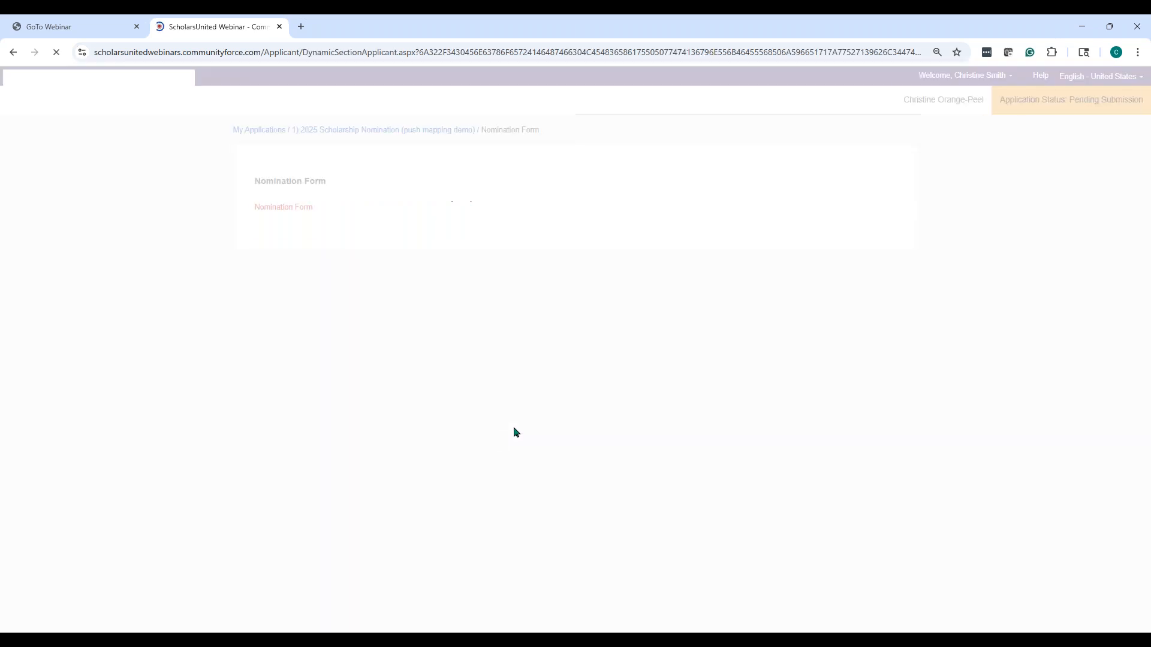
scroll(411, 405, "down", 3)
scroll(530, 413, "down", 5)
scroll(603, 444, "down", 3)
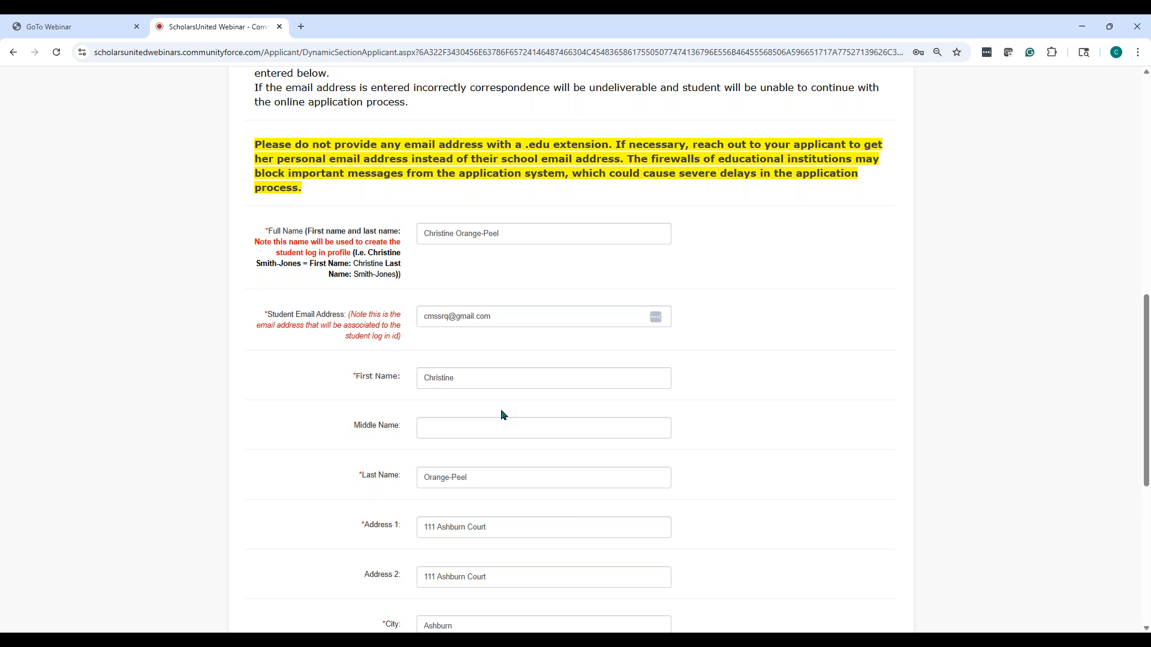
scroll(501, 415, "down", 1)
scroll(454, 400, "down", 2)
scroll(514, 557, "down", 2)
left_click(511, 430)
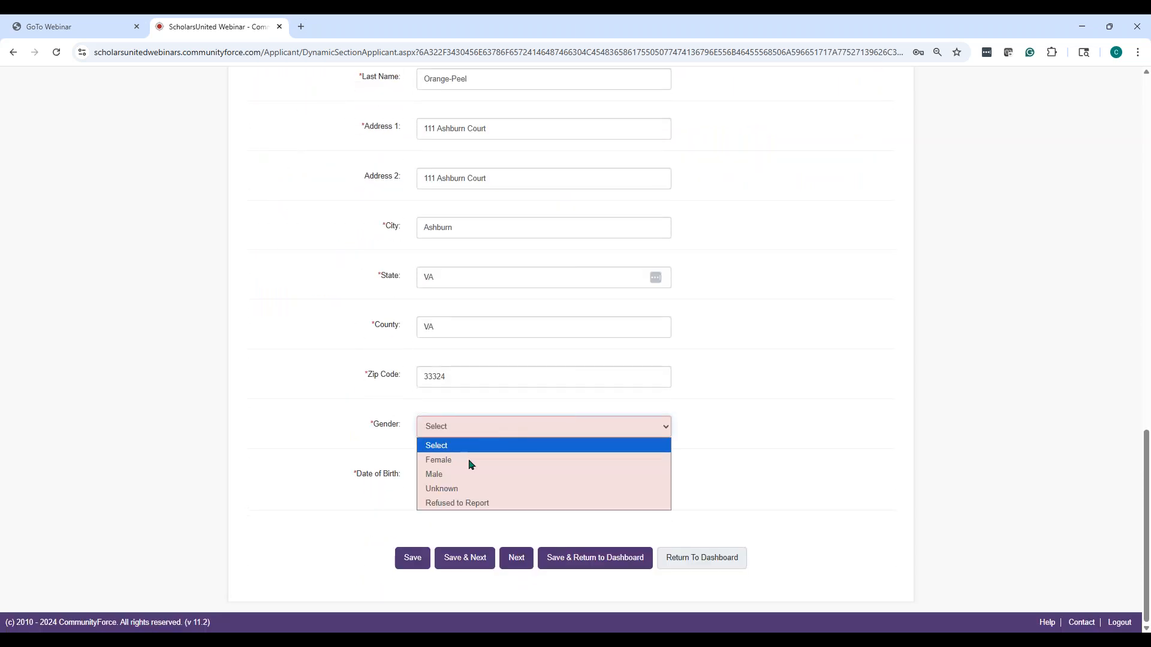
left_click(470, 461)
left_click(465, 557)
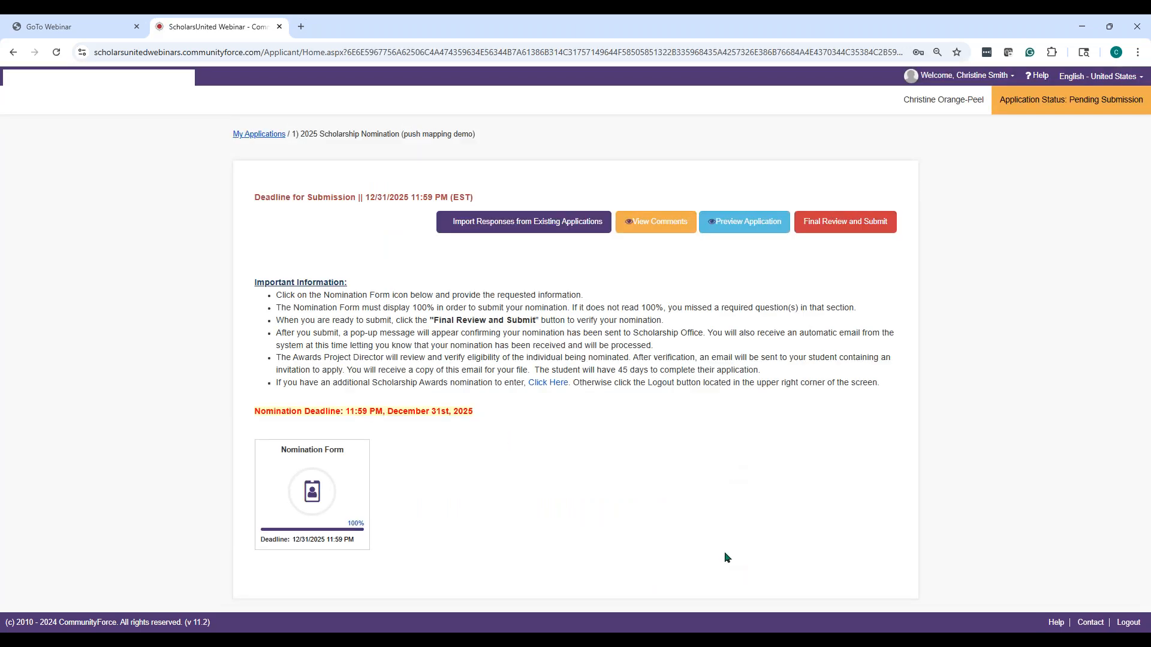
Review, confirm and submit the 2025 nomination, acknowledging the submission message
left_click(838, 225)
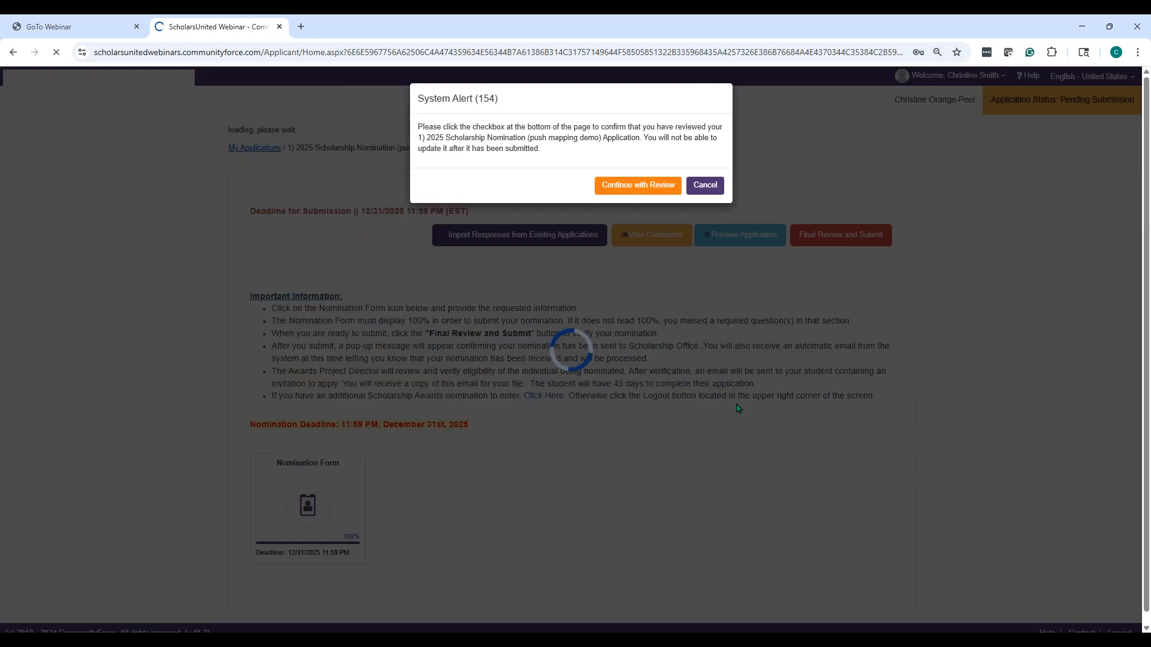
scroll(324, 332, "down", 10)
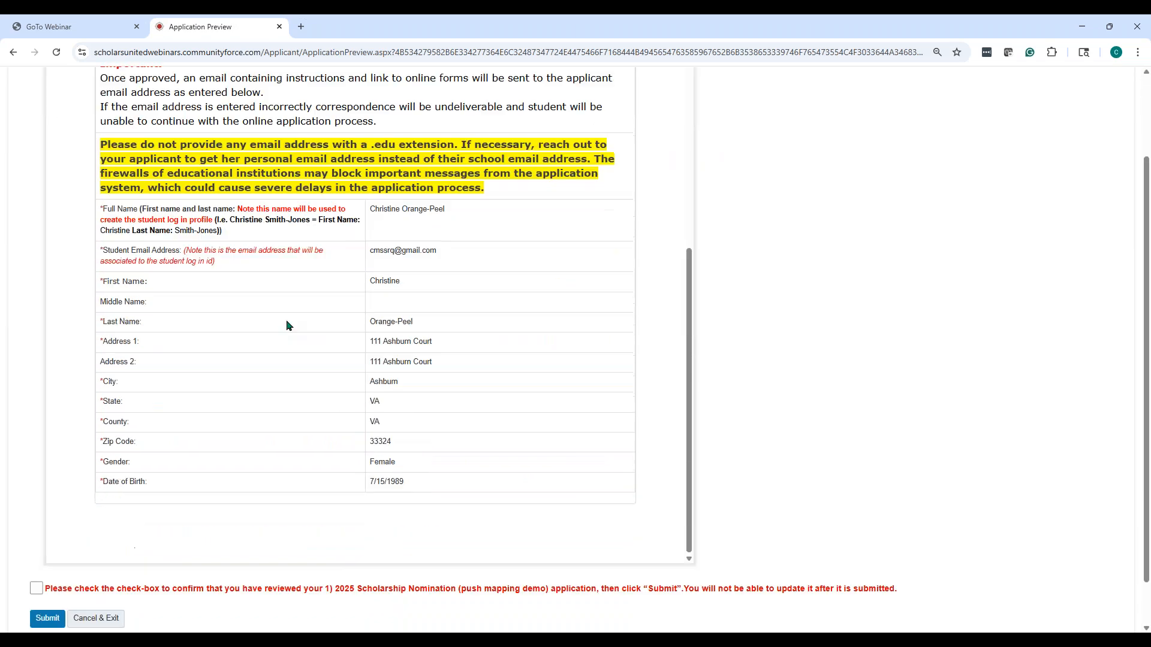
left_click(37, 537)
left_click(42, 568)
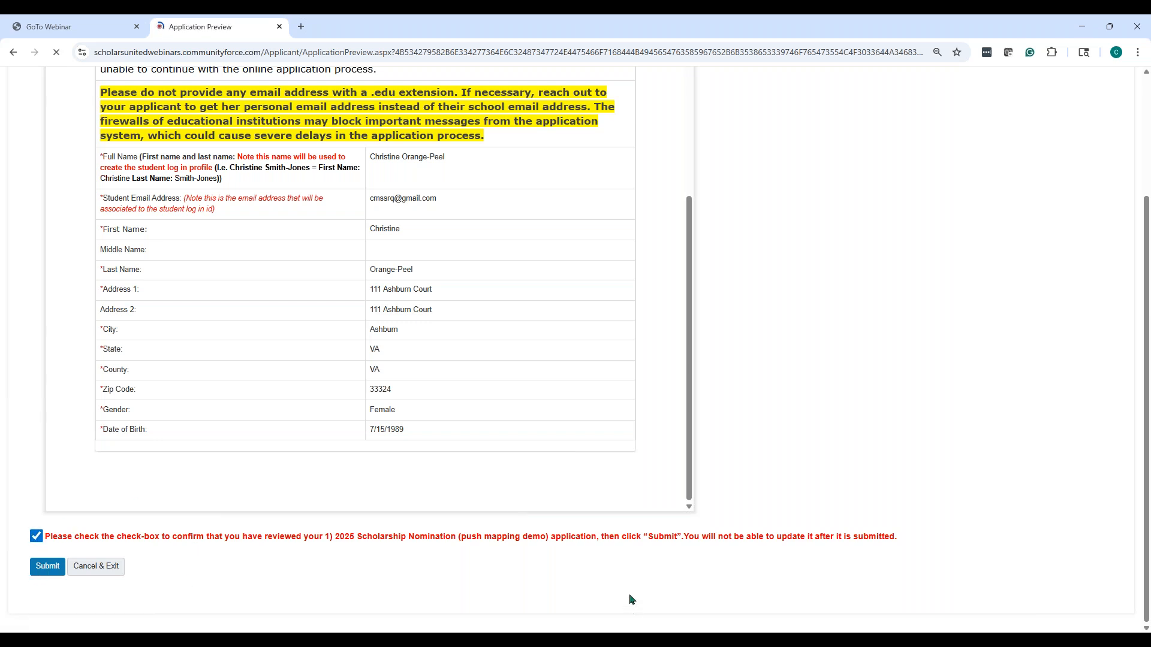
left_click(714, 174)
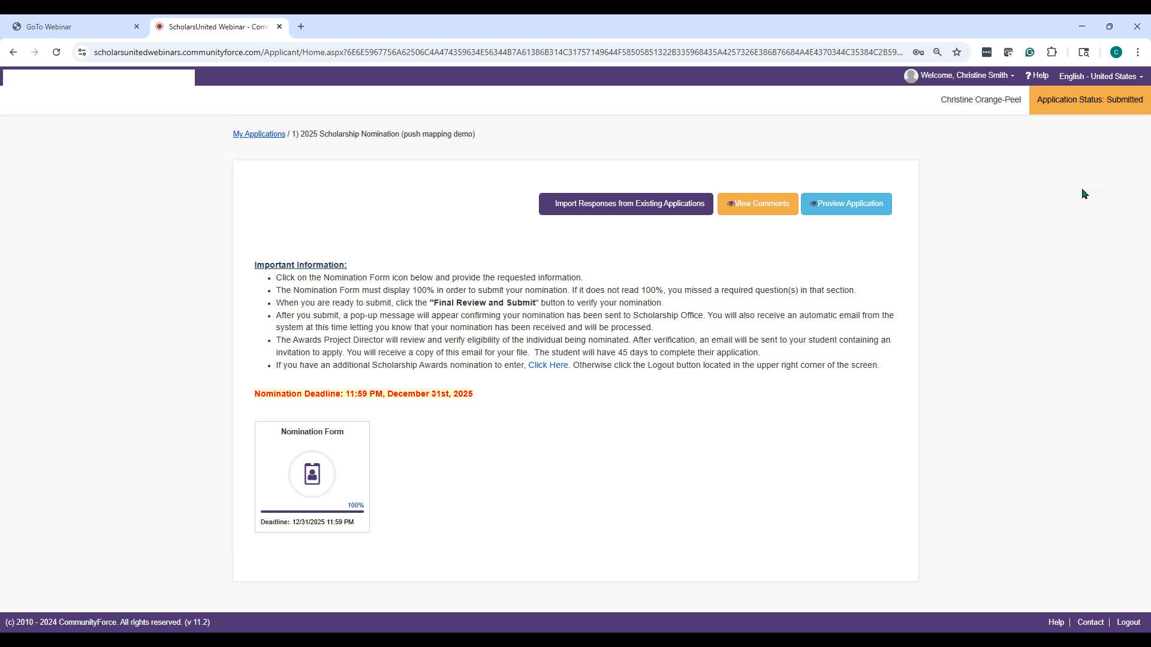
Log out of the applicant account and sign in with the saved administrator credentials
left_click(1009, 77)
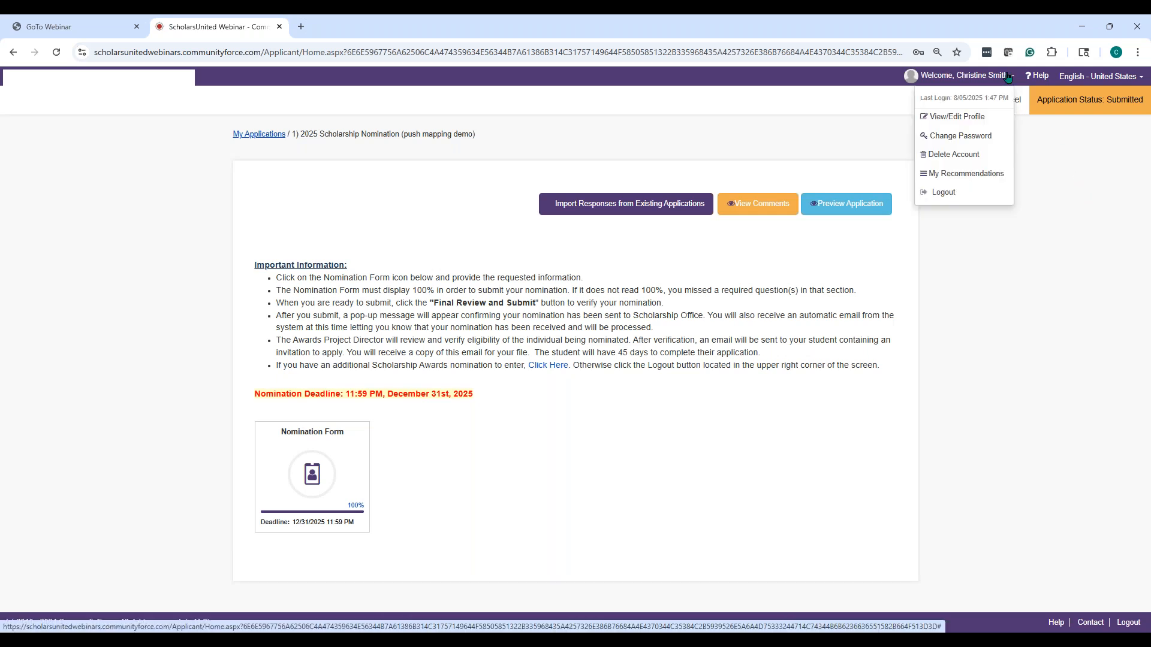
left_click(959, 193)
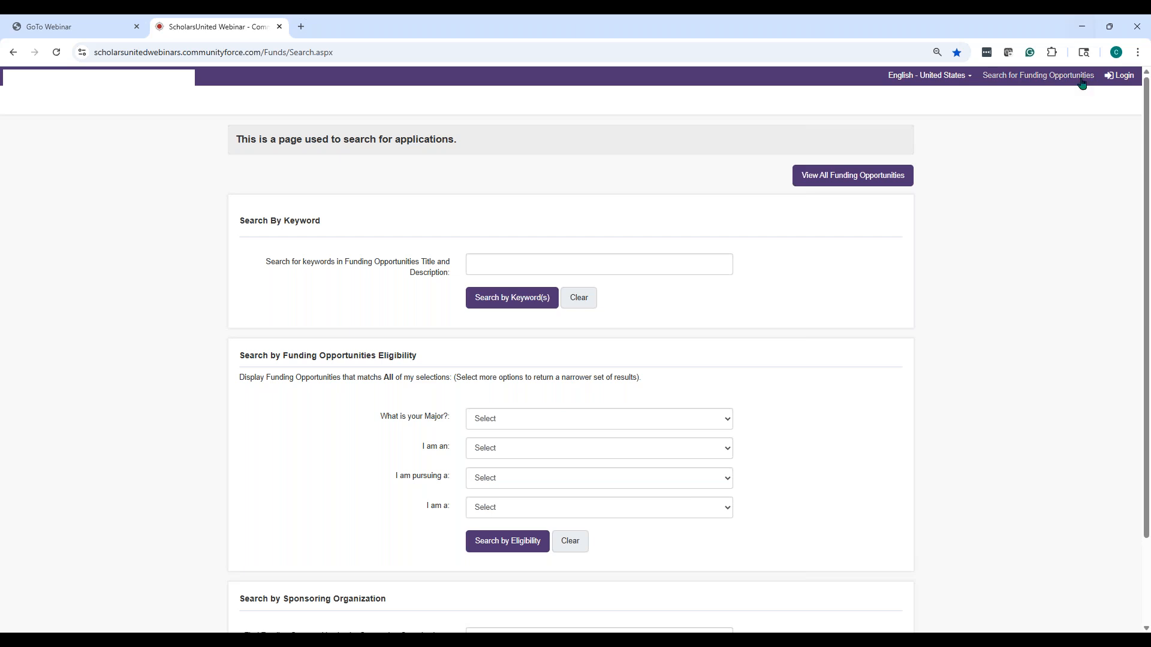
left_click(1119, 76)
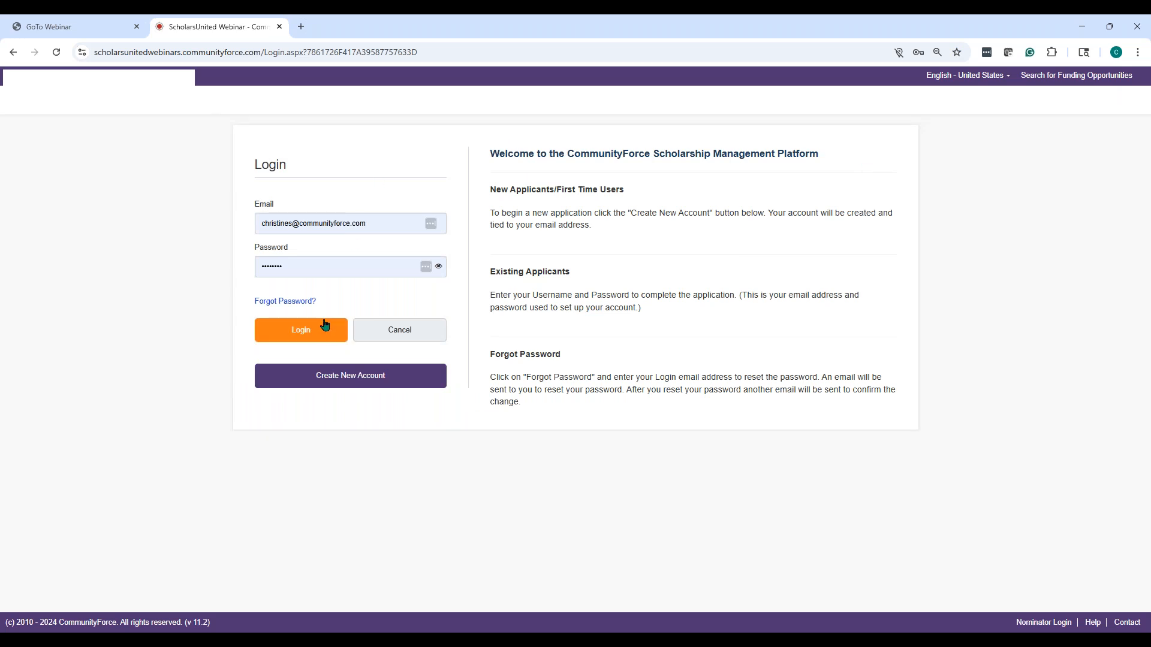
left_click(390, 217)
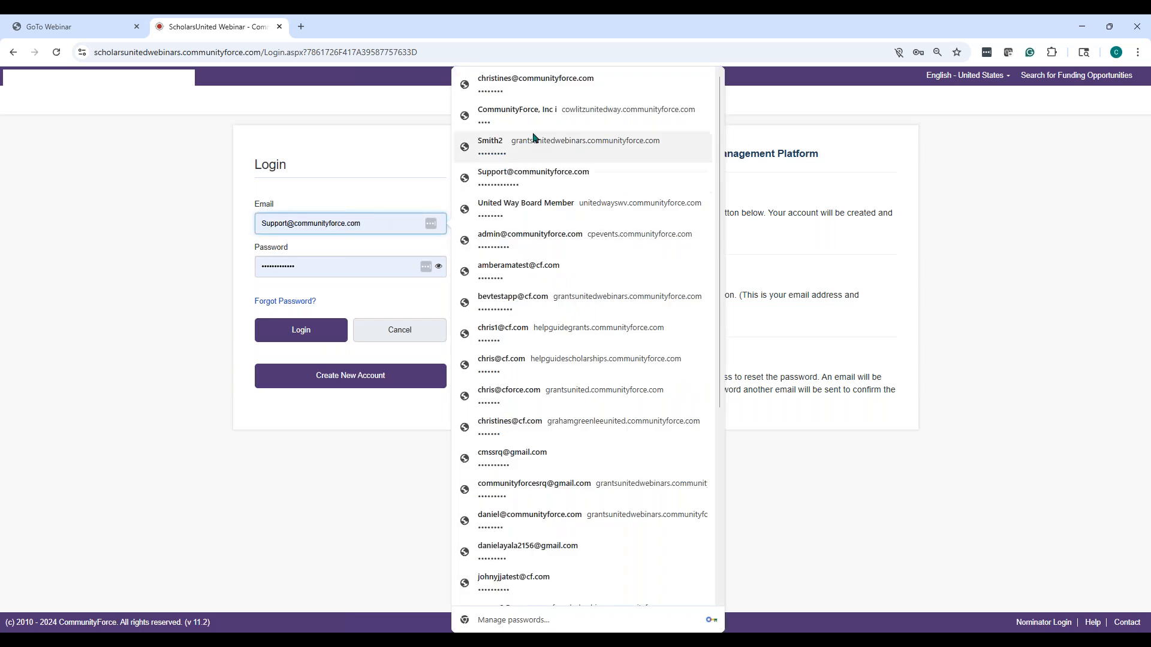
left_click(512, 179)
key("Return")
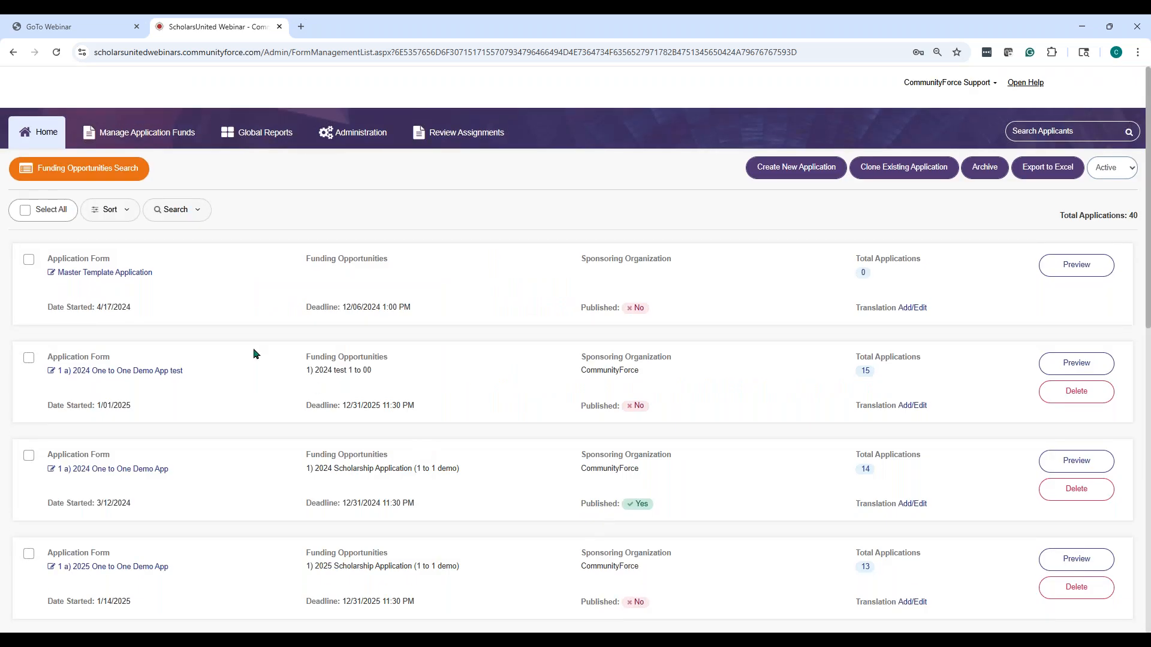
Open the 2025 Scholarship Application Nomination Form's Manage Applicants list showing 2 applicants
scroll(220, 326, "down", 10)
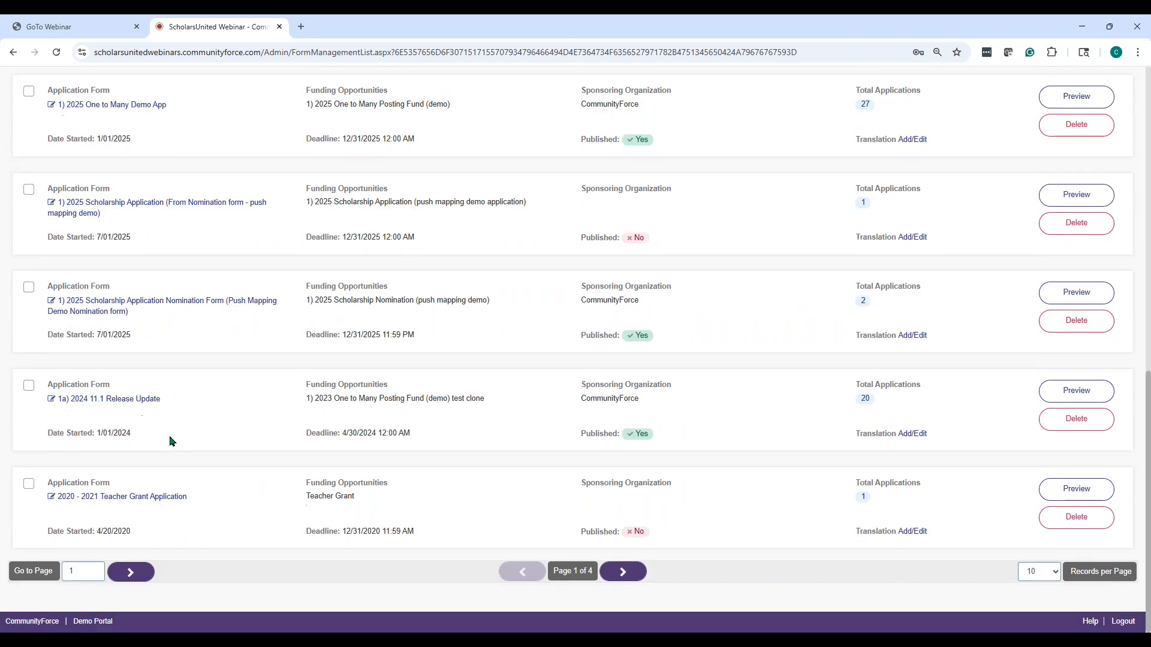
left_click(134, 206)
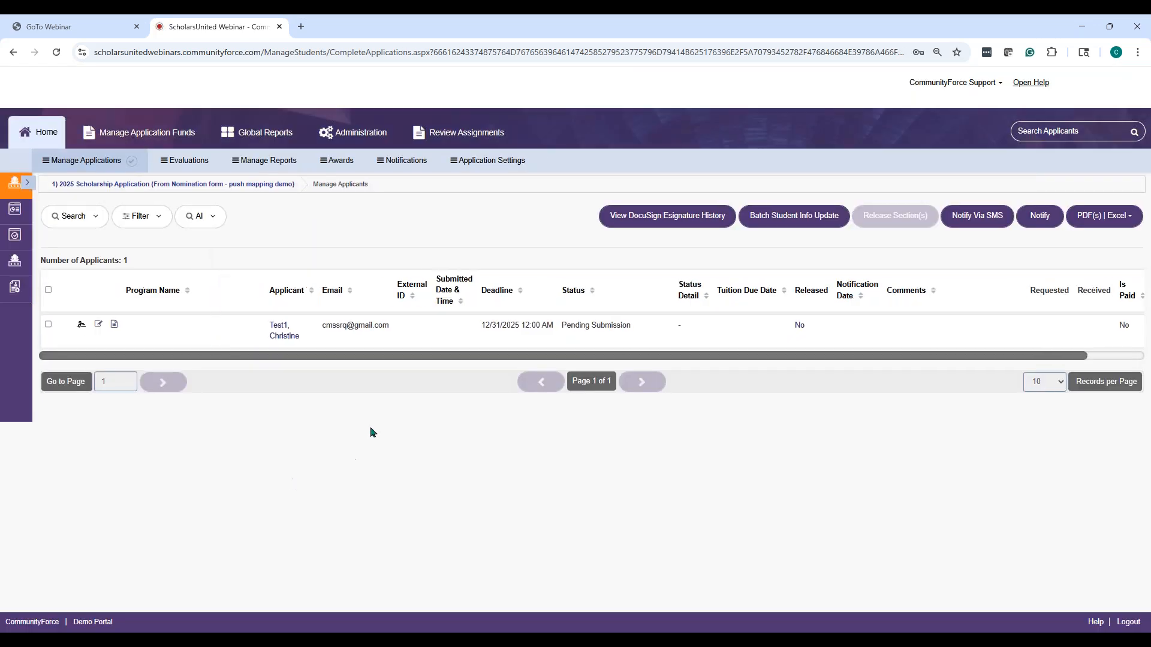
left_click(53, 133)
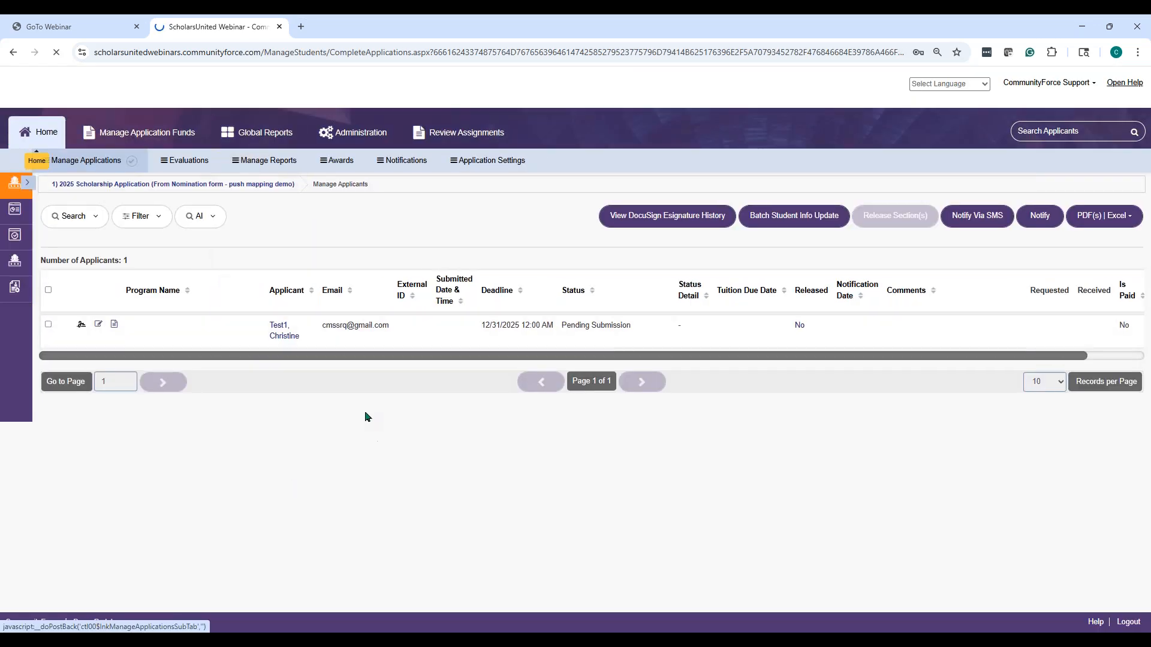
scroll(228, 384, "down", 10)
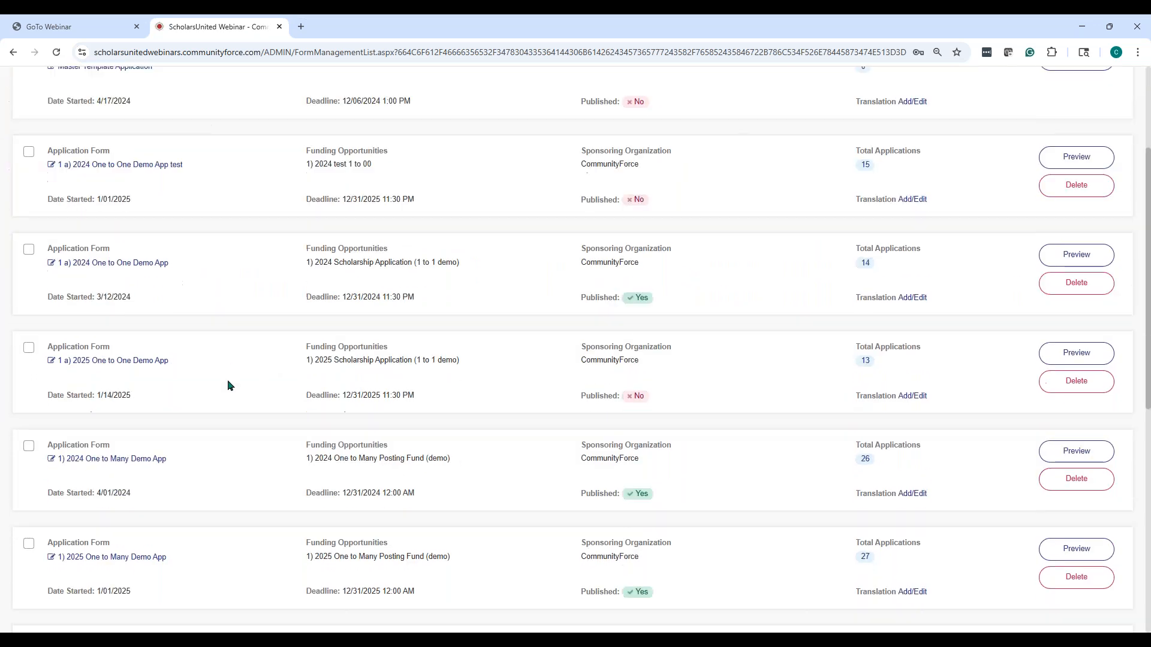
left_click(186, 325)
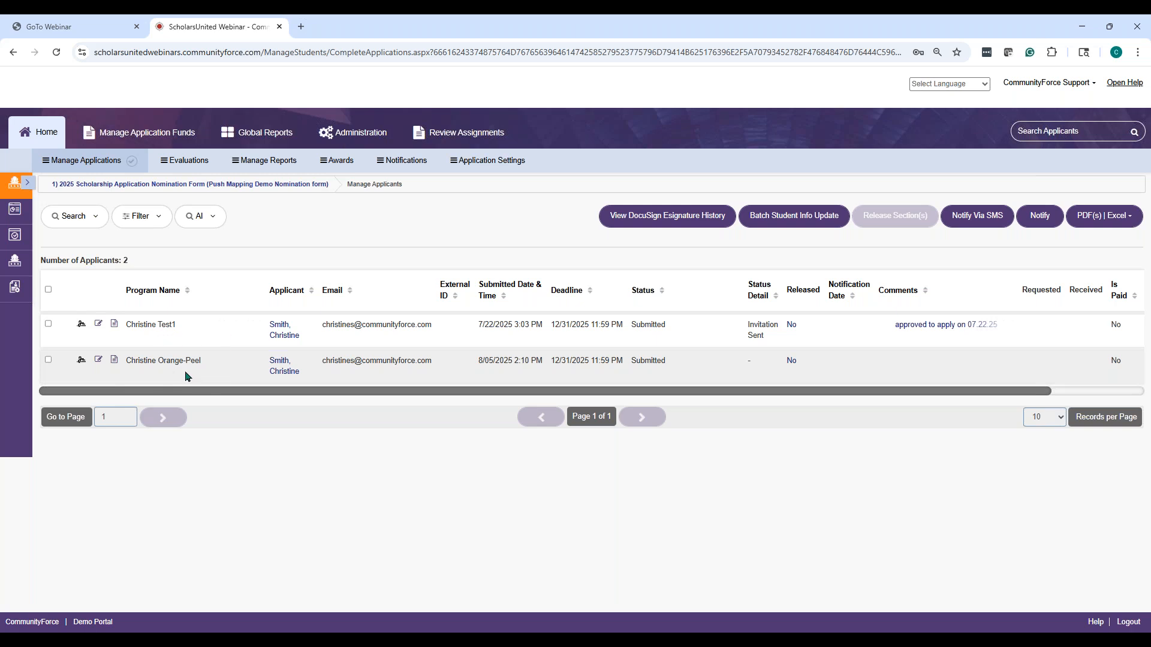
left_click(98, 360)
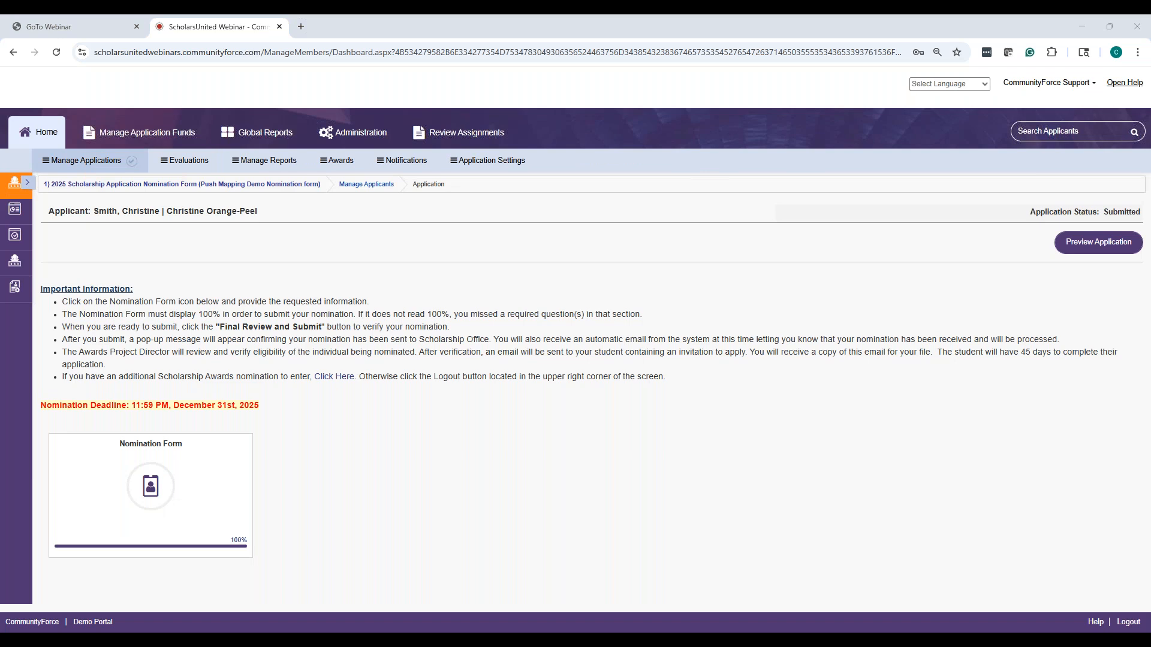
left_click(155, 487)
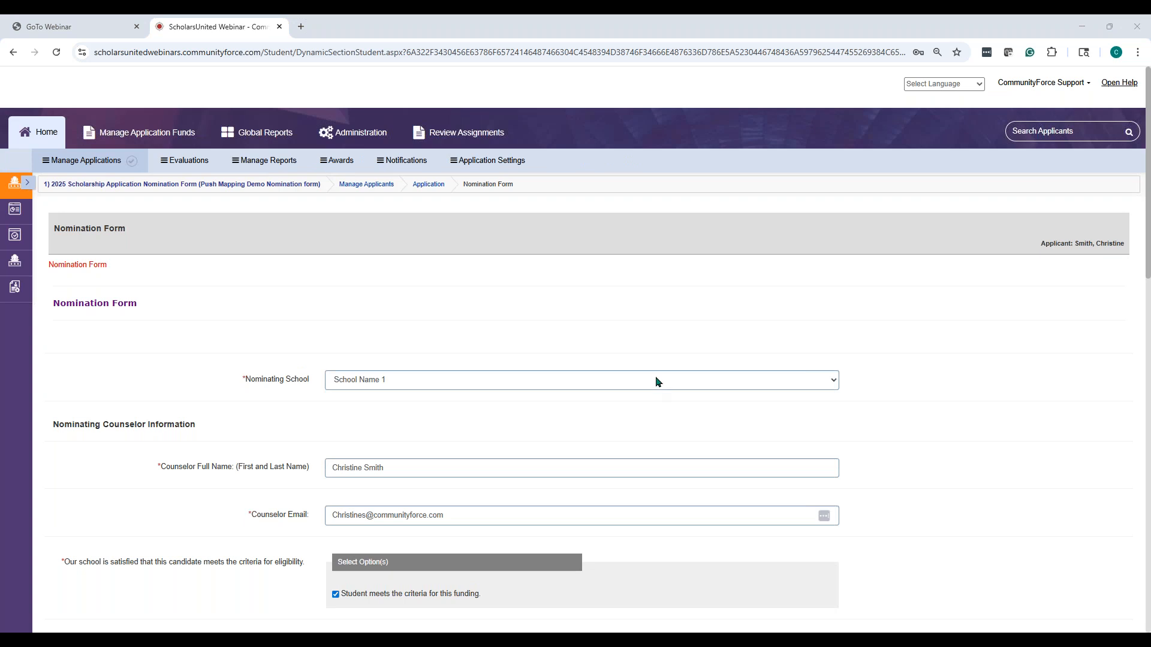
scroll(656, 380, "down", 1)
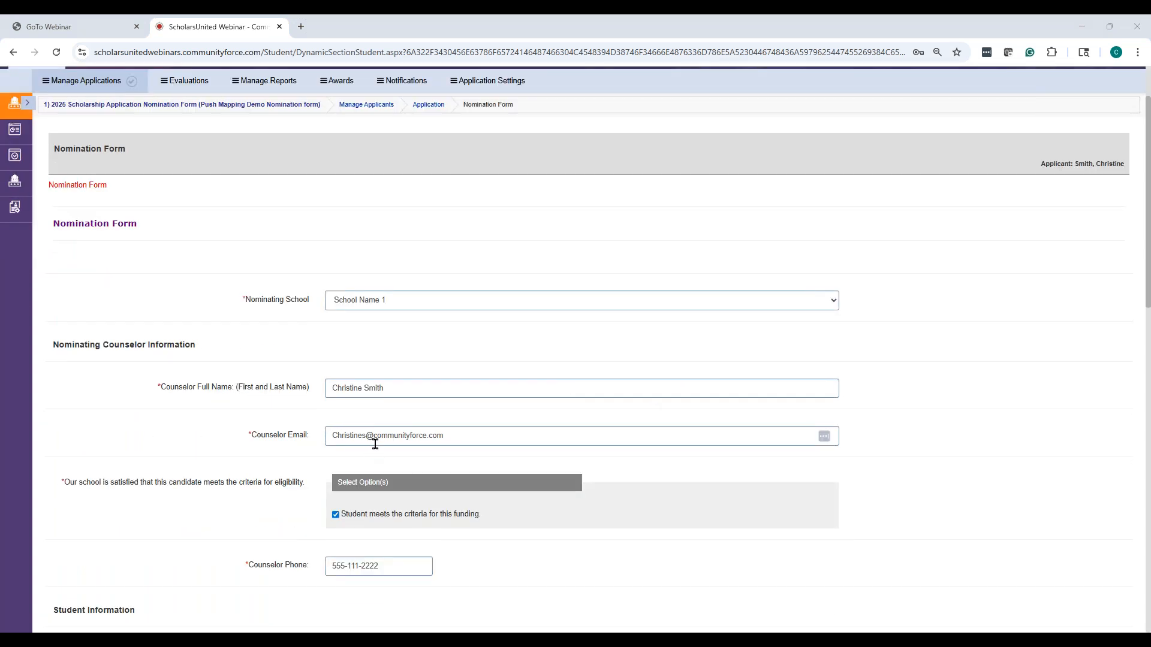
scroll(372, 444, "down", 2)
scroll(599, 393, "down", 4)
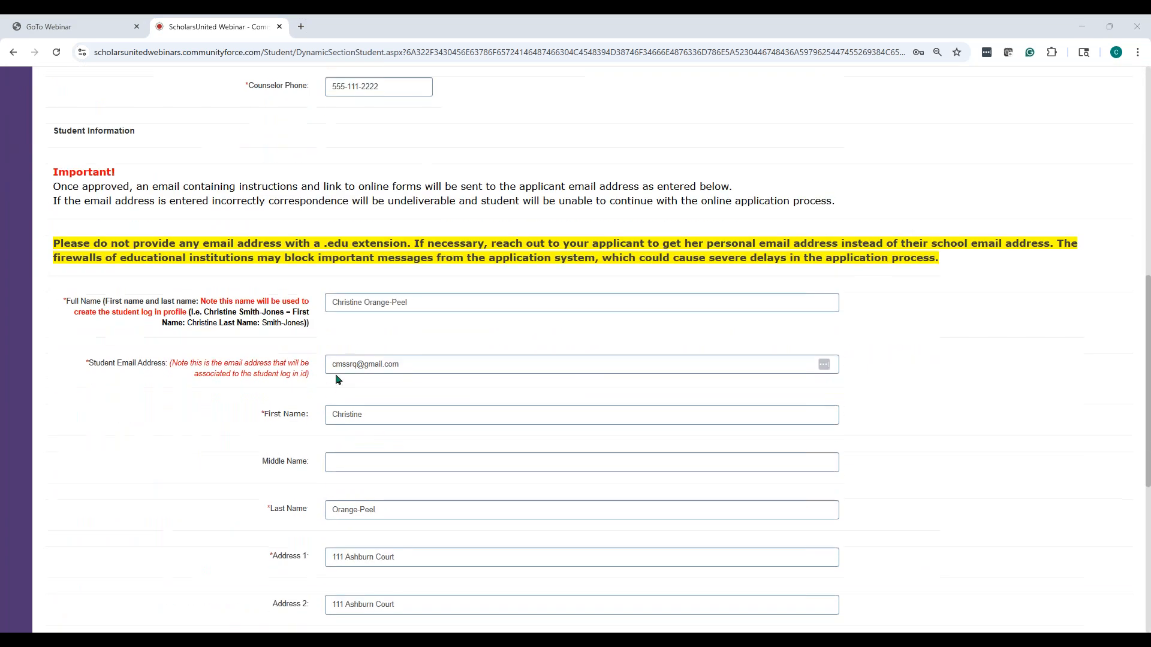
left_click_drag(406, 368, 325, 367)
left_click(1064, 465)
scroll(1029, 470, "up", 7)
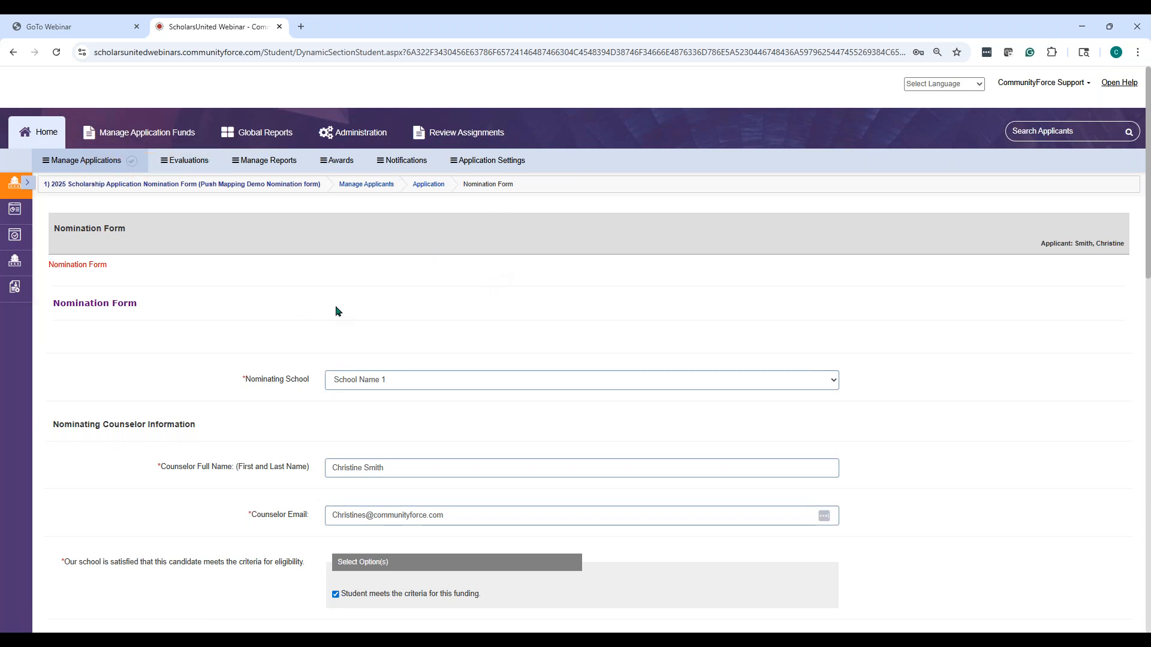
left_click(85, 163)
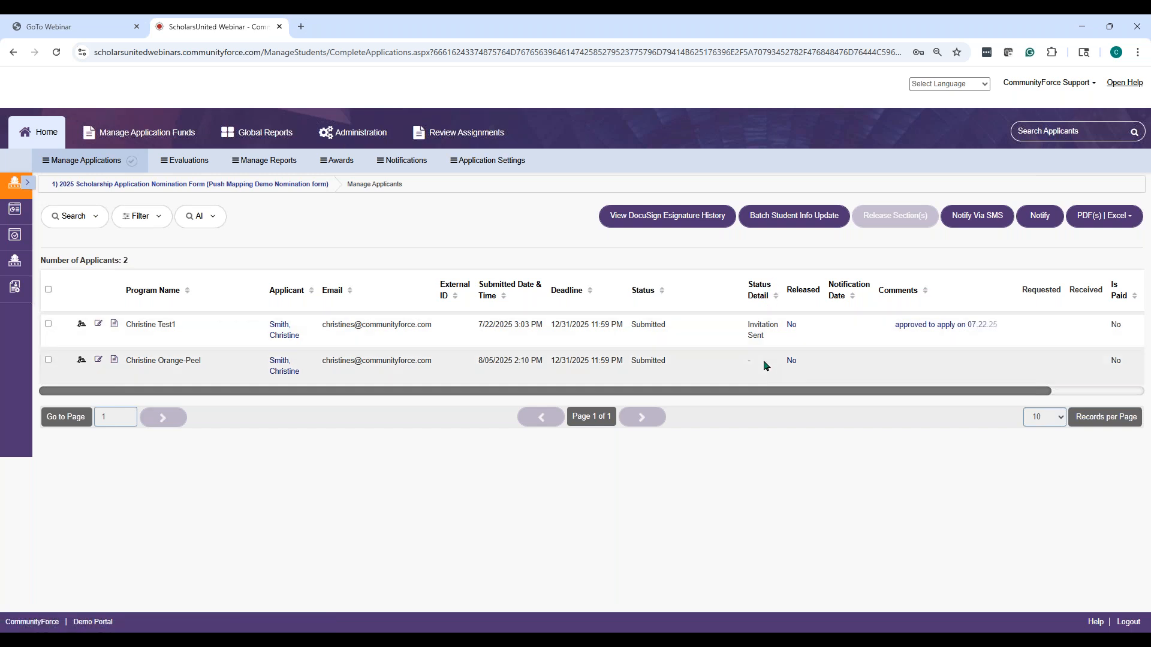
Select the new nomination and change its status detail to Invitation Sent
left_click(48, 361)
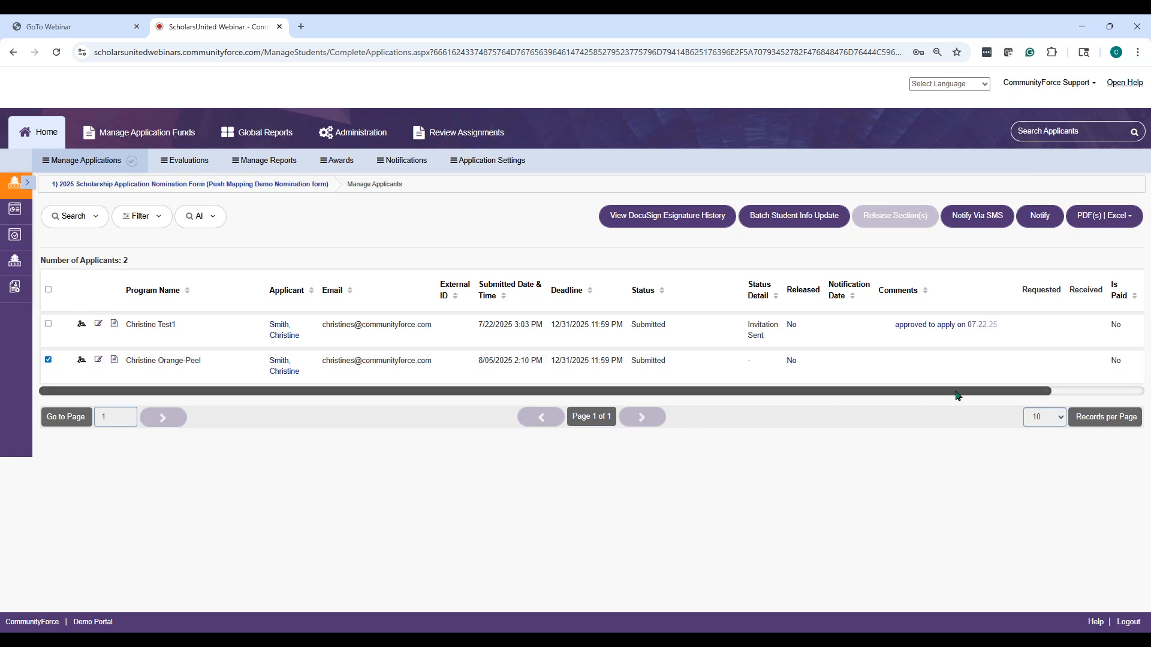
left_click(159, 225)
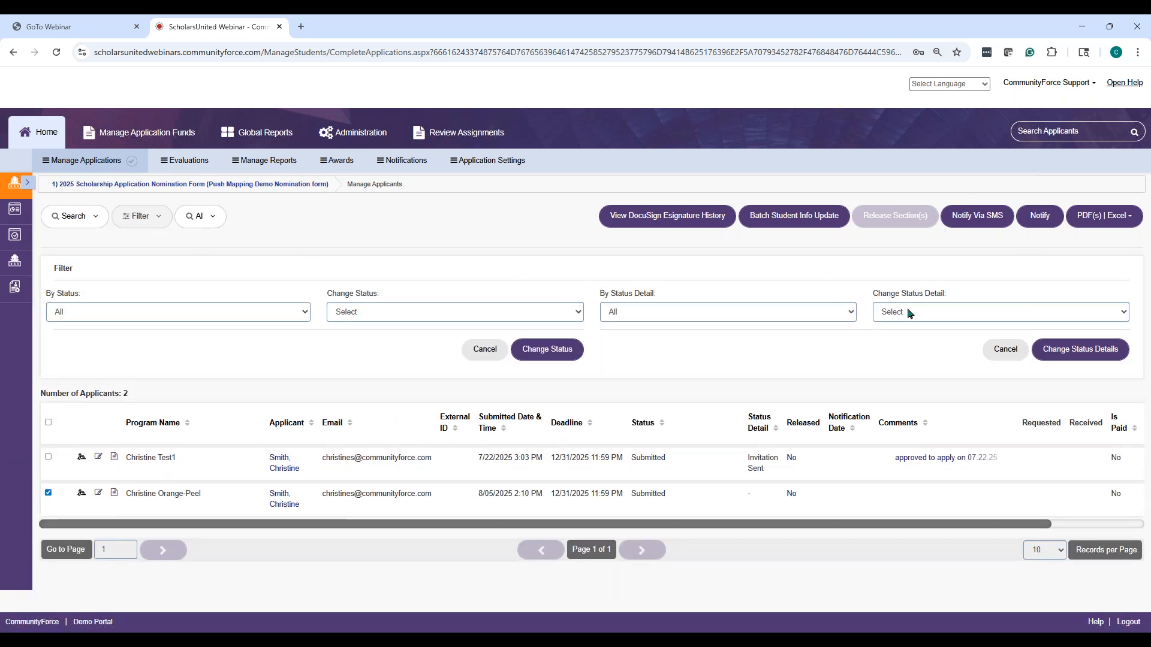
left_click(908, 312)
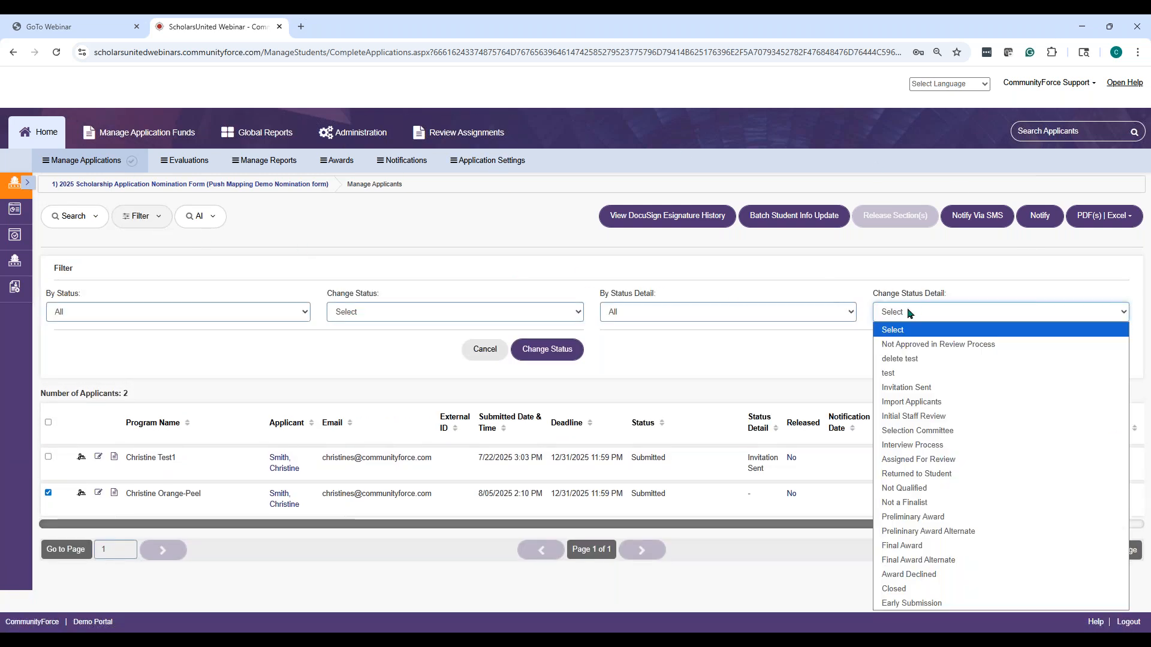
left_click(911, 388)
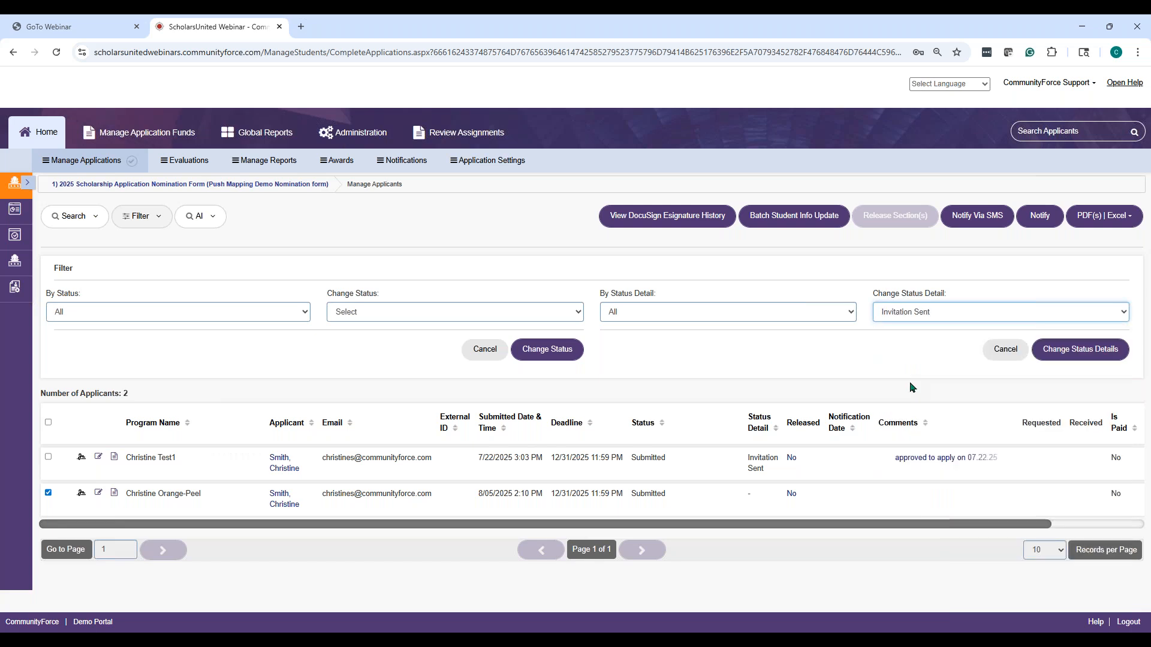
left_click(1077, 352)
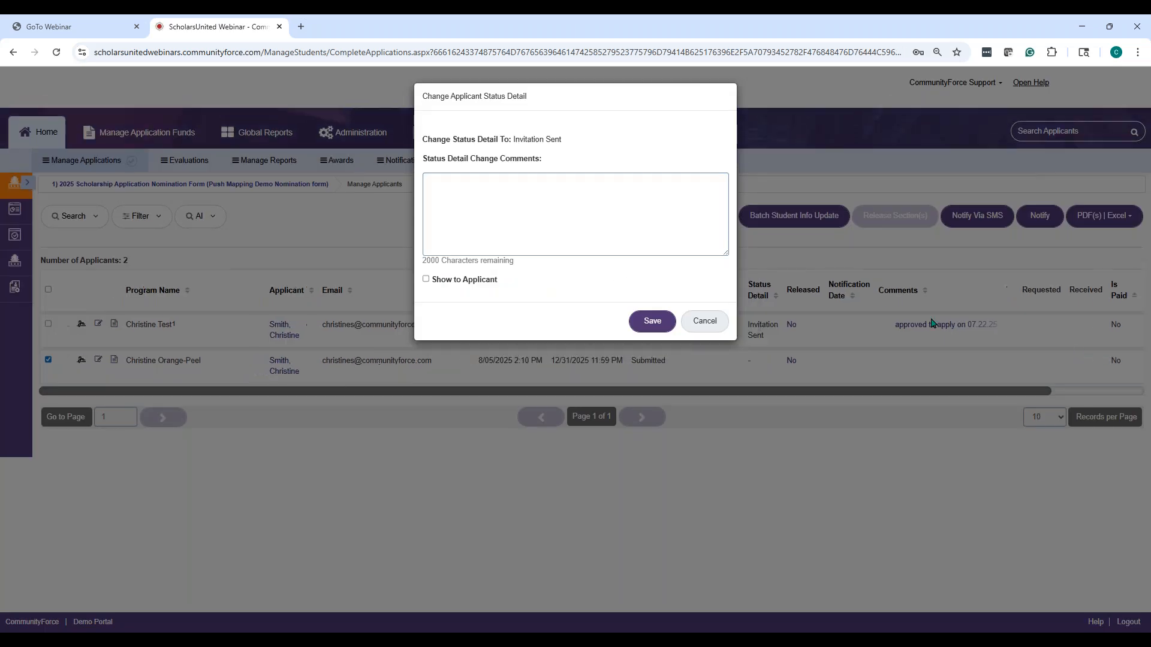
Add the comment 'approved your applicant', make it visible to the applicant, and save
left_click(547, 187)
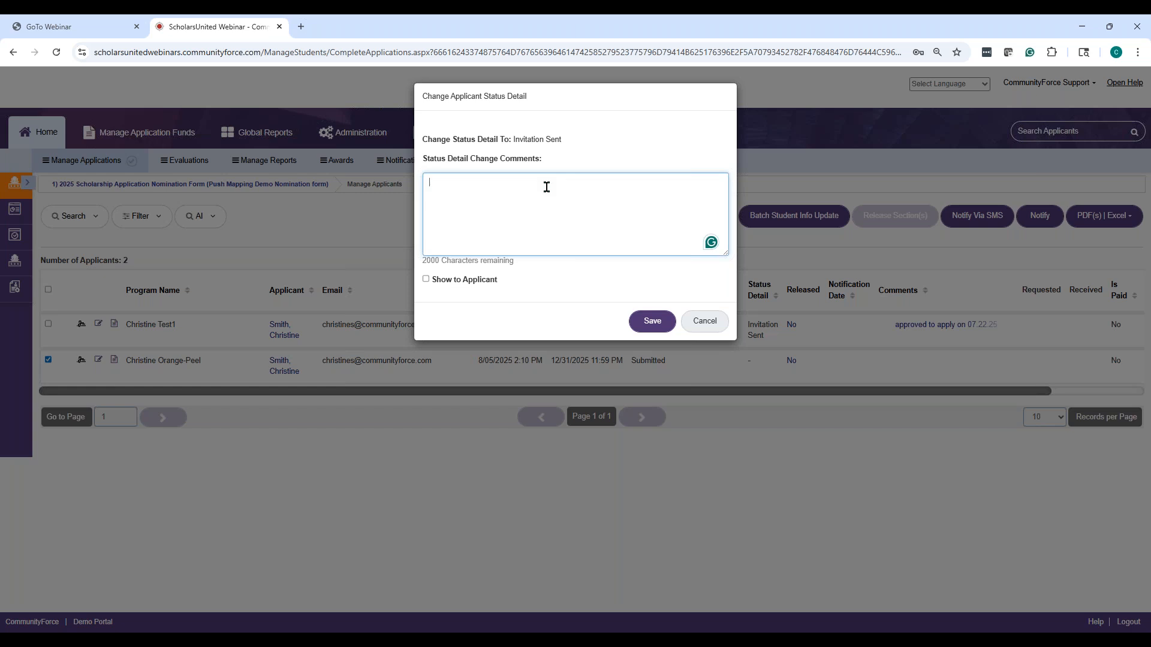
type("approved your applc")
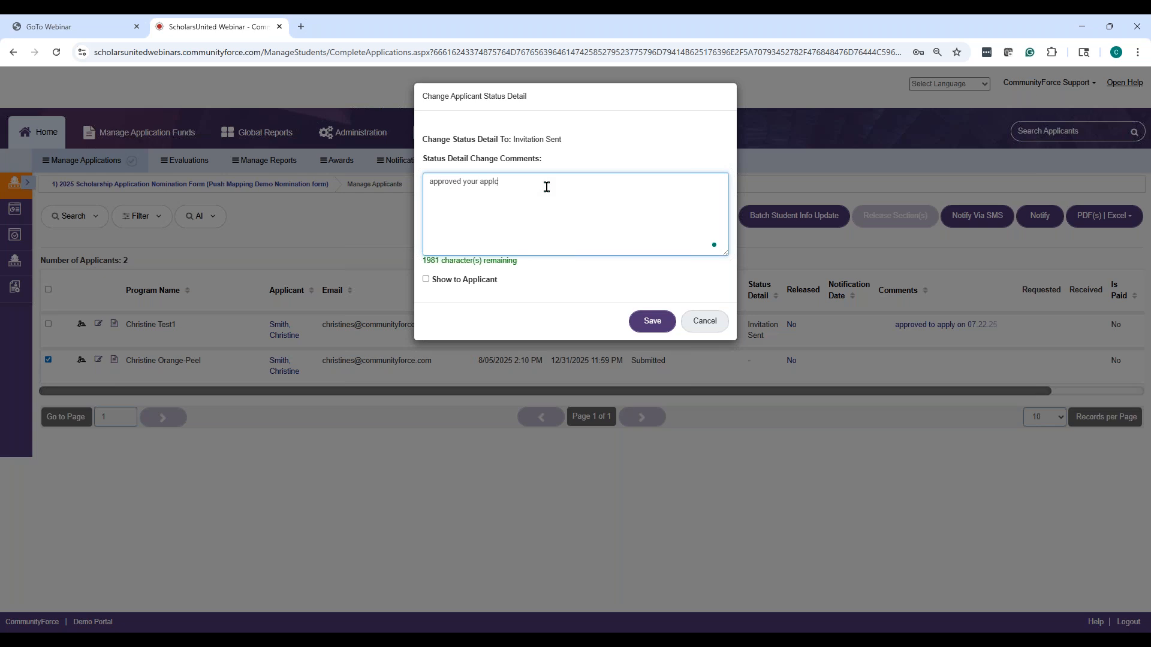
key("BackSpace")
type("icant")
left_click(425, 279)
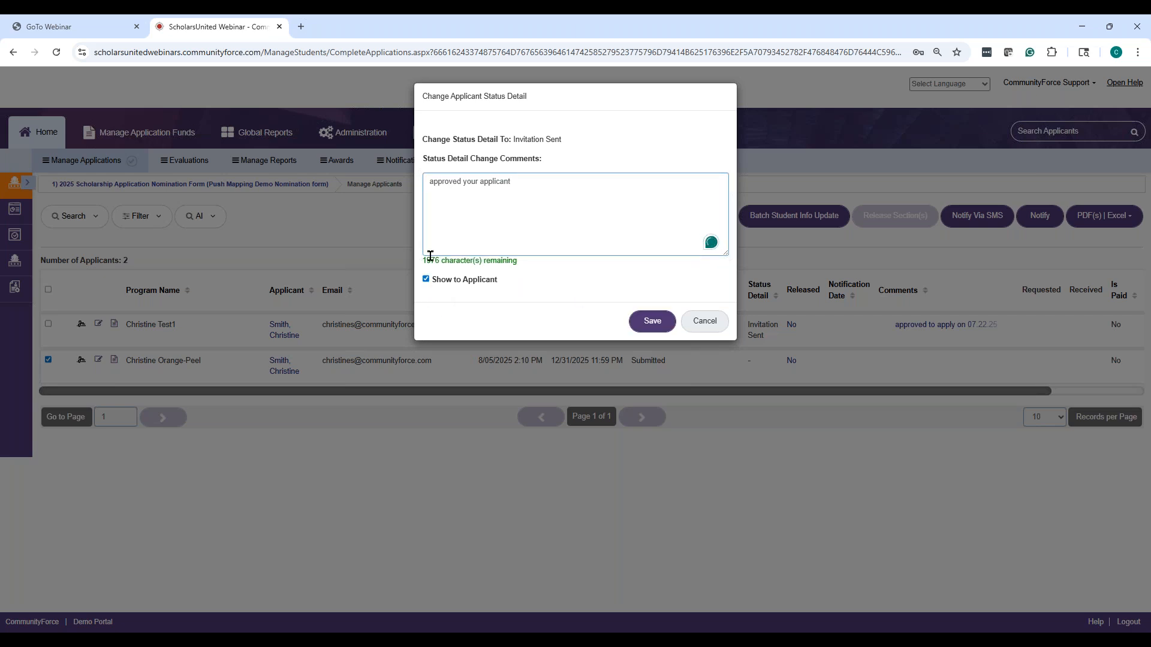
left_click(662, 323)
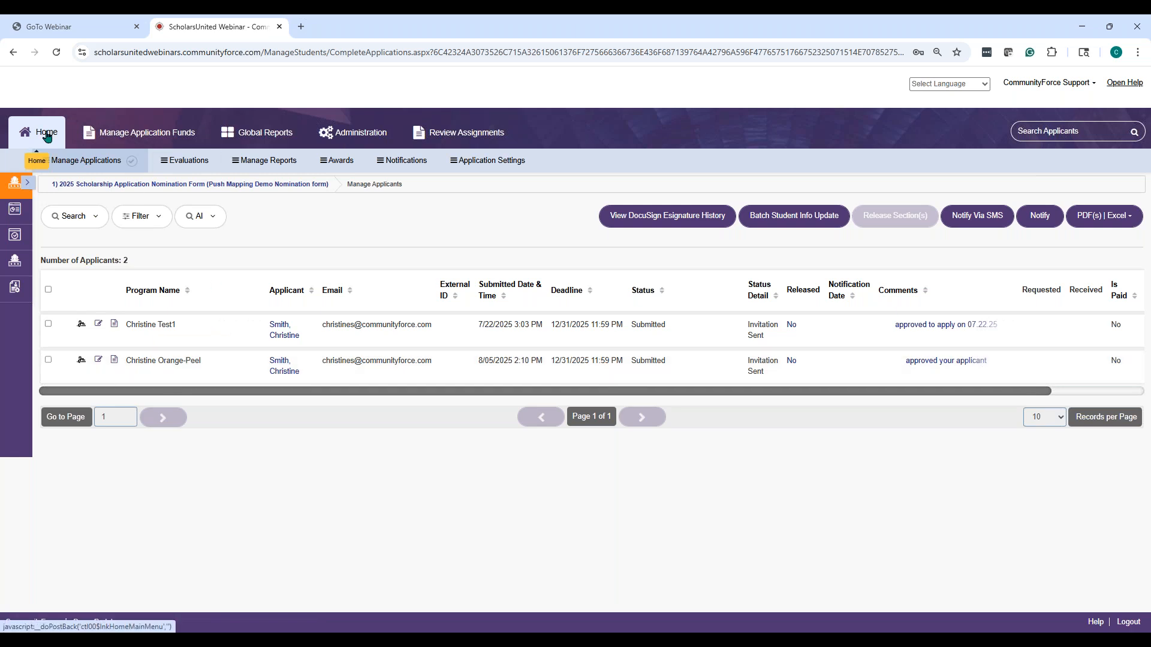
From Manage Applications, open the applicants of the push-mapping 2025 Scholarship Application form
left_click(54, 154)
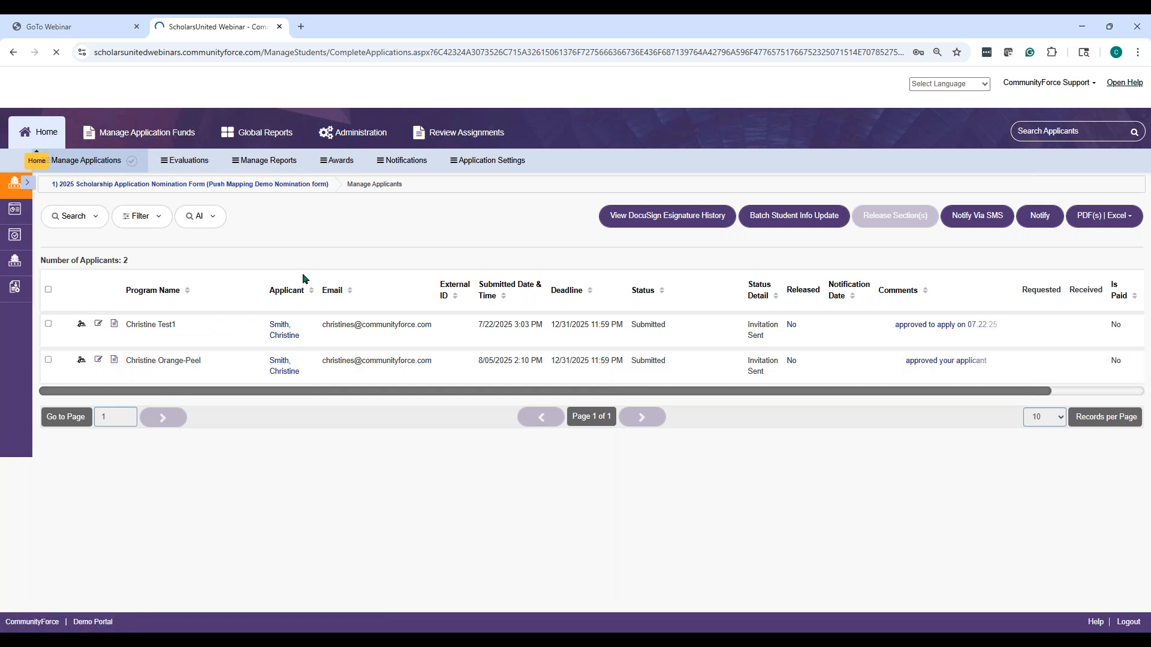
scroll(265, 283, "down", 10)
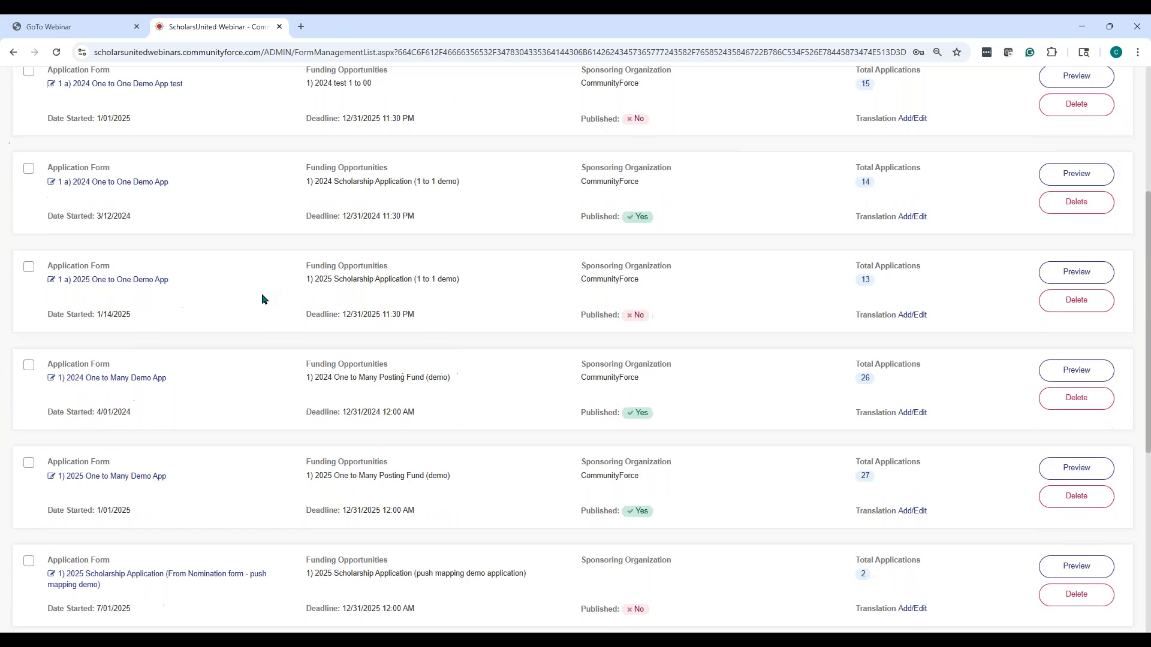
scroll(253, 300, "down", 2)
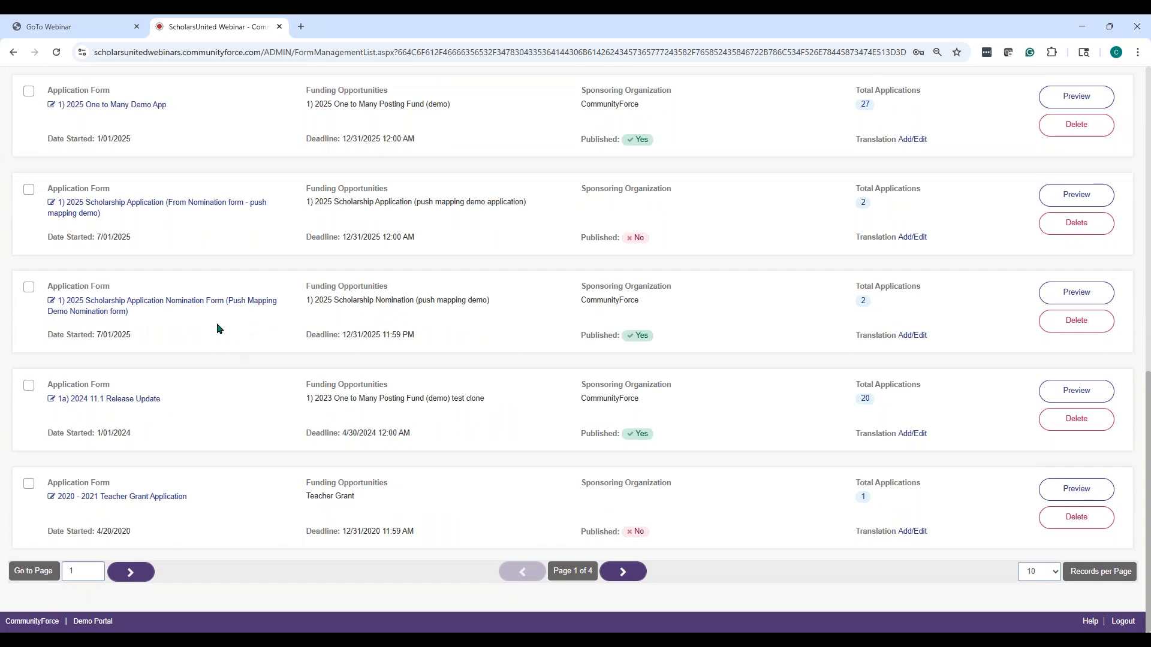
left_click(157, 205)
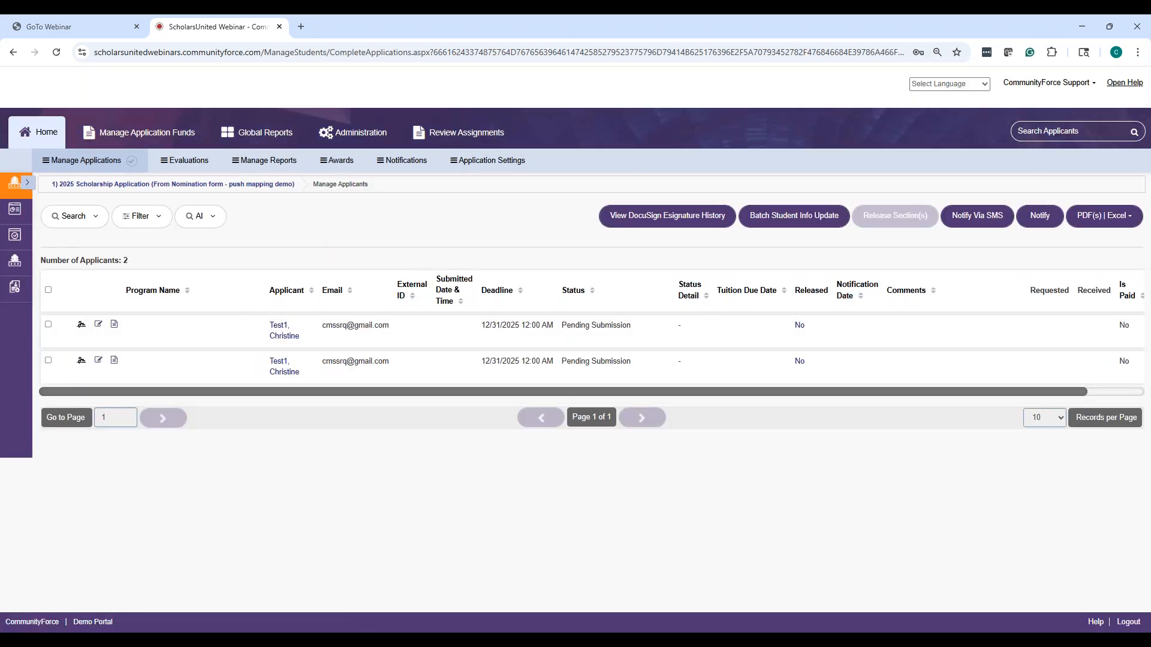
Return to the forms list and reopen the push-mapping form's applicants, now showing 2 applications
left_click(38, 136)
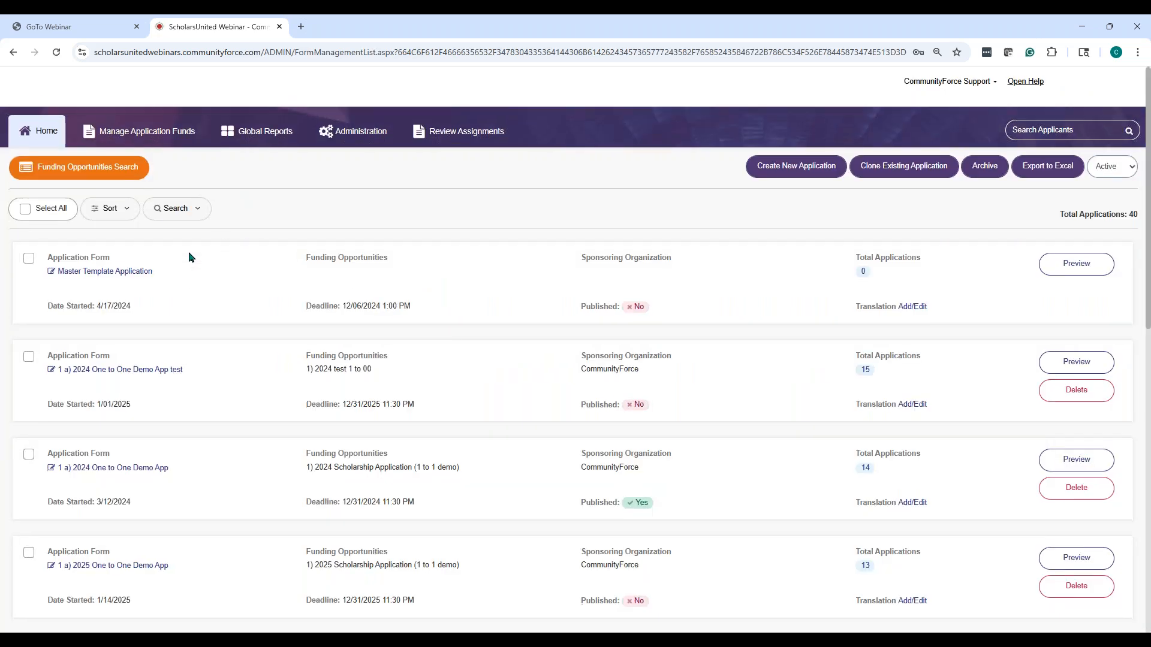
scroll(226, 338, "down", 4)
scroll(226, 340, "down", 5)
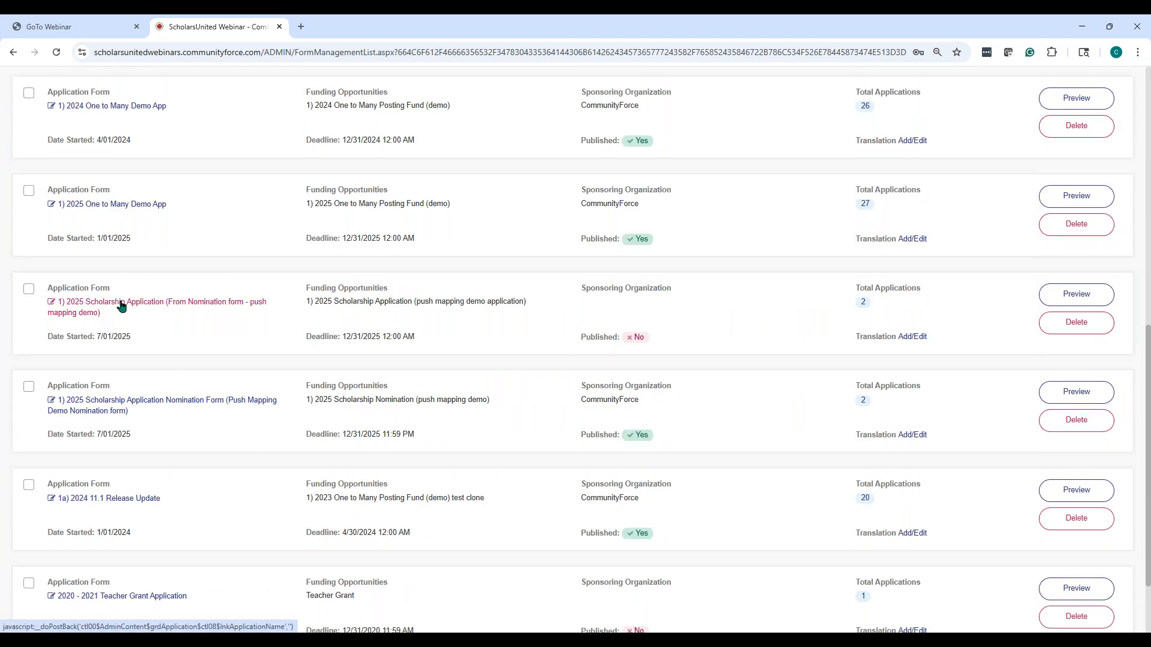
left_click(119, 303)
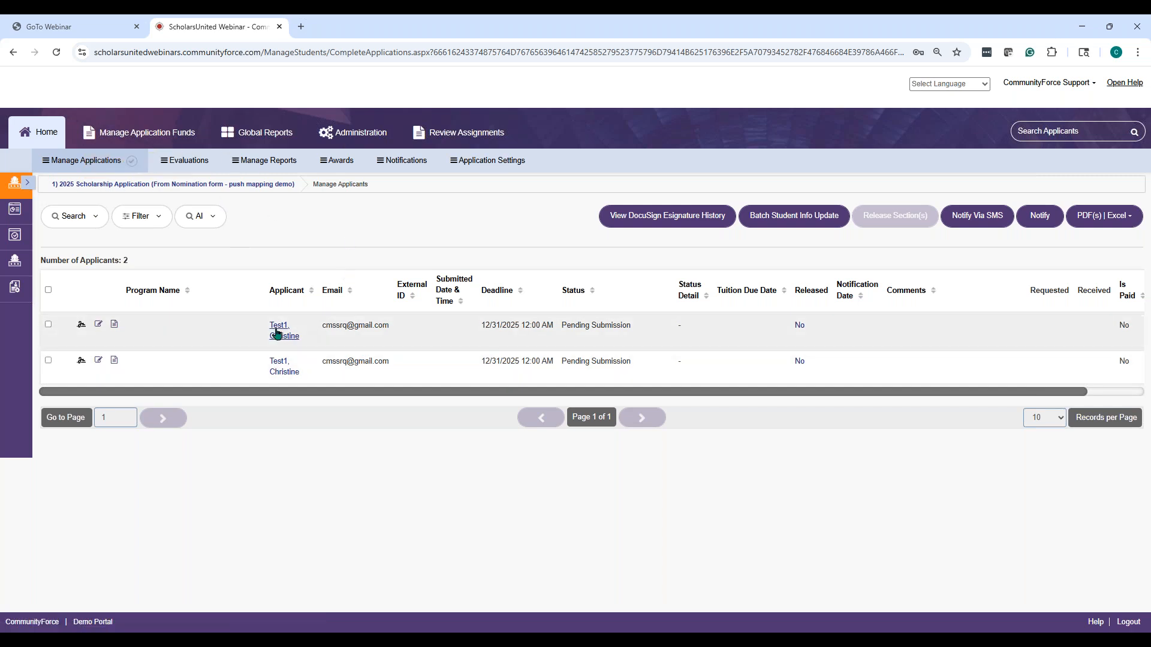
Open the first applicant's dashboard showing Pending Submission and Nomination Form at 100%
left_click(279, 335)
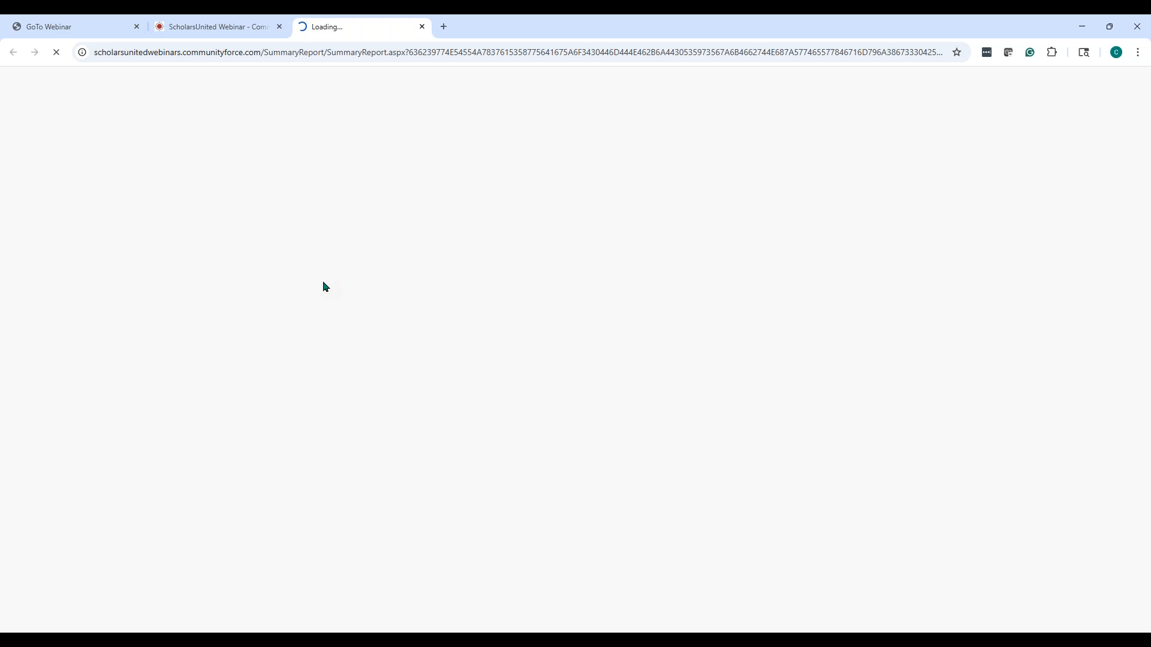
left_click(422, 26)
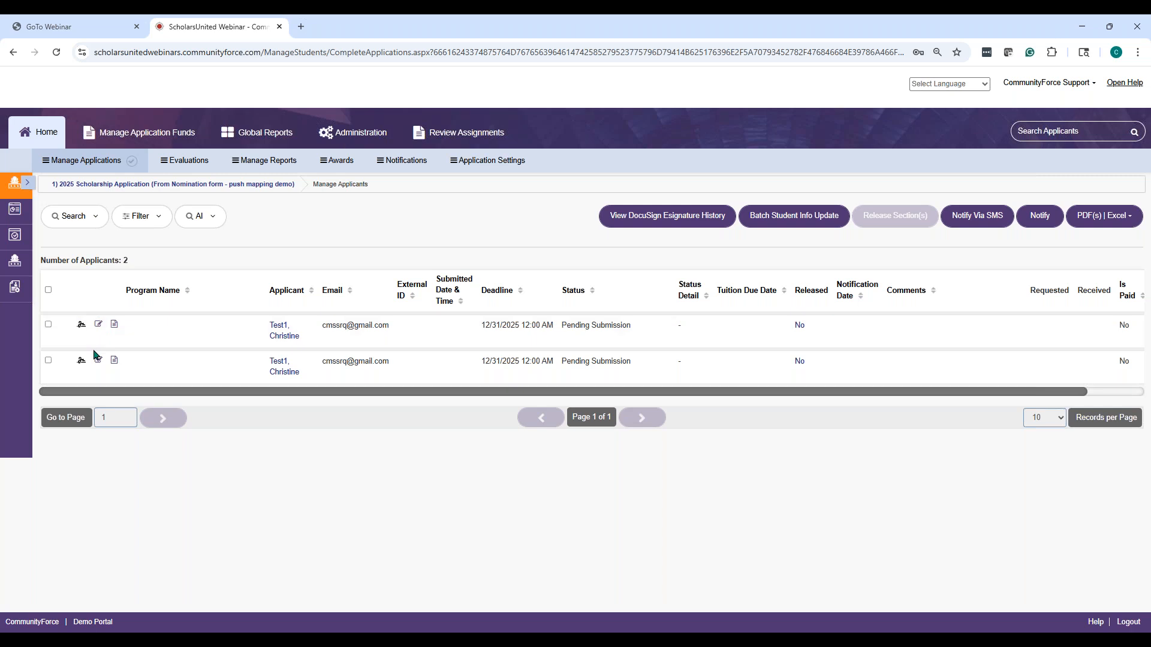
left_click(98, 323)
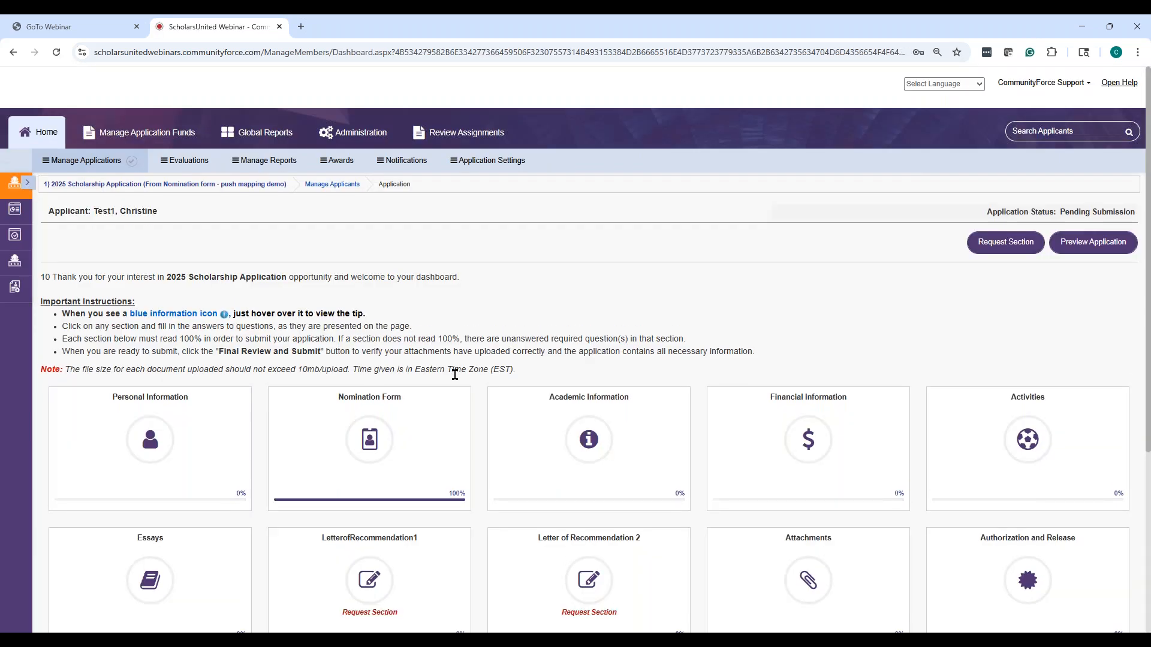
scroll(479, 381, "down", 3)
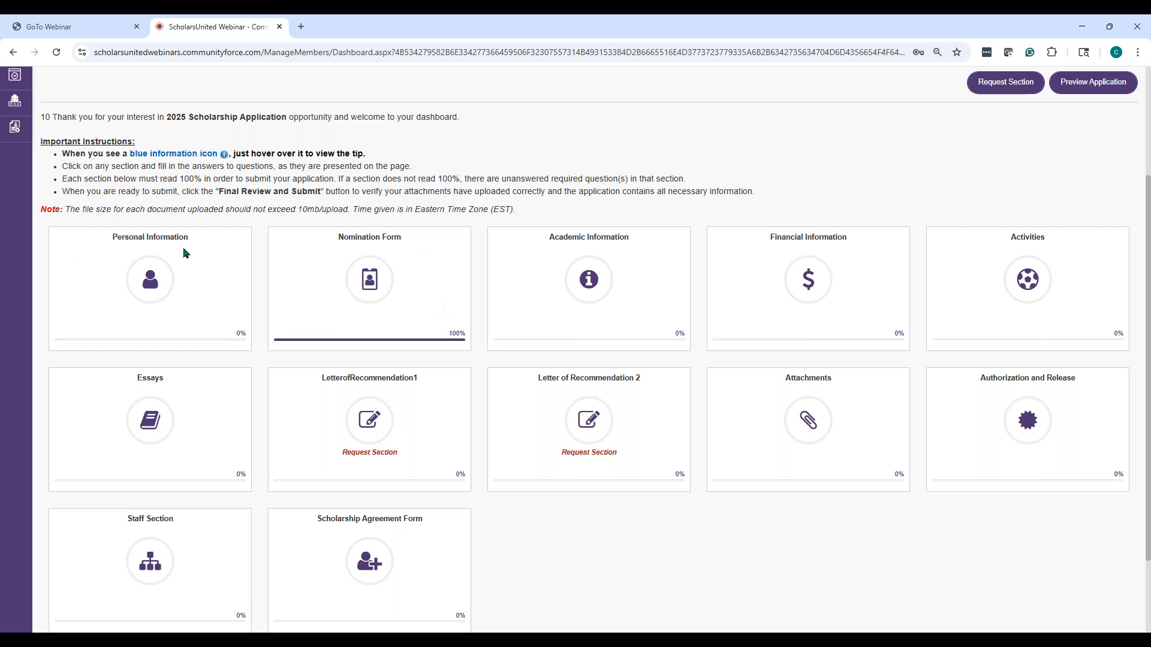
scroll(509, 536, "down", 2)
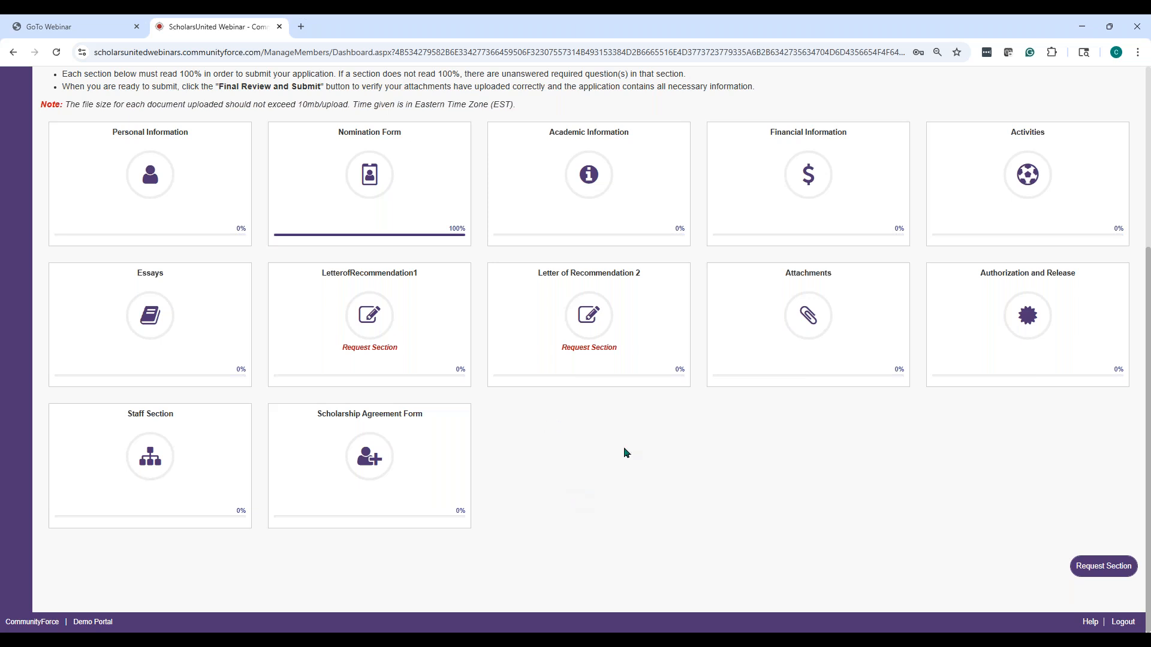
scroll(1017, 520, "up", 1)
scroll(1017, 521, "up", 4)
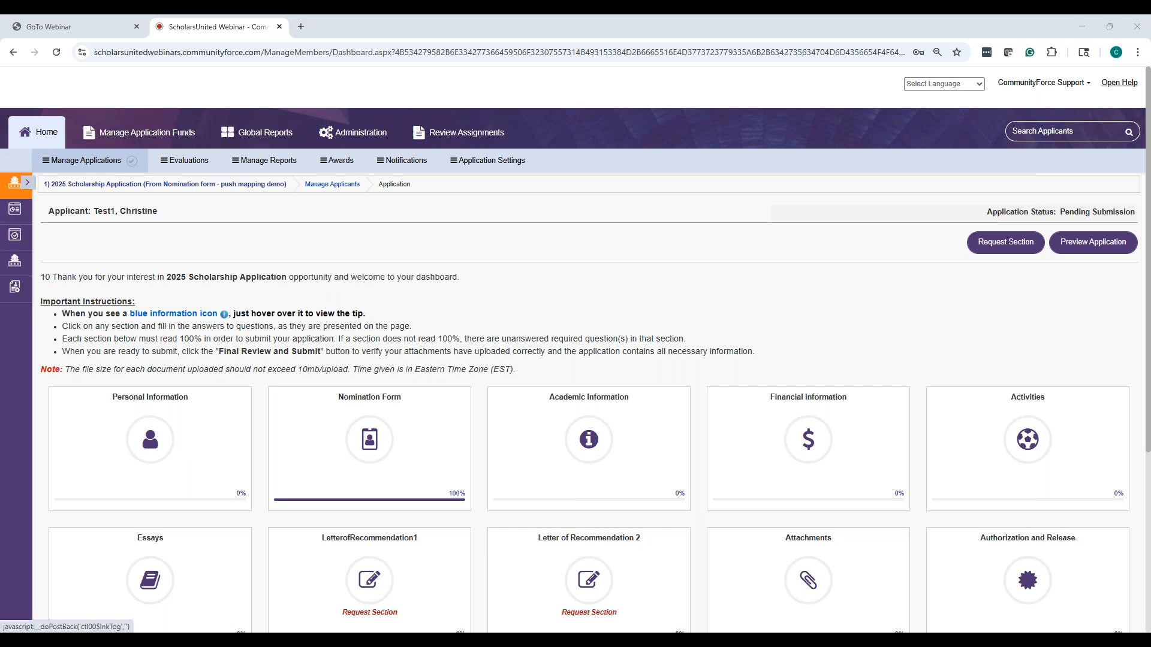
Visit the Manage Applicant Referrals page, then go back to the application forms list
left_click(27, 182)
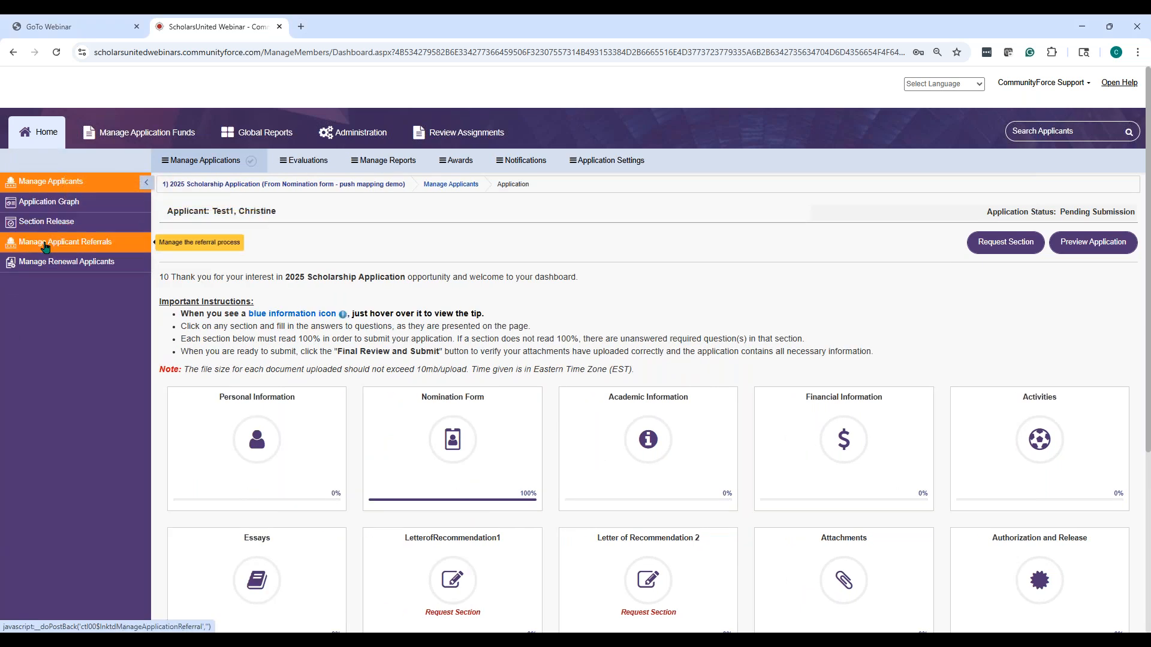
left_click(45, 247)
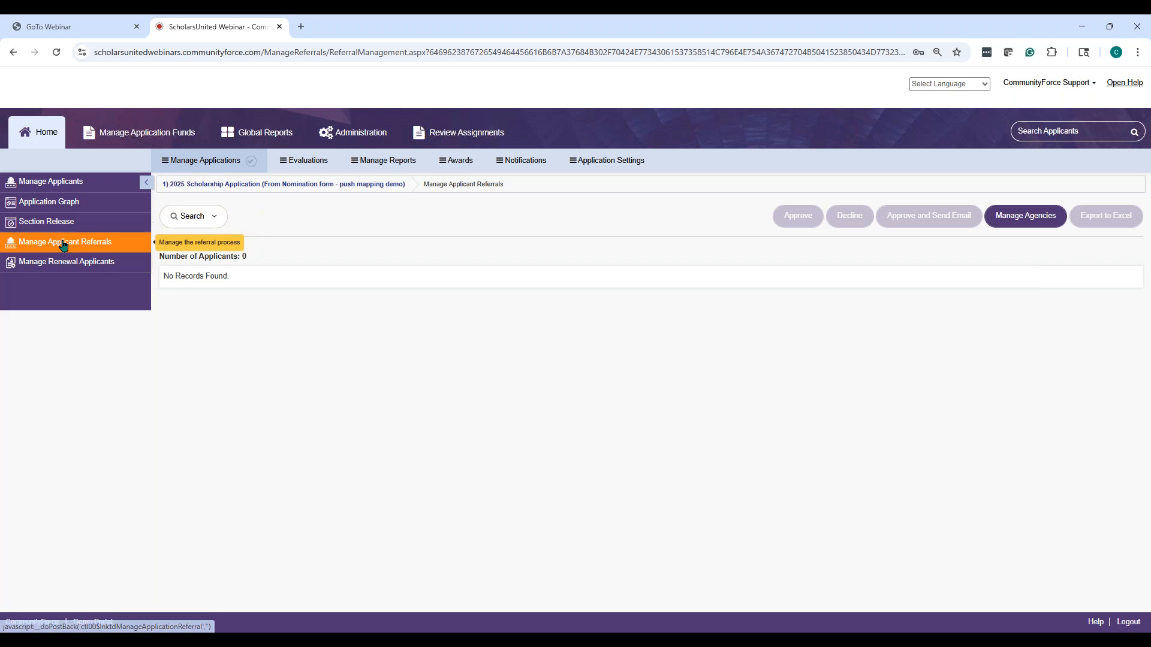
left_click(42, 139)
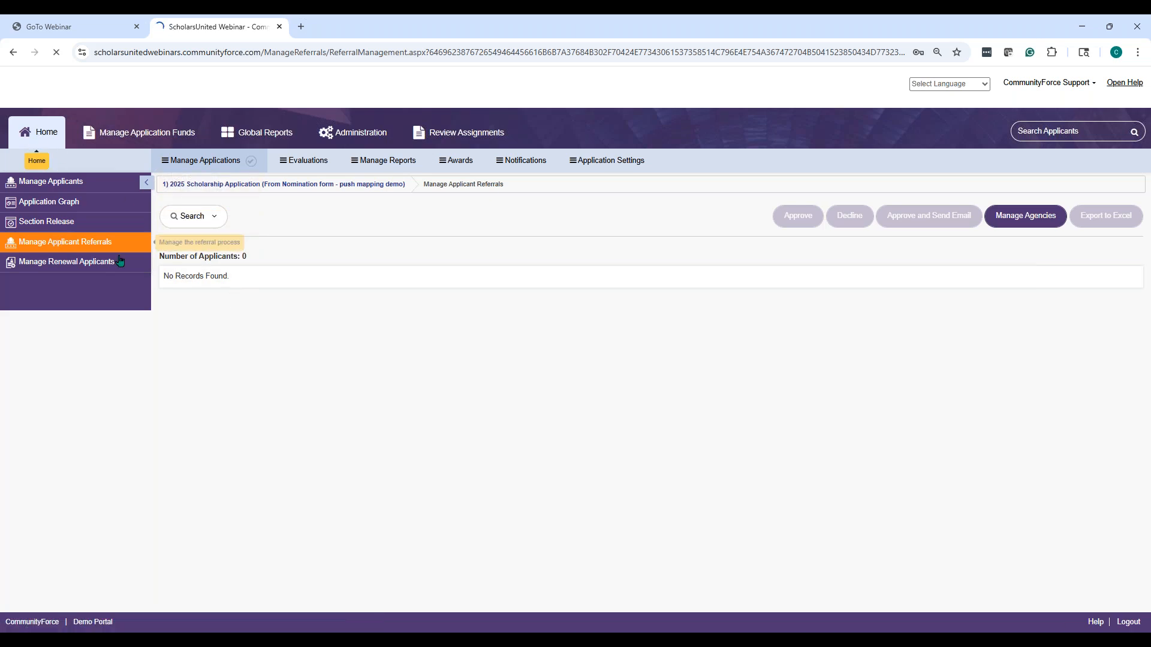
Open the applicants of the 1 a) 2025 One to One Demo App
scroll(148, 305, "down", 6)
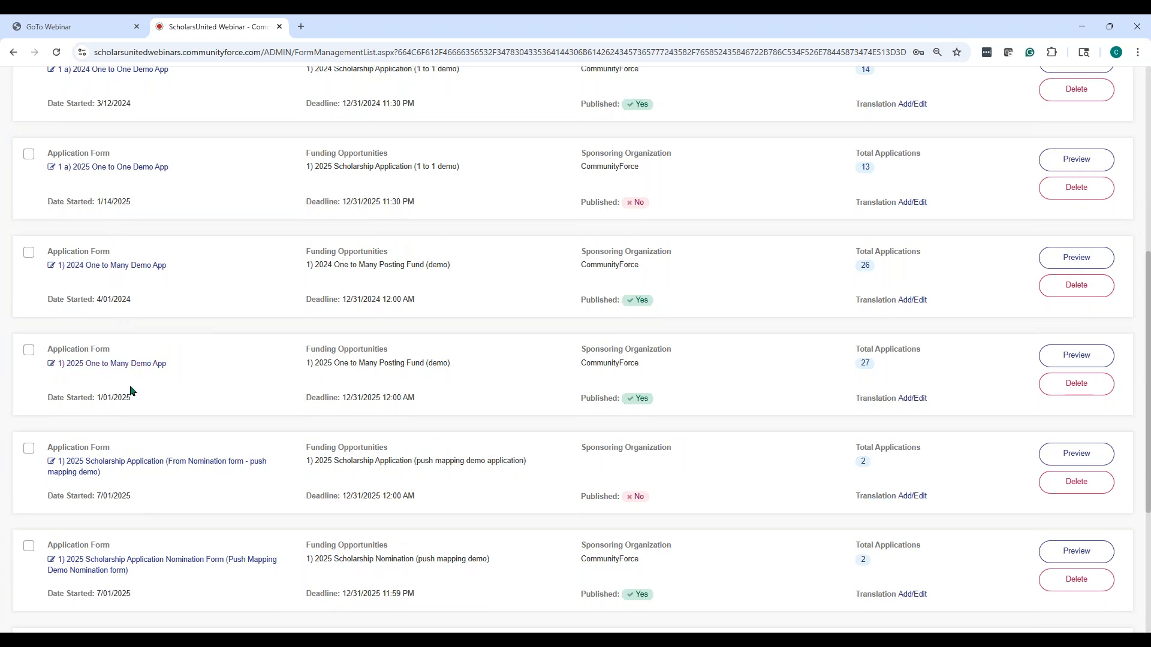
scroll(132, 394, "down", 3)
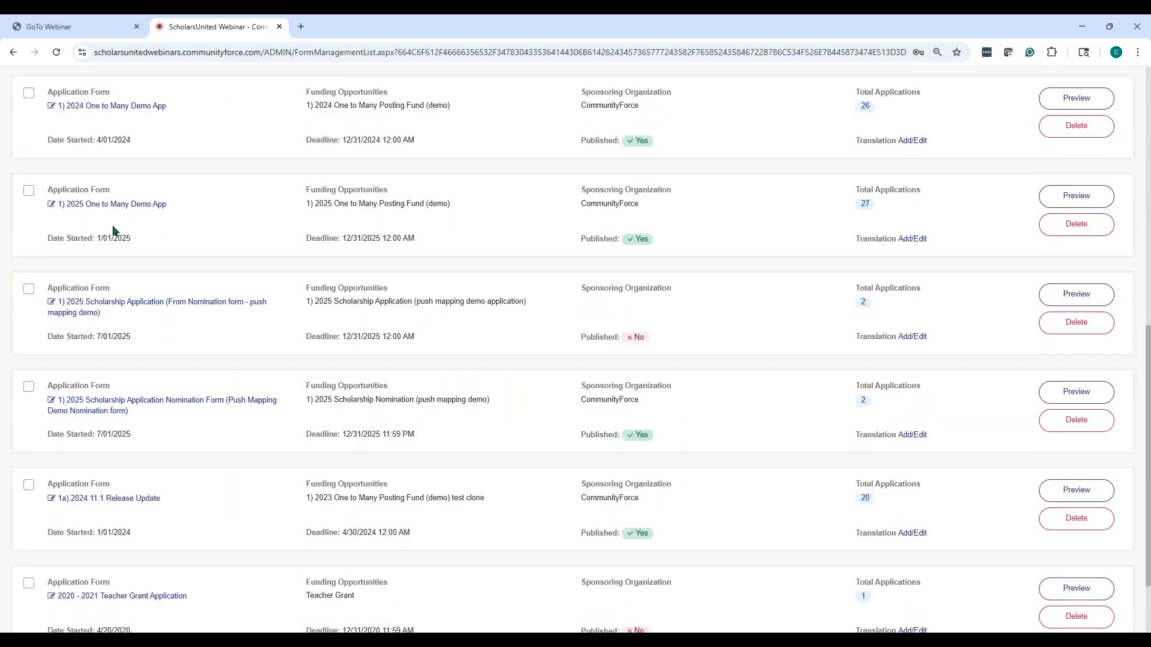
scroll(128, 406, "down", 2)
scroll(183, 430, "up", 5)
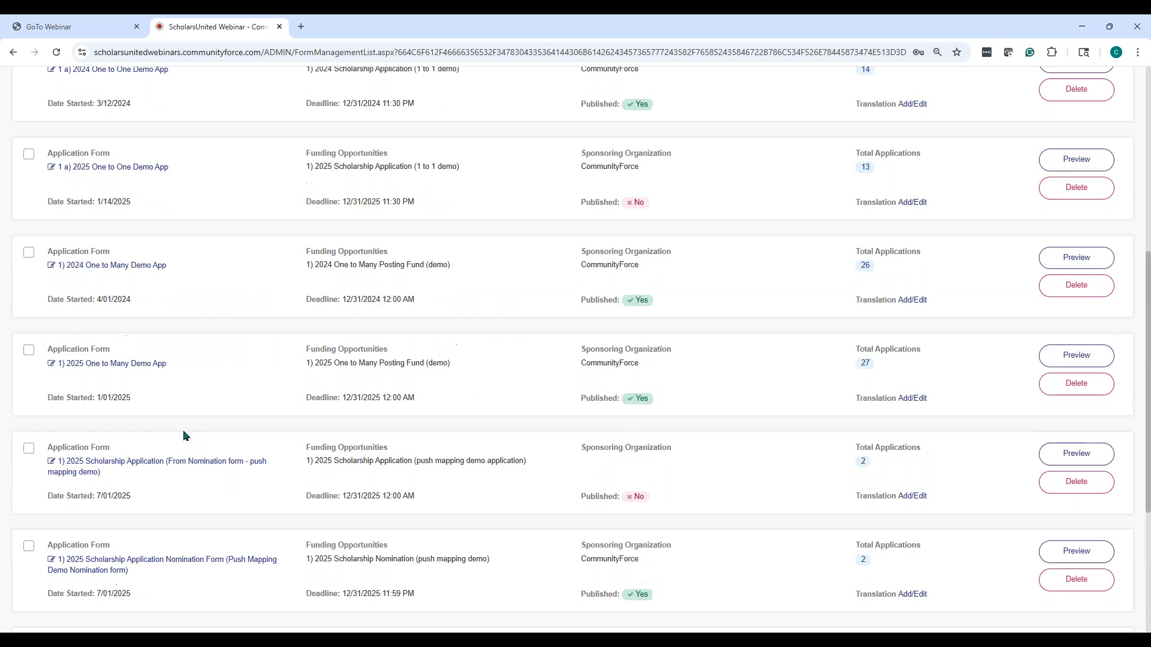
left_click(140, 248)
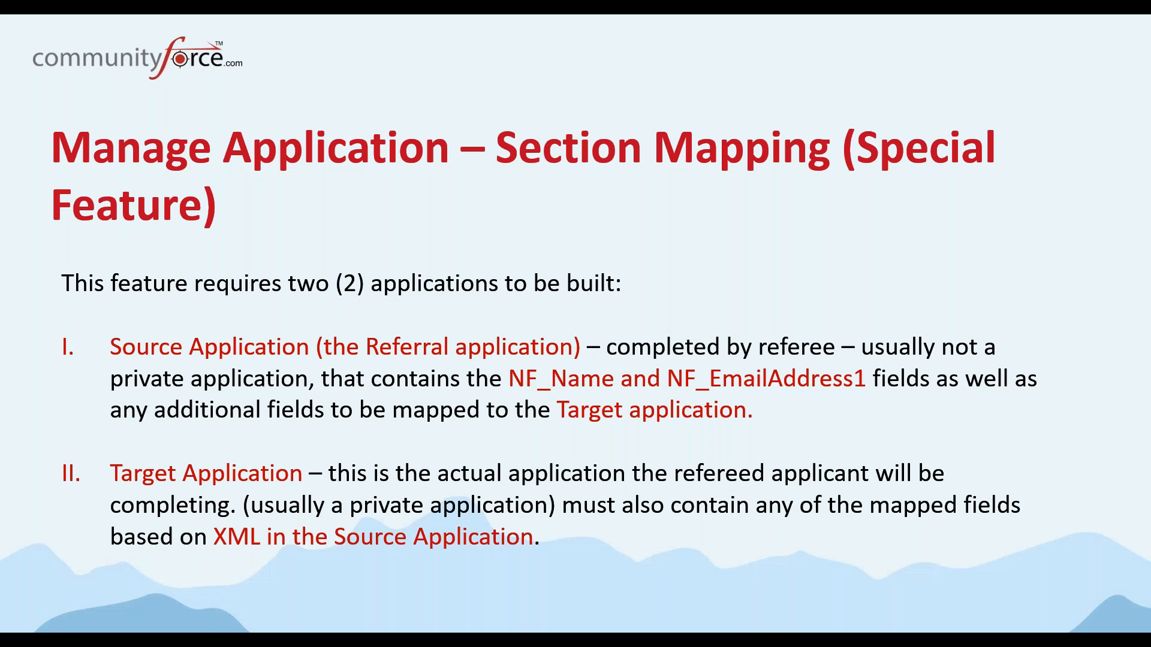
Advance four slides past Resources and Pre-Qualification Questions to the Application Invitation slide
key("Right")
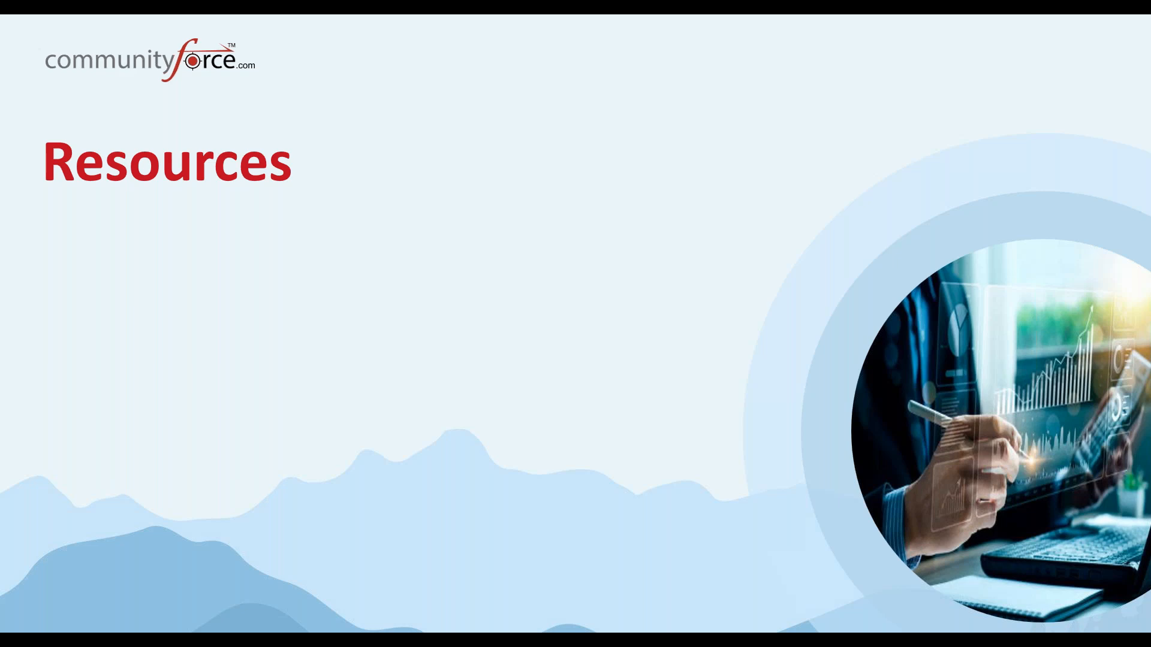
key("Right")
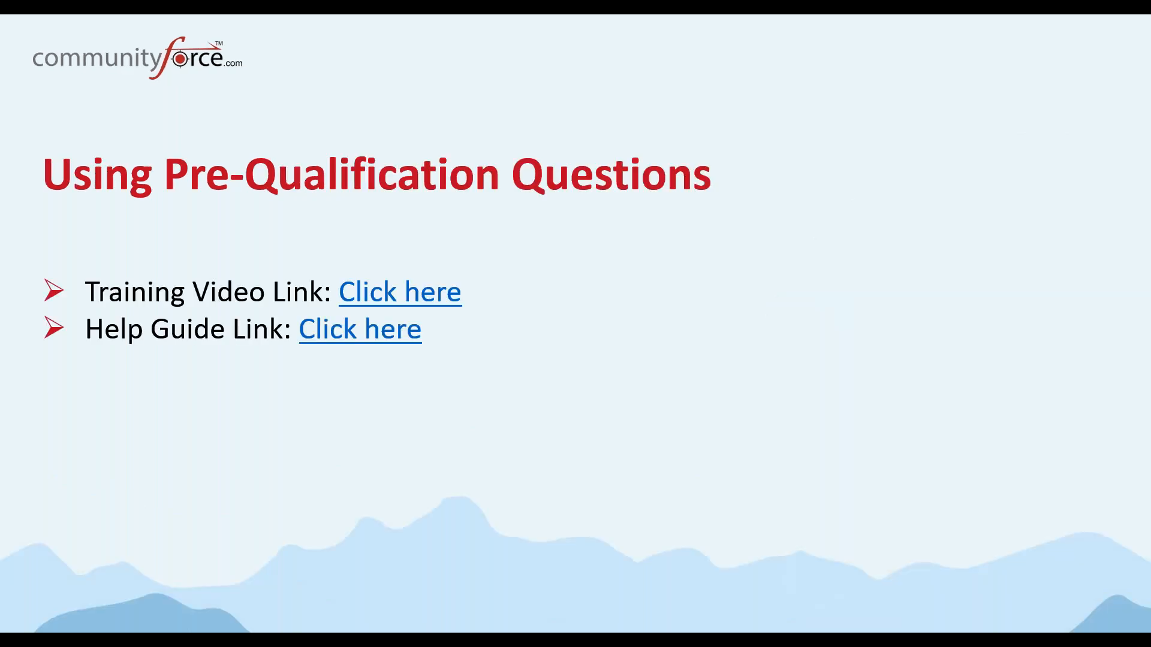
key("Right")
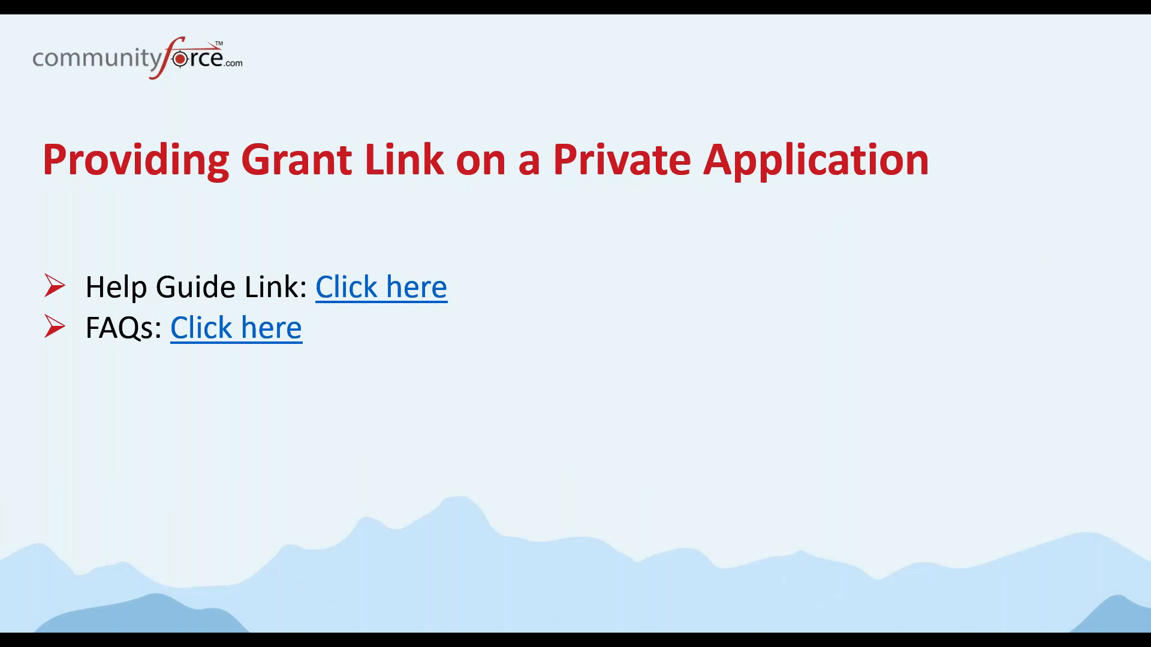
key("Right")
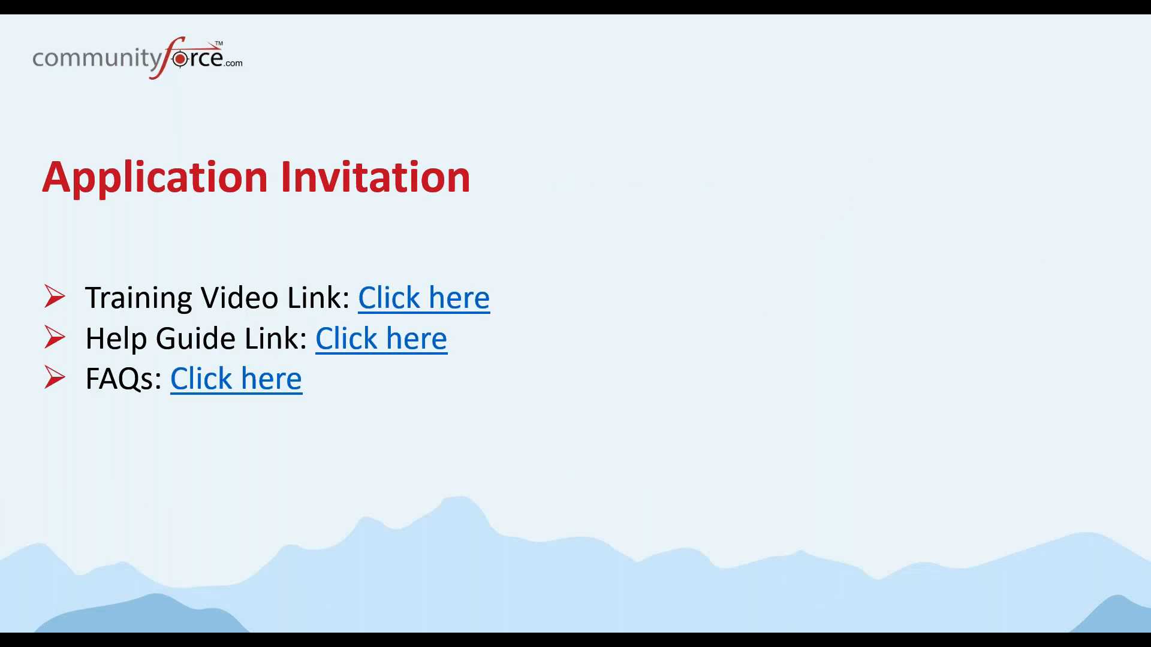